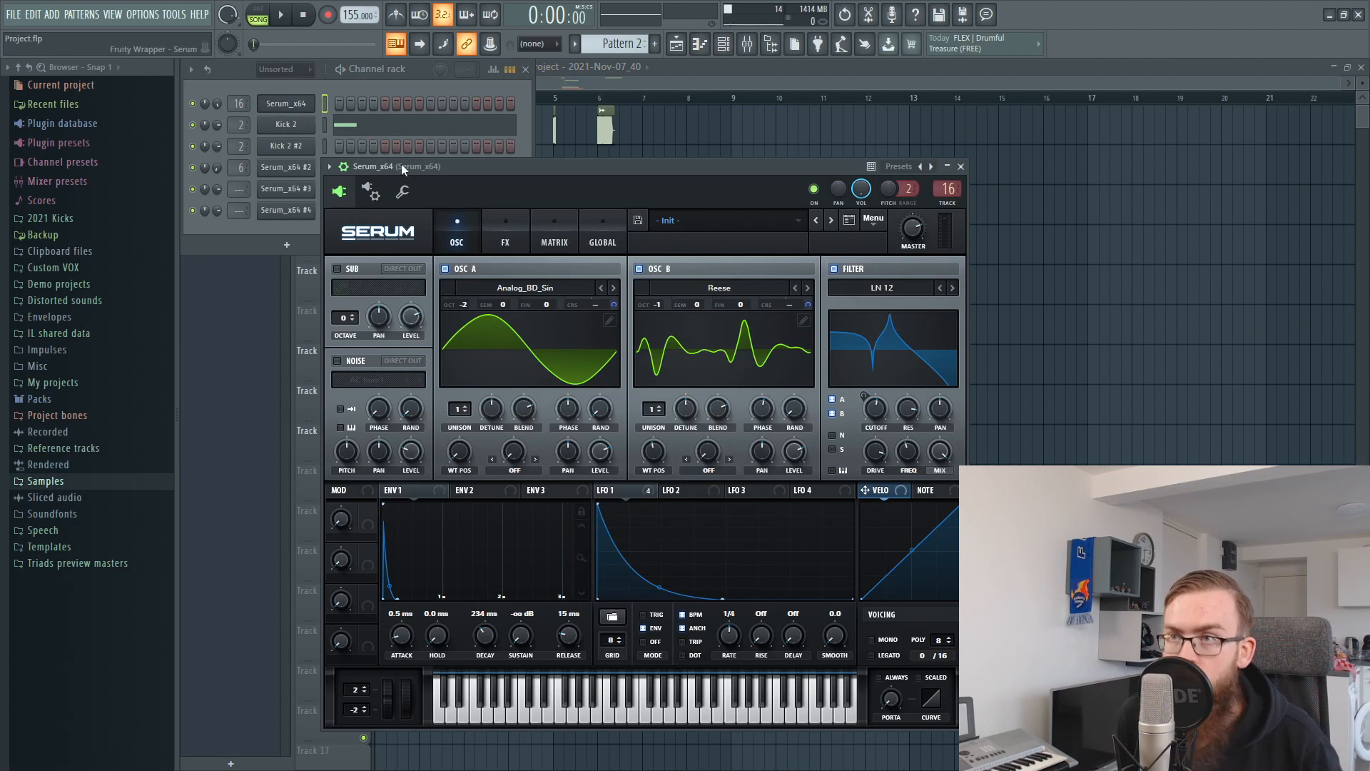
Step: Bypass the LFO 1 modulation on Serum's filter cutoff and on the high-band frequency of its EQ effect
{"action": "left_click_drag", "start_coordinate": [513, 168], "coordinate": [491, 148]}
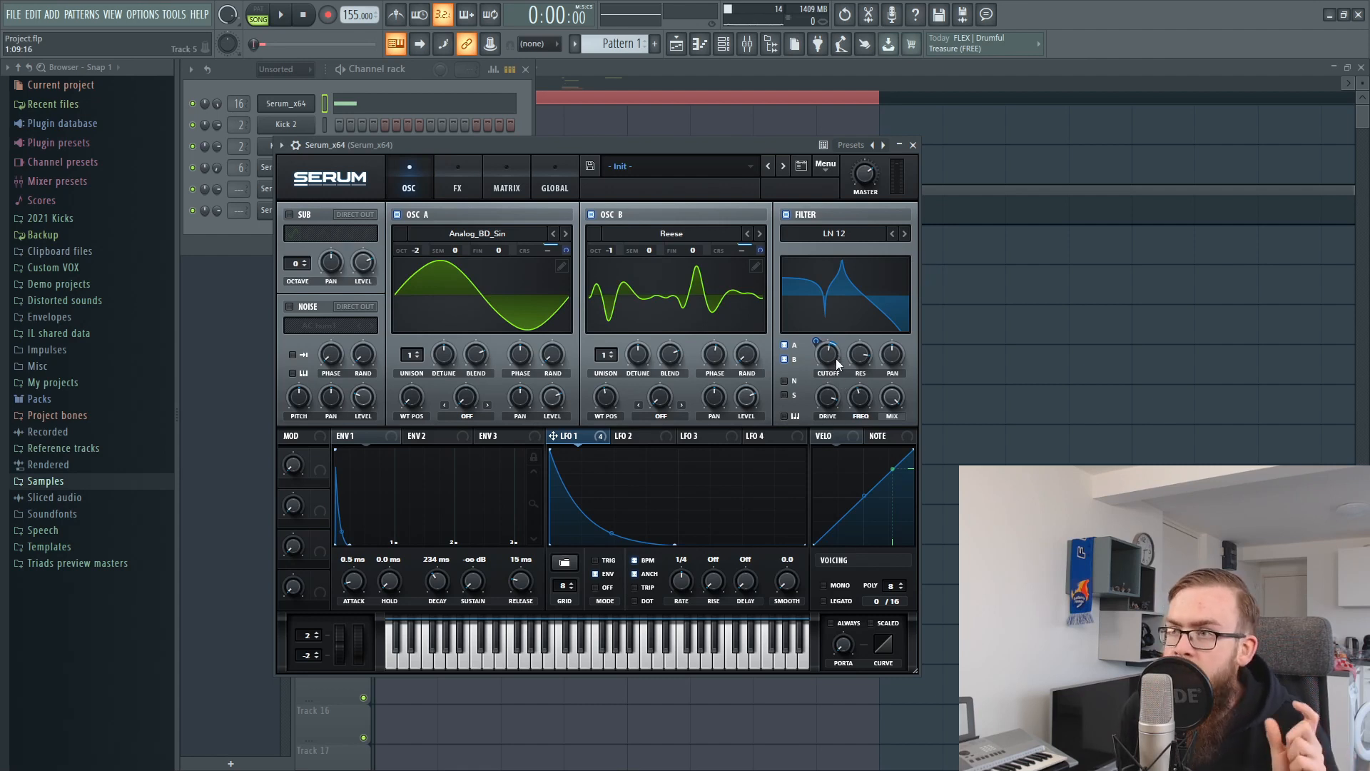
{"action": "mouse_move", "coordinate": [837, 360]}
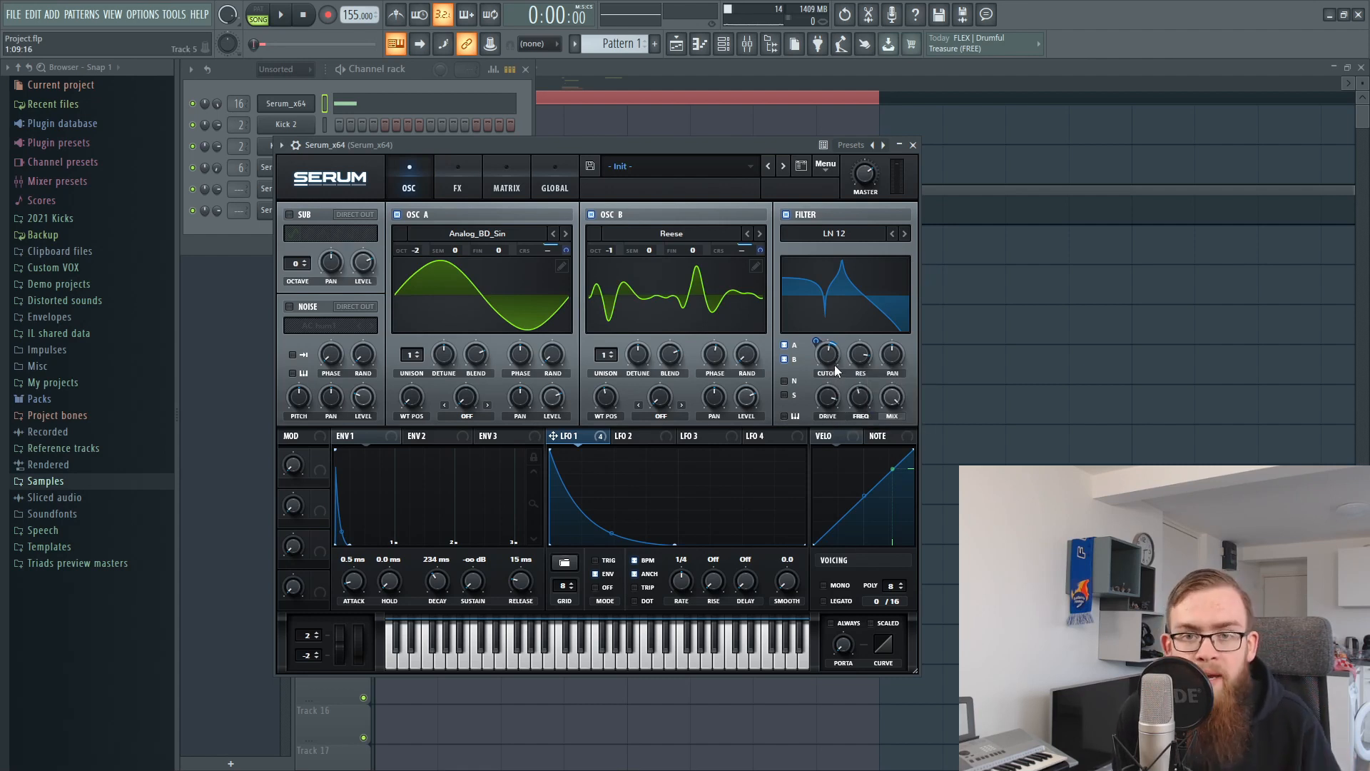
{"action": "right_click", "coordinate": [828, 352]}
{"action": "left_click", "coordinate": [856, 379]}
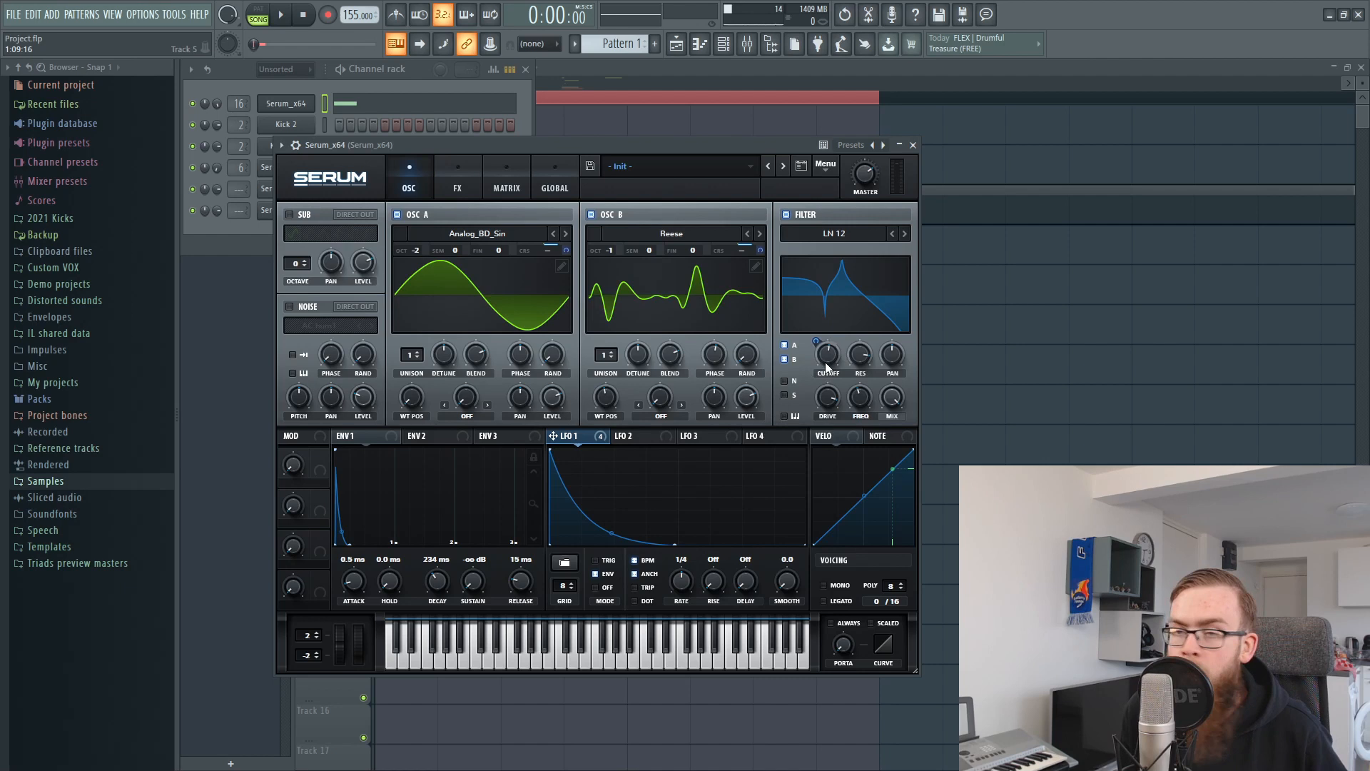
{"action": "left_click", "coordinate": [458, 187]}
{"action": "right_click", "coordinate": [730, 276]}
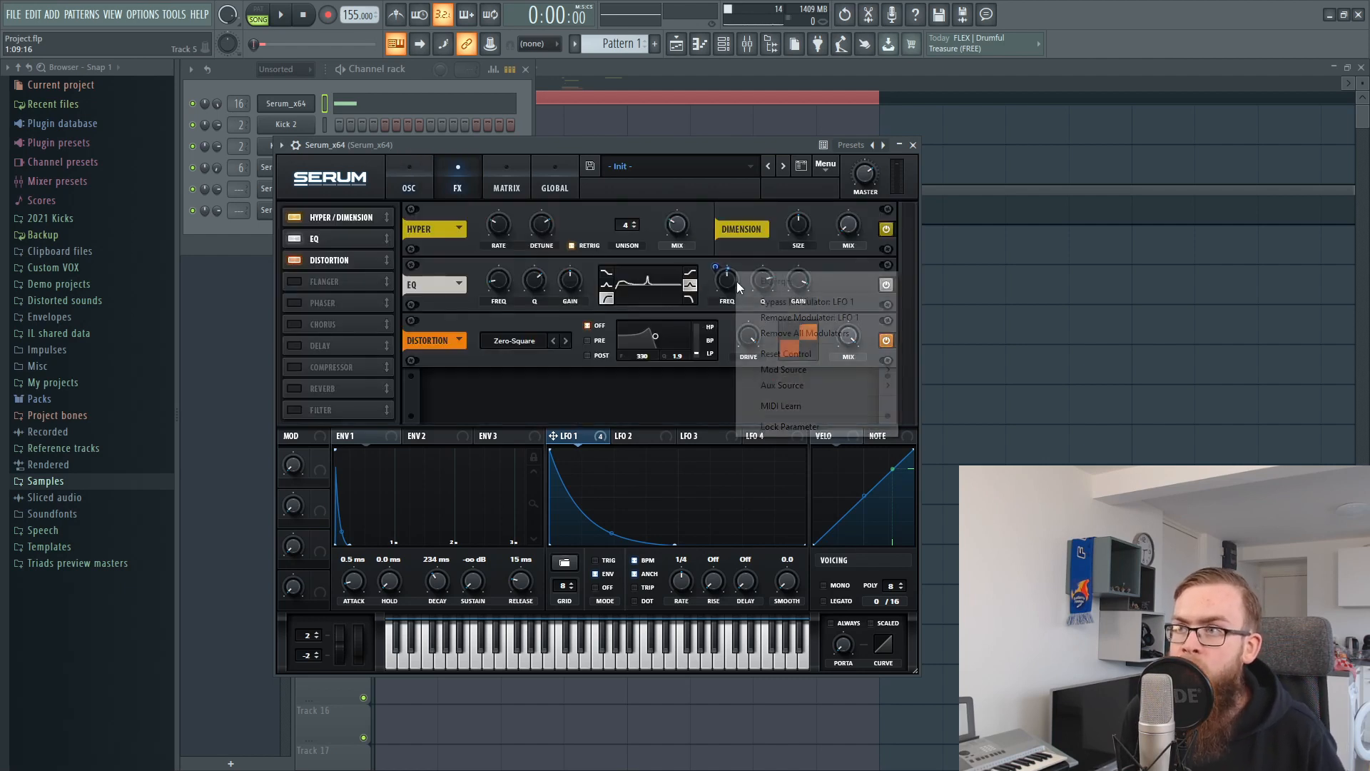
{"action": "left_click", "coordinate": [774, 302]}
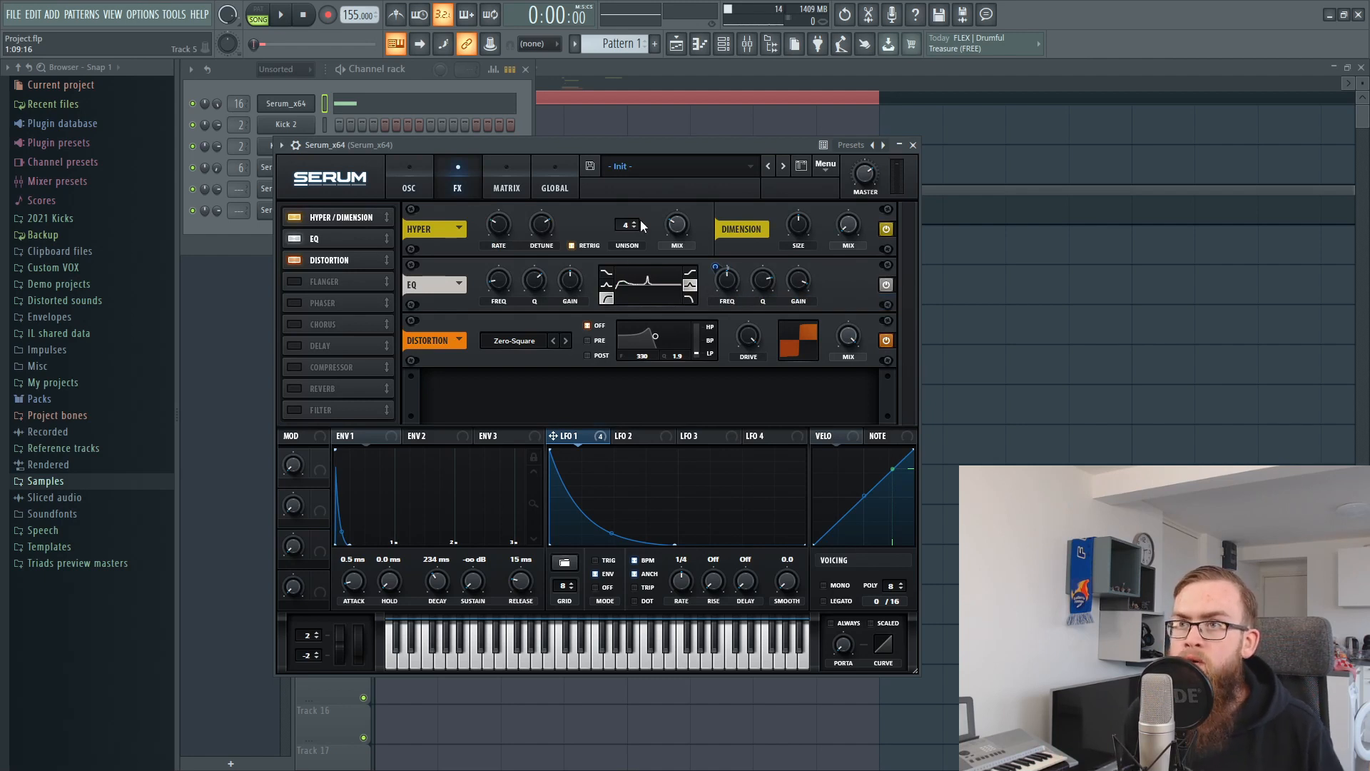
Step: Return to Serum's oscillator view and play the pattern to hear the patch with both LFO 1 modulations bypassed
{"action": "left_click", "coordinate": [409, 187]}
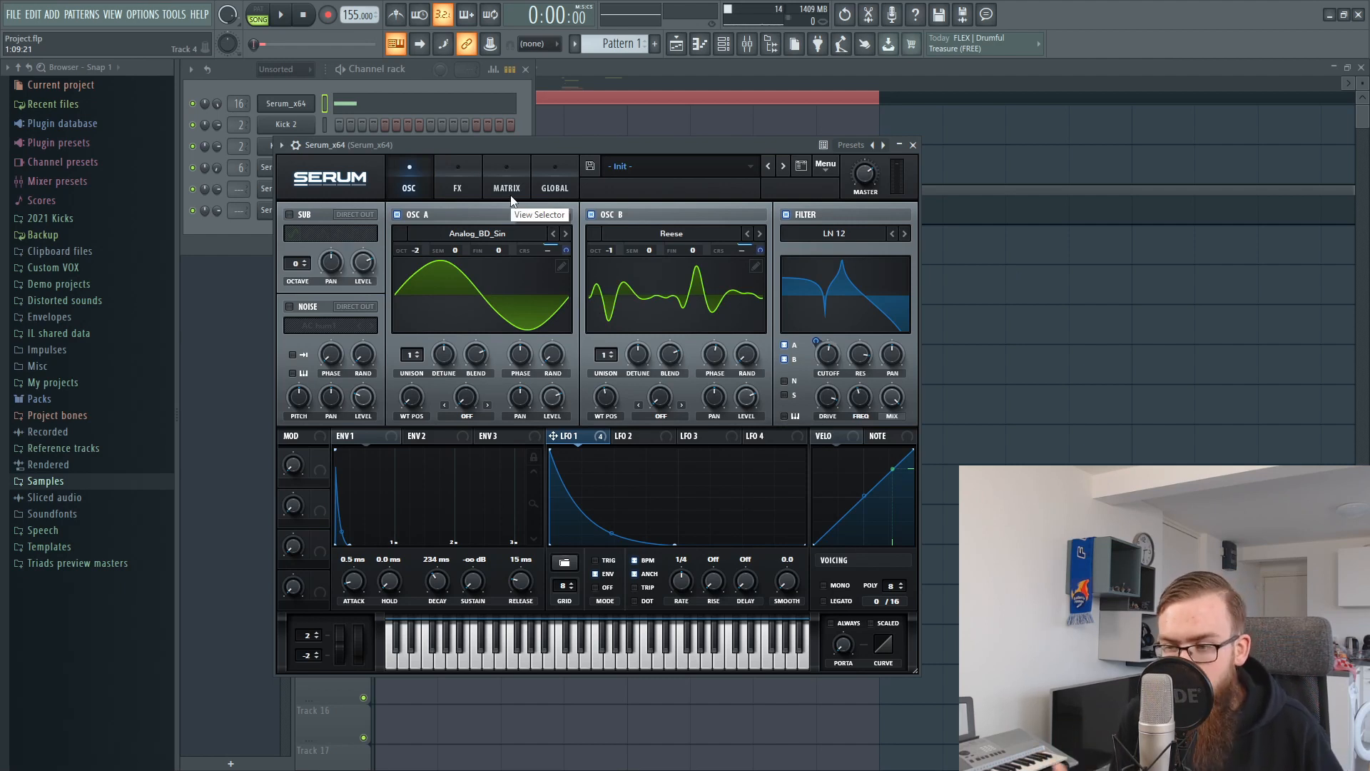
{"action": "key", "text": "space"}
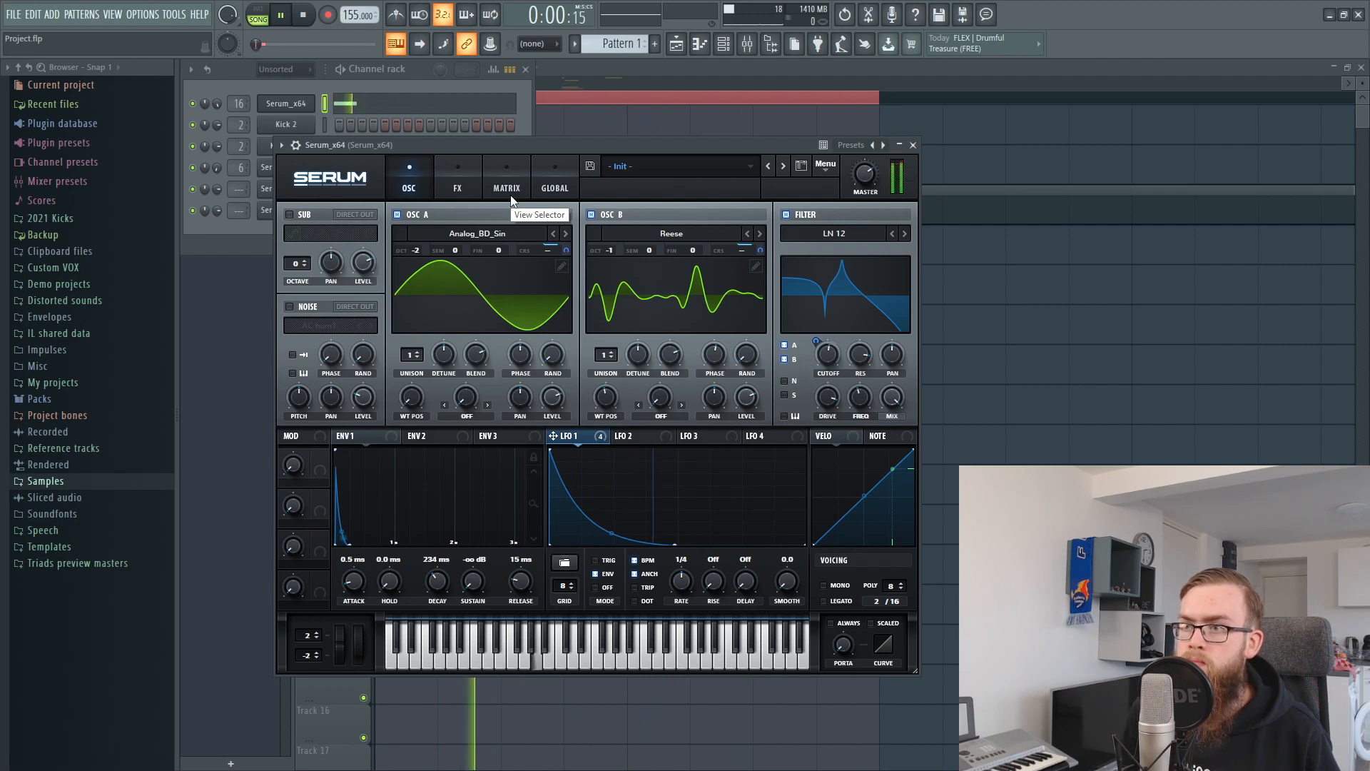
{"action": "key", "text": "space"}
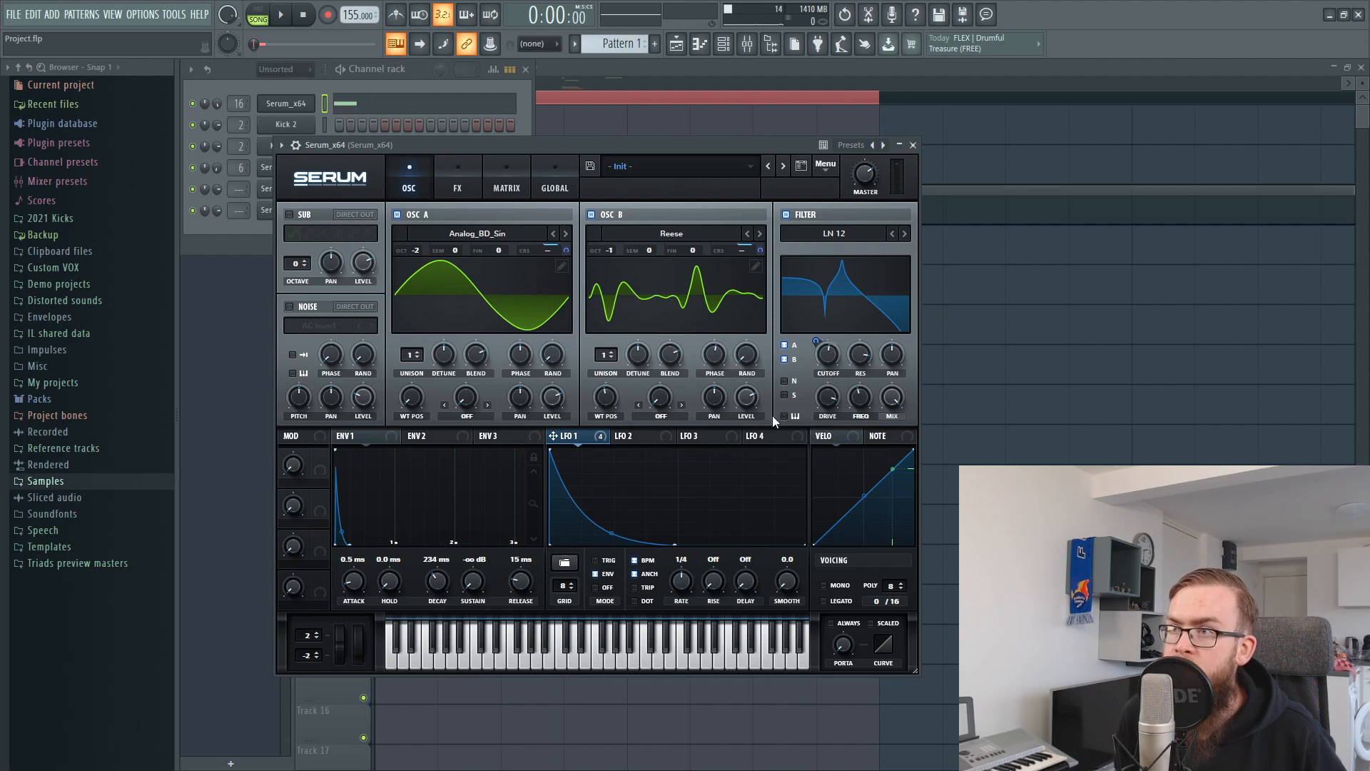
Step: Re-enable the LFO 1 modulation on the high-band frequency of Serum's EQ effect
{"action": "left_click", "coordinate": [449, 187]}
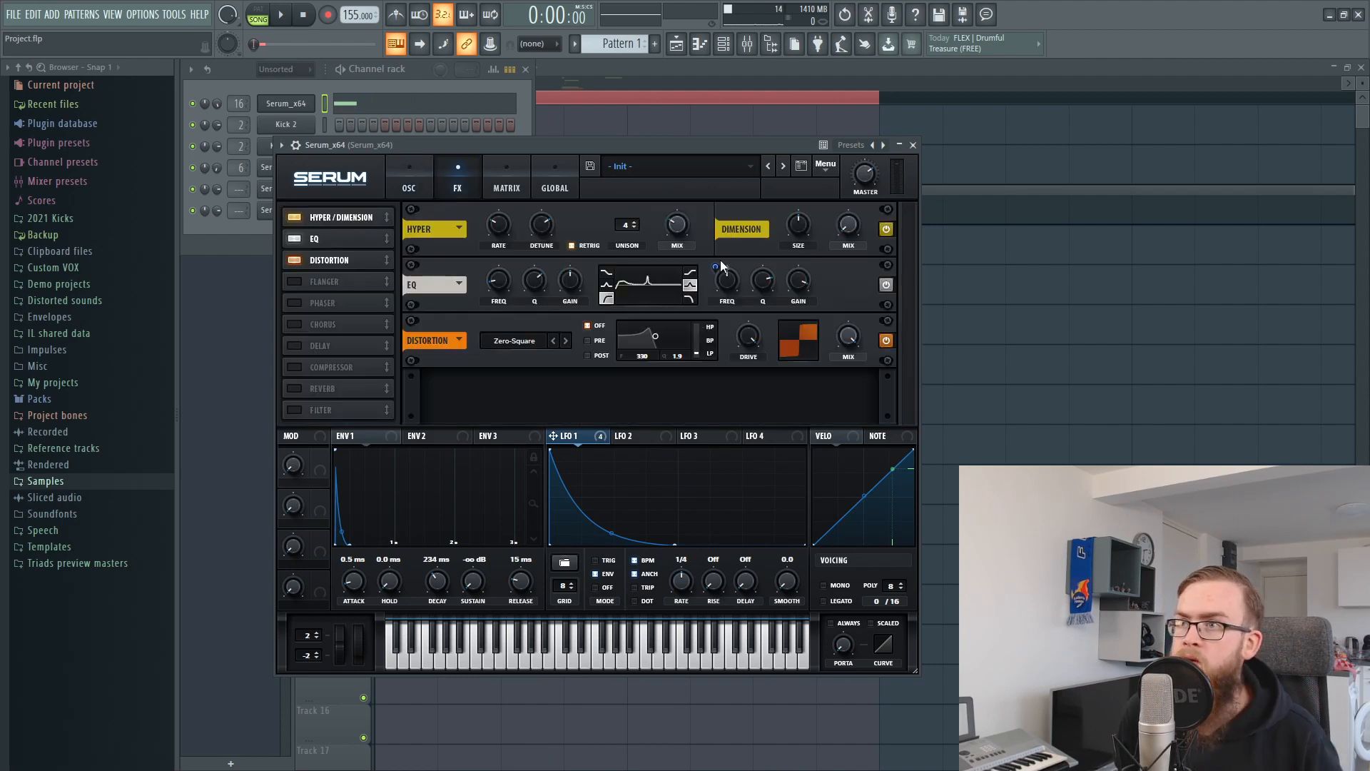
{"action": "right_click", "coordinate": [728, 282]}
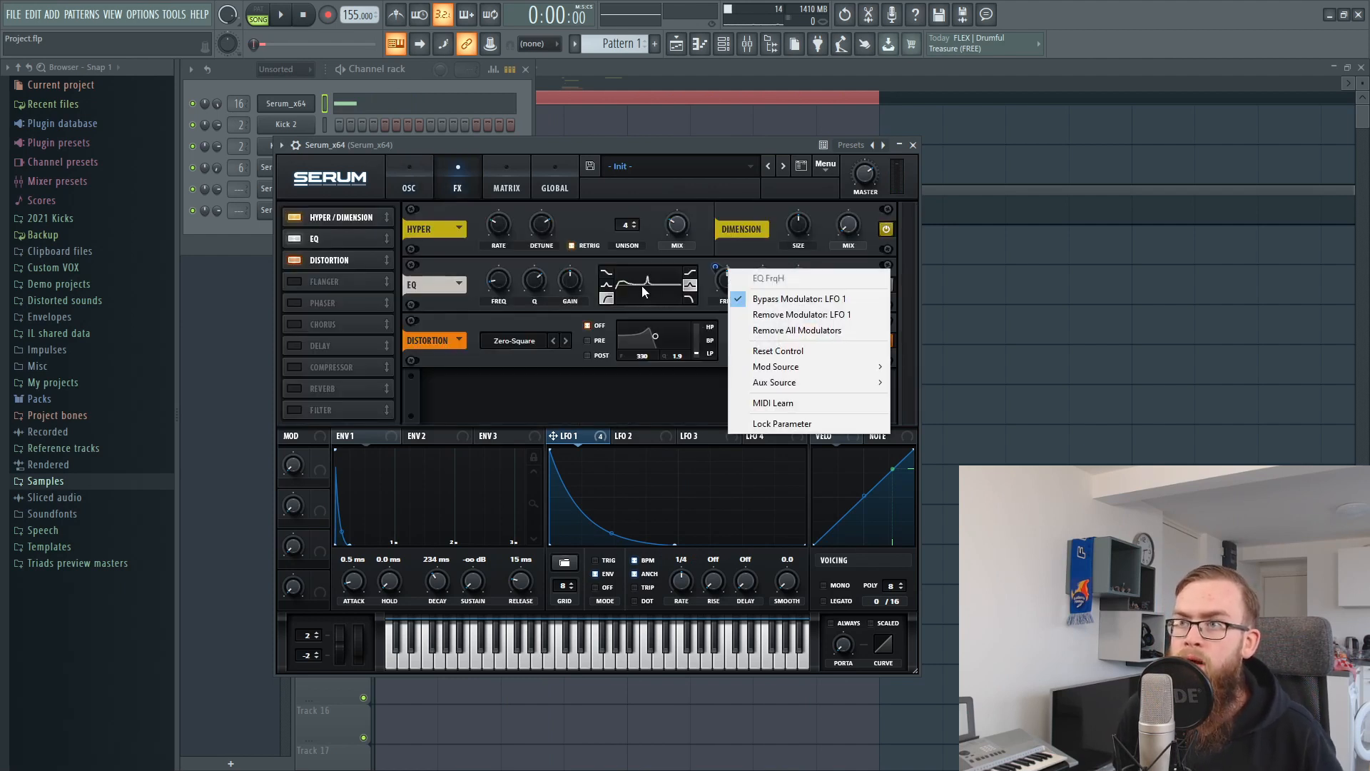
{"action": "left_click", "coordinate": [745, 299]}
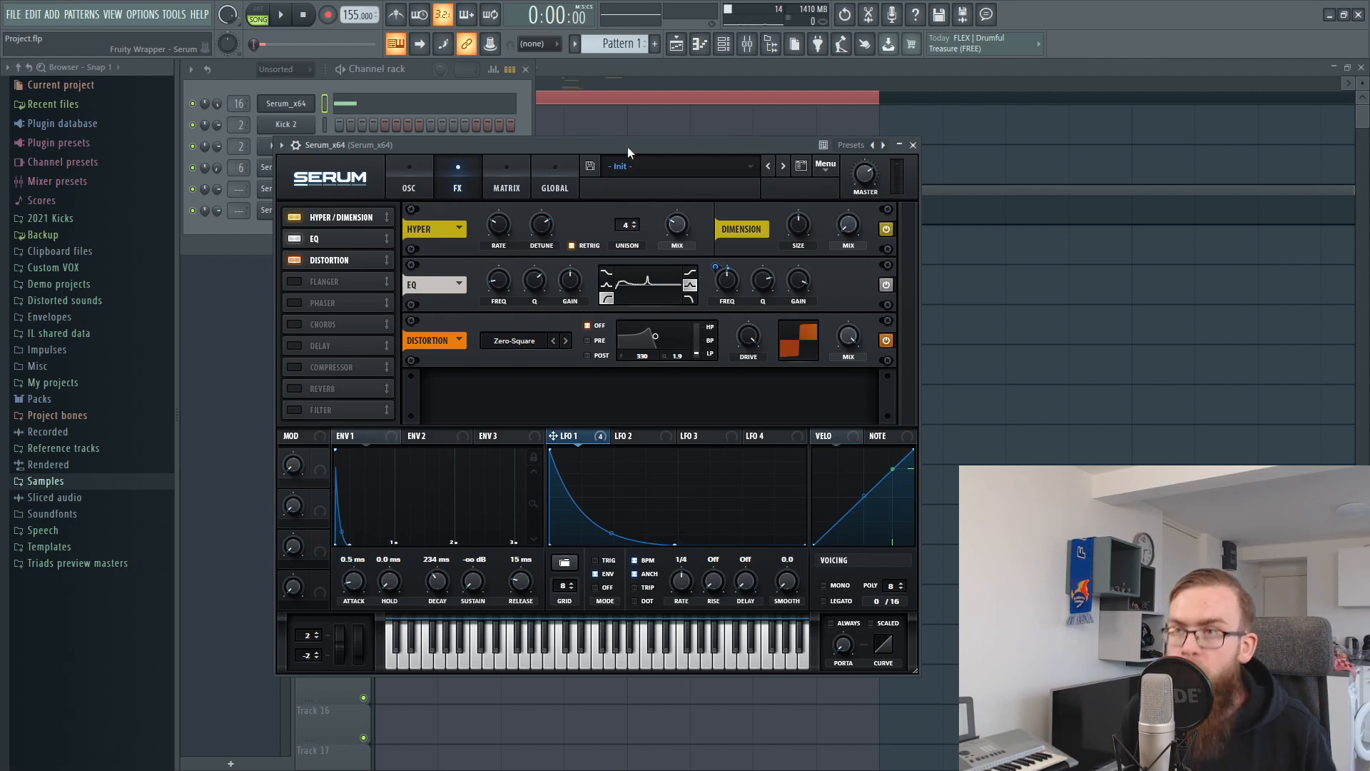
Step: Compare the sound during playback with the EQ frequency's LFO 1 modulation bypassed and re-enabled
{"action": "key", "text": "space"}
{"action": "right_click", "coordinate": [728, 271]}
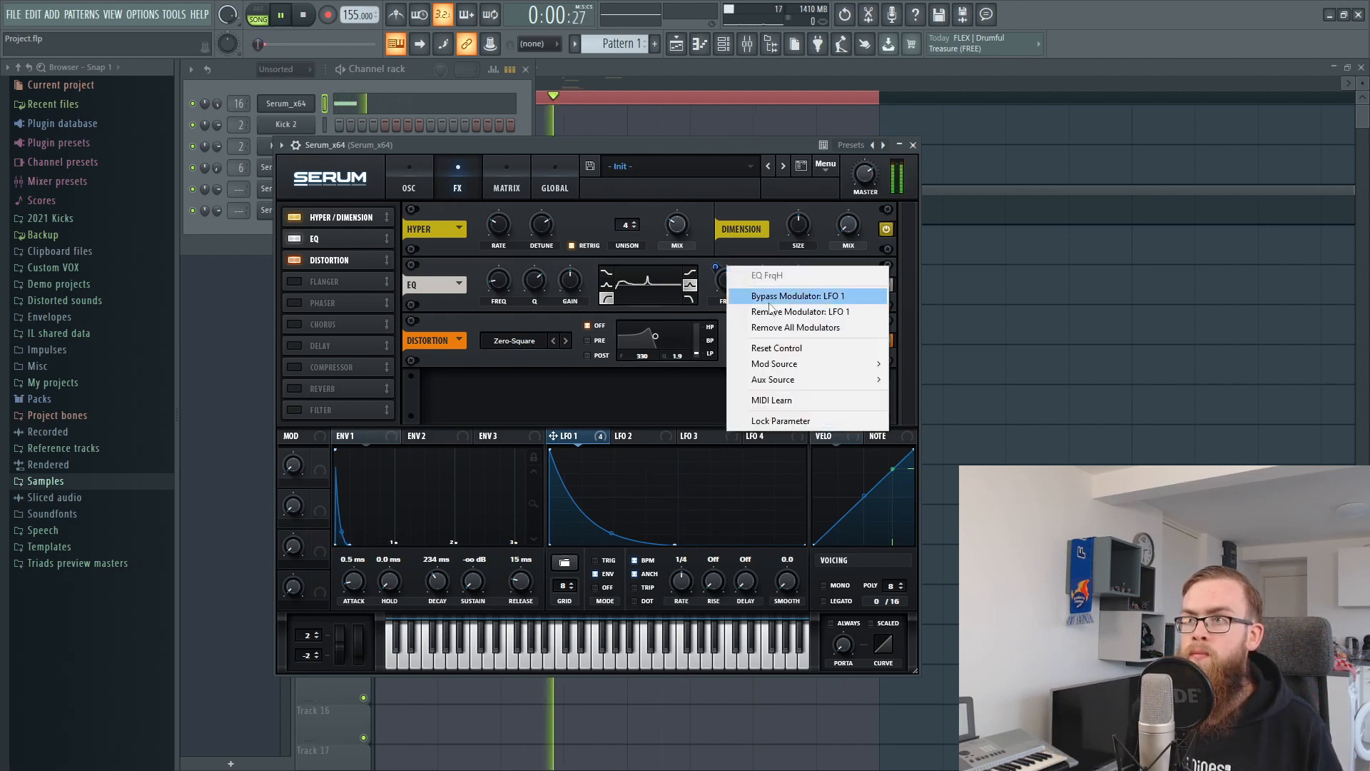
{"action": "left_click", "coordinate": [767, 301]}
{"action": "right_click", "coordinate": [725, 272]}
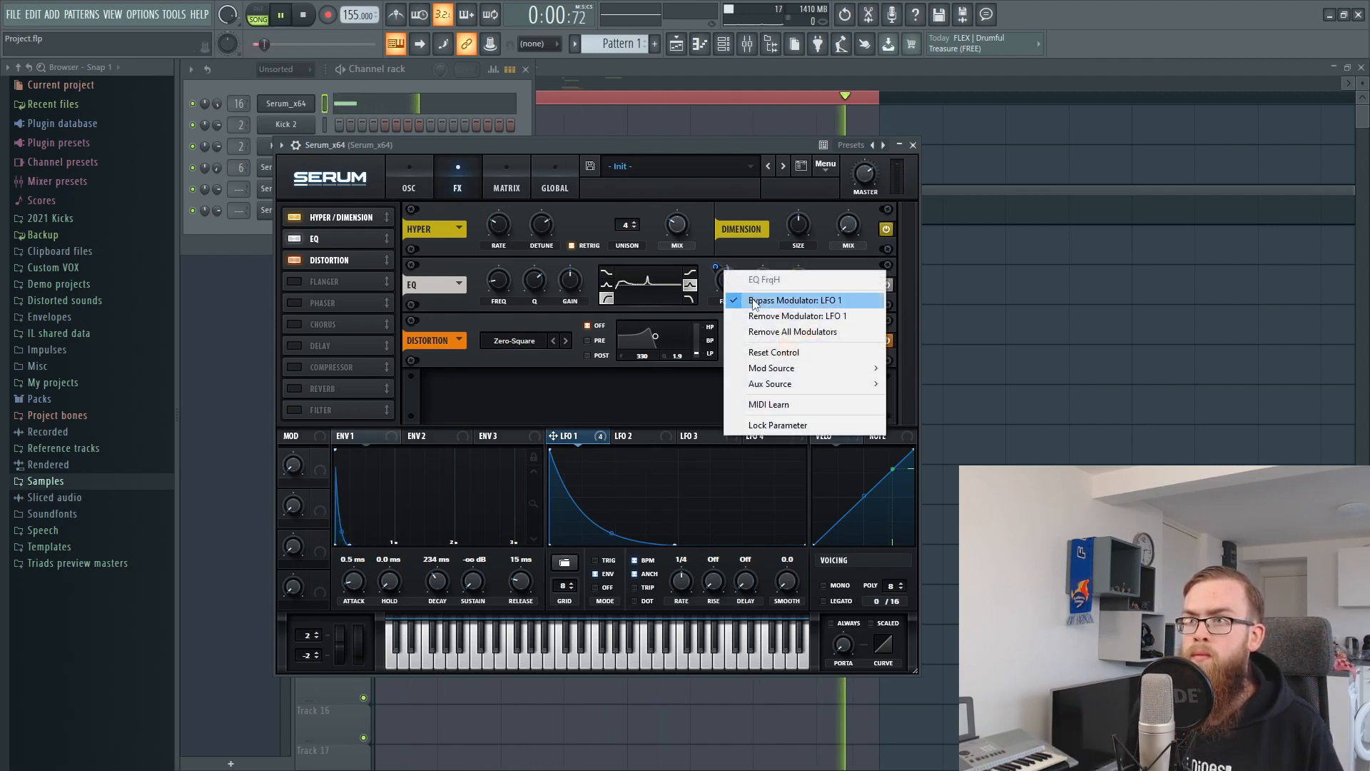
{"action": "left_click", "coordinate": [752, 300]}
{"action": "key", "text": "space"}
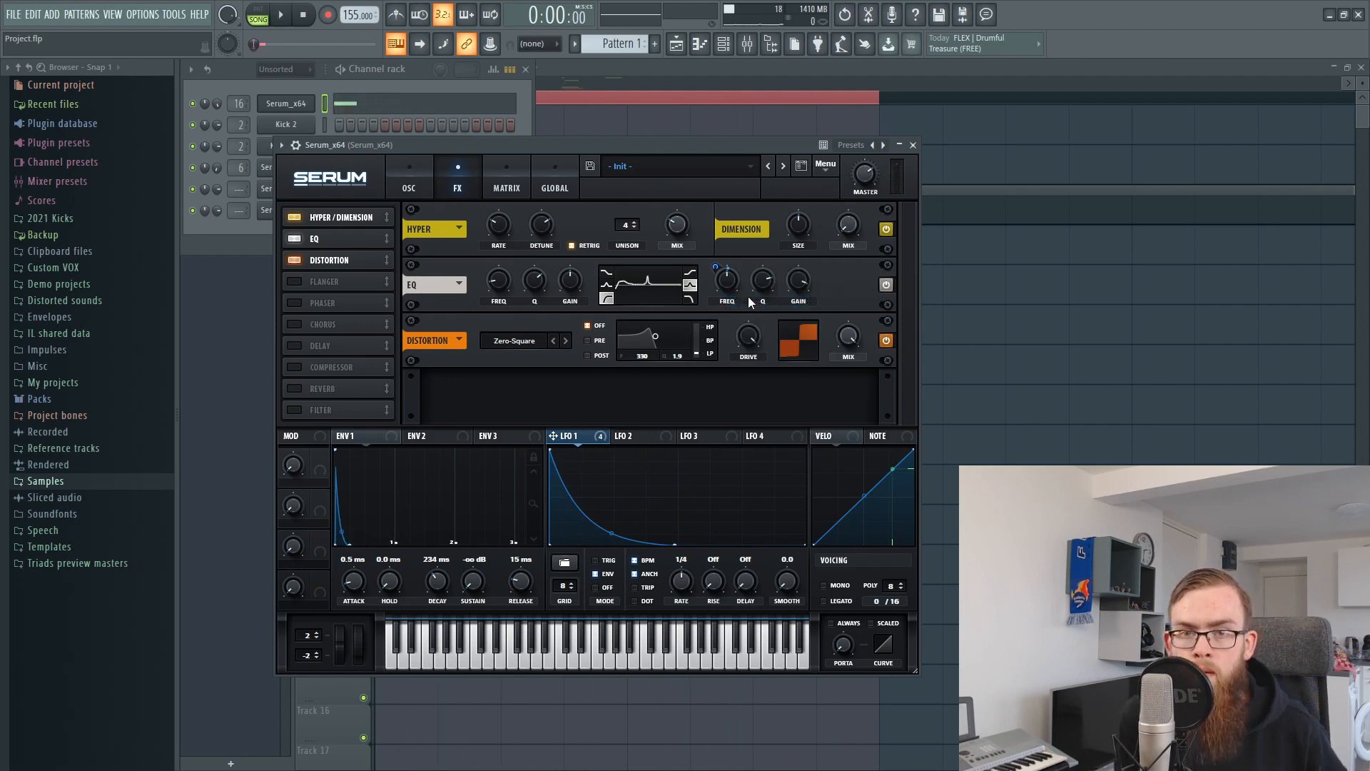
Step: Re-enable the LFO 1 modulation on the filter cutoff in Serum's oscillator view
{"action": "left_click", "coordinate": [426, 169]}
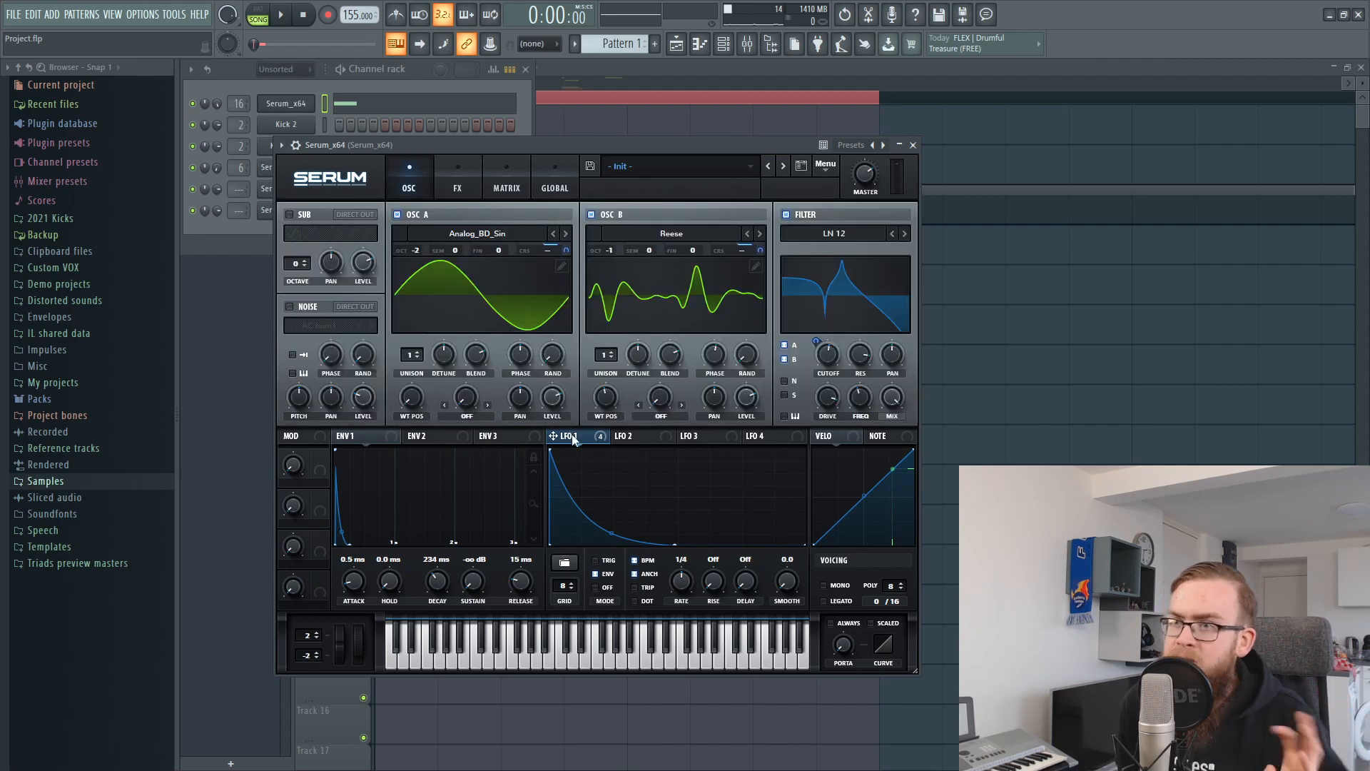
{"action": "right_click", "coordinate": [833, 354]}
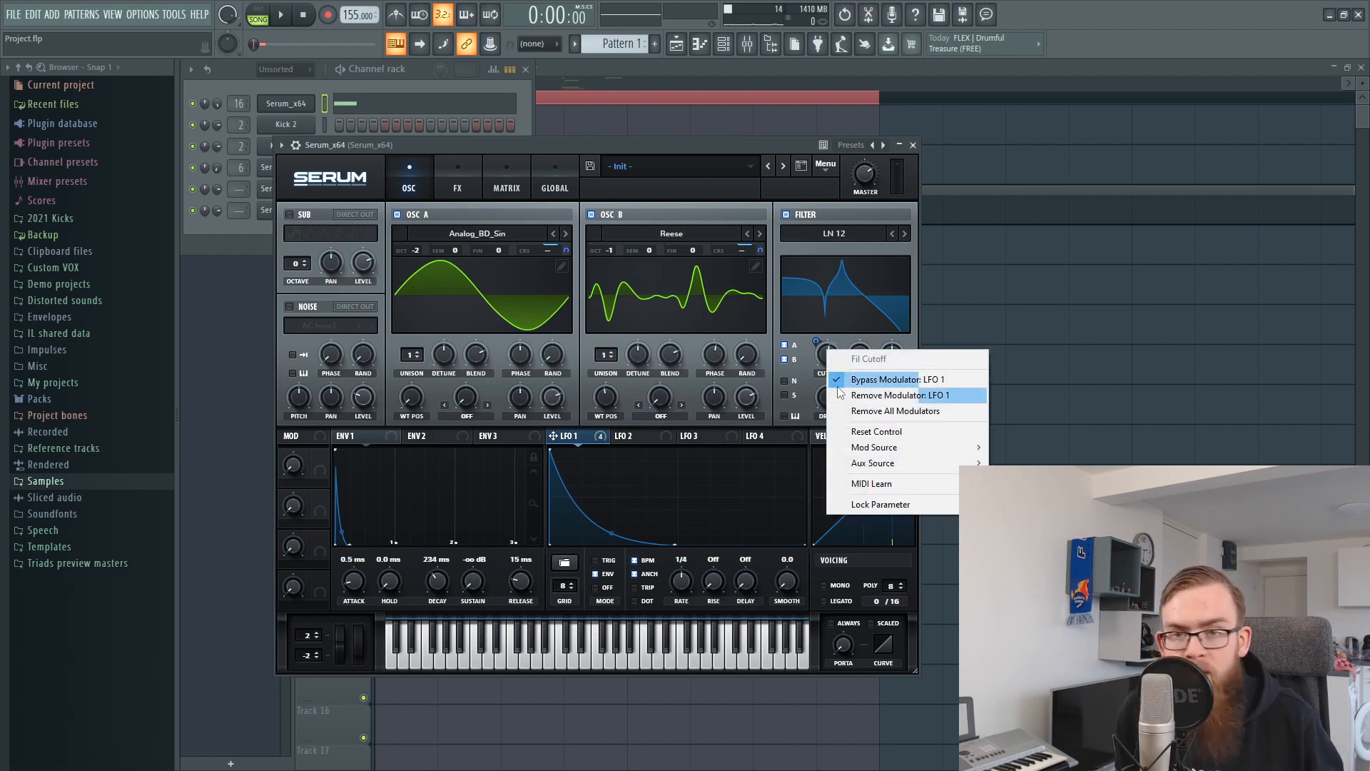
{"action": "left_click", "coordinate": [877, 377]}
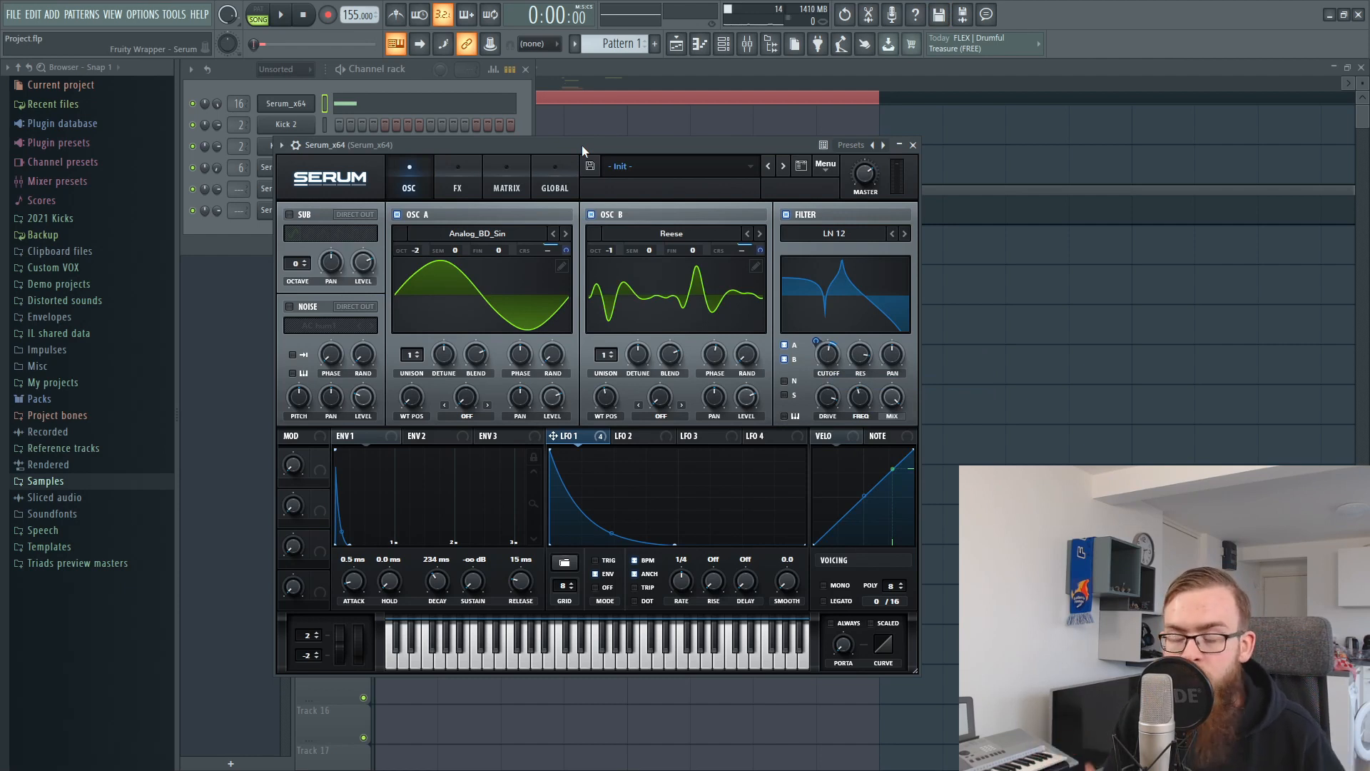
Step: Compare the sound during playback with the filter cutoff's LFO 1 modulation bypassed and re-enabled
{"action": "key", "text": "space"}
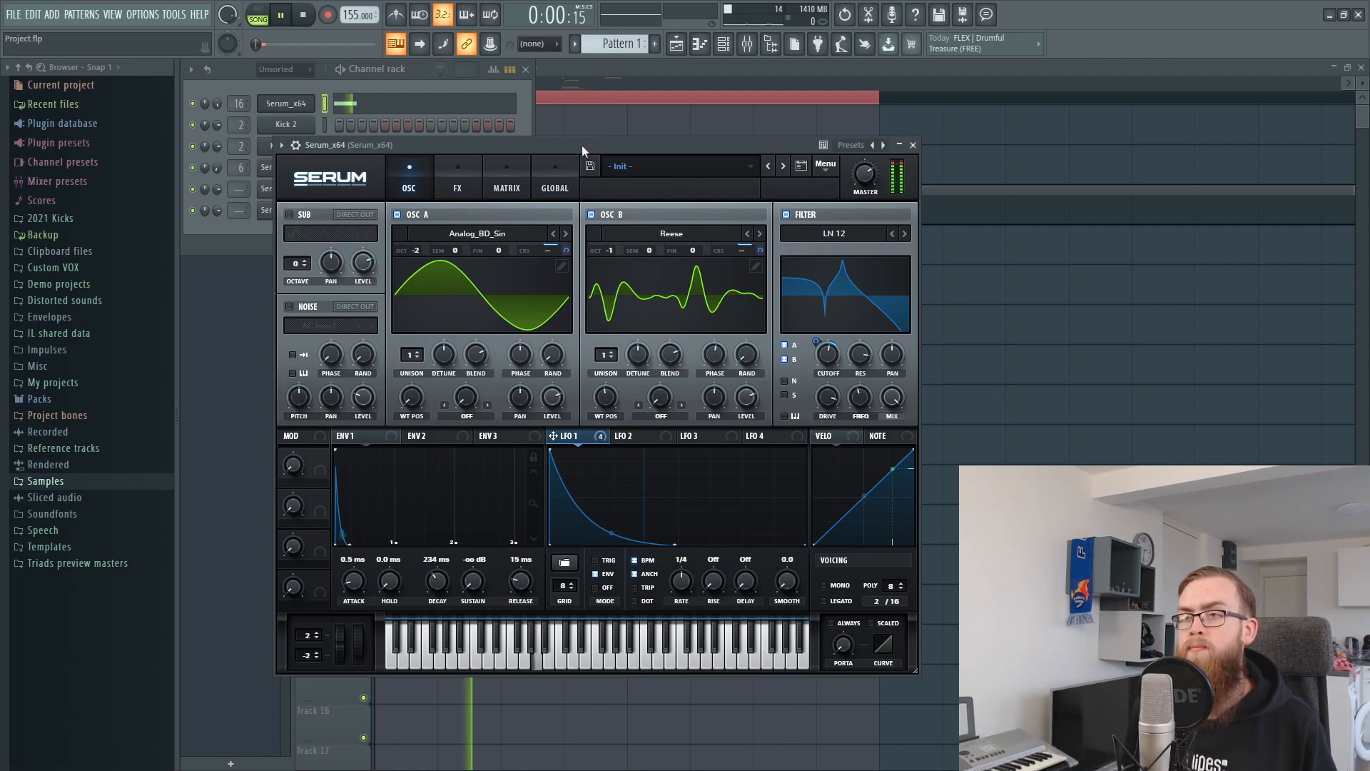
{"action": "right_click", "coordinate": [828, 353]}
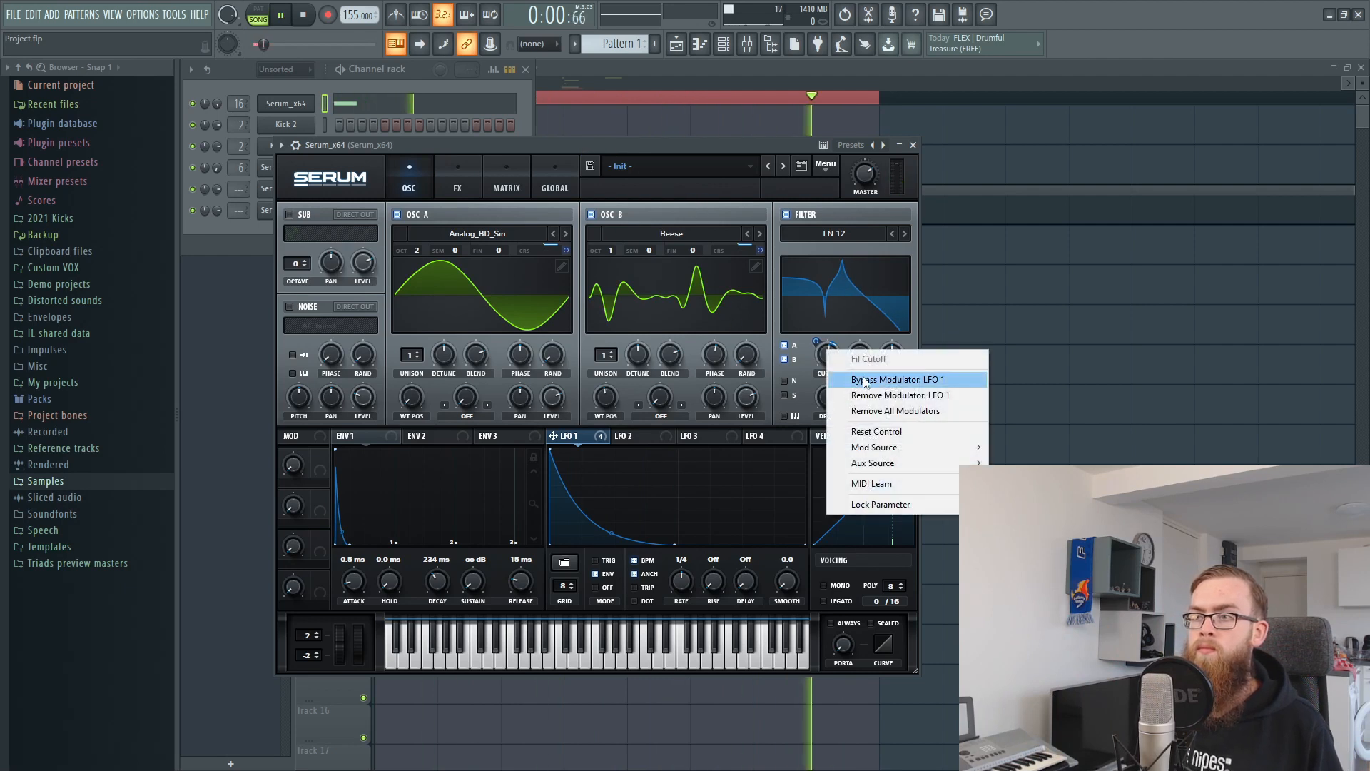
{"action": "left_click", "coordinate": [862, 379]}
{"action": "right_click", "coordinate": [828, 353]}
{"action": "left_click", "coordinate": [843, 379]}
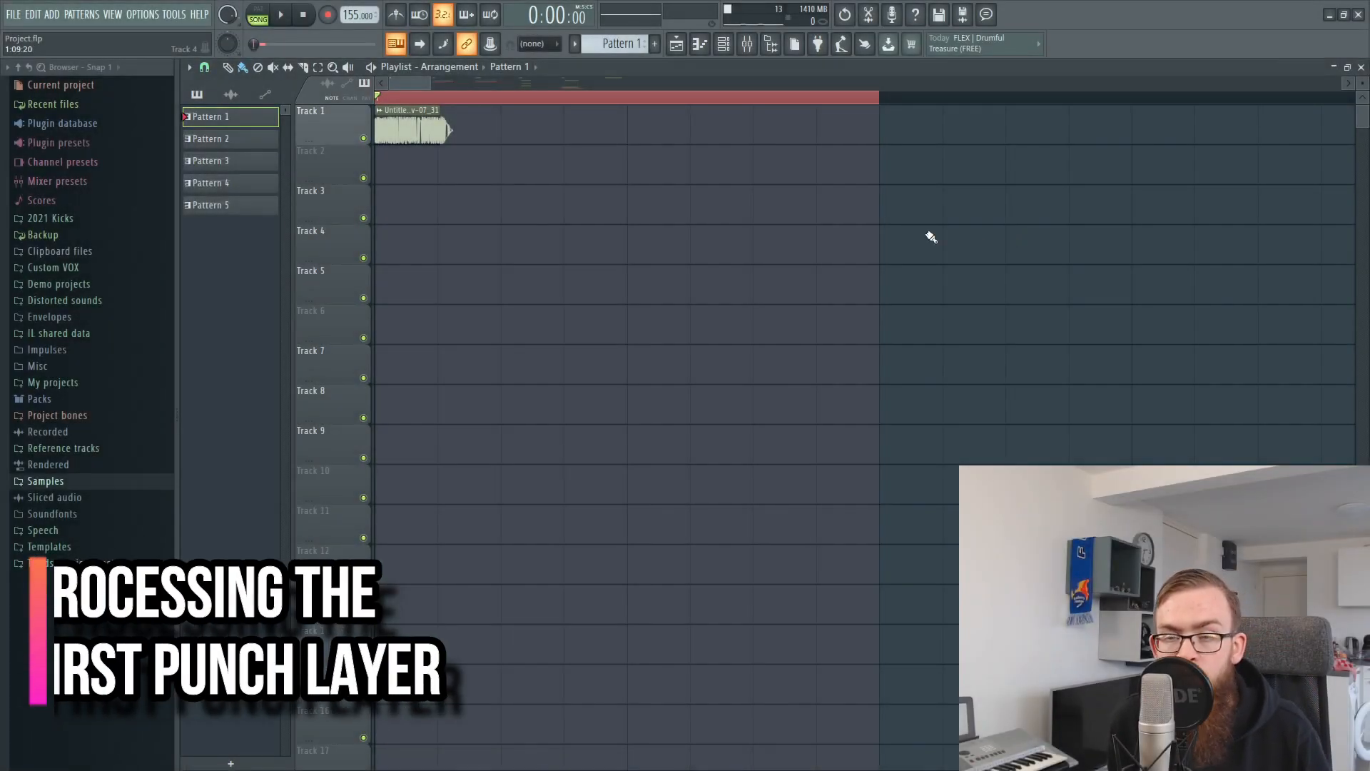
Step: Open the mixer, enable the first FabFilter Pro-Q 2 on insert 1 and examine its two EQ boosts
{"action": "left_click_drag", "start_coordinate": [437, 162], "coordinate": [441, 113]}
{"action": "left_click", "coordinate": [521, 159]}
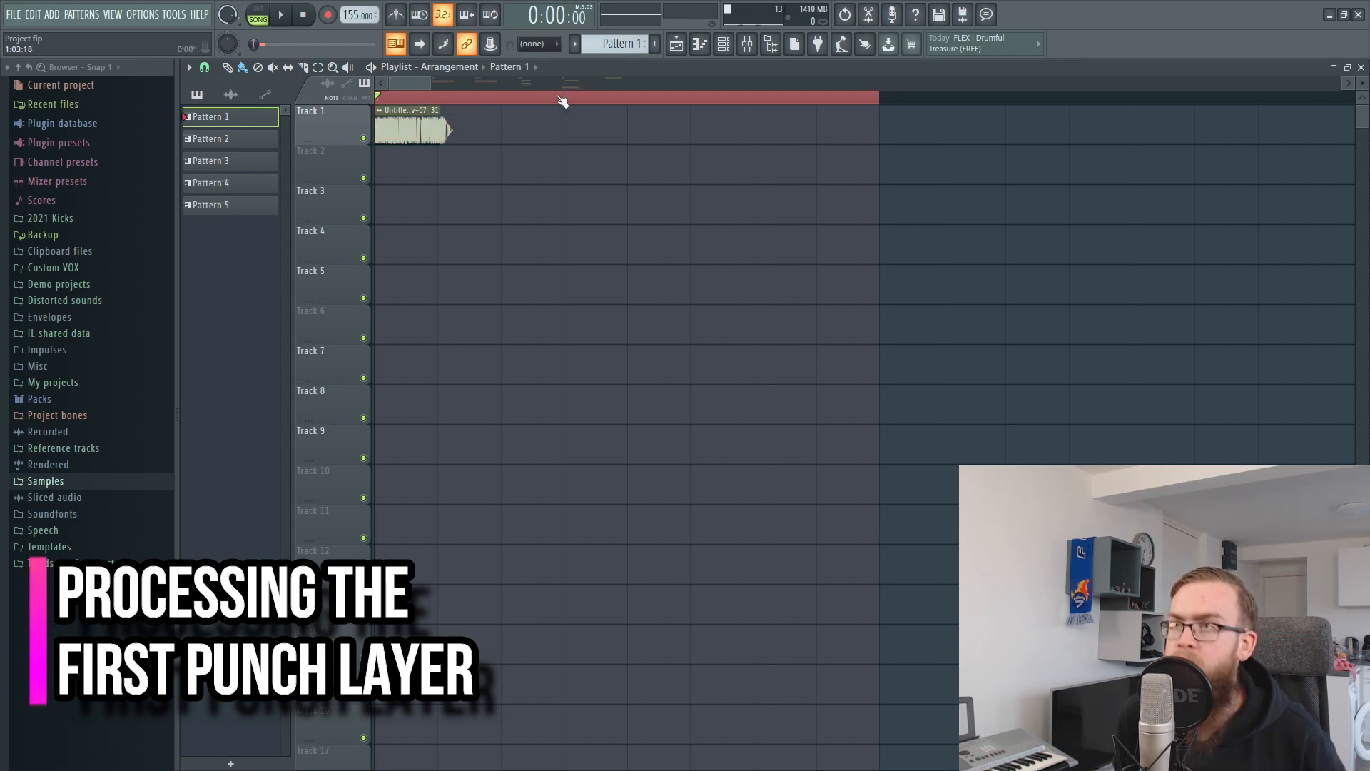
{"action": "left_click", "coordinate": [747, 43]}
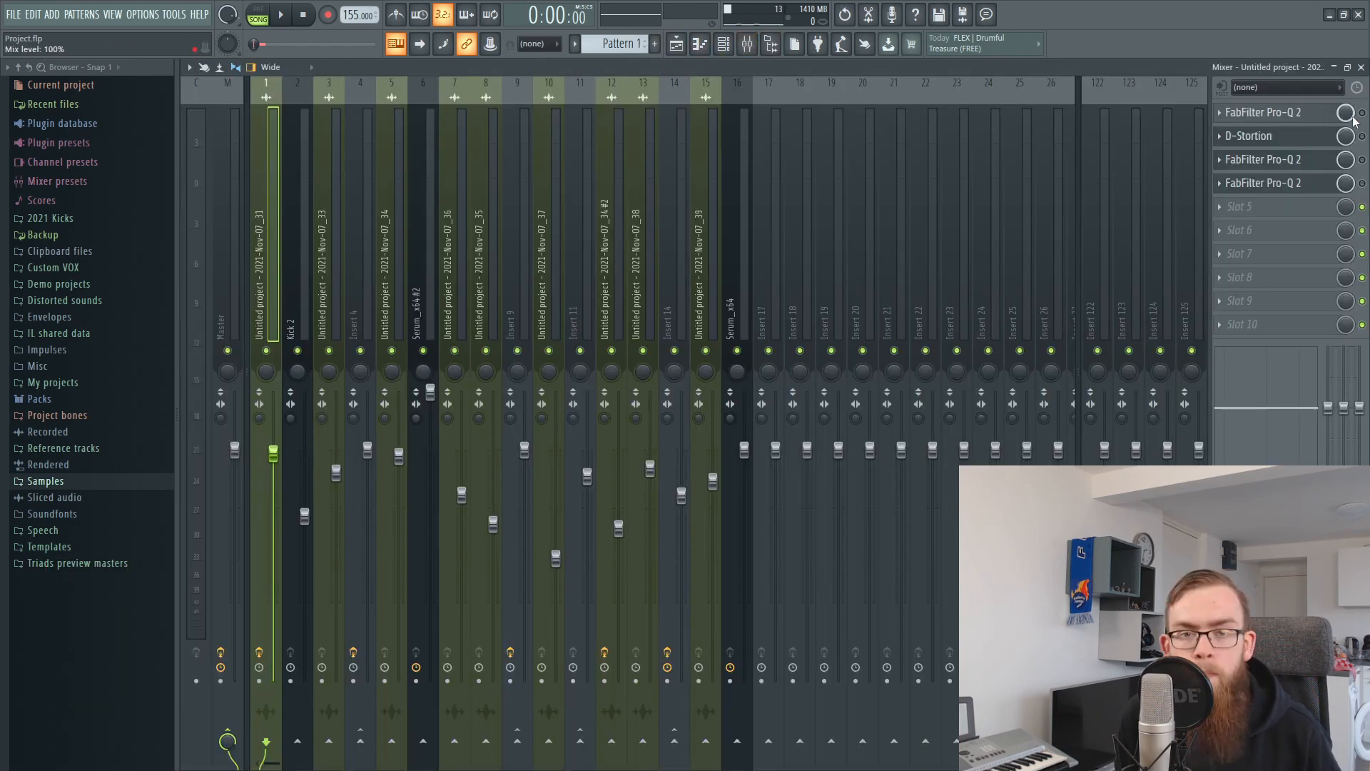
{"action": "left_click", "coordinate": [1312, 114]}
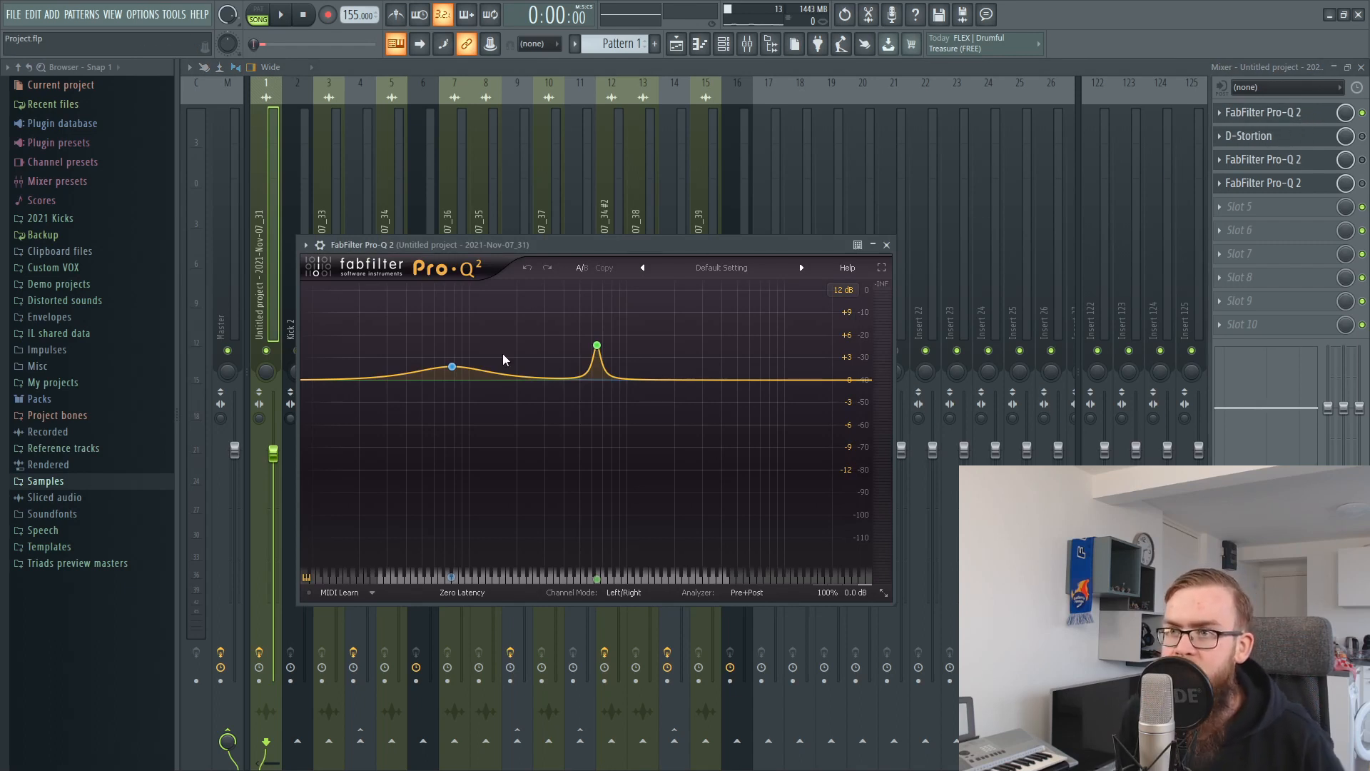
{"action": "mouse_move", "coordinate": [605, 359]}
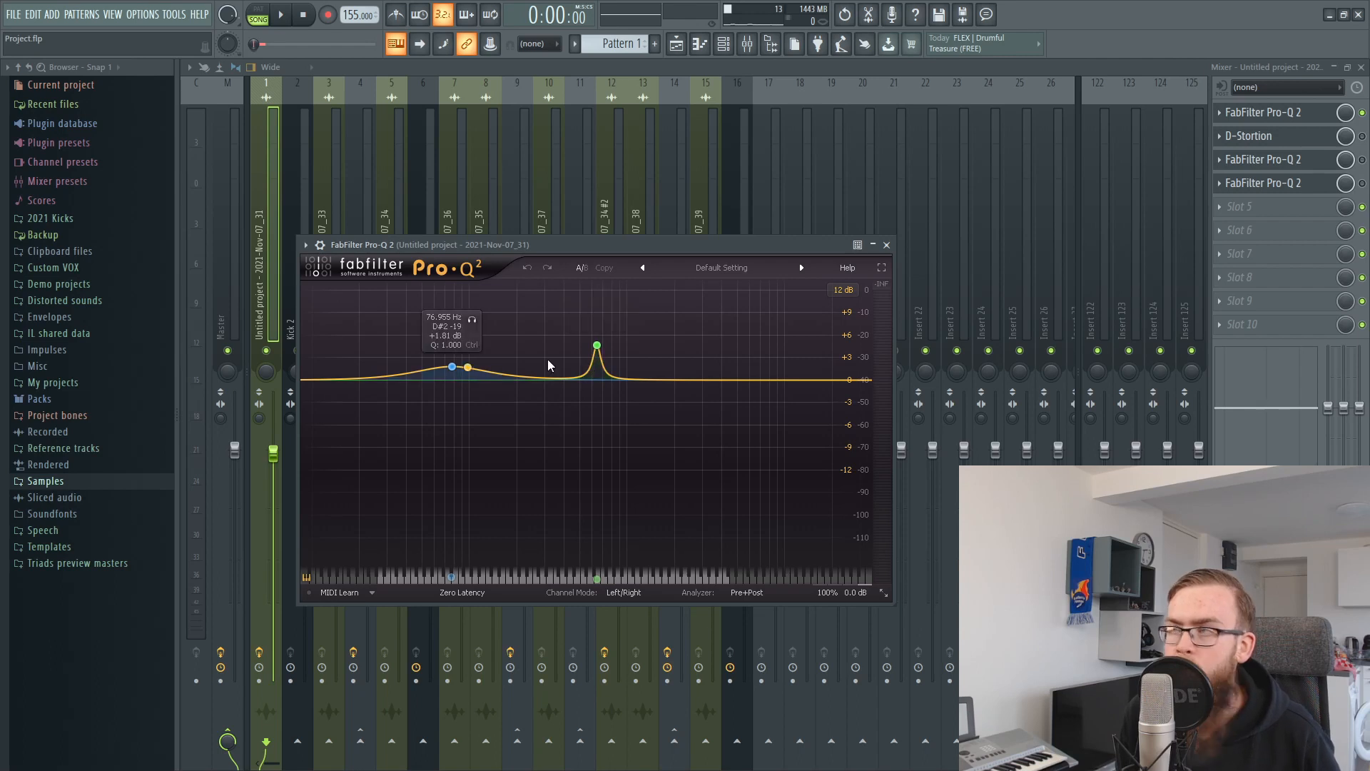
Step: Enable D-Stortion on insert 1 to examine its settings, then switch off both it and the first FabFilter Pro-Q 2
{"action": "left_click", "coordinate": [1362, 136]}
{"action": "left_click", "coordinate": [1279, 143]}
{"action": "left_click", "coordinate": [1281, 143]}
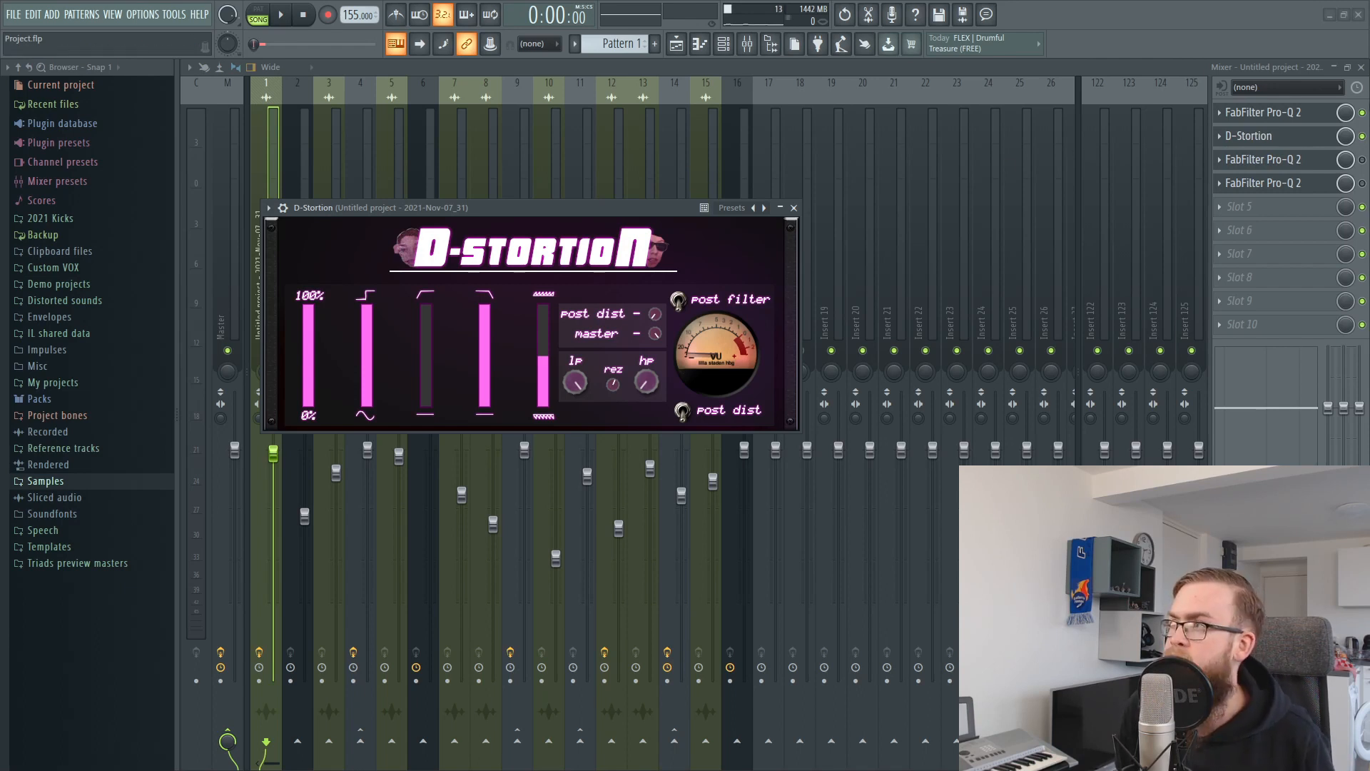
{"action": "left_click", "coordinate": [1361, 112]}
{"action": "left_click", "coordinate": [1362, 135]}
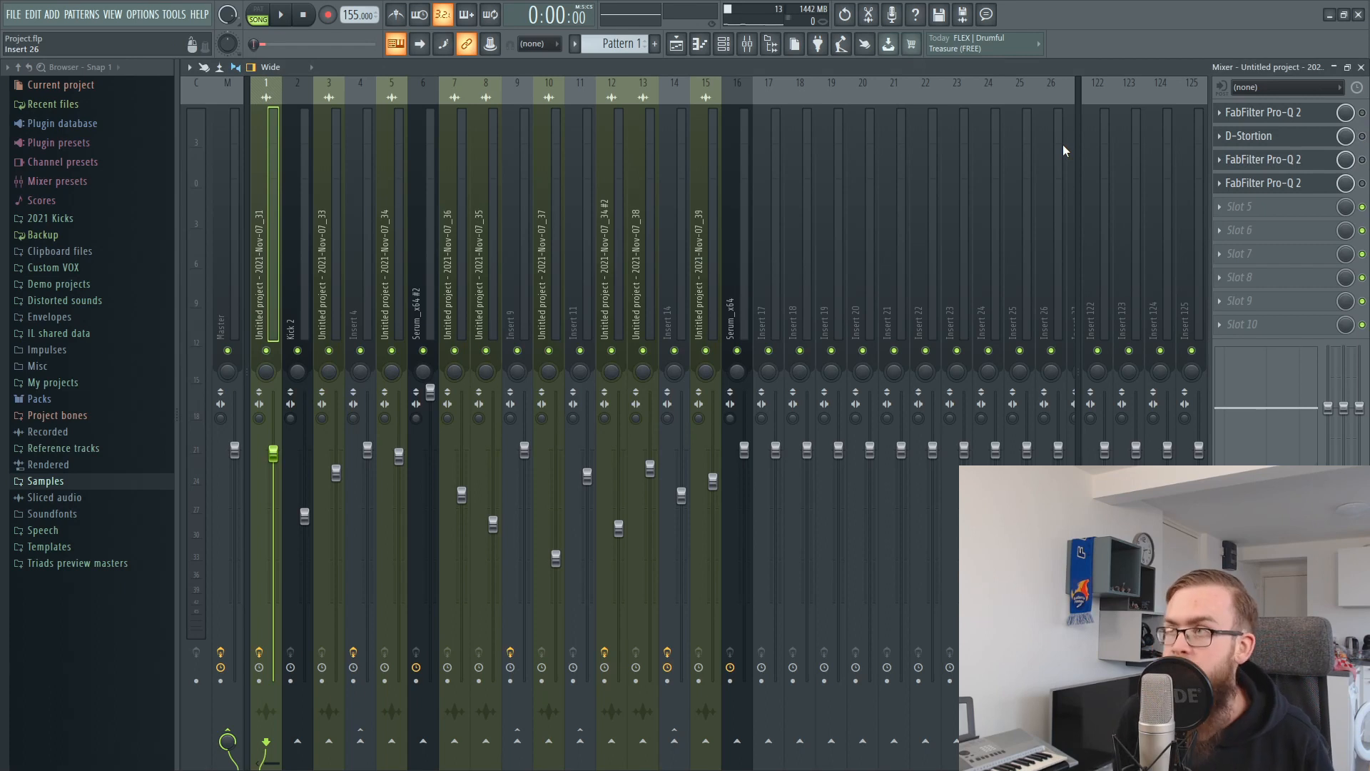
Step: Audition insert 1 while re-enabling the first Pro-Q 2 and D-Stortion, then enable and open the Pro-Q 2 in slot 3
{"action": "left_click", "coordinate": [1361, 112]}
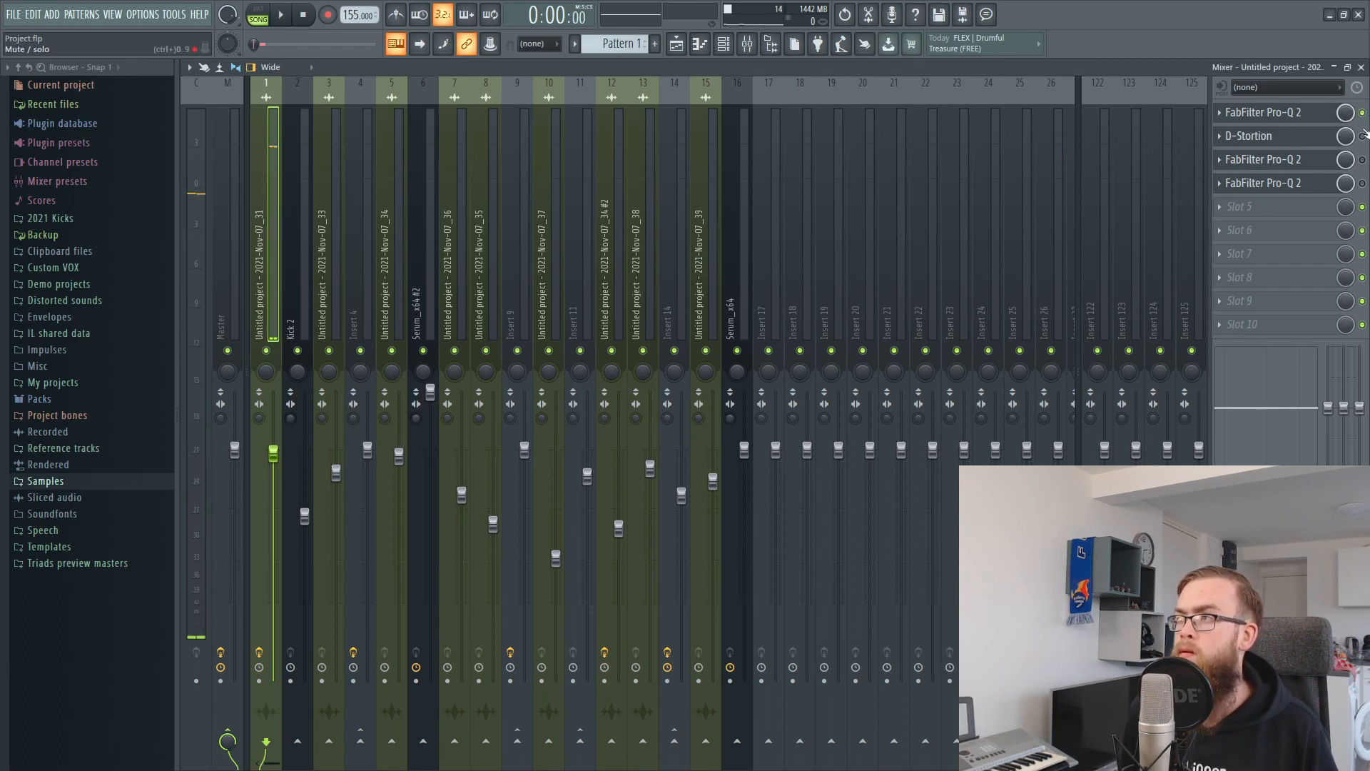
{"action": "key", "text": "space"}
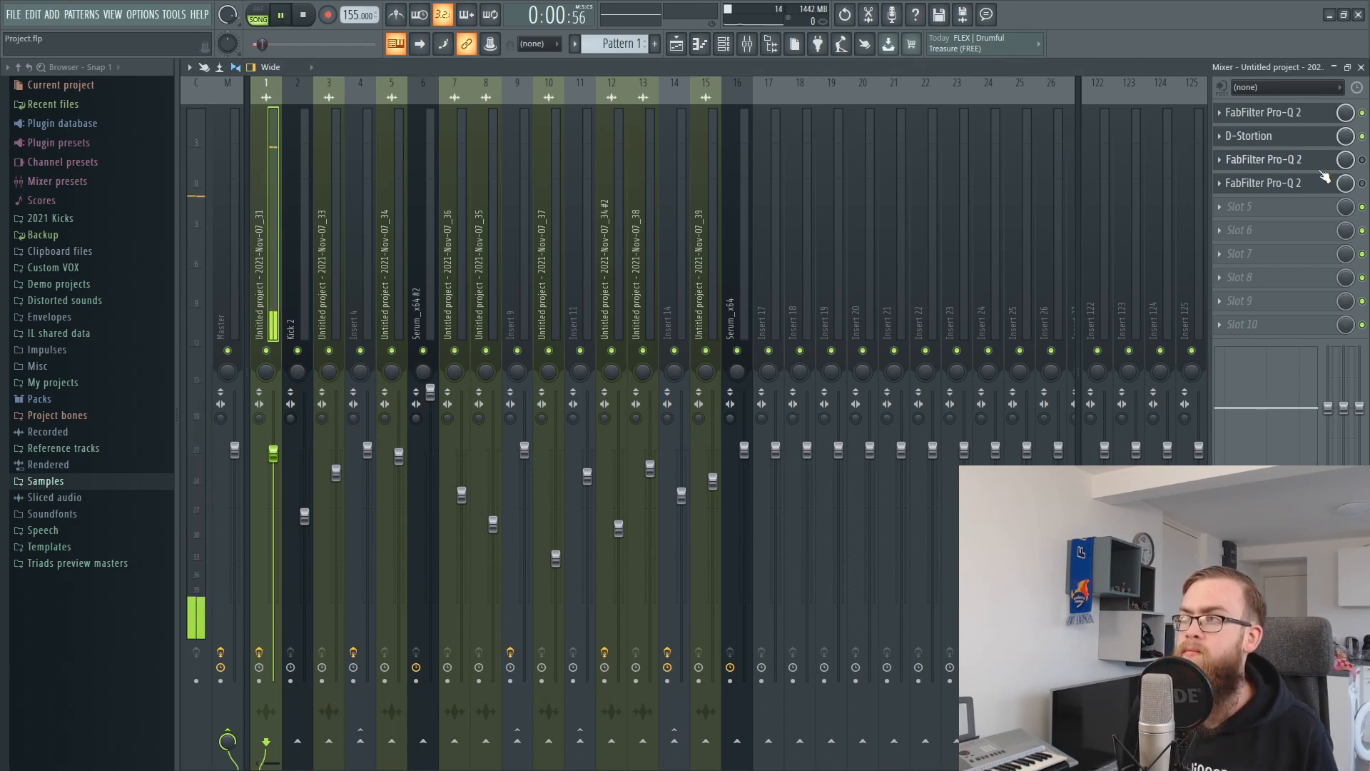
{"action": "left_click", "coordinate": [259, 652]}
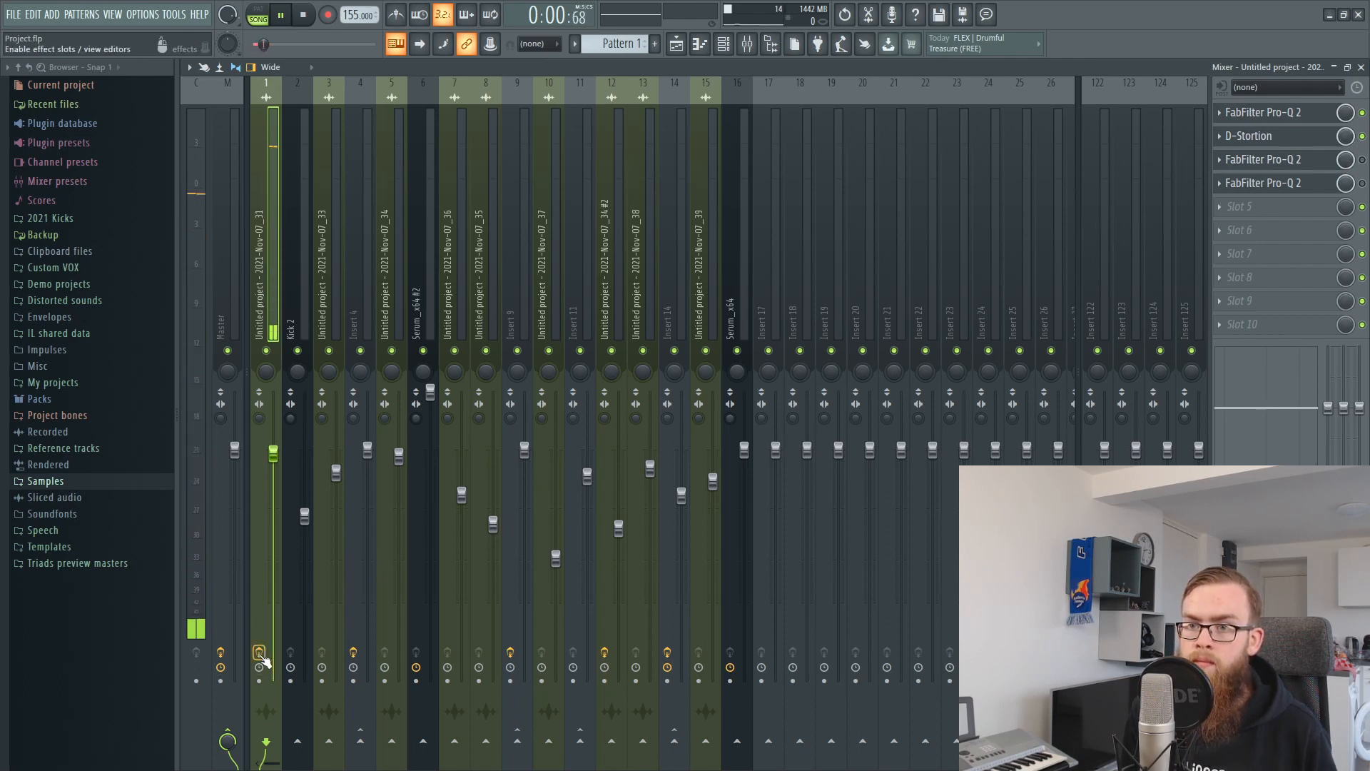
{"action": "key", "text": "space"}
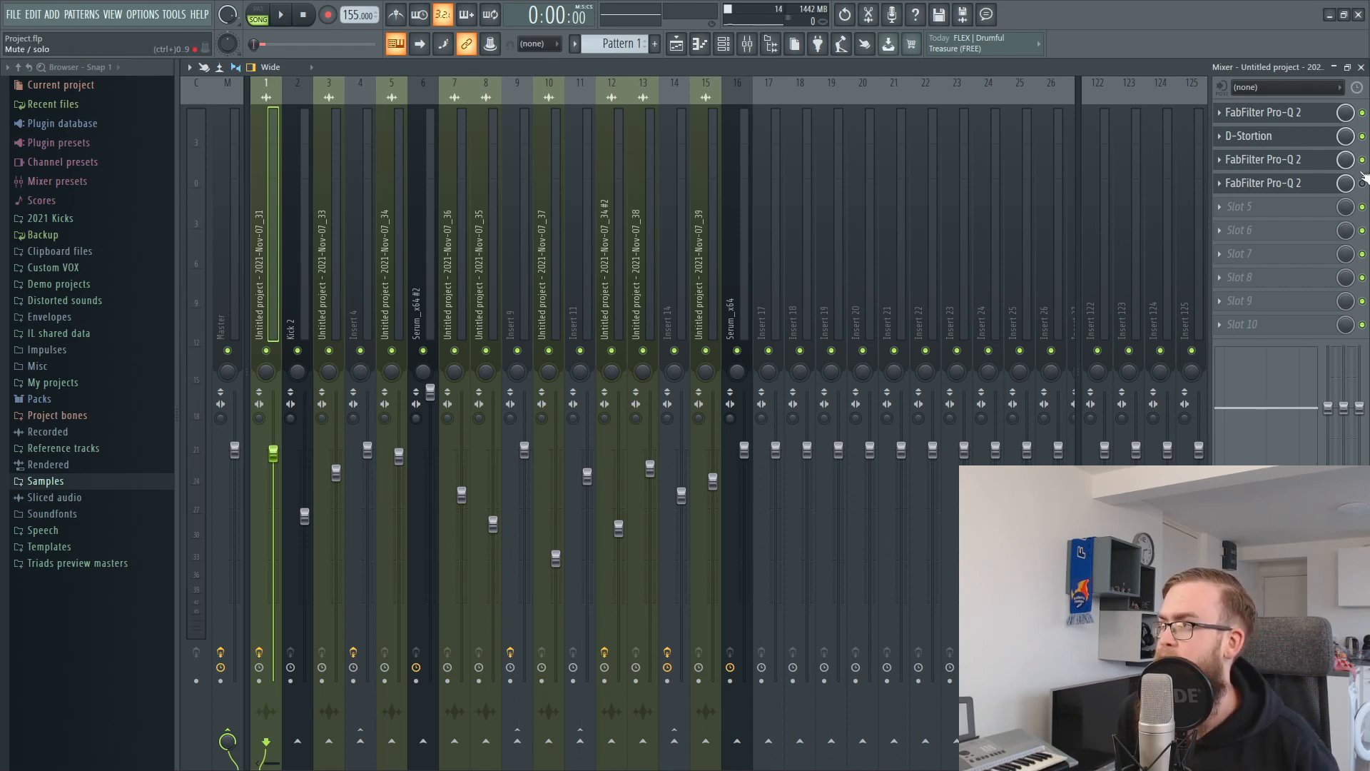
{"action": "left_click", "coordinate": [1289, 160]}
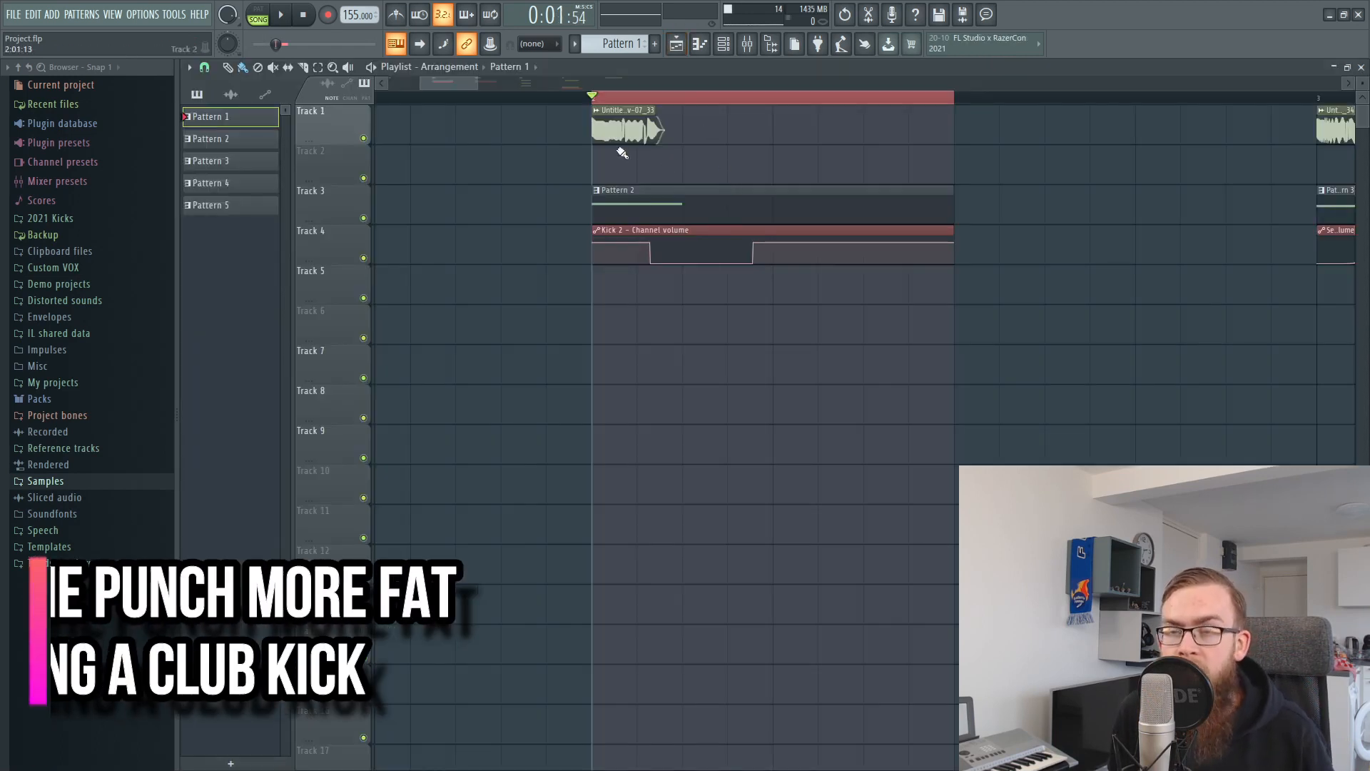
Step: Check the punch clip on Track 1 of the playlist and open the Kick 2 instrument in the channel rack
{"action": "left_click_drag", "start_coordinate": [593, 128], "coordinate": [632, 152]}
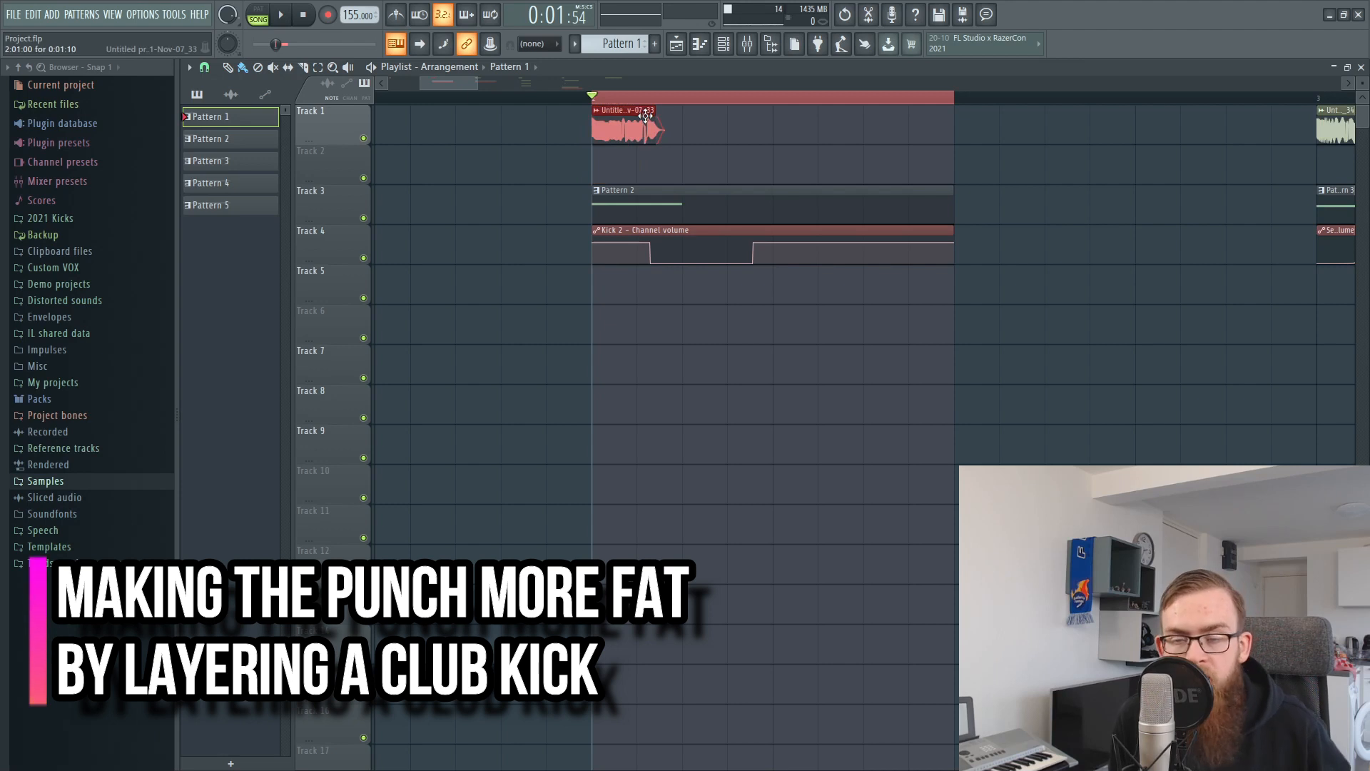
{"action": "right_click", "coordinate": [749, 136]}
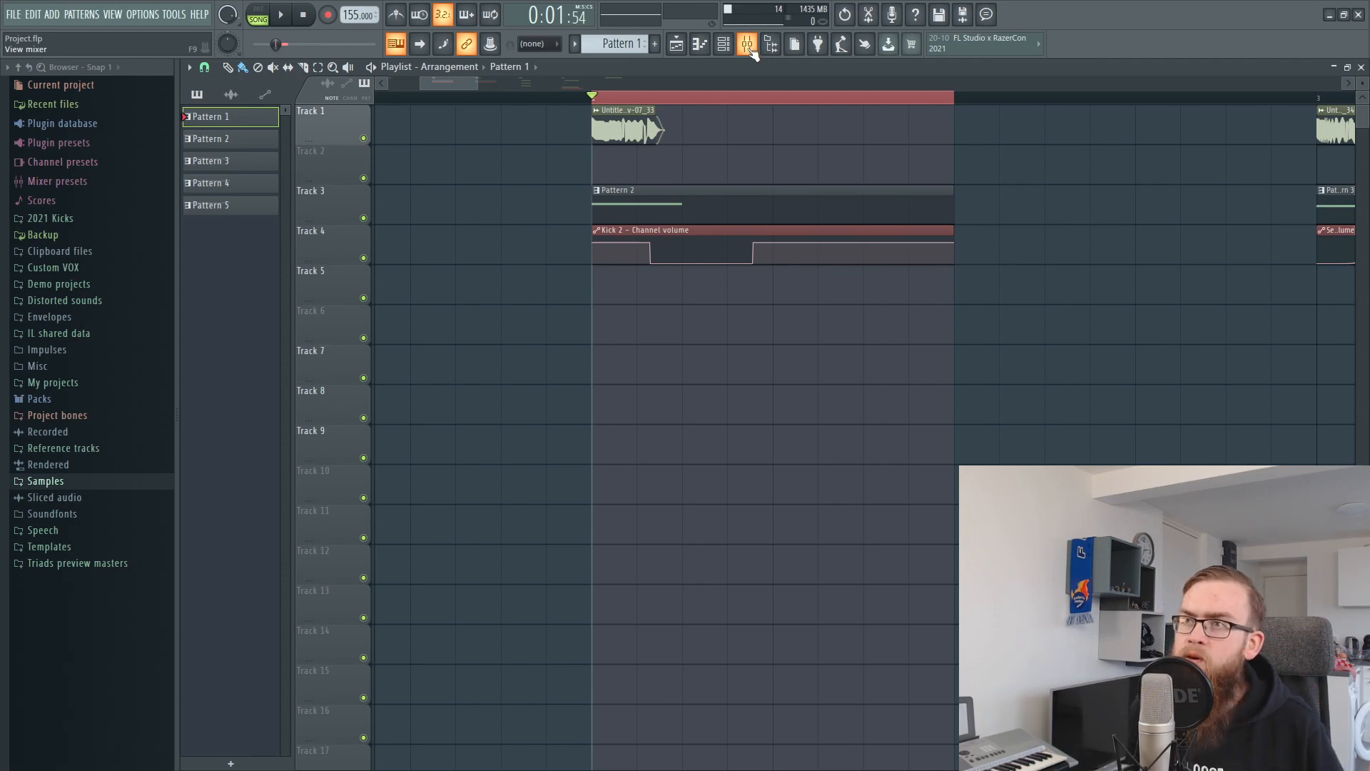
{"action": "left_click", "coordinate": [723, 44]}
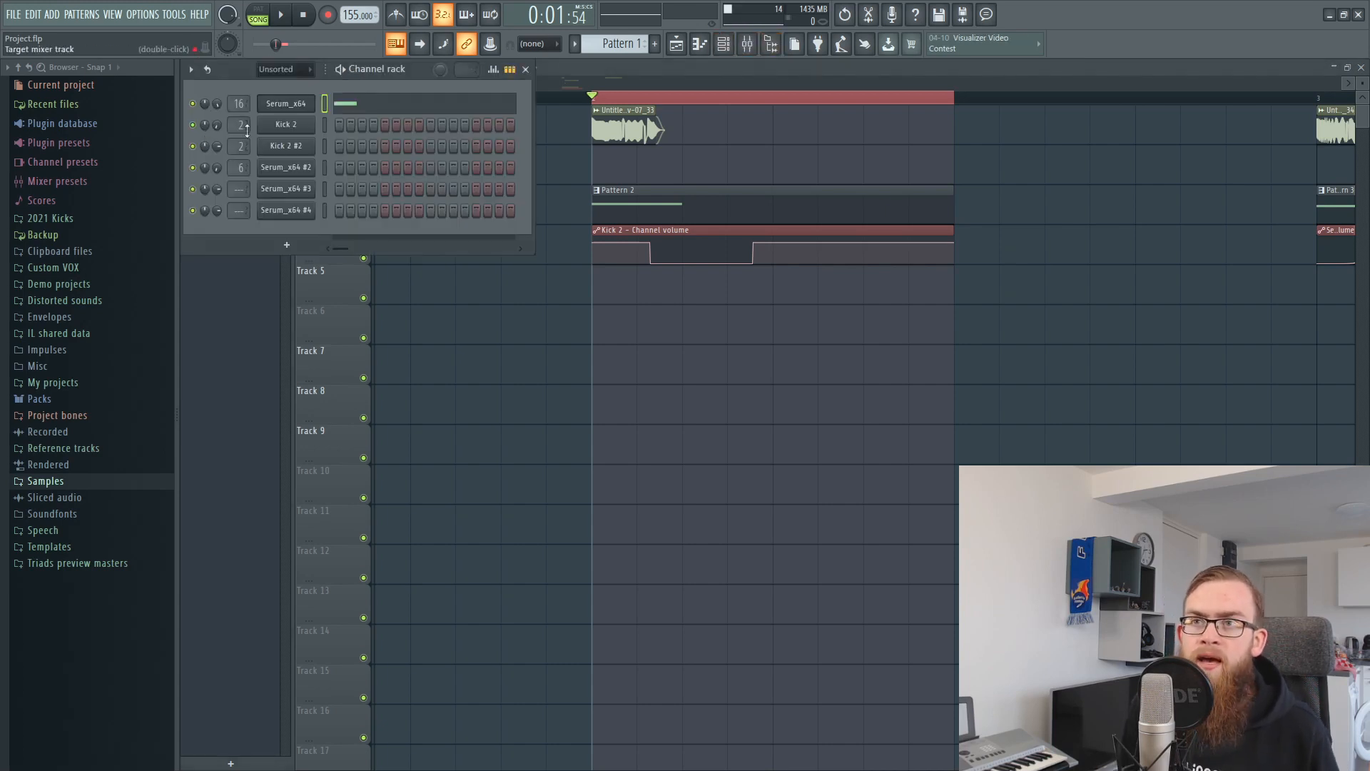
{"action": "left_click", "coordinate": [270, 137]}
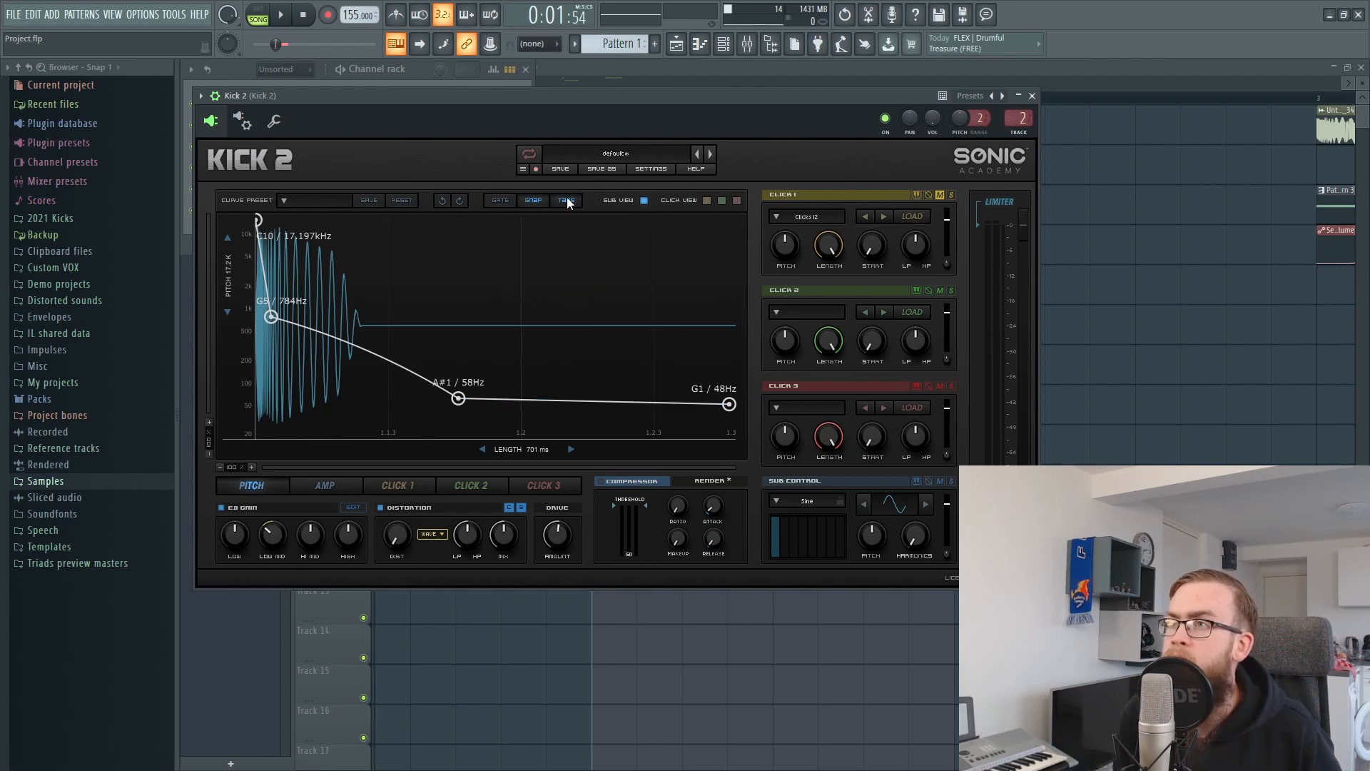
Step: Browse the sample packs to the VEC1 Clubby folder and place VEC1 BD Clubby 28 on Track 6 at bar 2
{"action": "left_click", "coordinate": [731, 65]}
{"action": "left_click", "coordinate": [64, 481]}
{"action": "left_click", "coordinate": [70, 514]}
{"action": "left_click", "coordinate": [72, 460]}
{"action": "left_click", "coordinate": [107, 476]}
{"action": "left_click", "coordinate": [104, 511]}
{"action": "left_click", "coordinate": [110, 528]}
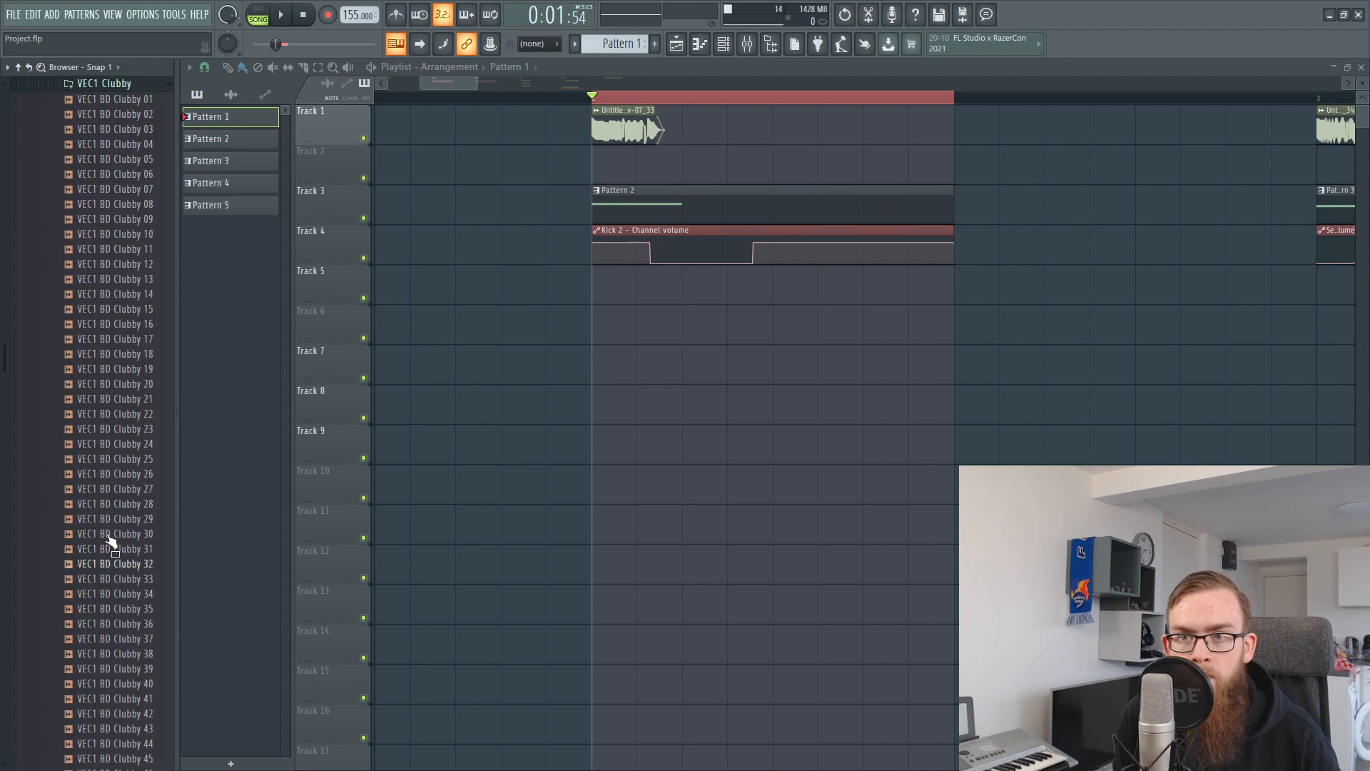
{"action": "left_click_drag", "start_coordinate": [81, 507], "coordinate": [653, 366]}
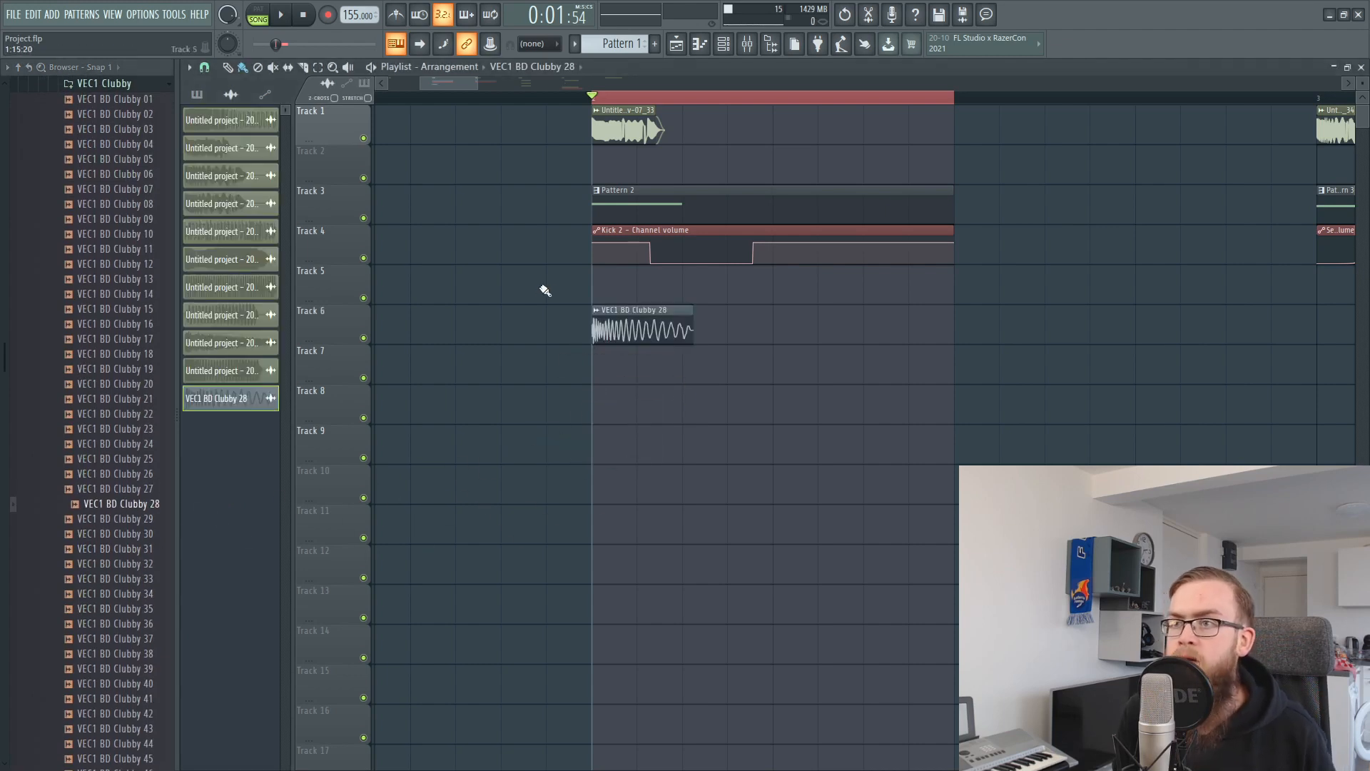
Step: Examine the channel settings of the VEC1 BD Clubby 28 sample, then select its clip on Track 6
{"action": "double_click", "coordinate": [612, 325]}
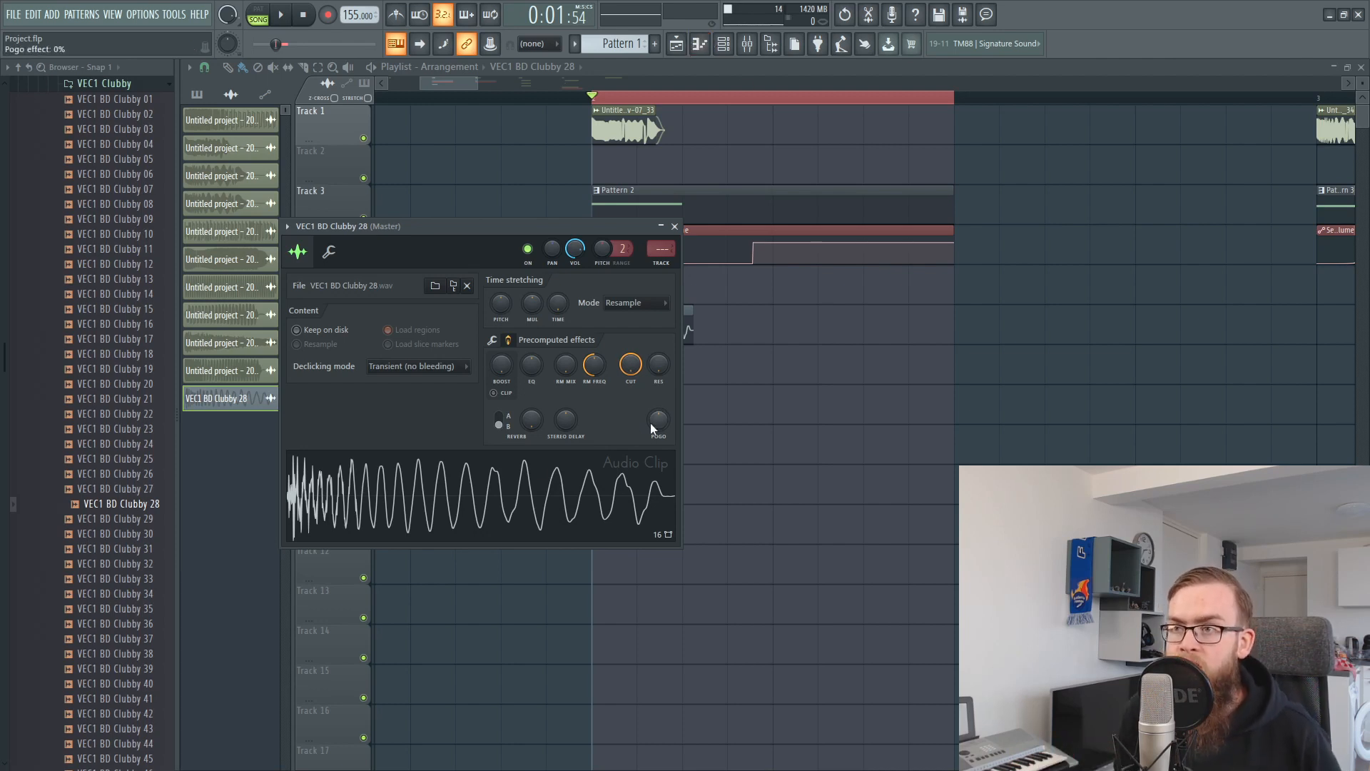
{"action": "left_click", "coordinate": [674, 227]}
{"action": "left_click_drag", "start_coordinate": [575, 248], "coordinate": [698, 185]}
{"action": "left_click_drag", "start_coordinate": [559, 314], "coordinate": [614, 341]}
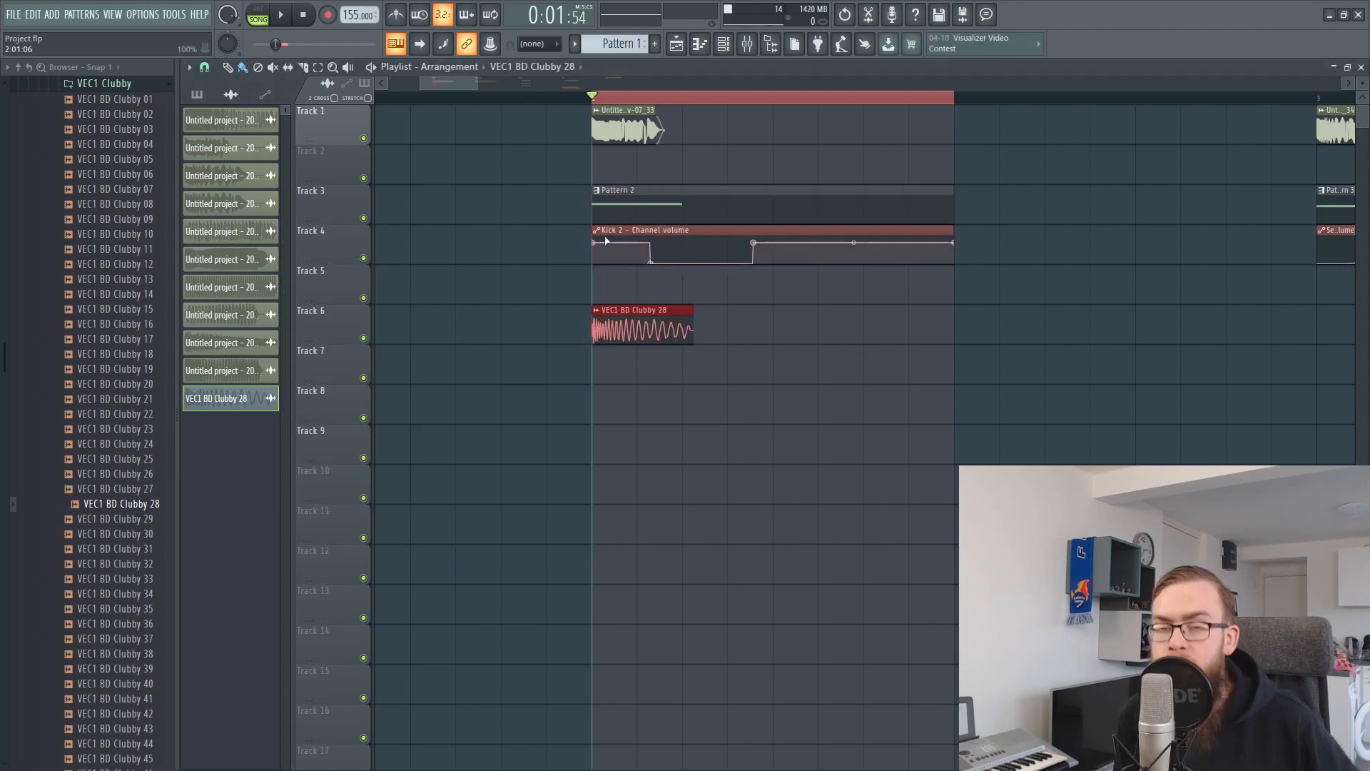
Step: Mute Tracks 3 and 4 and shorten the VEC1 BD Clubby 28 clip to about the length of the Track 1 punch clip
{"action": "left_click_drag", "start_coordinate": [614, 156], "coordinate": [631, 125]}
{"action": "left_click", "coordinate": [363, 217]}
{"action": "left_click", "coordinate": [364, 258]}
{"action": "left_click", "coordinate": [632, 429], "text": "ctrl"}
{"action": "left_click_drag", "start_coordinate": [592, 383], "coordinate": [669, 304]}
{"action": "left_click_drag", "start_coordinate": [612, 373], "coordinate": [660, 277]}
{"action": "left_click", "coordinate": [717, 384], "text": "ctrl"}
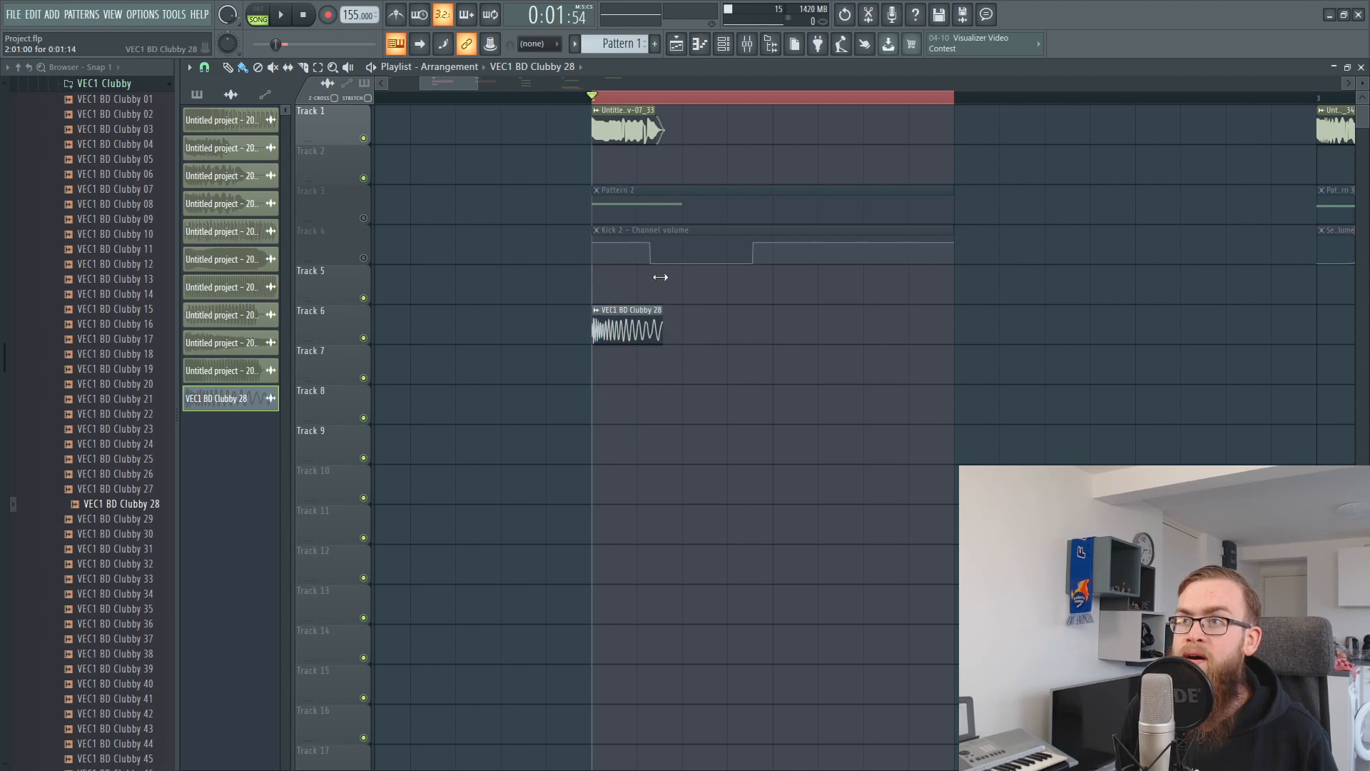
Step: Set the Clubby 28 sample's declicking mode to Generic (bleeding), add a short fade-out to its clip and audition the layers
{"action": "double_click", "coordinate": [634, 319]}
{"action": "left_click", "coordinate": [374, 365]}
{"action": "left_click", "coordinate": [391, 422]}
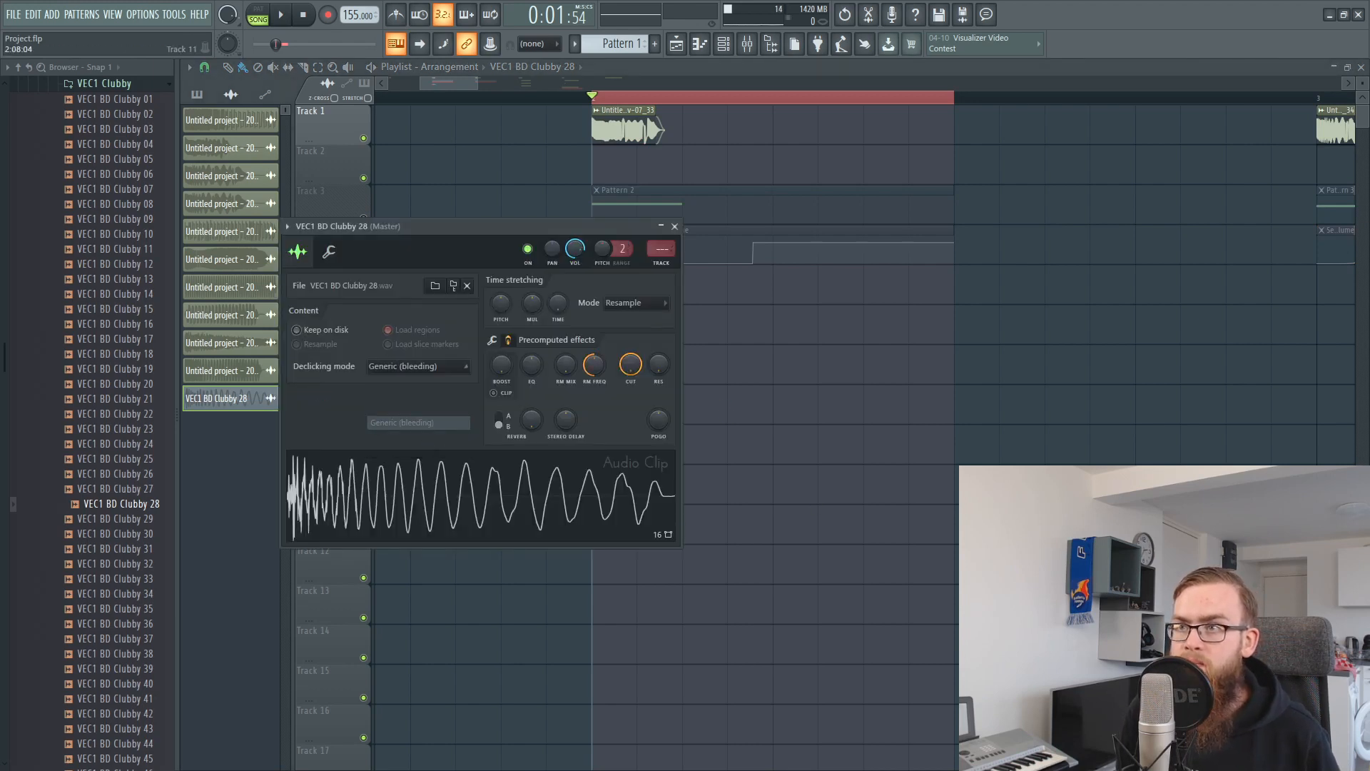
{"action": "key", "text": "Escape"}
{"action": "left_click_drag", "start_coordinate": [660, 312], "coordinate": [657, 311]}
{"action": "key", "text": "space"}
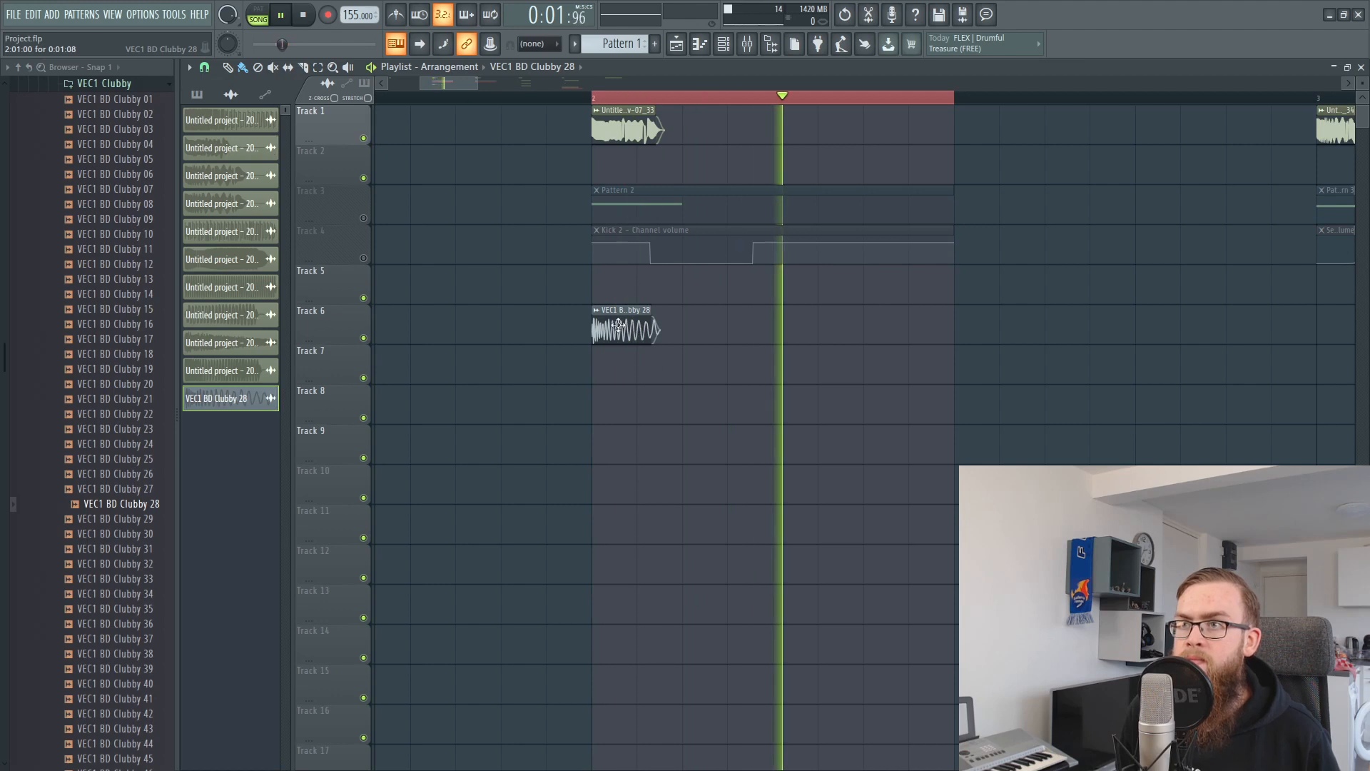
Step: Try a Pogo effect of about -27% on the Clubby 28 sample, copy the value and reset the knob
{"action": "double_click", "coordinate": [618, 326]}
{"action": "mouse_move", "coordinate": [655, 428]}
{"action": "left_mouse_down"}
{"action": "mouse_move", "coordinate": [655, 462]}
{"action": "mouse_move", "coordinate": [660, 421]}
{"action": "left_mouse_up"}
{"action": "key", "text": "space"}
{"action": "right_click", "coordinate": [661, 422]}
{"action": "left_click", "coordinate": [686, 446]}
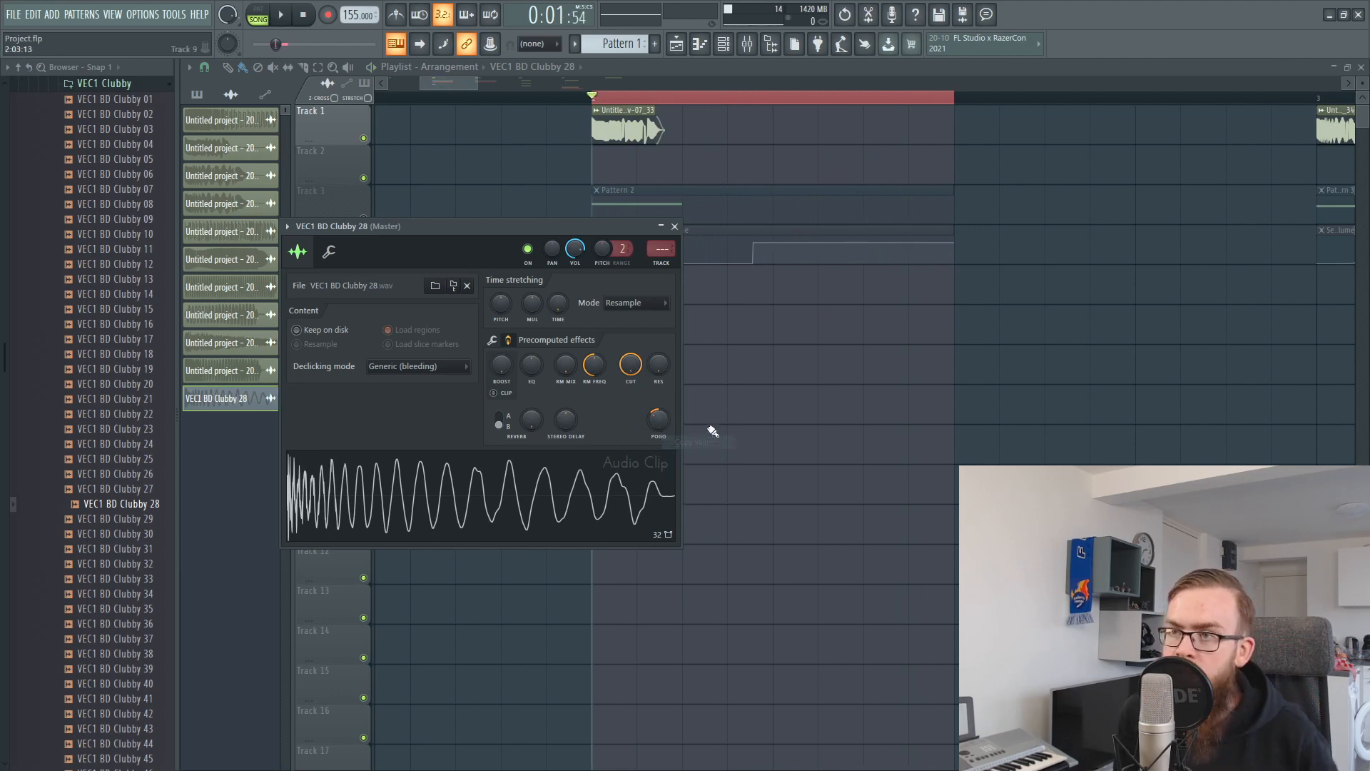
{"action": "right_click", "coordinate": [660, 424]}
{"action": "key", "text": "Escape"}
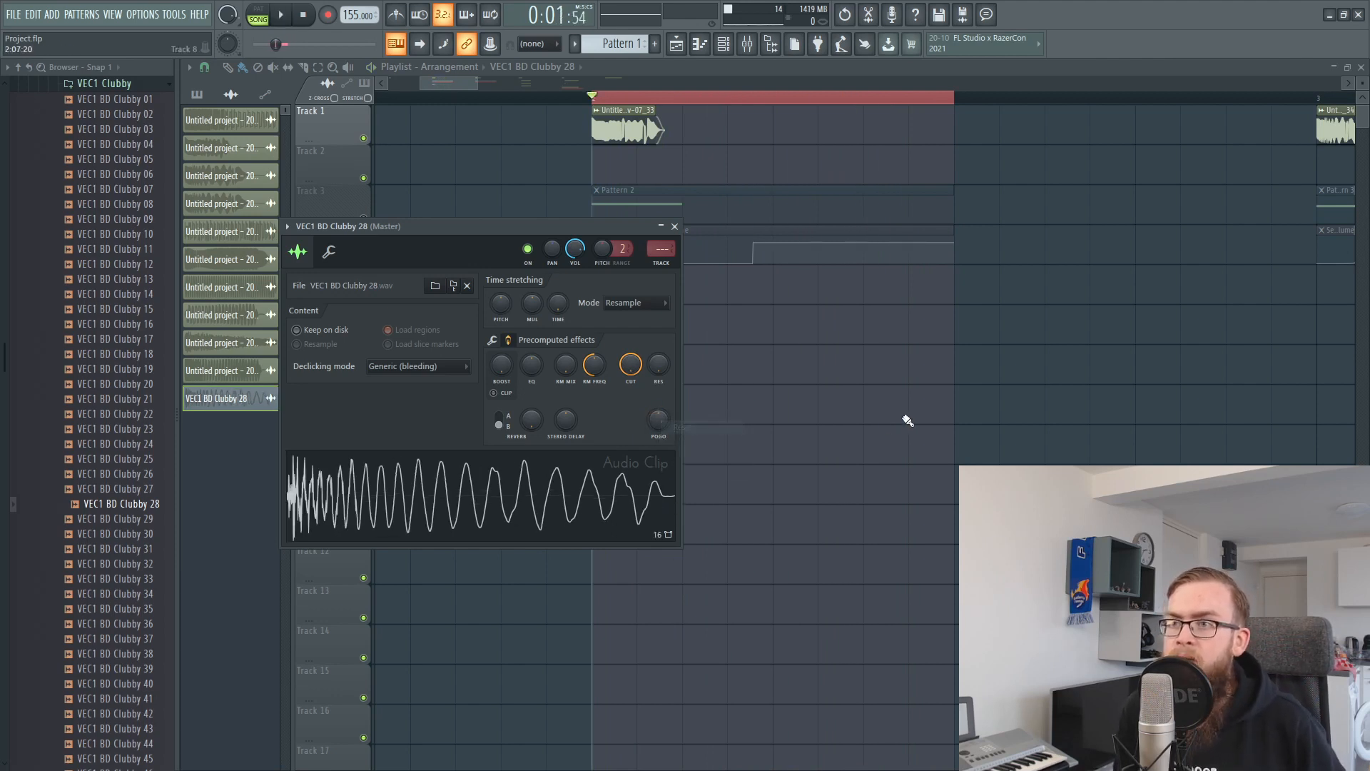
{"action": "key", "text": "Escape"}
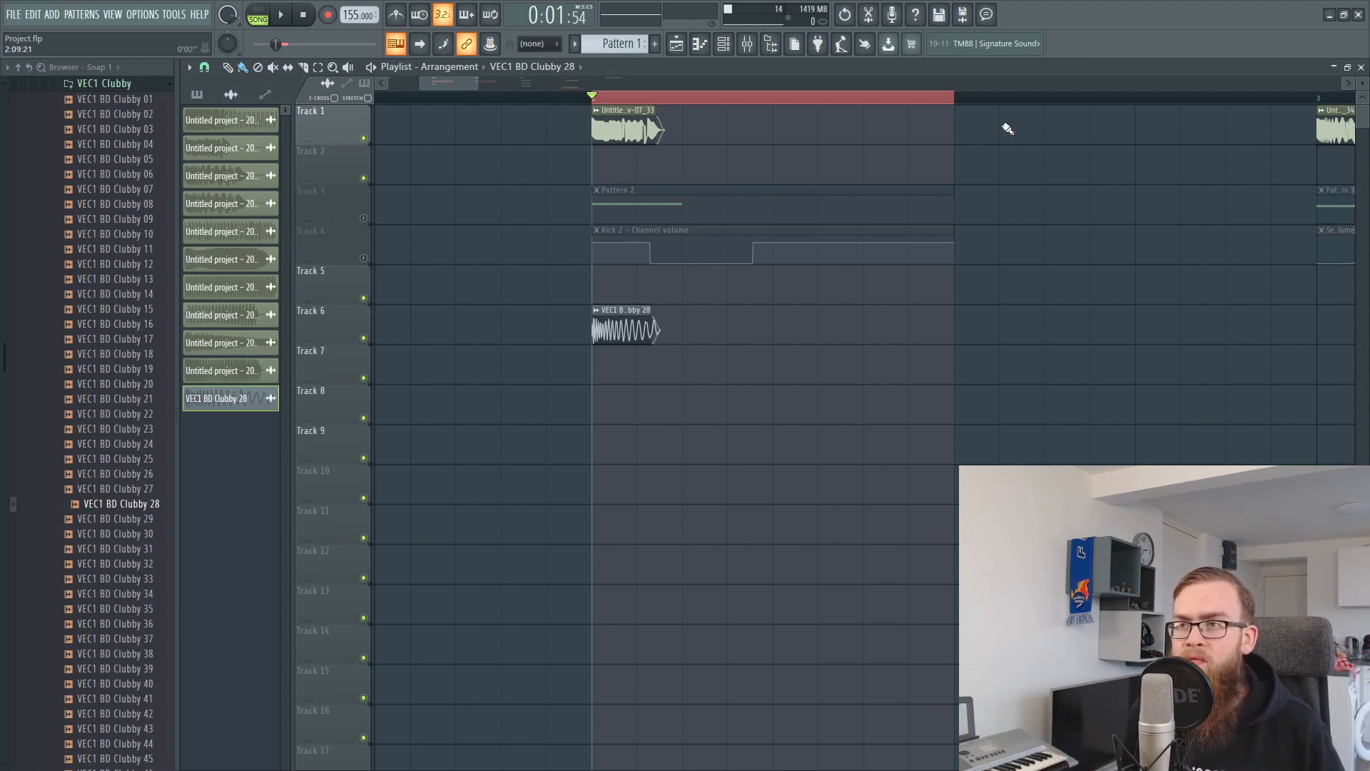
Step: Audition the Clubby 28 layer without Pogo, then paste the copied -27% value onto its Pogo effect
{"action": "double_click", "coordinate": [622, 311]}
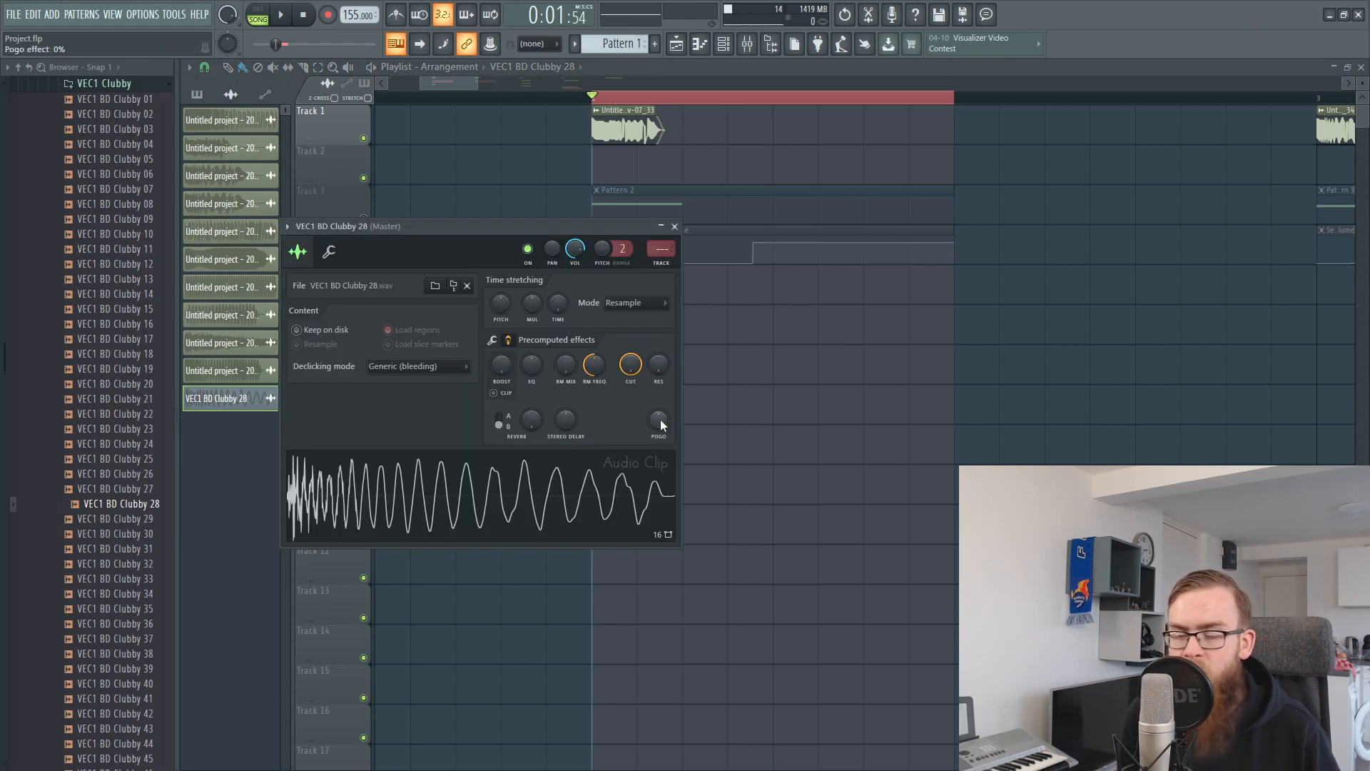
{"action": "key", "text": "space"}
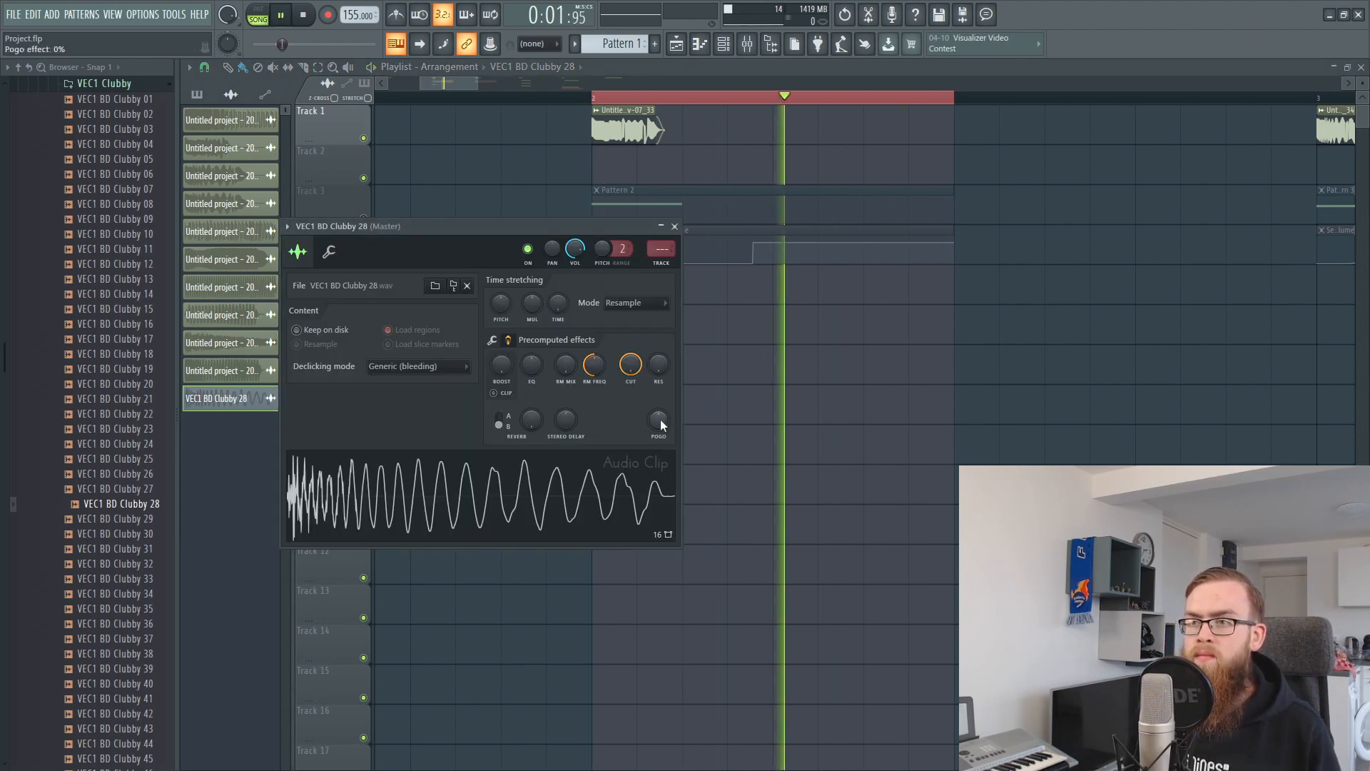
{"action": "key", "text": "space"}
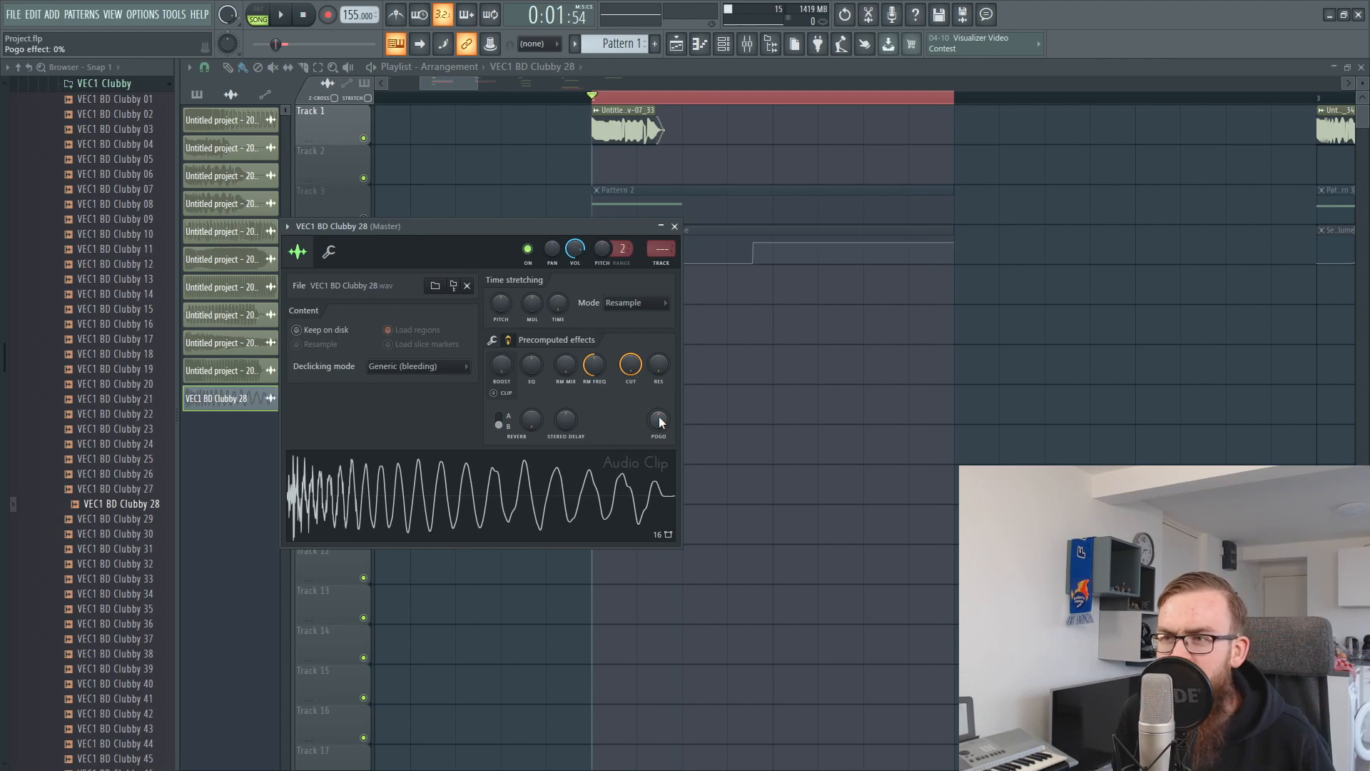
{"action": "right_click", "coordinate": [658, 417]}
{"action": "left_click", "coordinate": [682, 453]}
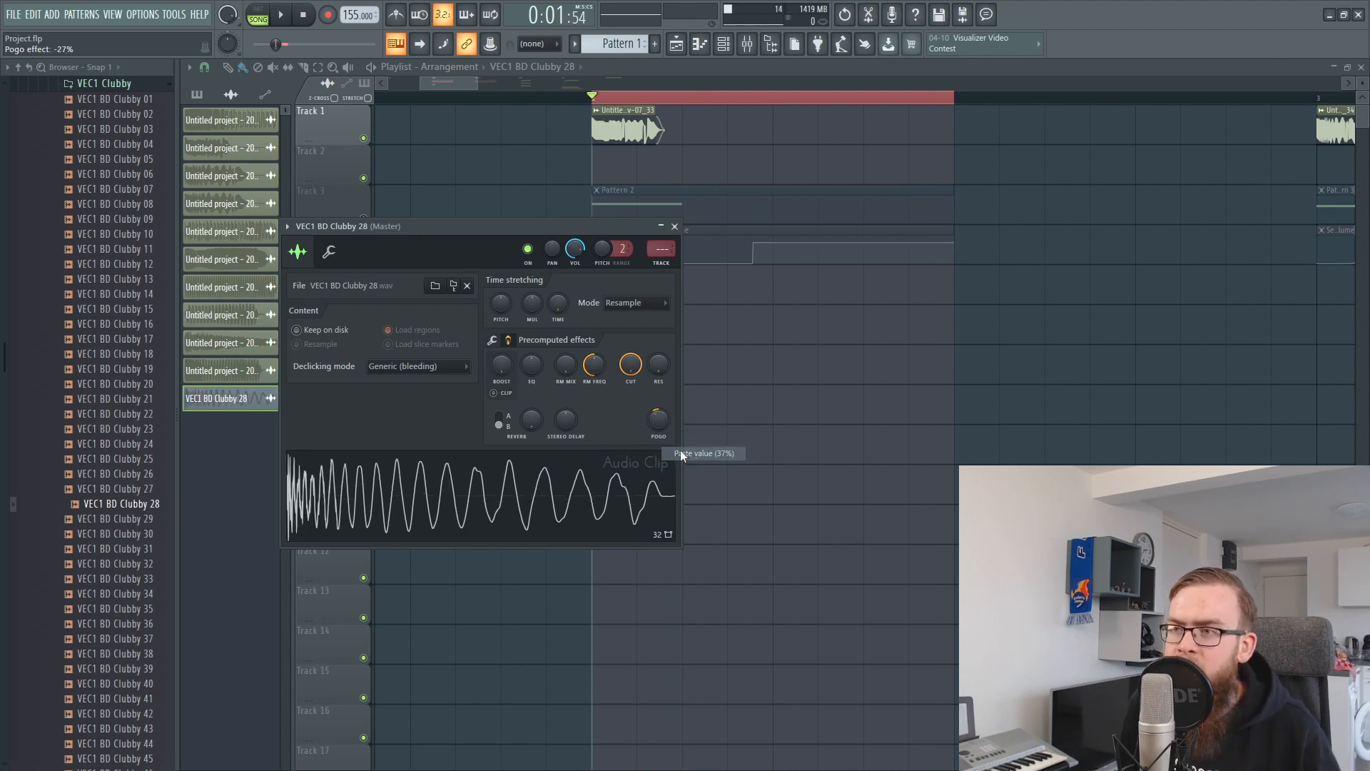
{"action": "key", "text": "Escape"}
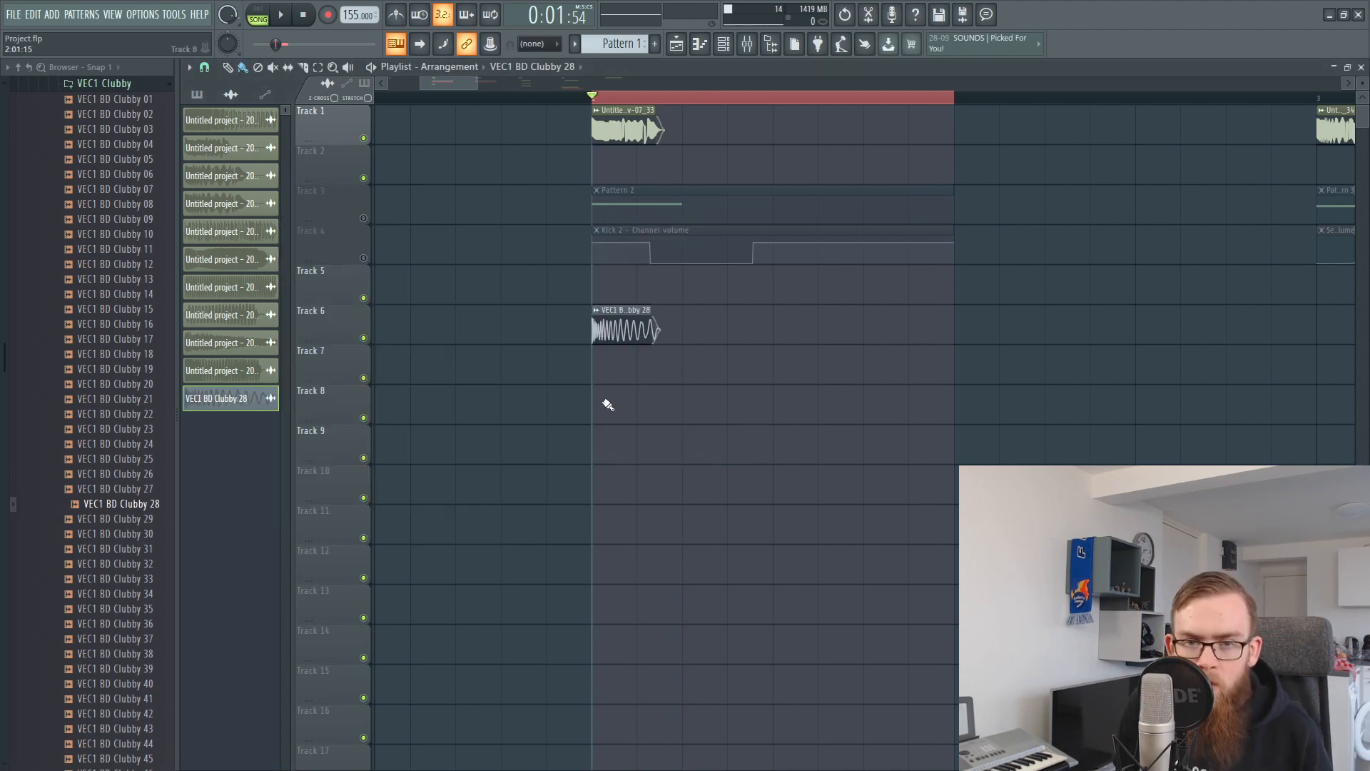
Step: Compare the punch with and without the layer by deleting and restoring the Clubby 28 clip during playback
{"action": "key", "text": "space"}
{"action": "right_click", "coordinate": [620, 331]}
{"action": "left_click", "coordinate": [612, 328]}
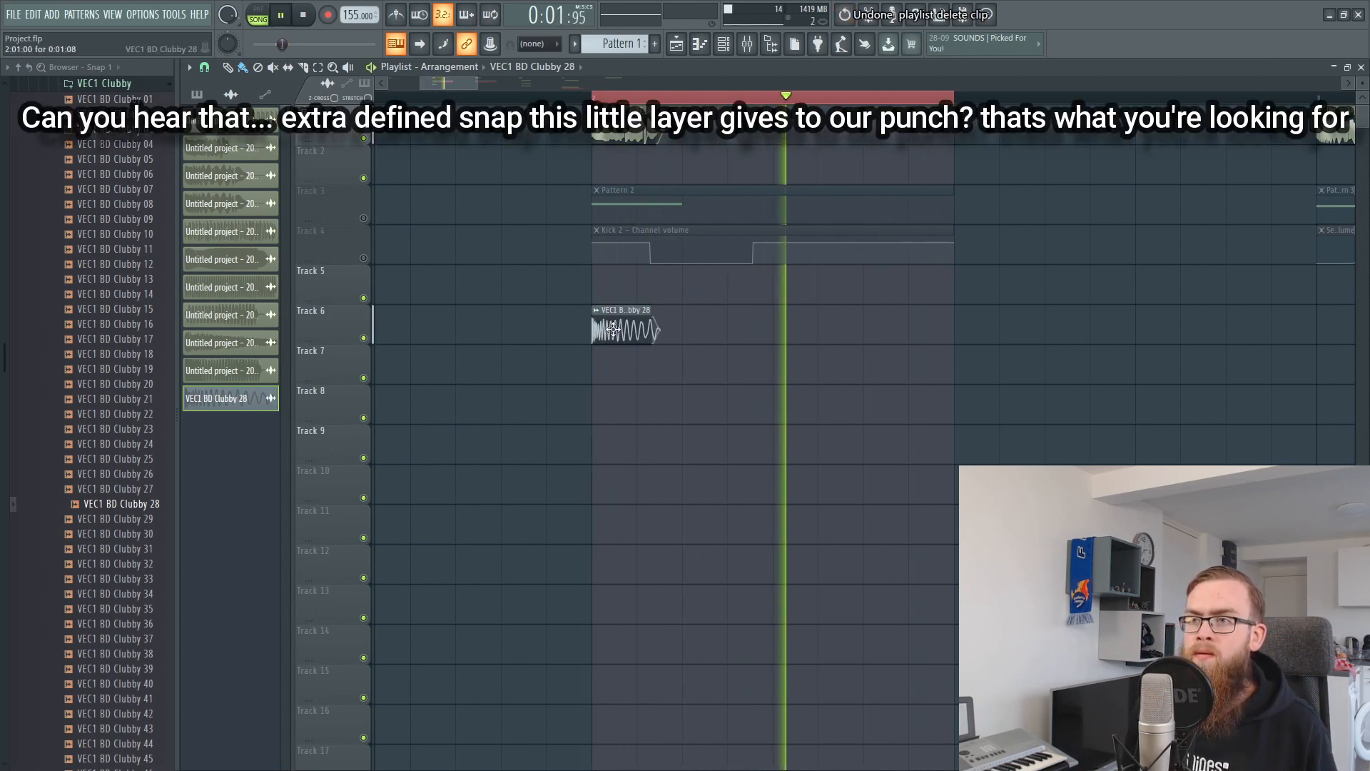
Step: Compare the Clubby 28 layer during playback by alternately resetting its Pogo effect and pasting back -27%
{"action": "double_click", "coordinate": [612, 328]}
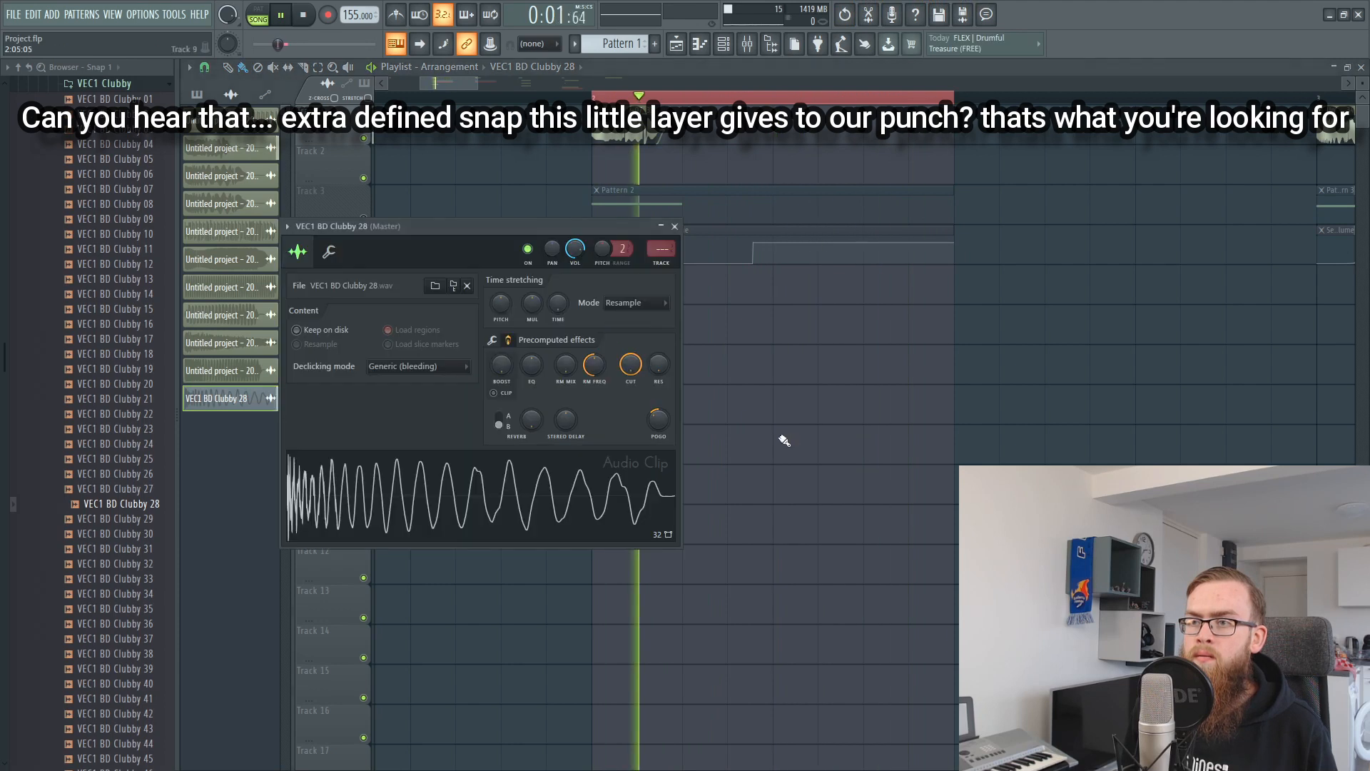
{"action": "right_click", "coordinate": [658, 419]}
{"action": "left_click", "coordinate": [678, 426]}
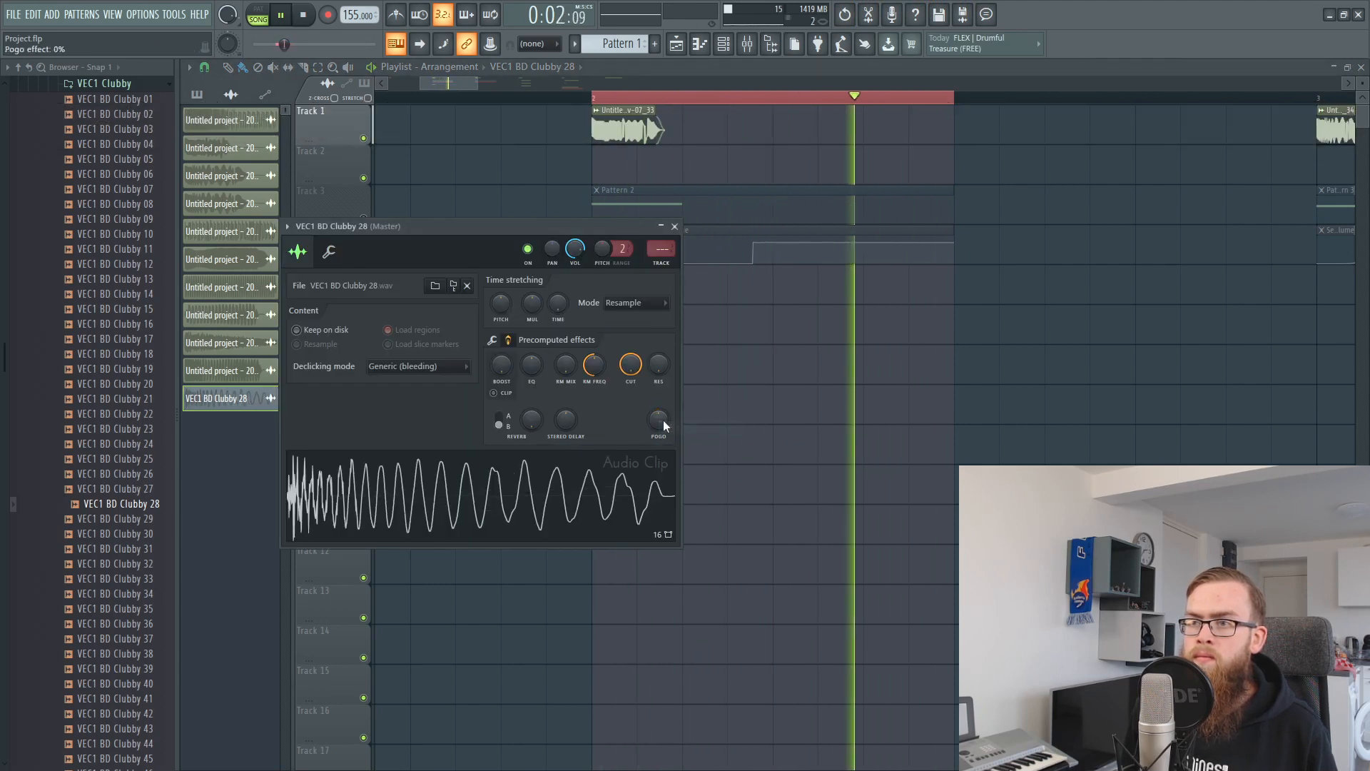
{"action": "right_click", "coordinate": [658, 418]}
{"action": "left_click", "coordinate": [681, 456]}
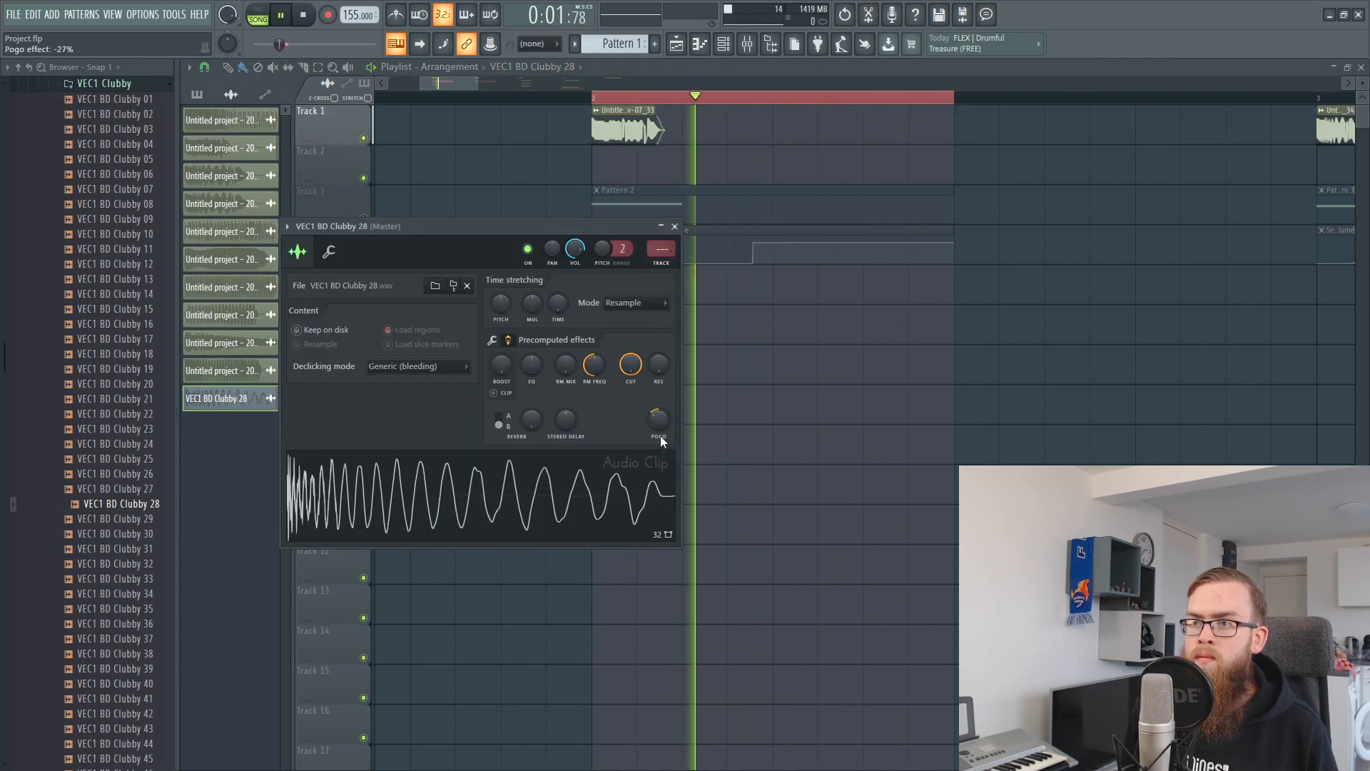
{"action": "right_click", "coordinate": [657, 426]}
{"action": "left_click", "coordinate": [677, 433]}
{"action": "right_click", "coordinate": [658, 420]}
{"action": "left_click", "coordinate": [673, 457]}
{"action": "key", "text": "space"}
{"action": "key", "text": "Escape"}
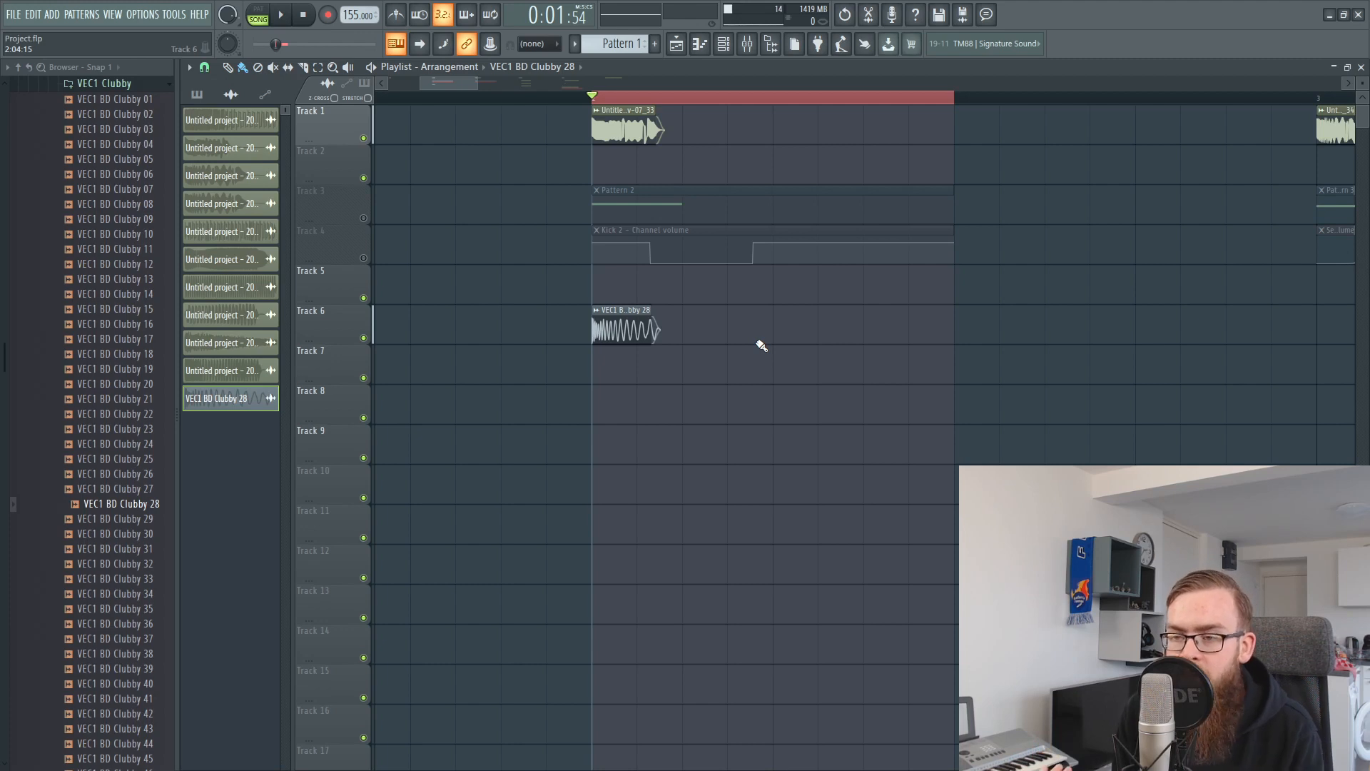
Step: Delete the VEC1 BD Clubby 28 clip from Track 6 and unmute Tracks 3 and 4
{"action": "right_click", "coordinate": [644, 329]}
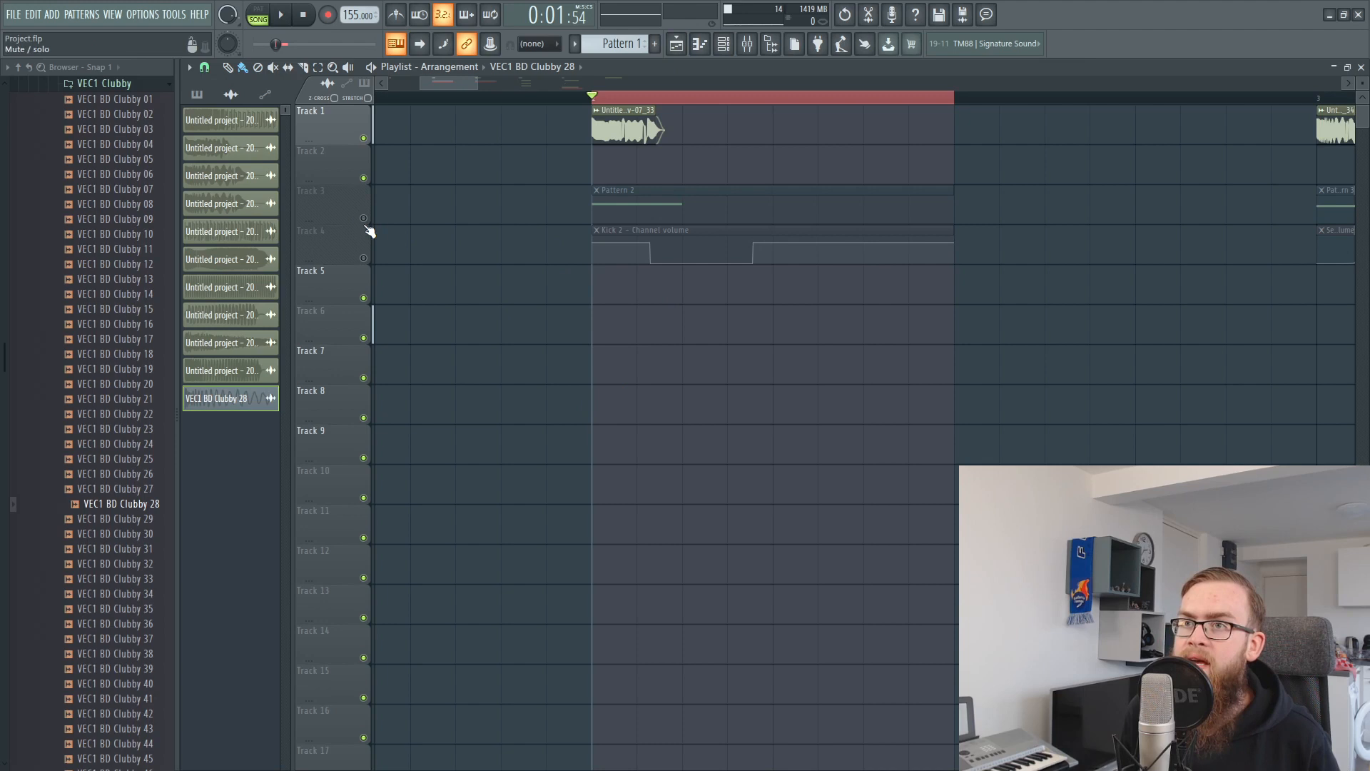
{"action": "left_click_drag", "start_coordinate": [363, 218], "coordinate": [364, 258]}
Step: Check the routing of the Kick 2 and punch inserts in the mixer, then show the effects on insert 4
{"action": "left_click", "coordinate": [747, 43]}
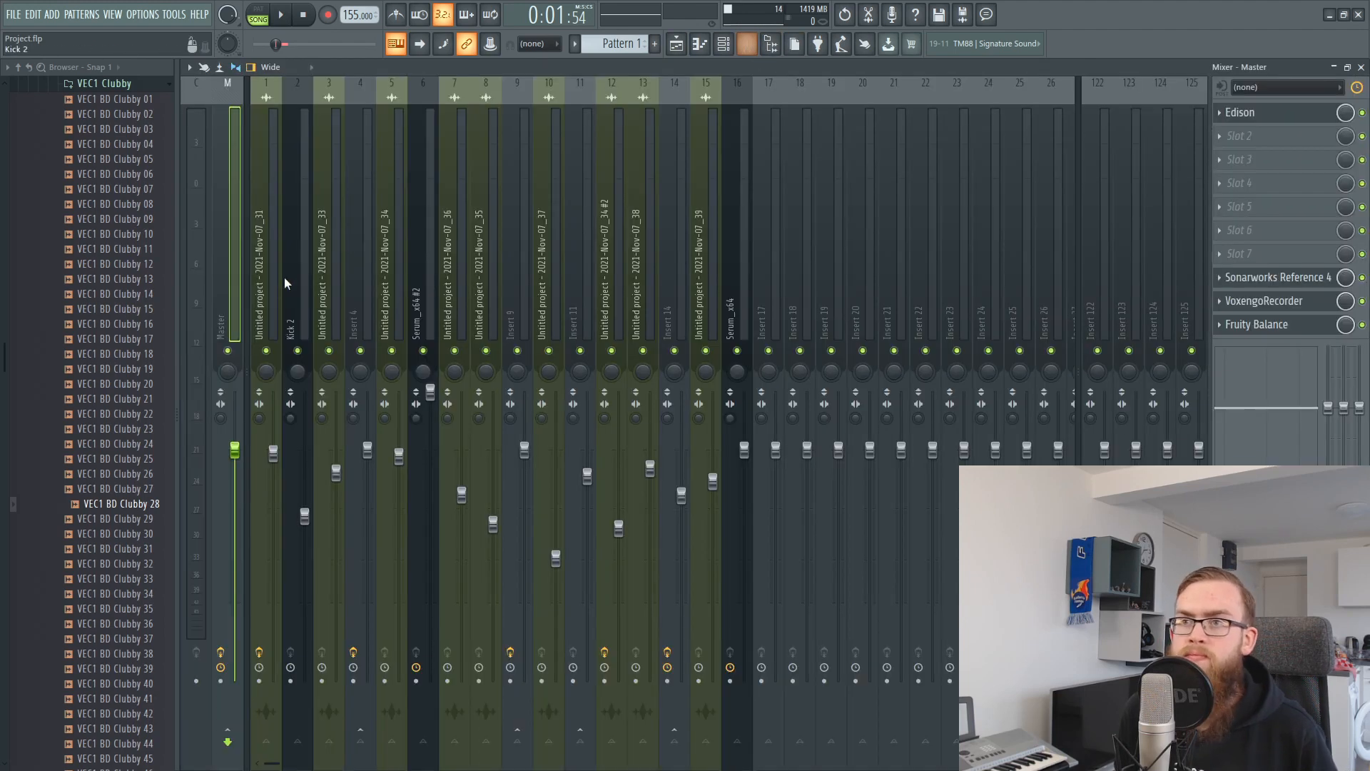
{"action": "left_click", "coordinate": [311, 268]}
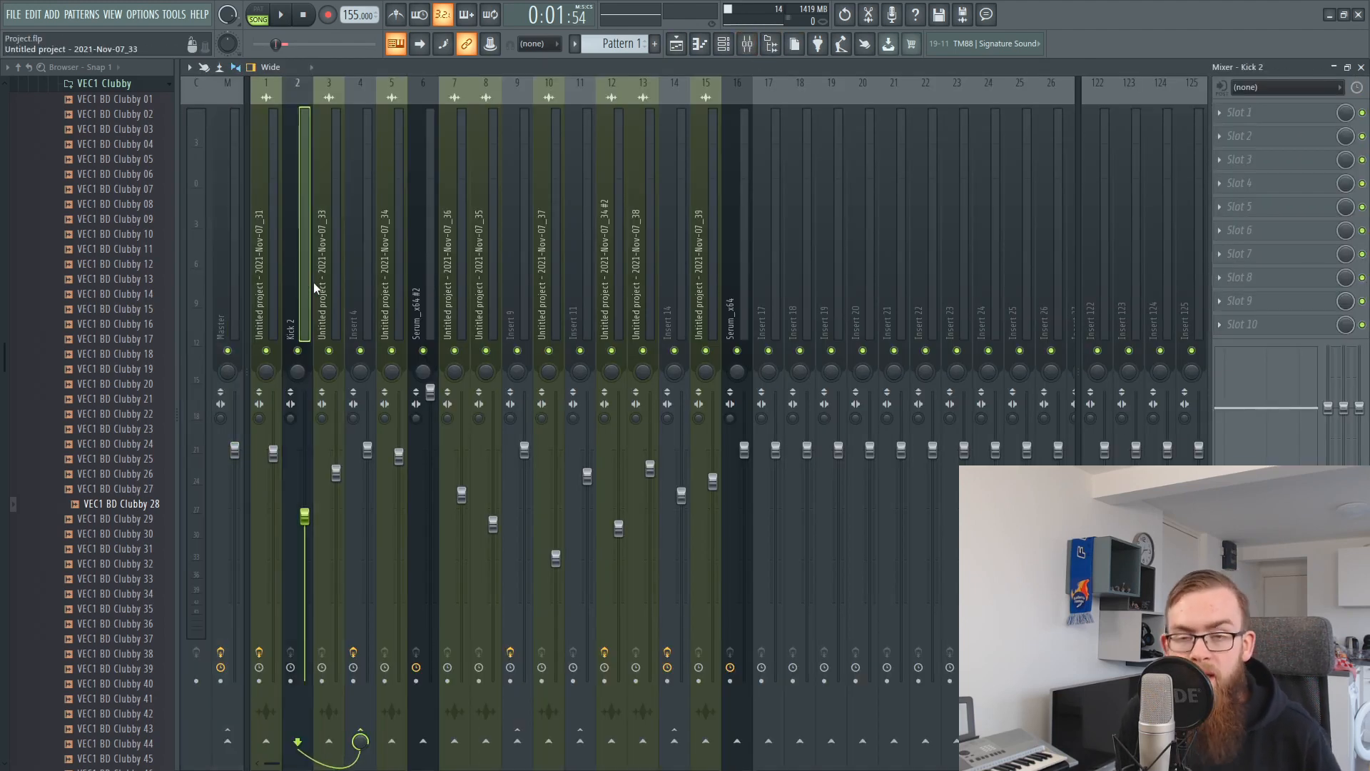
{"action": "left_click", "coordinate": [319, 292]}
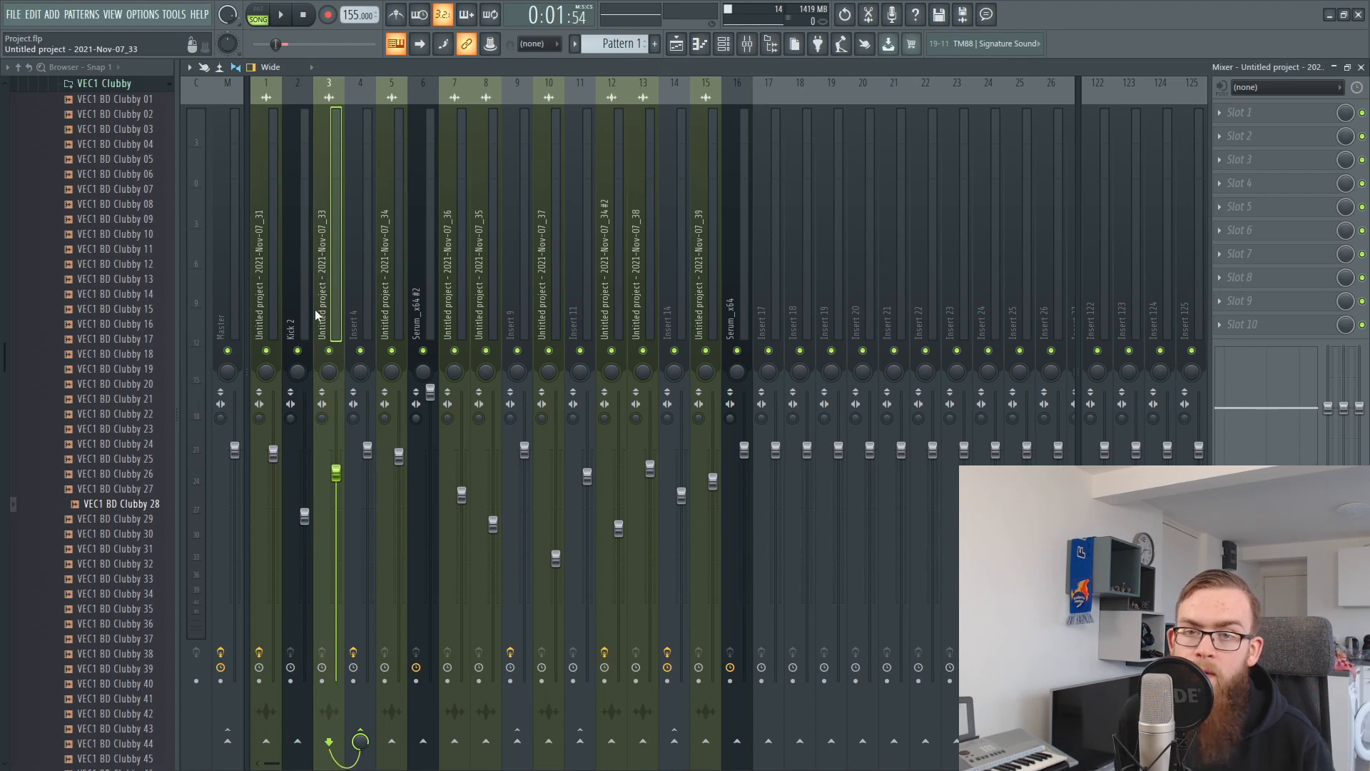
{"action": "left_click", "coordinate": [358, 261]}
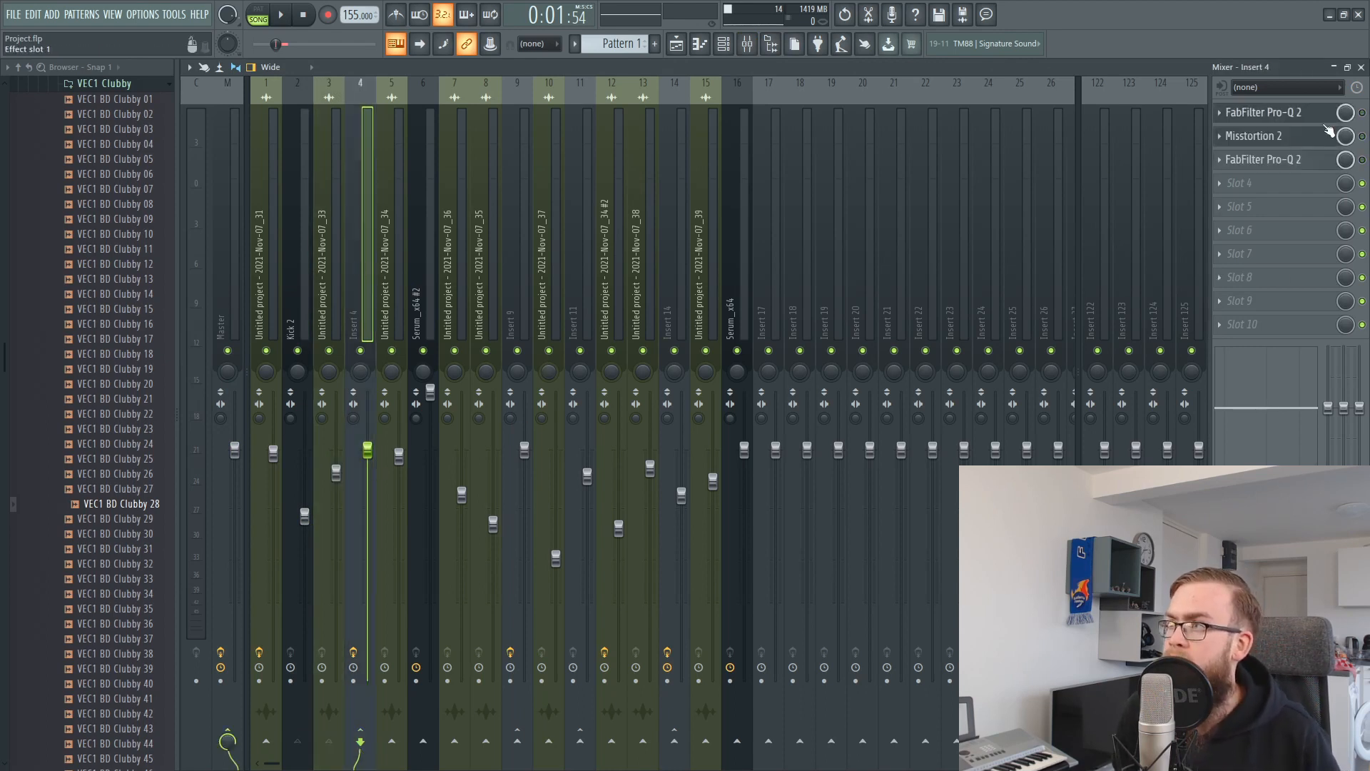
Step: Examine the EQ bands of the first FabFilter Pro-Q 2 on insert 4 and enable the effect
{"action": "left_click", "coordinate": [1263, 112]}
{"action": "double_click", "coordinate": [685, 339]}
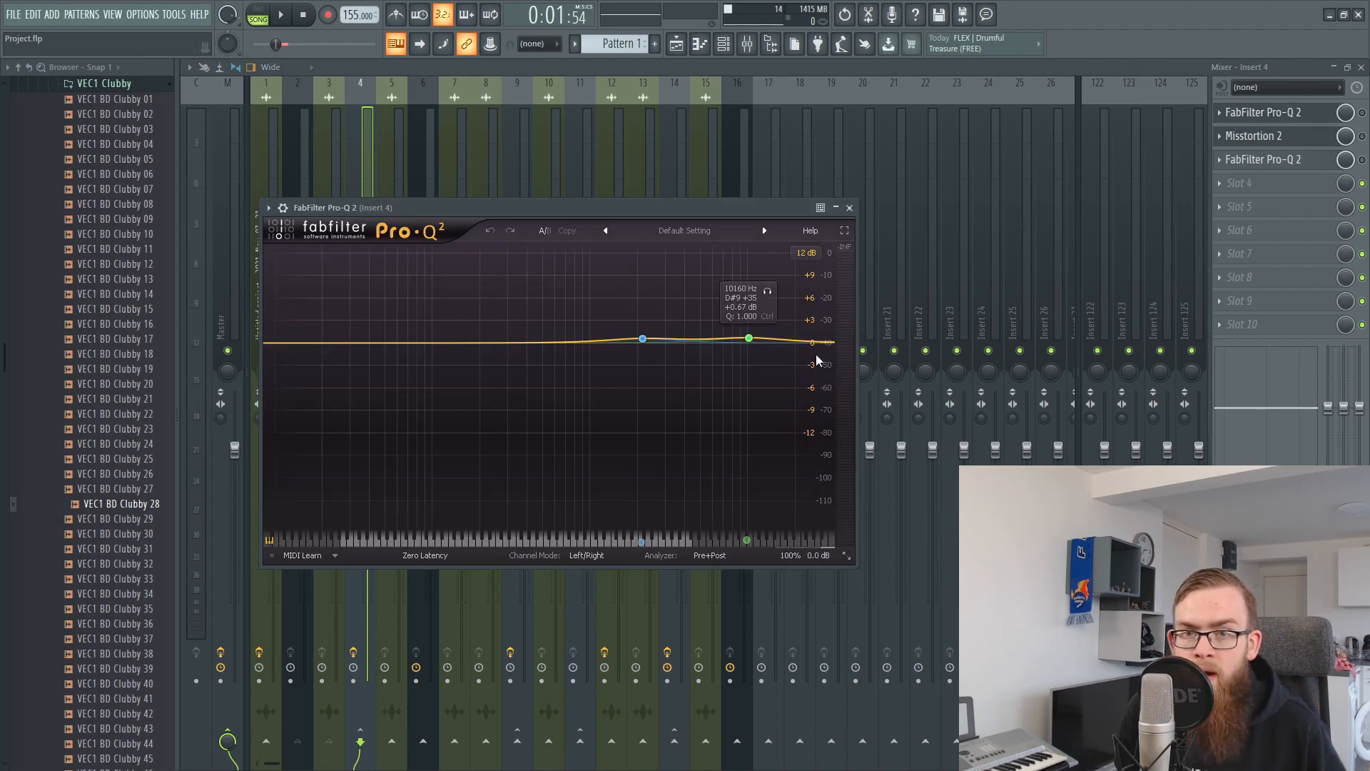
{"action": "left_click", "coordinate": [1362, 113]}
Step: Enable Misstortion 2 on insert 4 and examine its settings, then enable the FabFilter Pro-Q 2 in slot 3
{"action": "left_click", "coordinate": [1286, 138]}
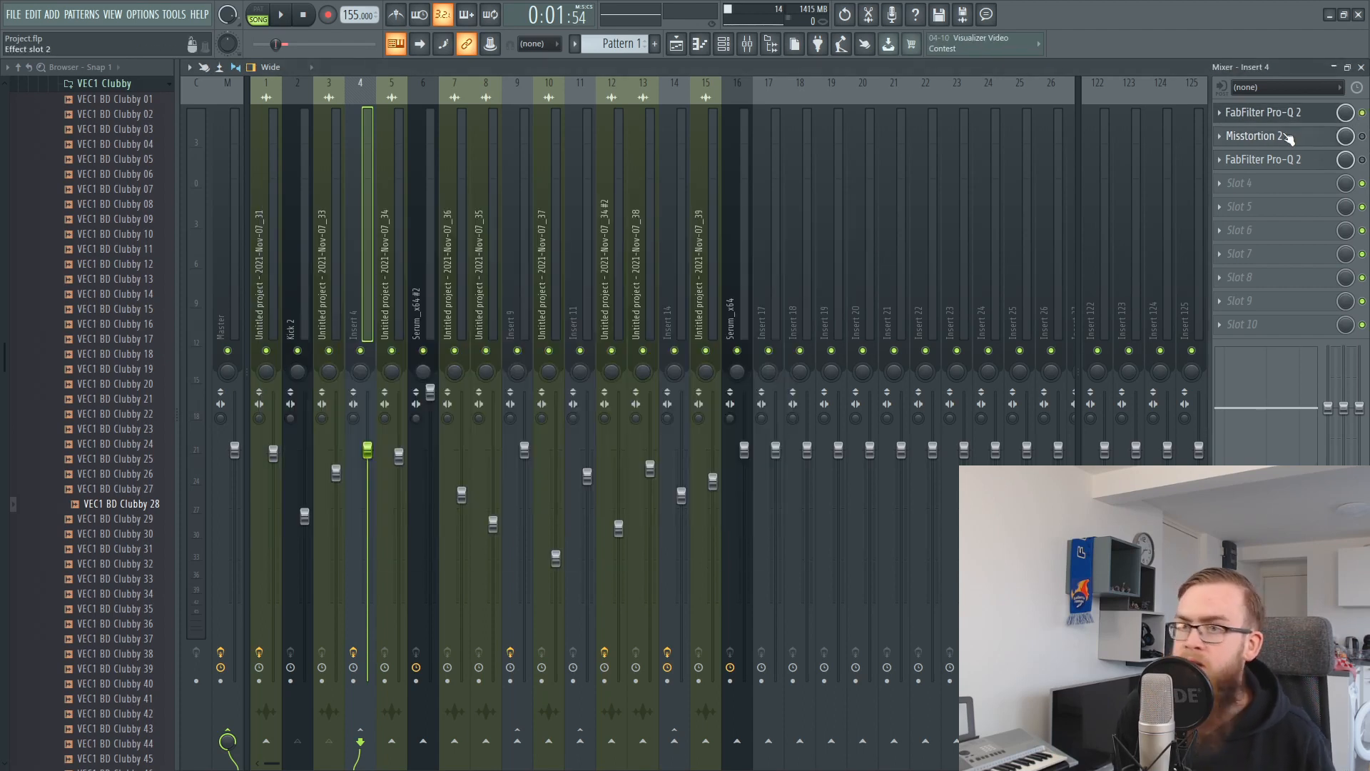
{"action": "left_click", "coordinate": [1303, 140]}
{"action": "left_click", "coordinate": [1297, 146]}
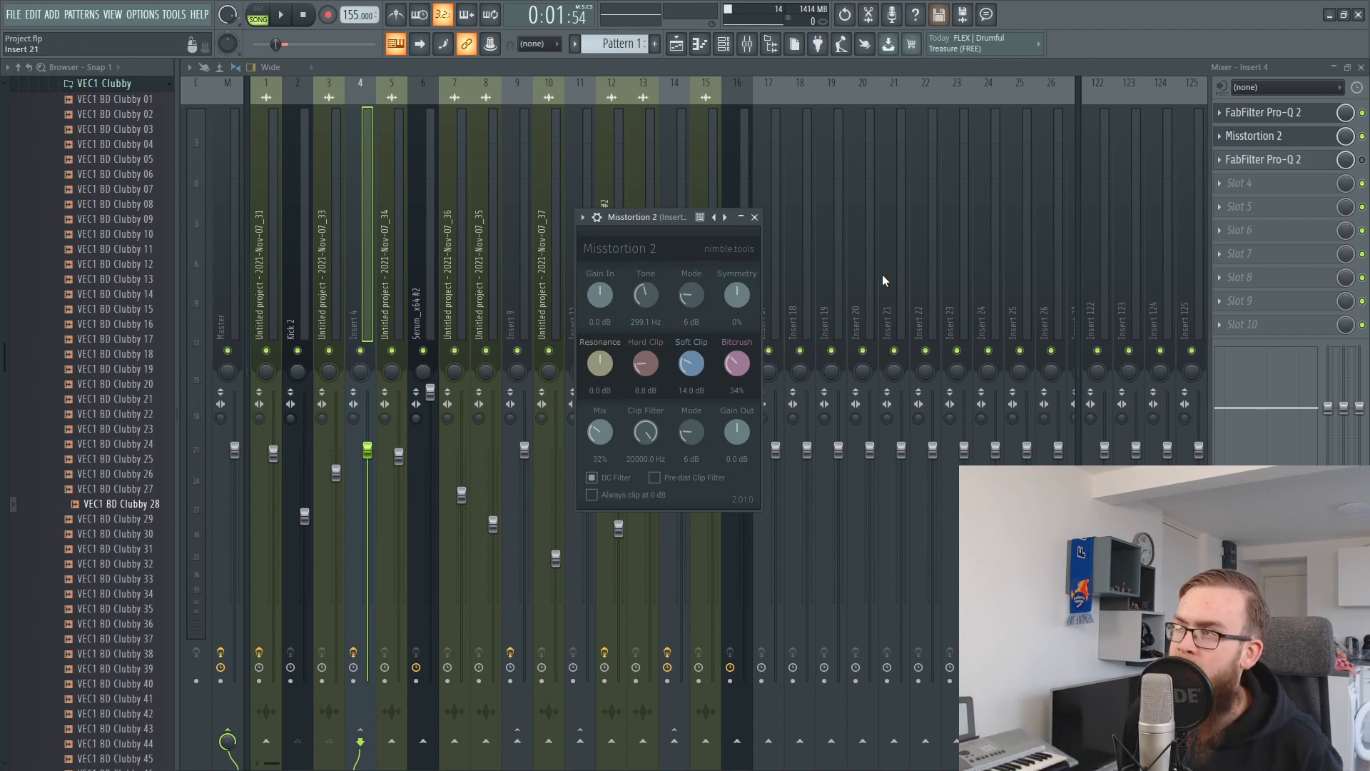
{"action": "left_click", "coordinate": [1362, 162]}
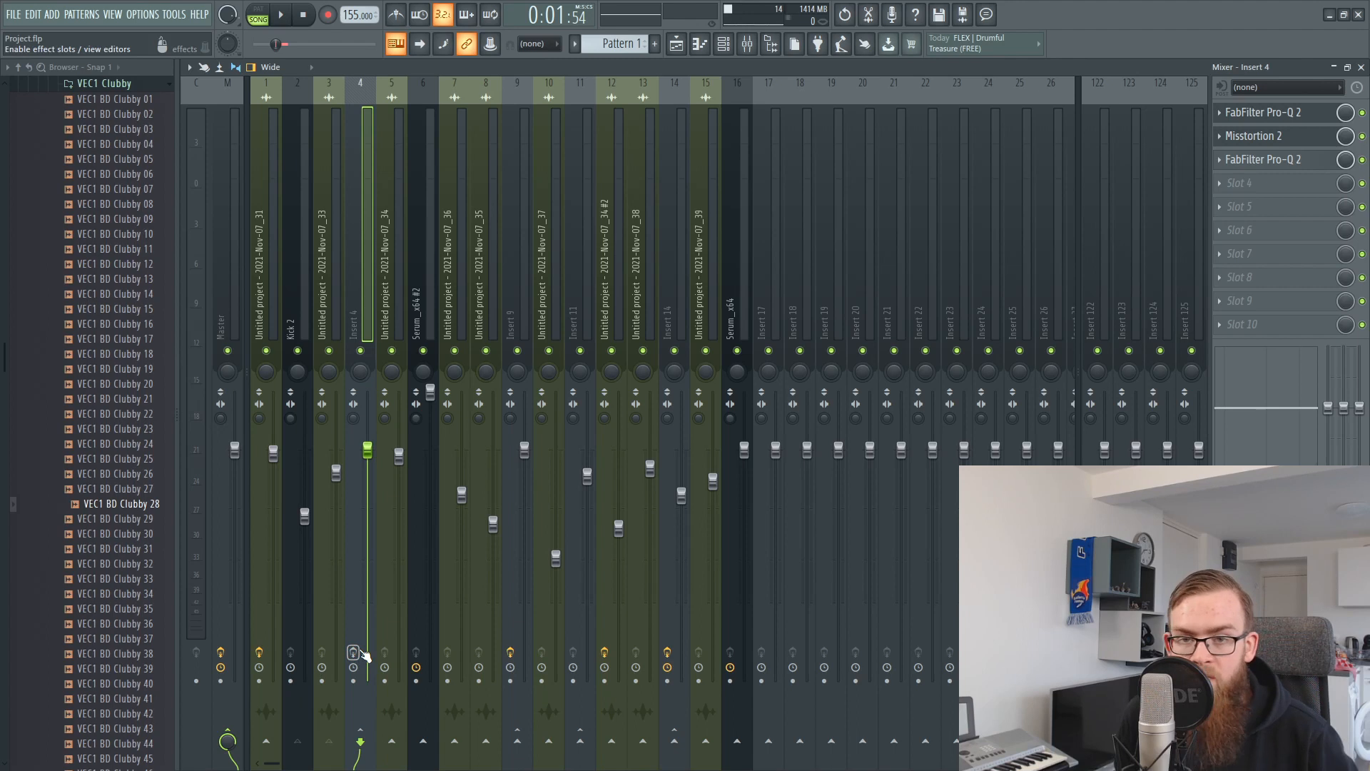
Step: Audition the layered punch while toggling all of insert 4's effects off and on, leaving them enabled
{"action": "key", "text": "space"}
{"action": "key", "text": "space"}
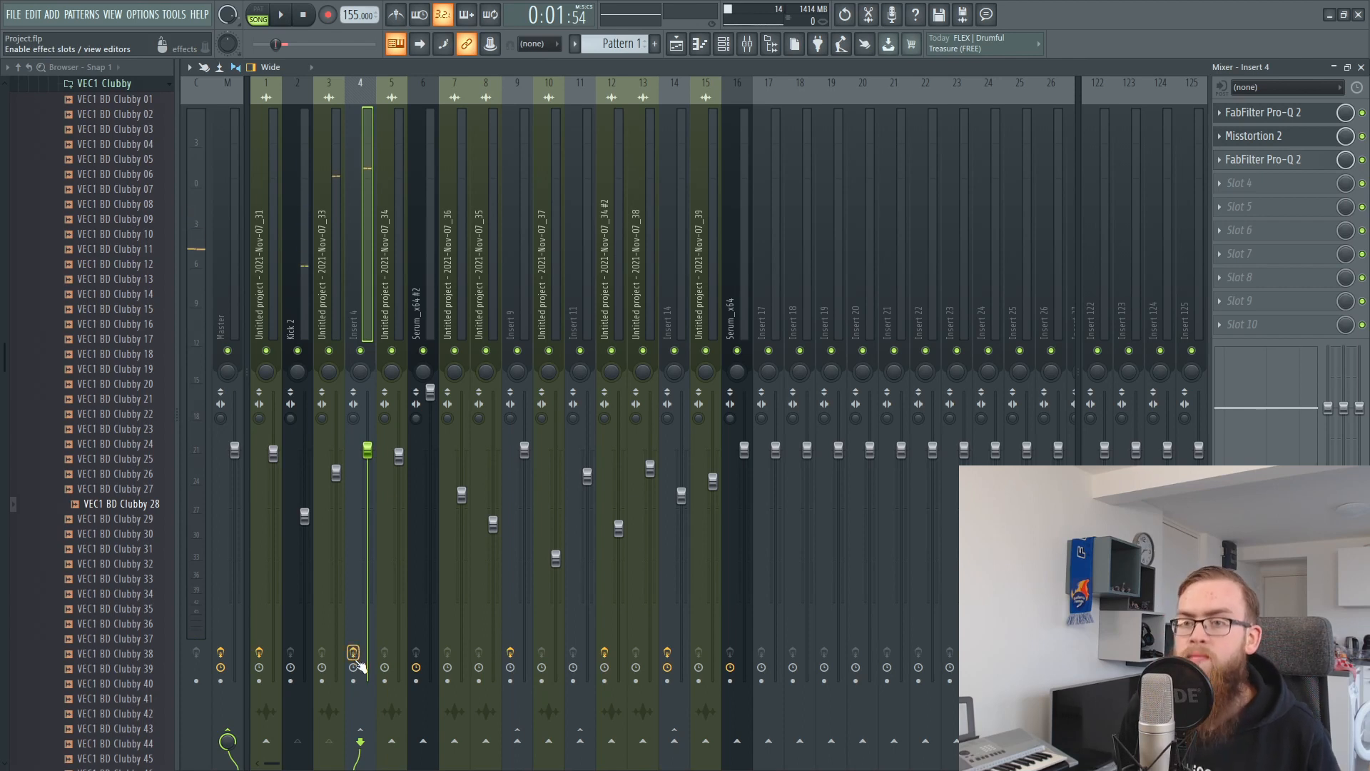
{"action": "key", "text": "space"}
{"action": "left_click", "coordinate": [355, 652]}
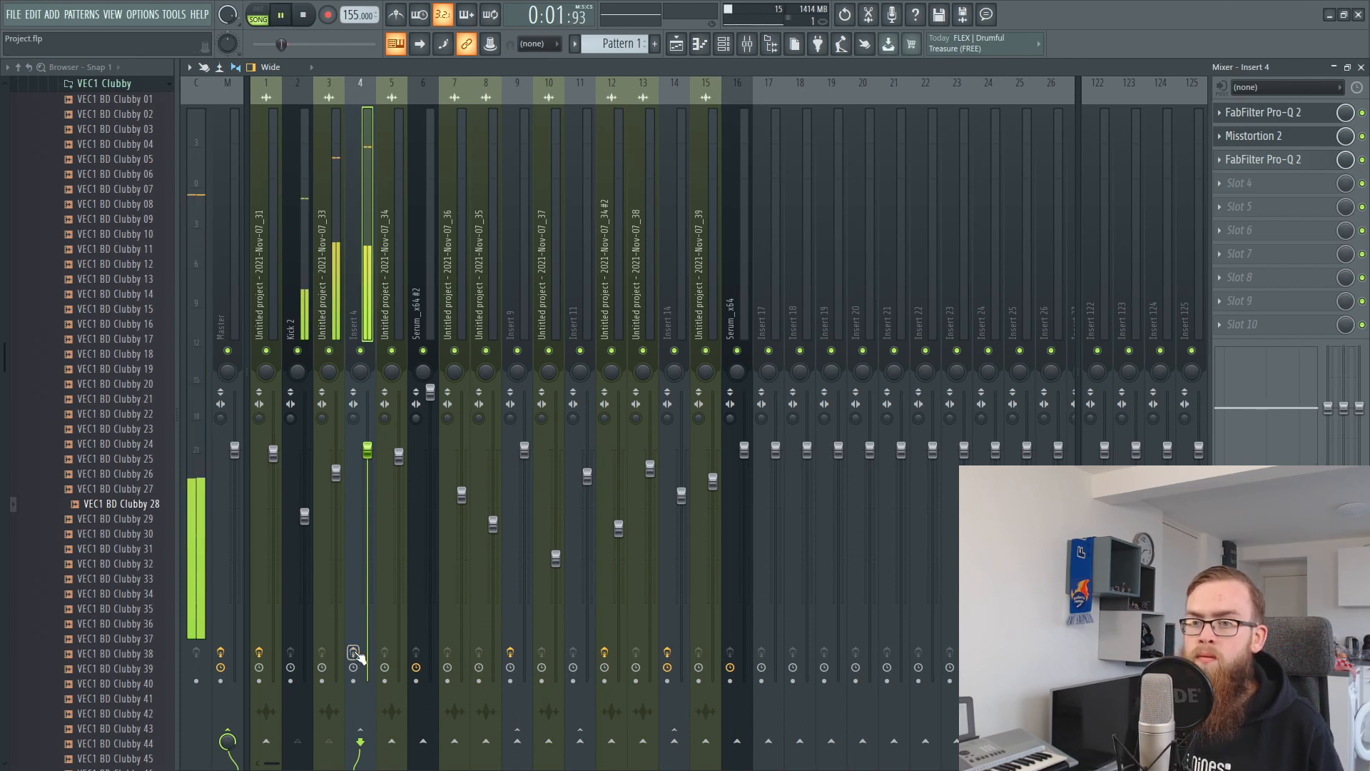
{"action": "left_click", "coordinate": [355, 653]}
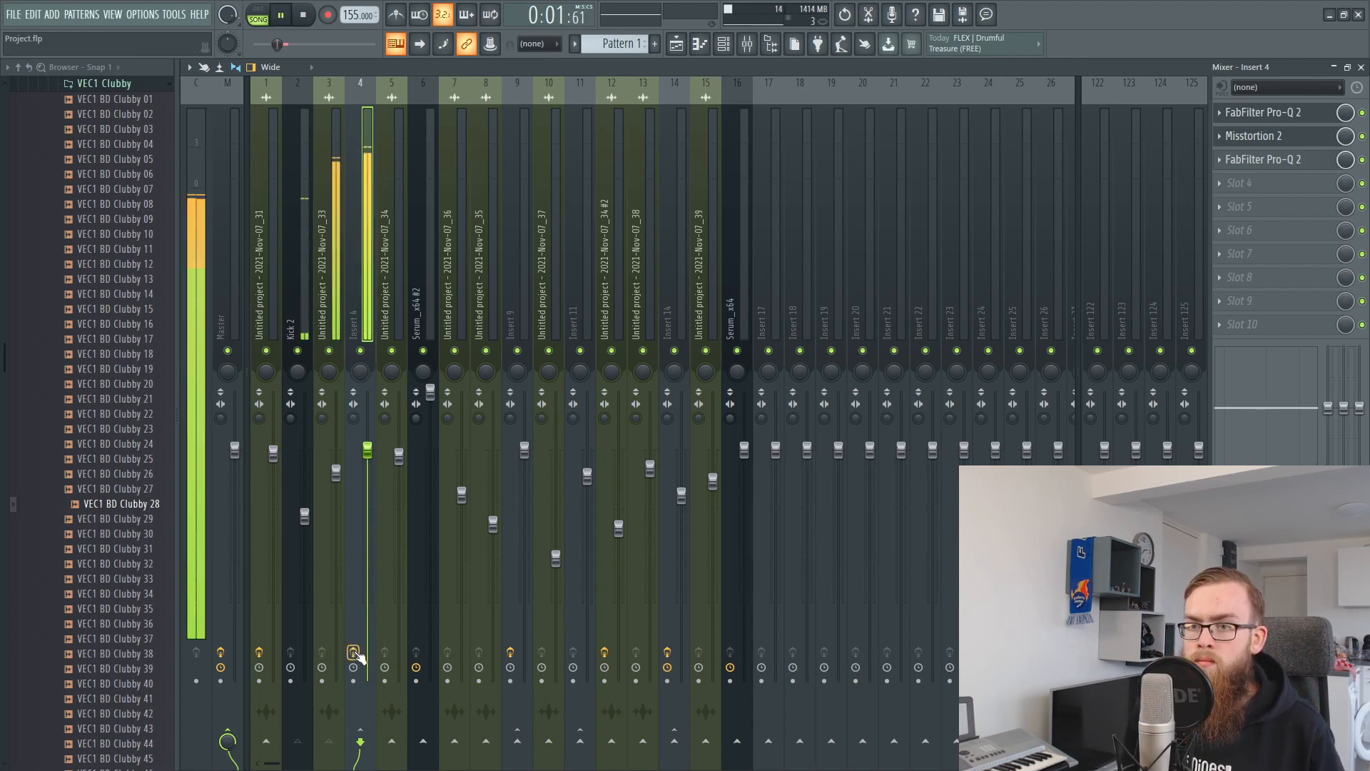
{"action": "left_click", "coordinate": [354, 653]}
{"action": "key", "text": "space"}
{"action": "left_click", "coordinate": [355, 653]}
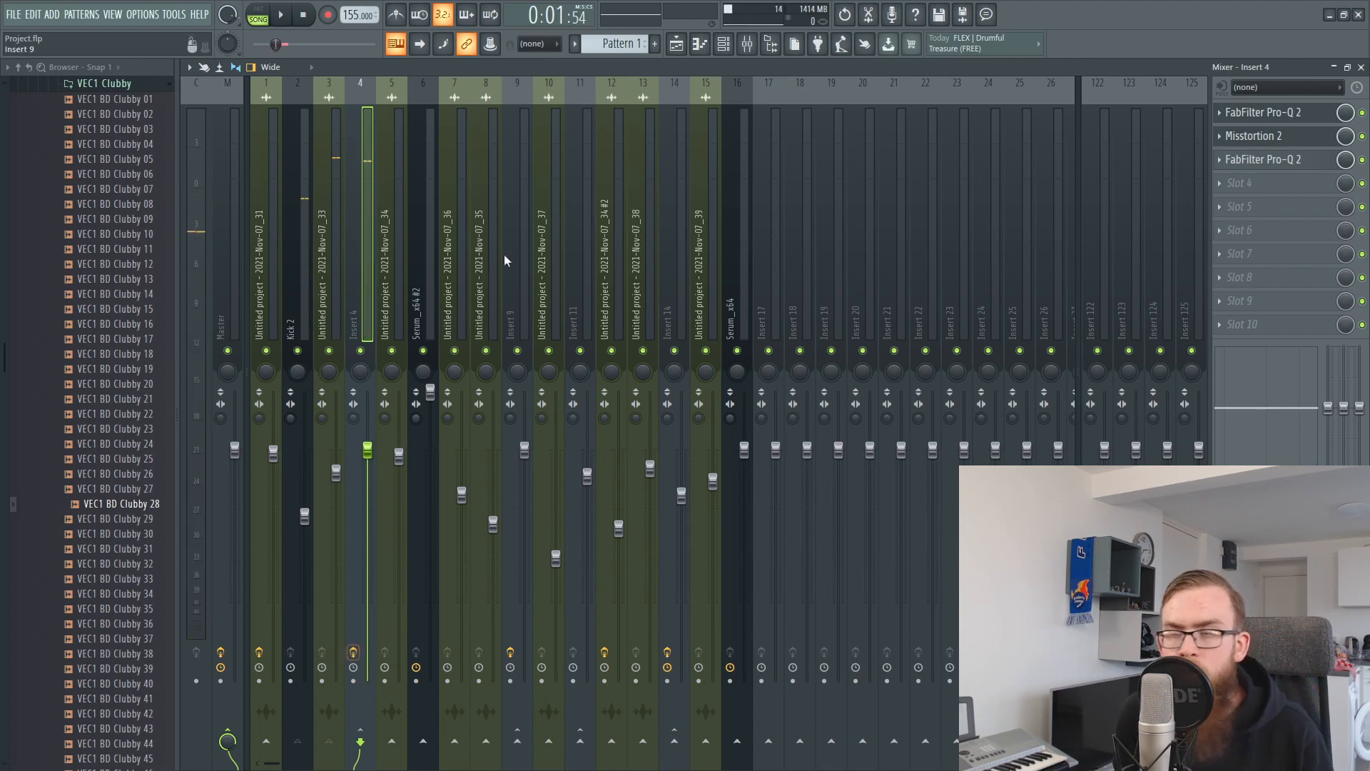
Step: Return to the playlist's tail-layer section at bar 3 and select the audio clip at bar 6 on Track 1
{"action": "left_click", "coordinate": [678, 52]}
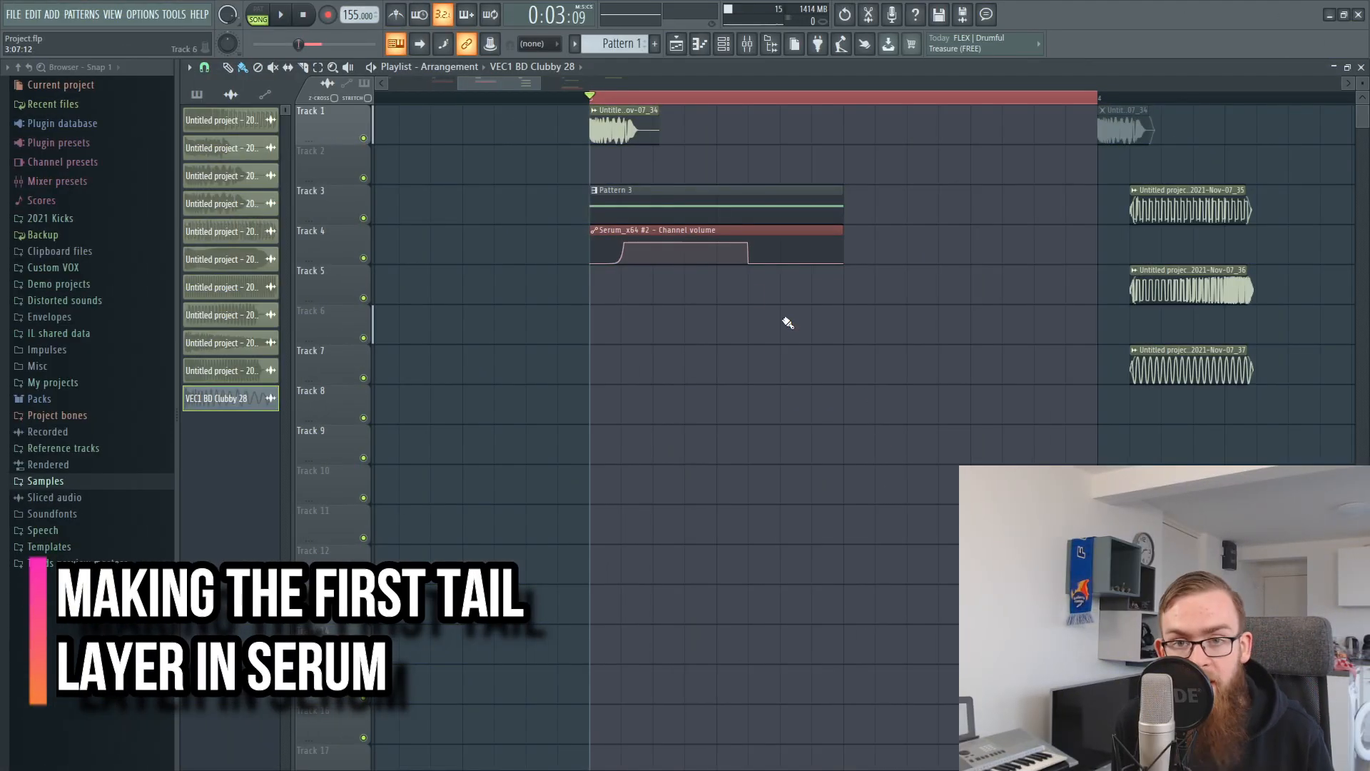
{"action": "scroll", "coordinate": [752, 104], "scroll_direction": "down", "scroll_amount": 4}
{"action": "left_click_drag", "start_coordinate": [963, 162], "coordinate": [1166, 131]}
{"action": "left_click", "coordinate": [1302, 130], "text": "ctrl"}
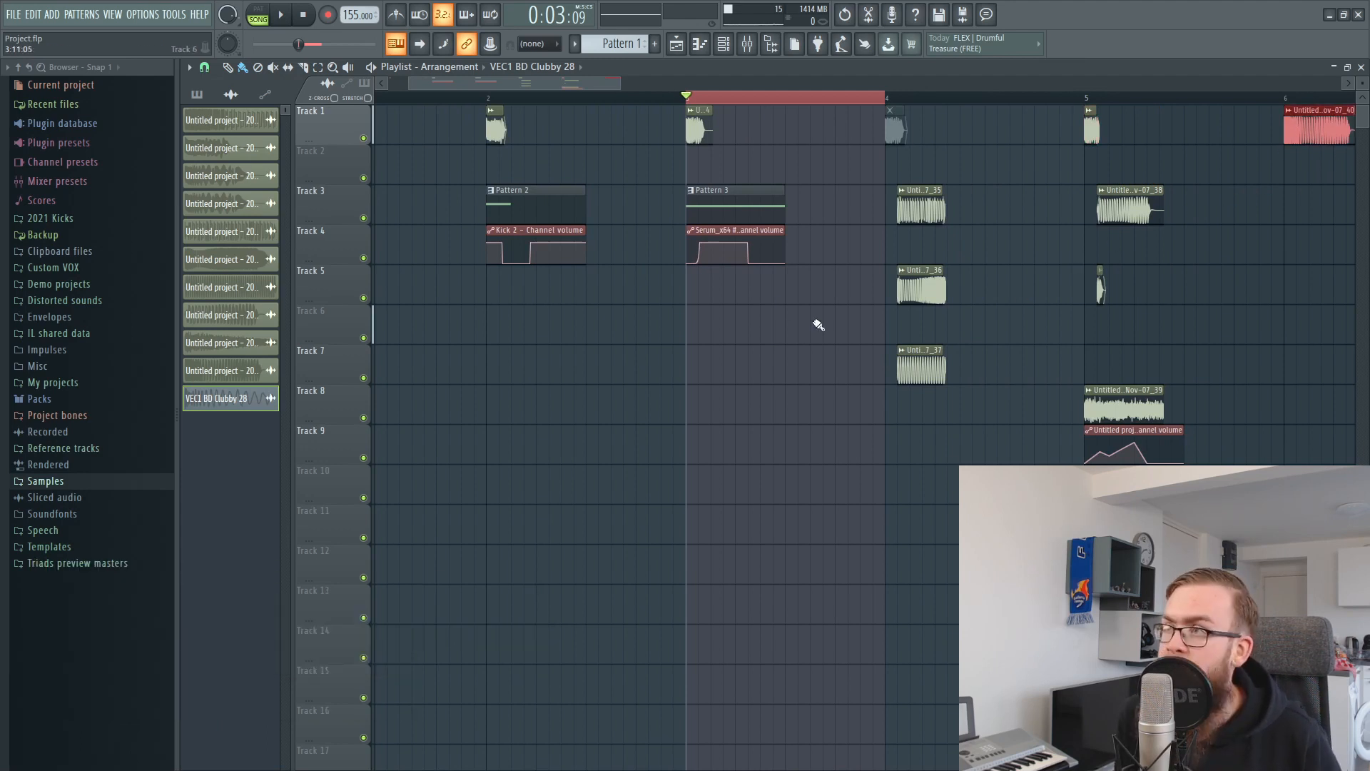
Step: Clear the clip selection and select the Pattern 3 clip at bar 3 on Track 3 above its volume automation
{"action": "left_click", "coordinate": [844, 531], "text": "ctrl"}
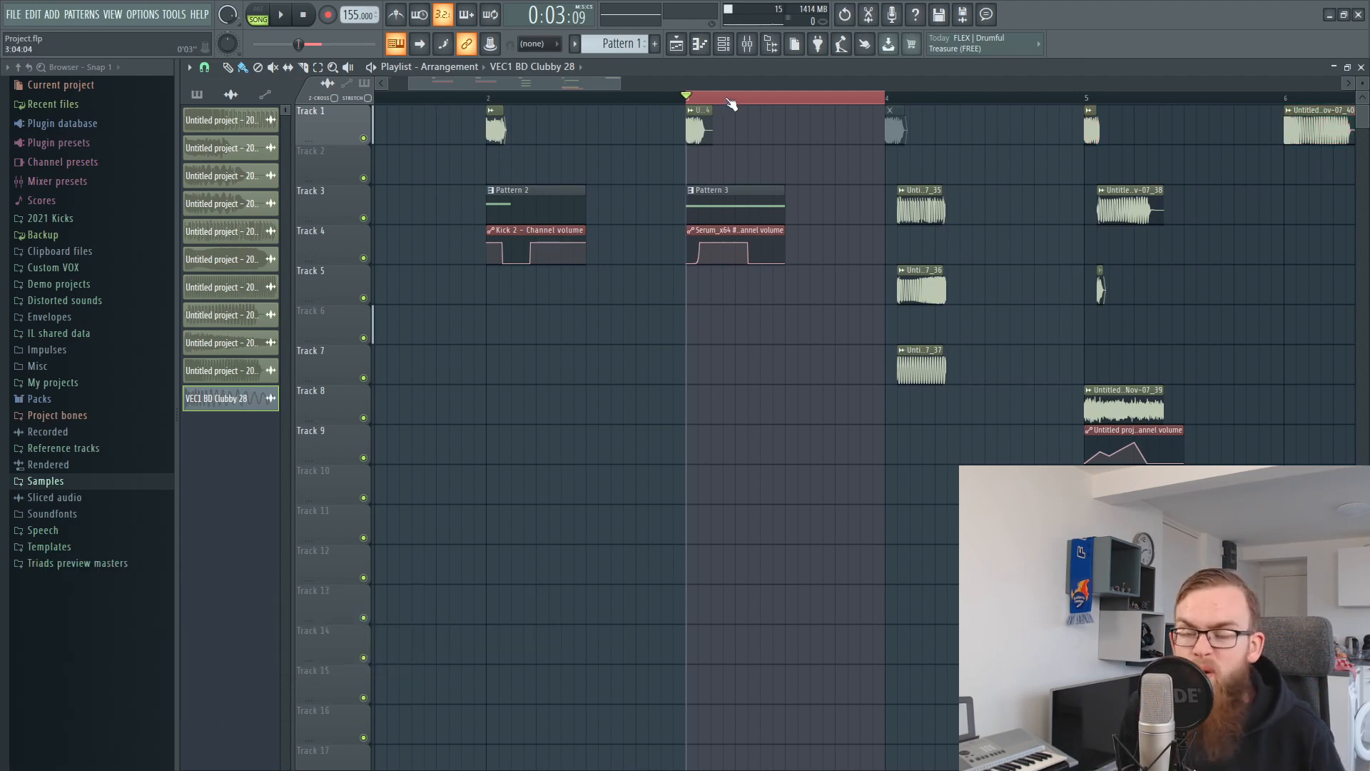
{"action": "scroll", "coordinate": [732, 104], "scroll_direction": "up", "scroll_amount": 4}
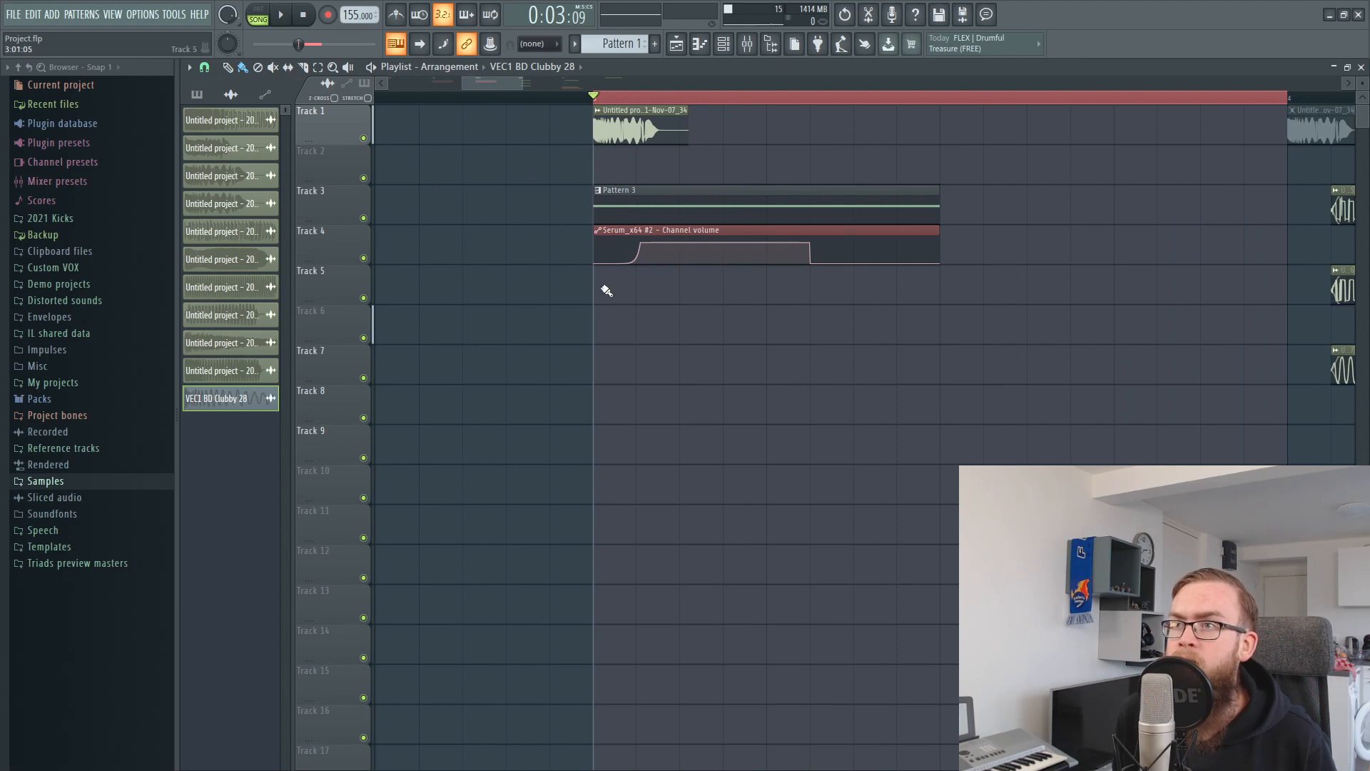
{"action": "left_click_drag", "start_coordinate": [562, 266], "coordinate": [733, 207]}
{"action": "right_click", "coordinate": [747, 319]}
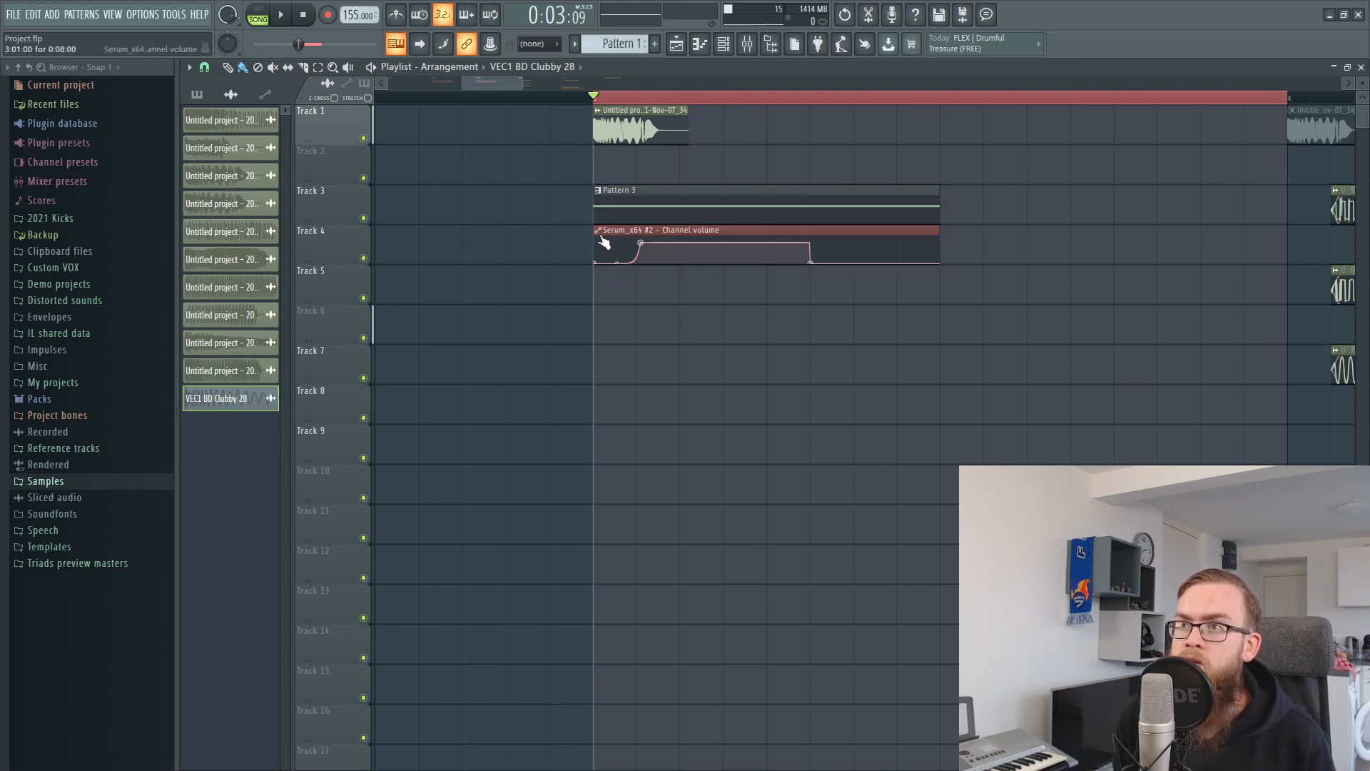
{"action": "left_click_drag", "start_coordinate": [671, 183], "coordinate": [650, 128]}
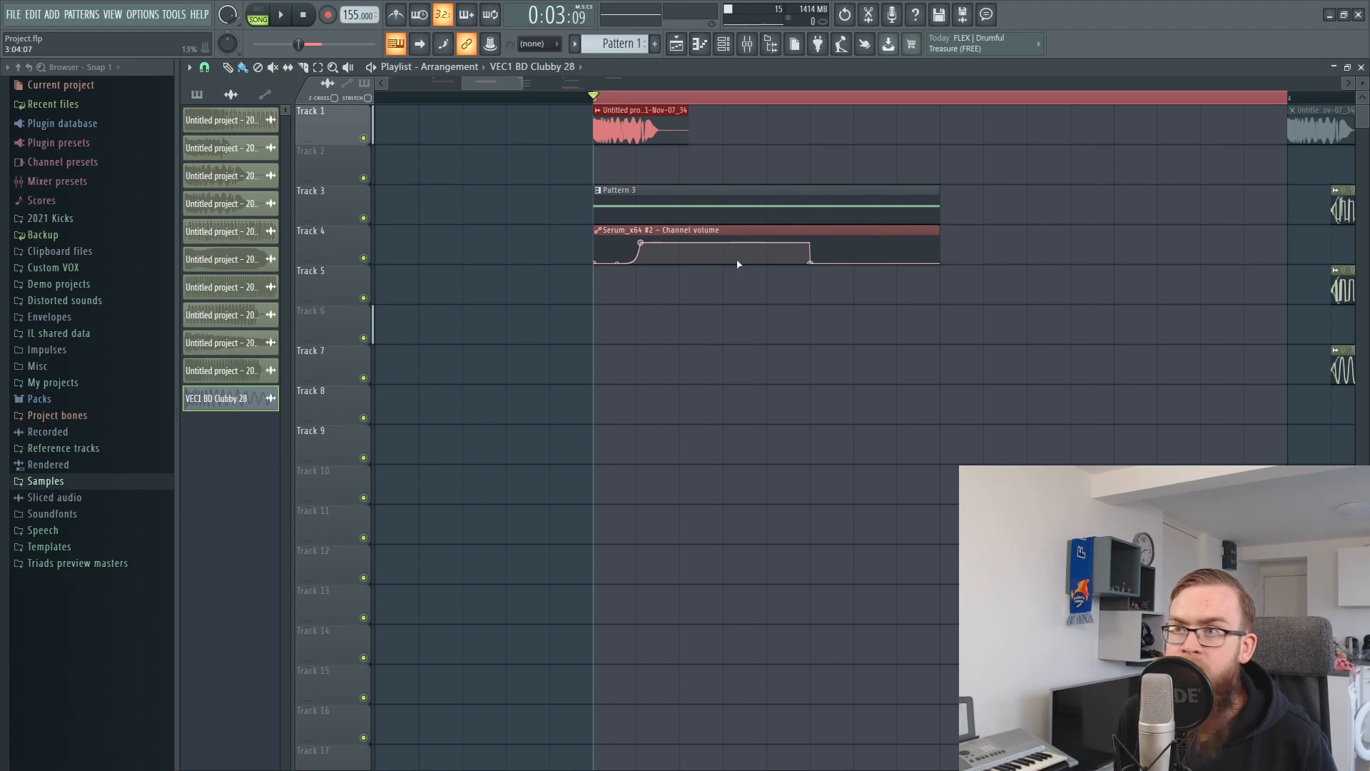
{"action": "left_click", "coordinate": [615, 196]}
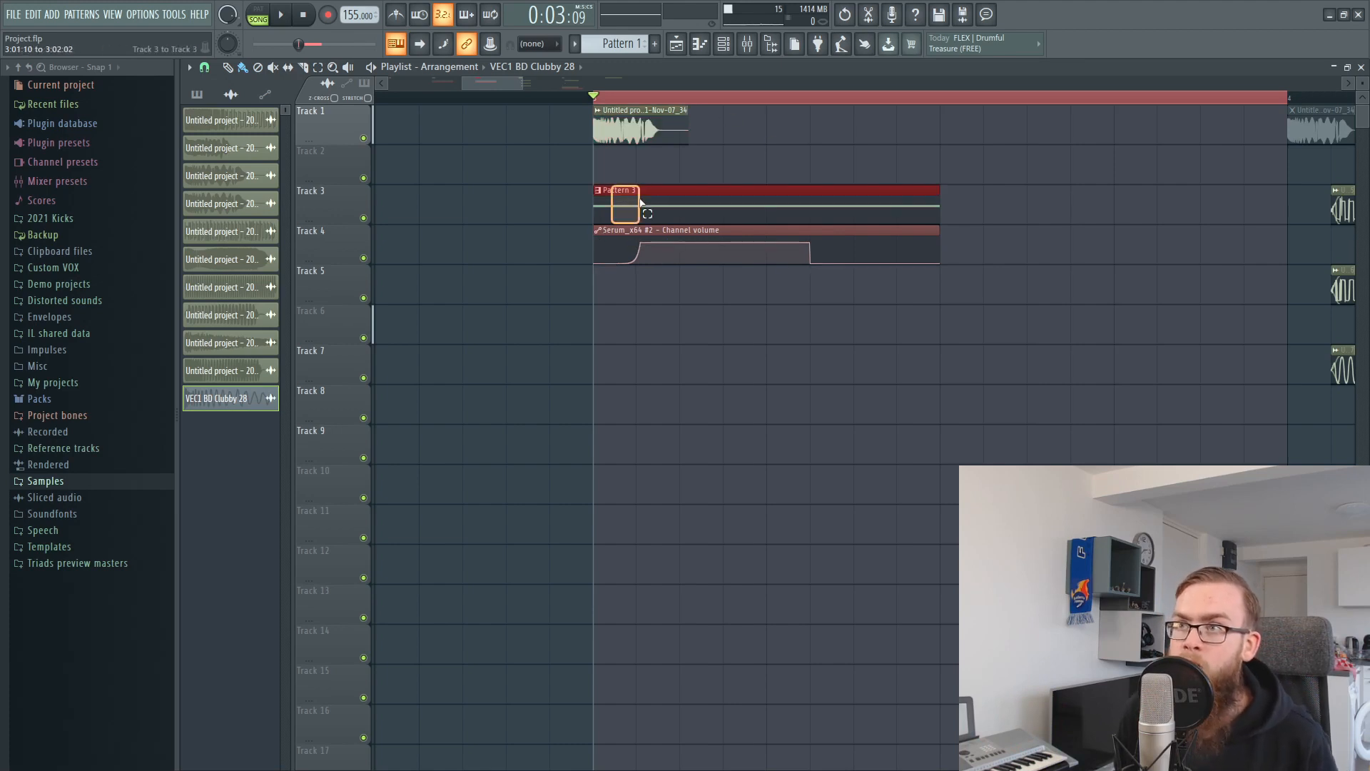
Step: Filter the channel rack to the Unsorted group and view the Serum_x64 #2 instrument
{"action": "left_click", "coordinate": [735, 49]}
{"action": "left_click", "coordinate": [280, 71]}
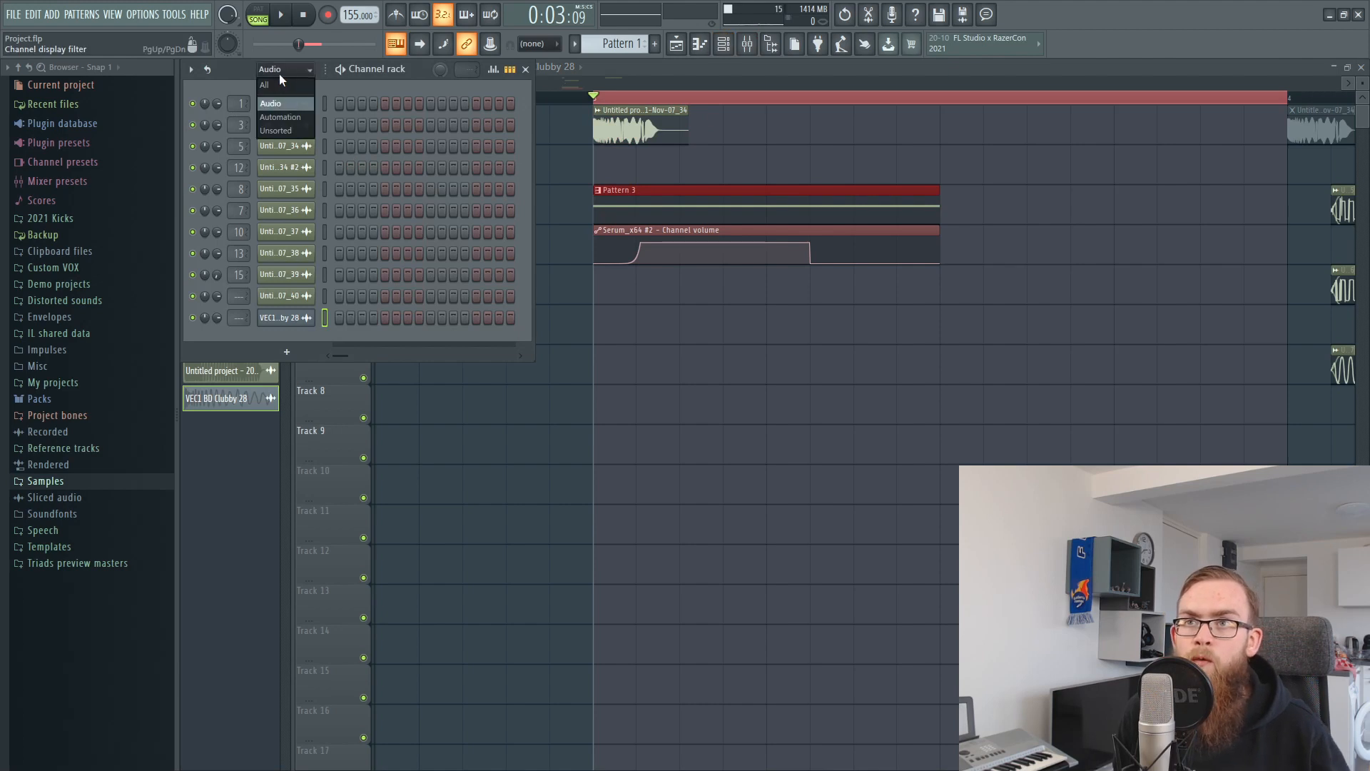
{"action": "left_click", "coordinate": [289, 126]}
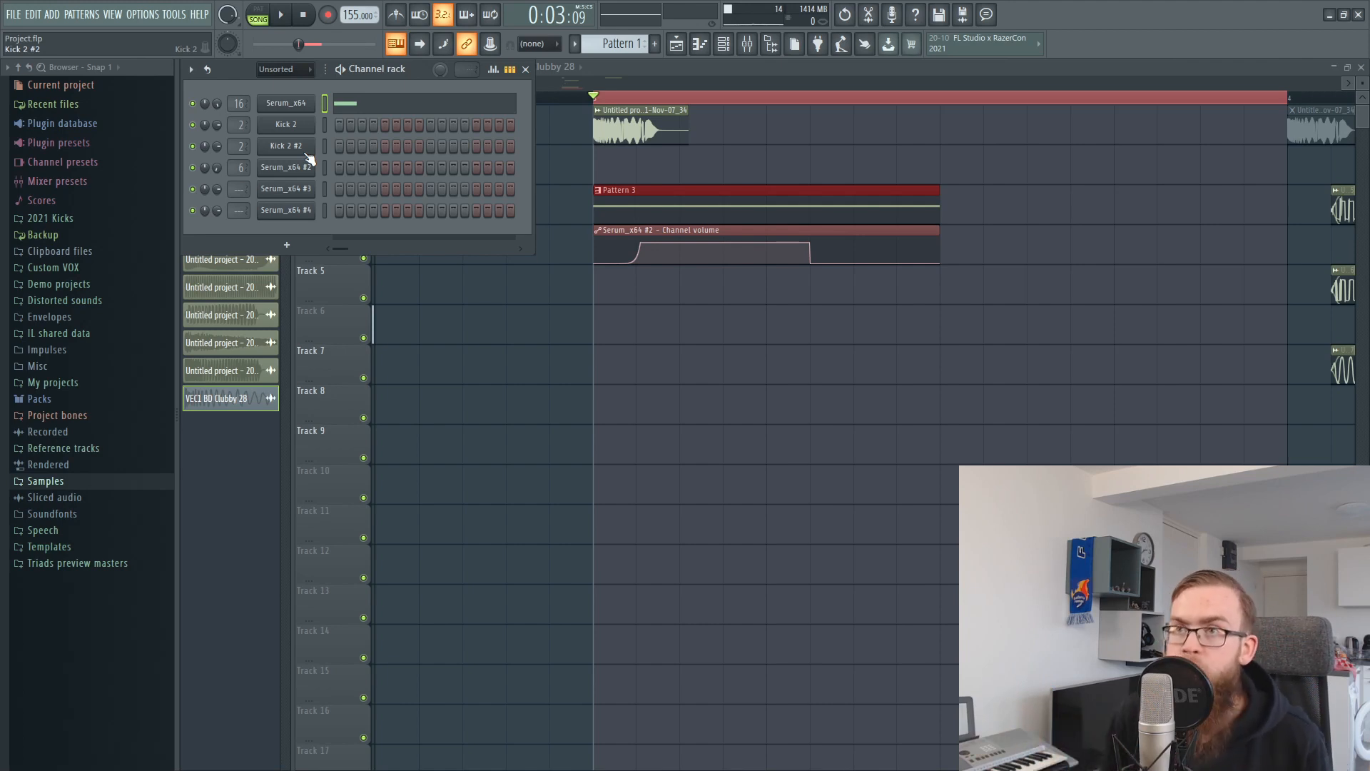
{"action": "left_click", "coordinate": [301, 166]}
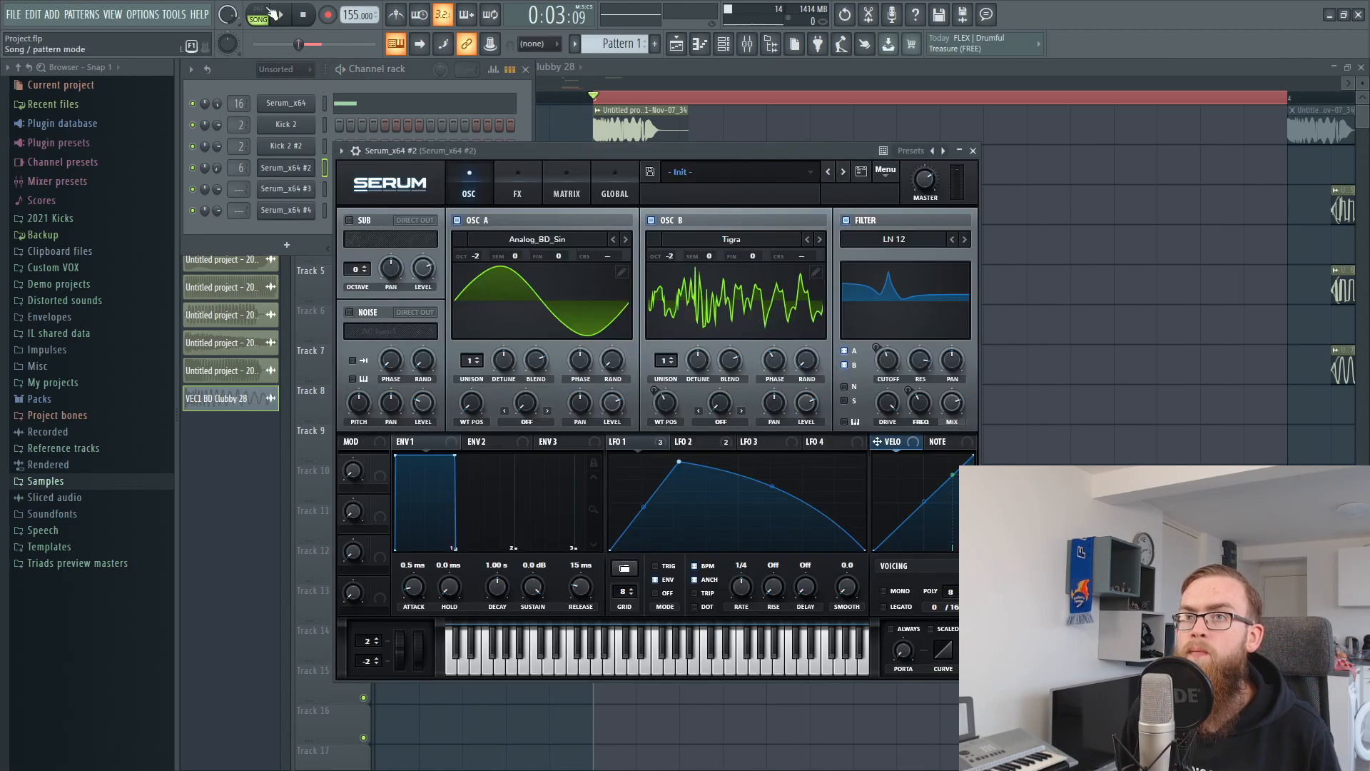
{"action": "left_click", "coordinate": [616, 75]}
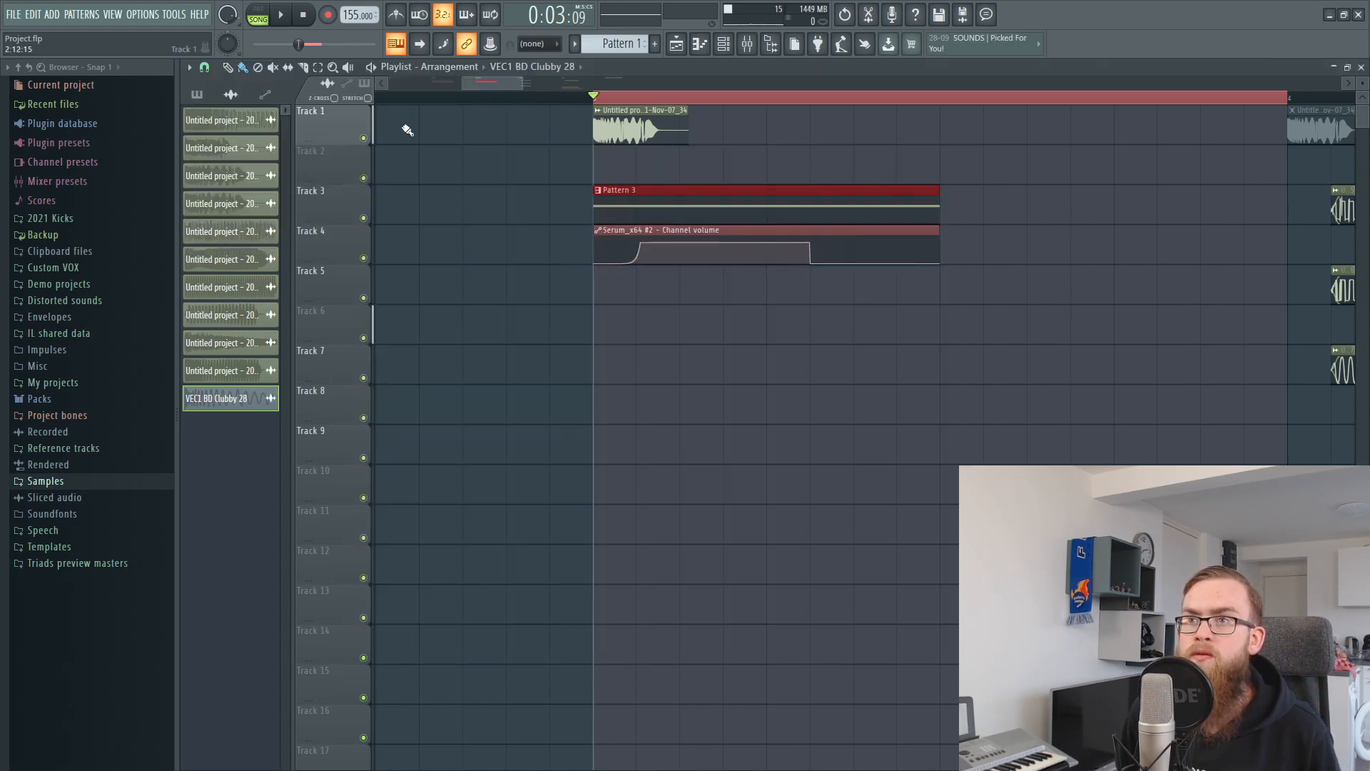
Step: Mute Track 1 in the playlist and reopen the Serum_x64 #2 instrument
{"action": "left_click", "coordinate": [364, 139]}
{"action": "left_click", "coordinate": [724, 45]}
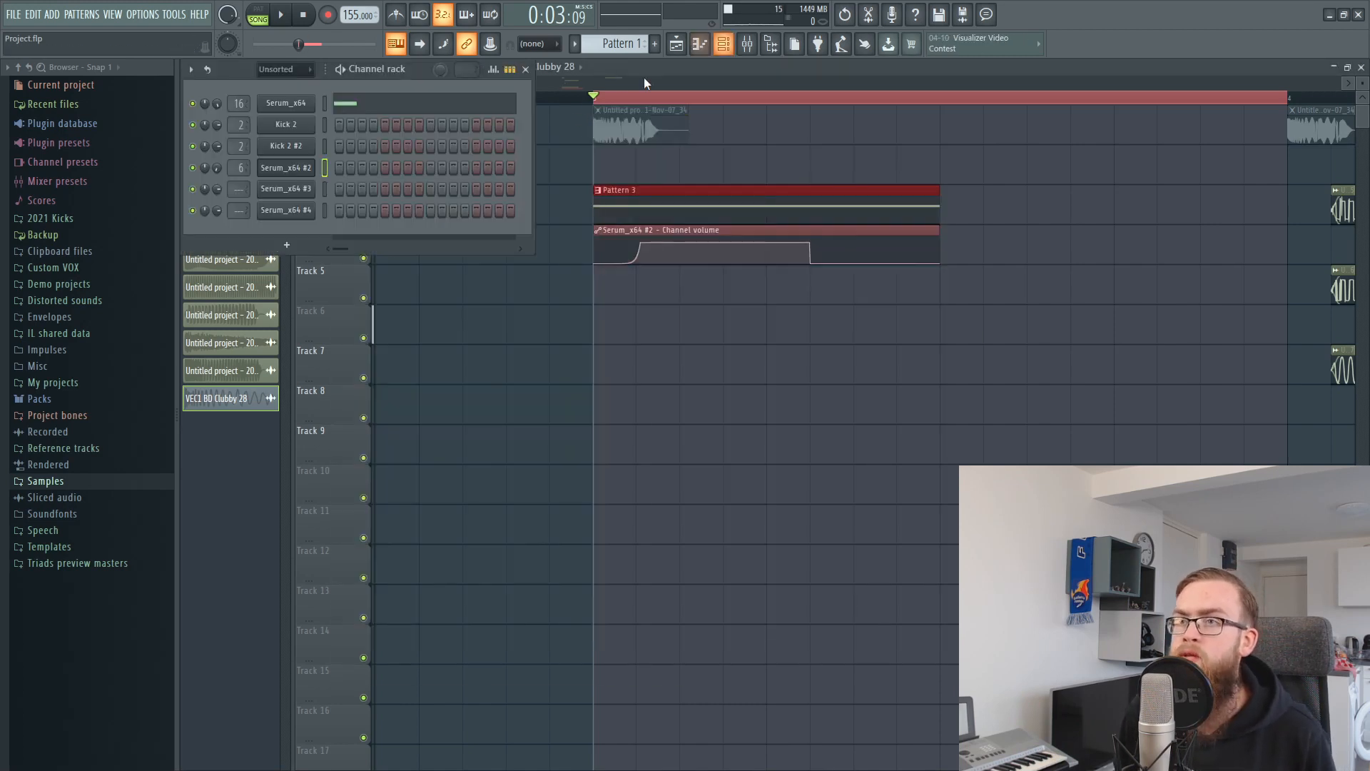
{"action": "left_click", "coordinate": [292, 166]}
{"action": "left_click_drag", "start_coordinate": [537, 148], "coordinate": [511, 155]}
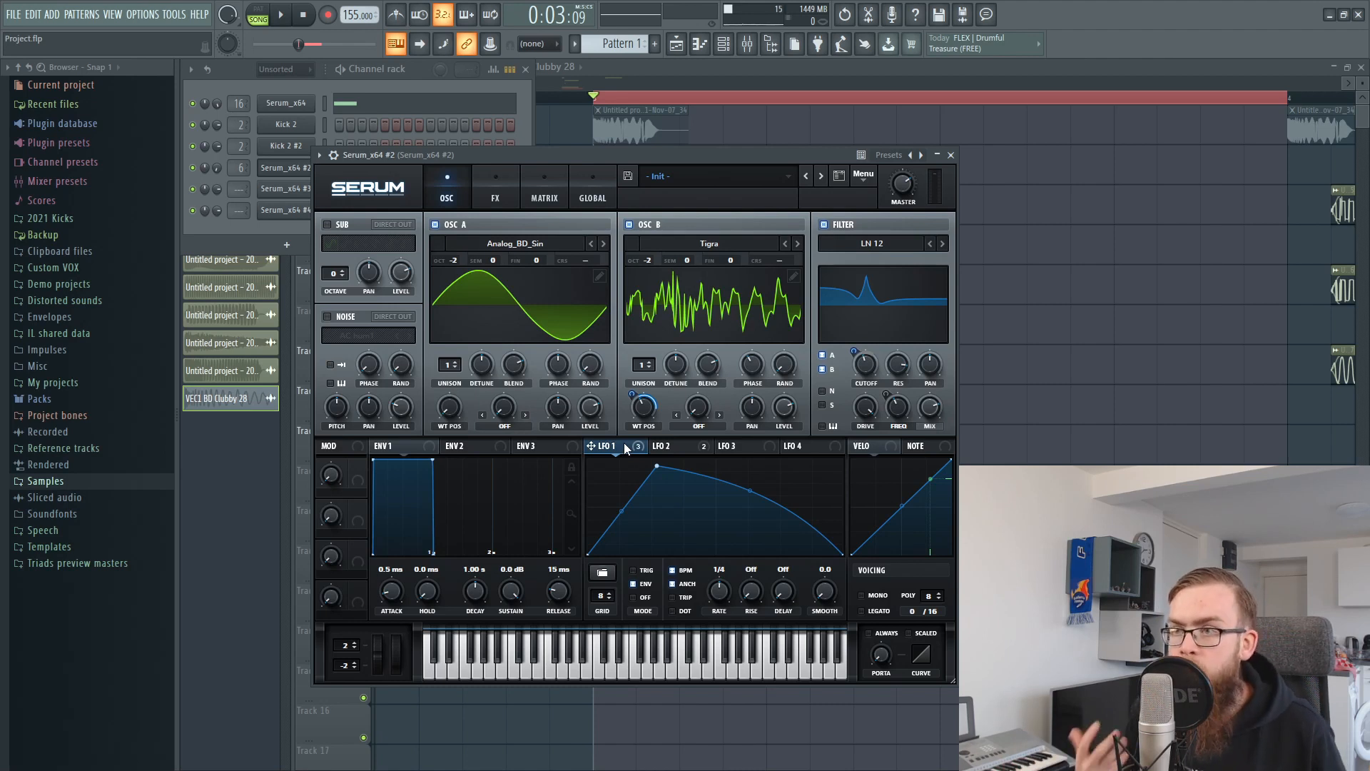
Step: Reactivate the bypassed modulators on Serum's LN 12 filter: LFO 1 on Cutoff and LFO 2 on Freq
{"action": "left_click", "coordinate": [665, 450]}
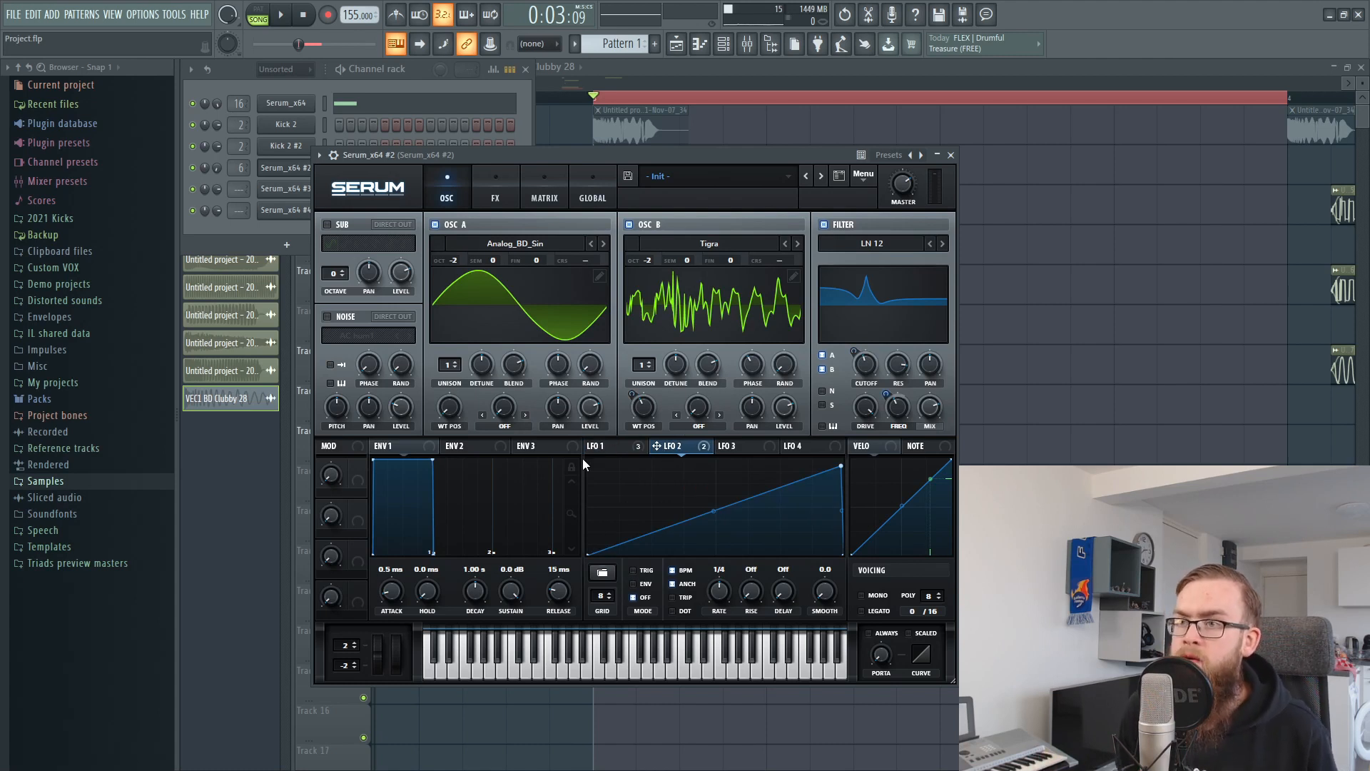
{"action": "left_click", "coordinate": [610, 449]}
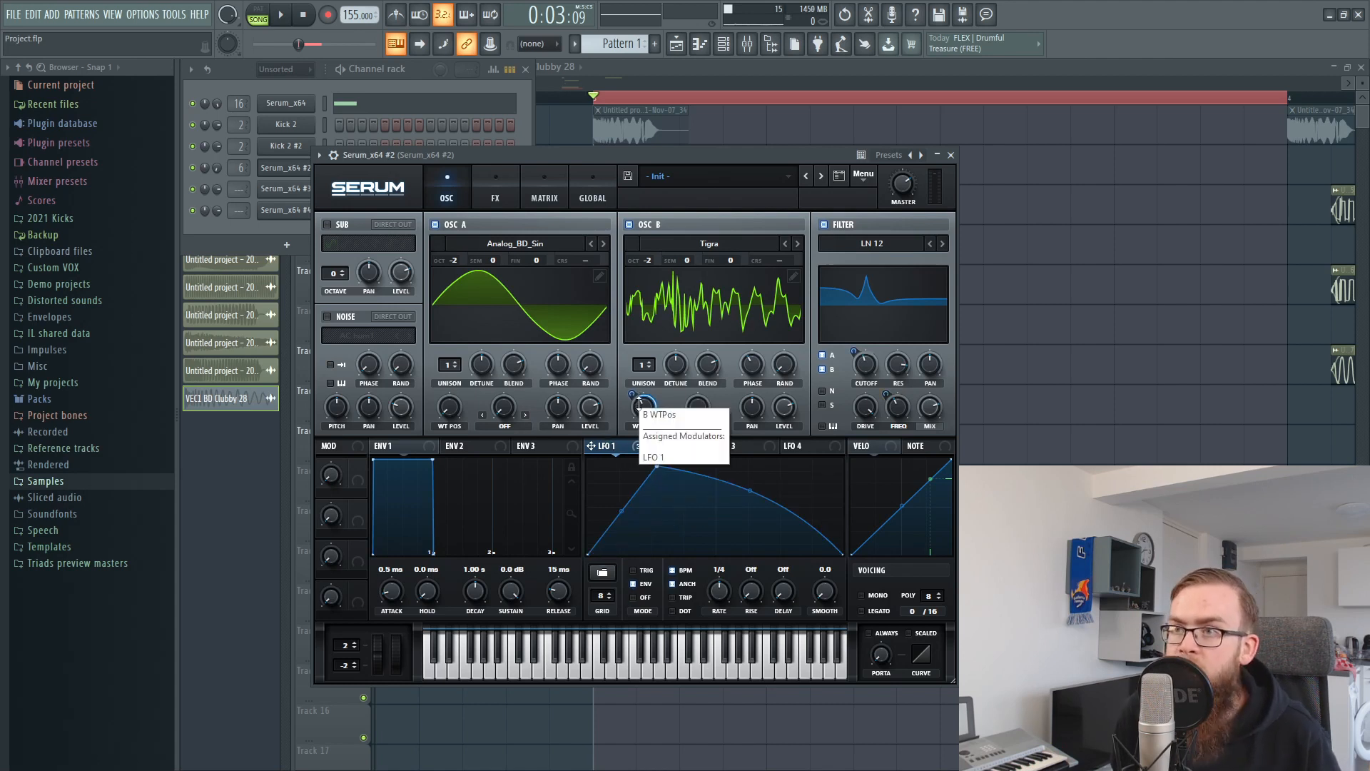
{"action": "right_click", "coordinate": [866, 369]}
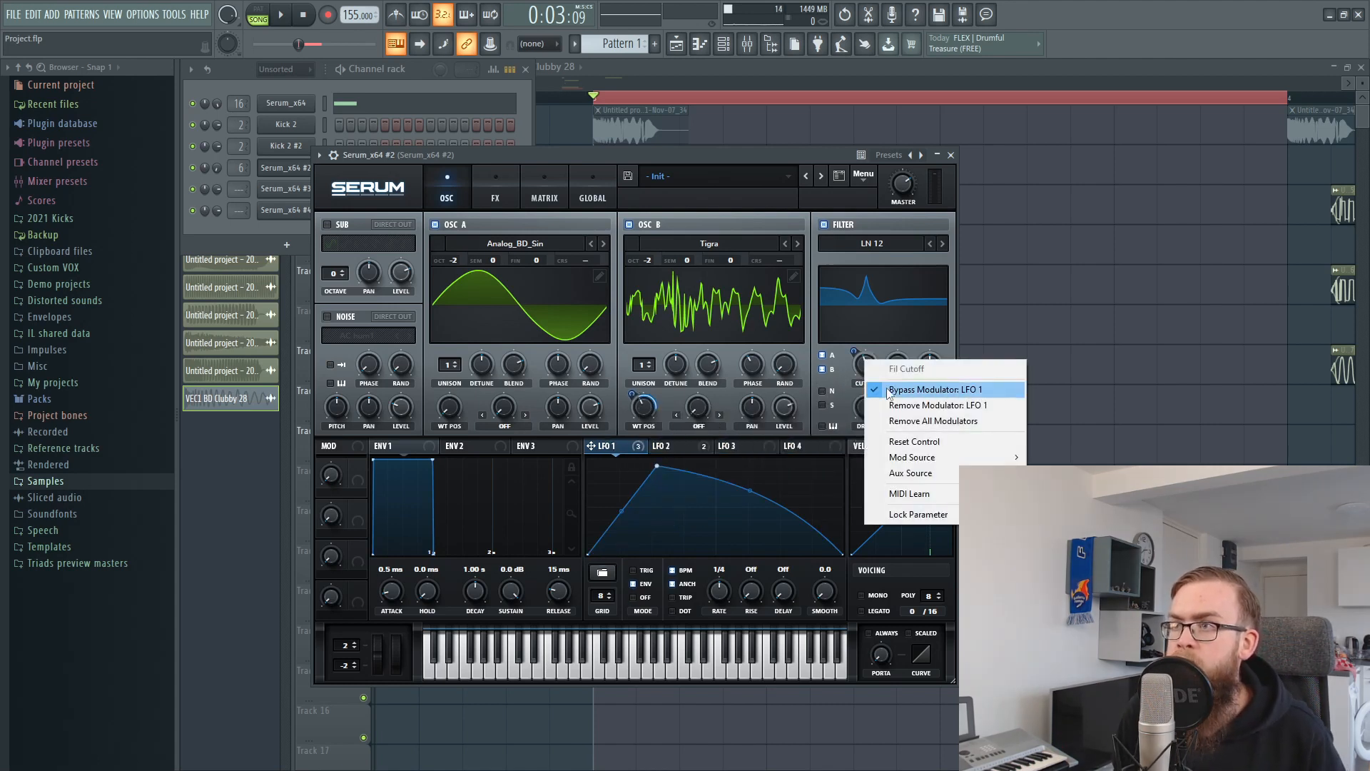
{"action": "left_click", "coordinate": [888, 391]}
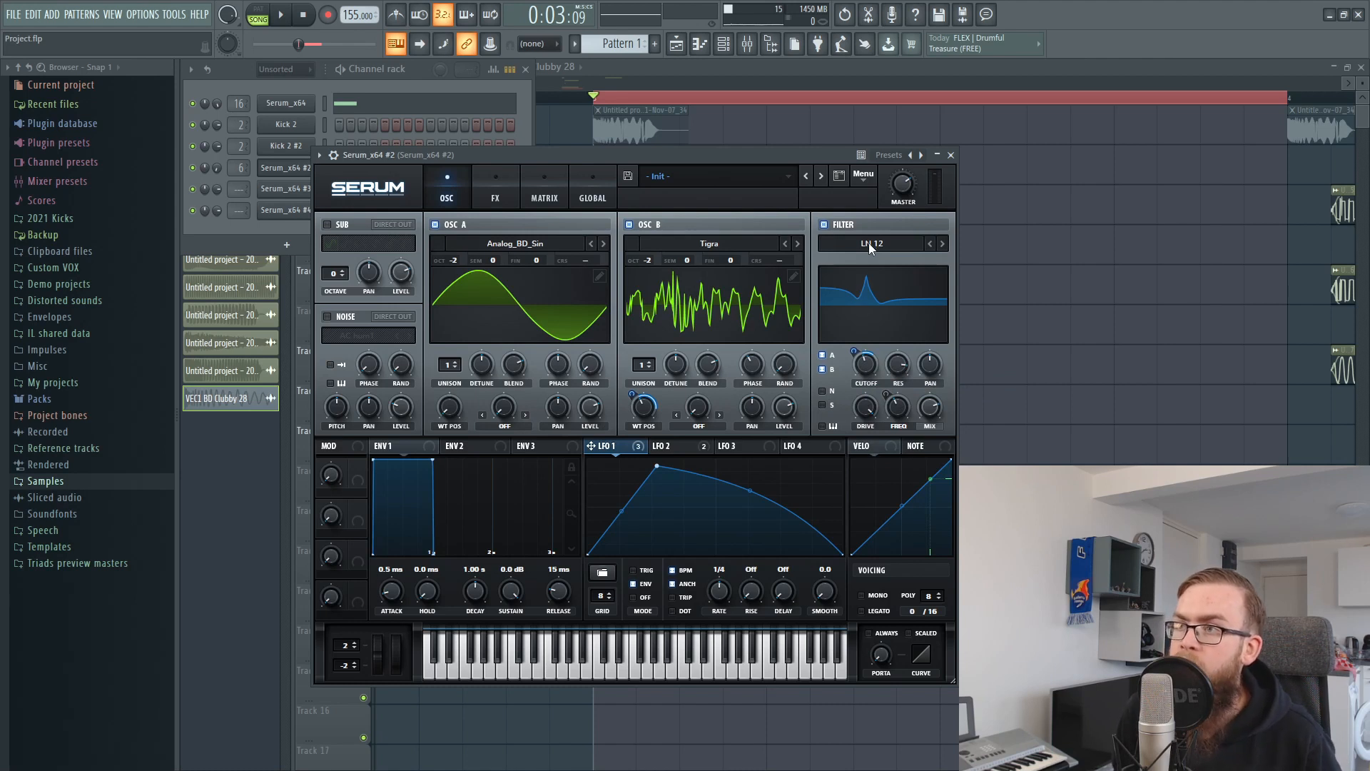
{"action": "left_click", "coordinate": [672, 446]}
{"action": "right_click", "coordinate": [900, 408]}
{"action": "left_click", "coordinate": [902, 424]}
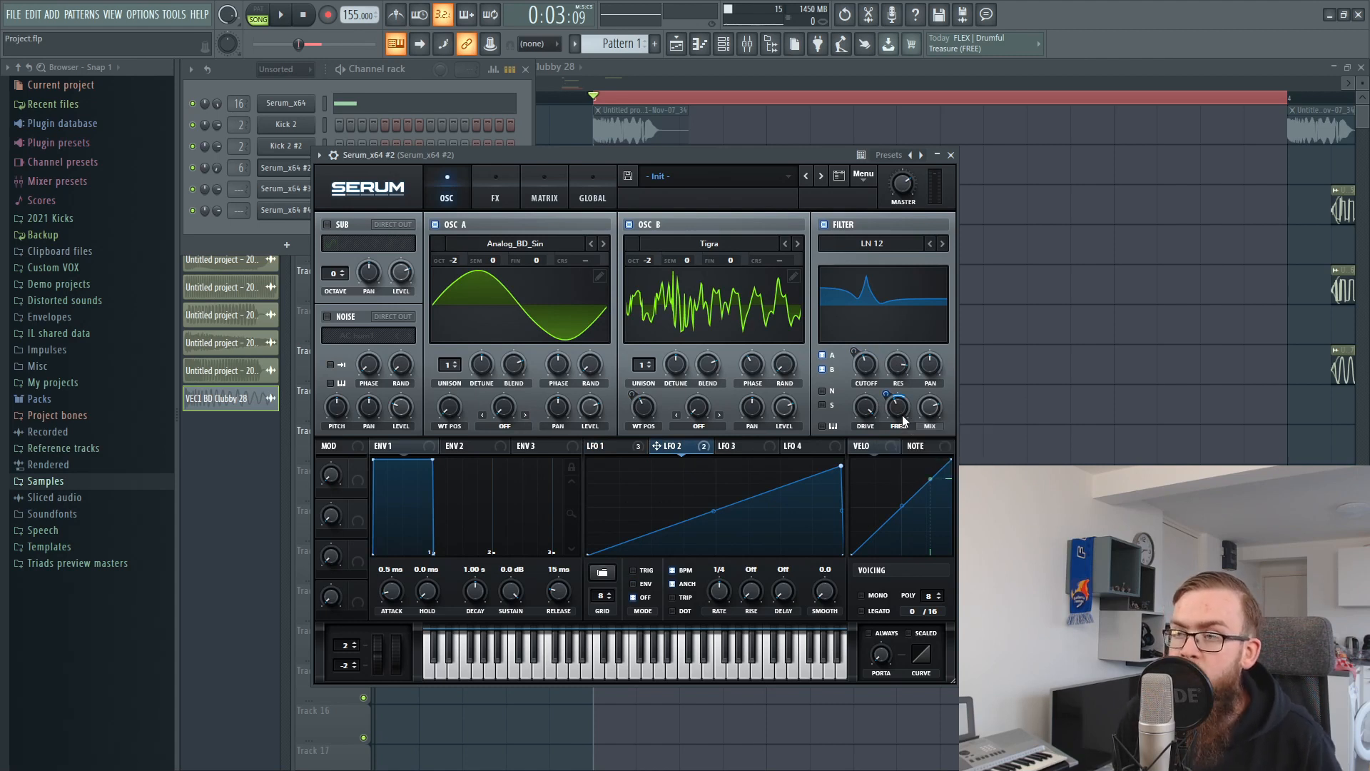
Step: In Serum's effects, reactivate LFO 1 on the filter cutoff and LFO 2 on the EQ frequency, and enable Hyper and Filter
{"action": "left_click", "coordinate": [492, 197]}
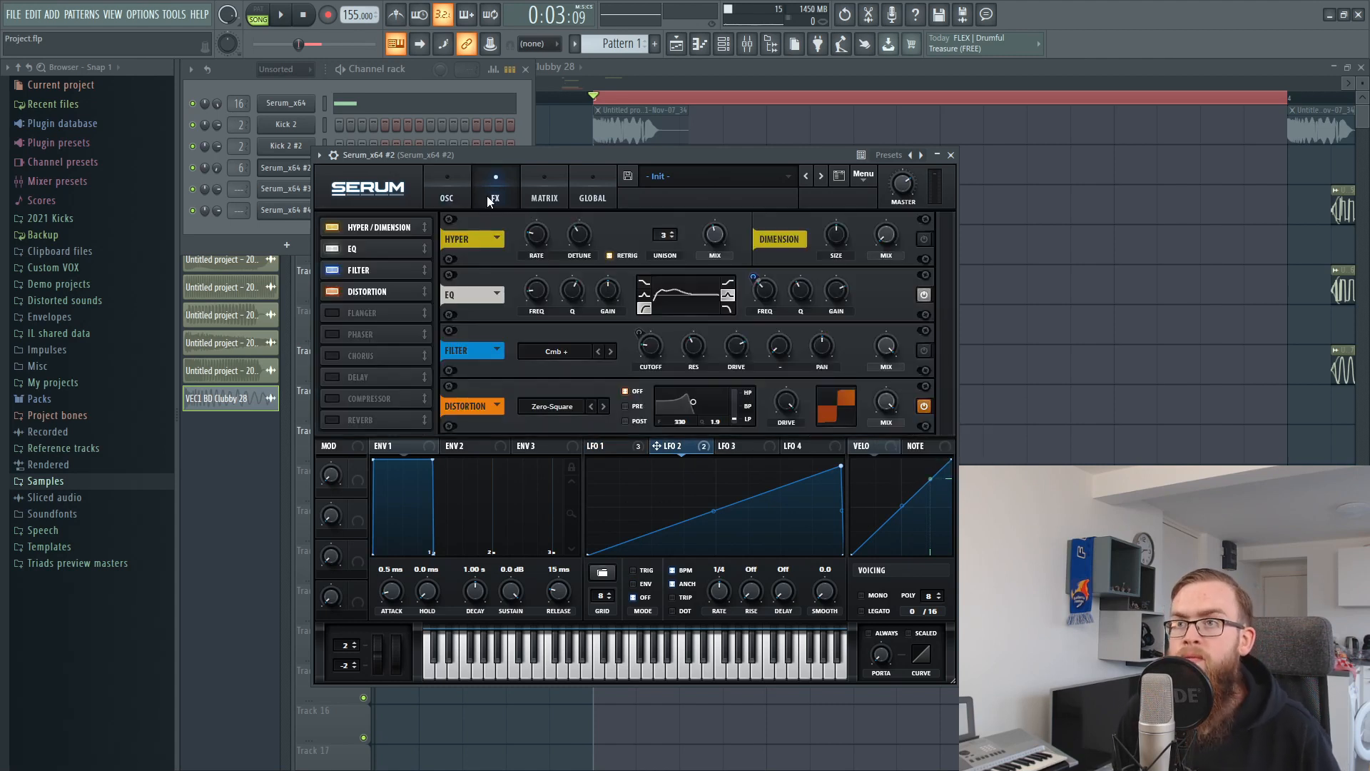
{"action": "right_click", "coordinate": [661, 353]}
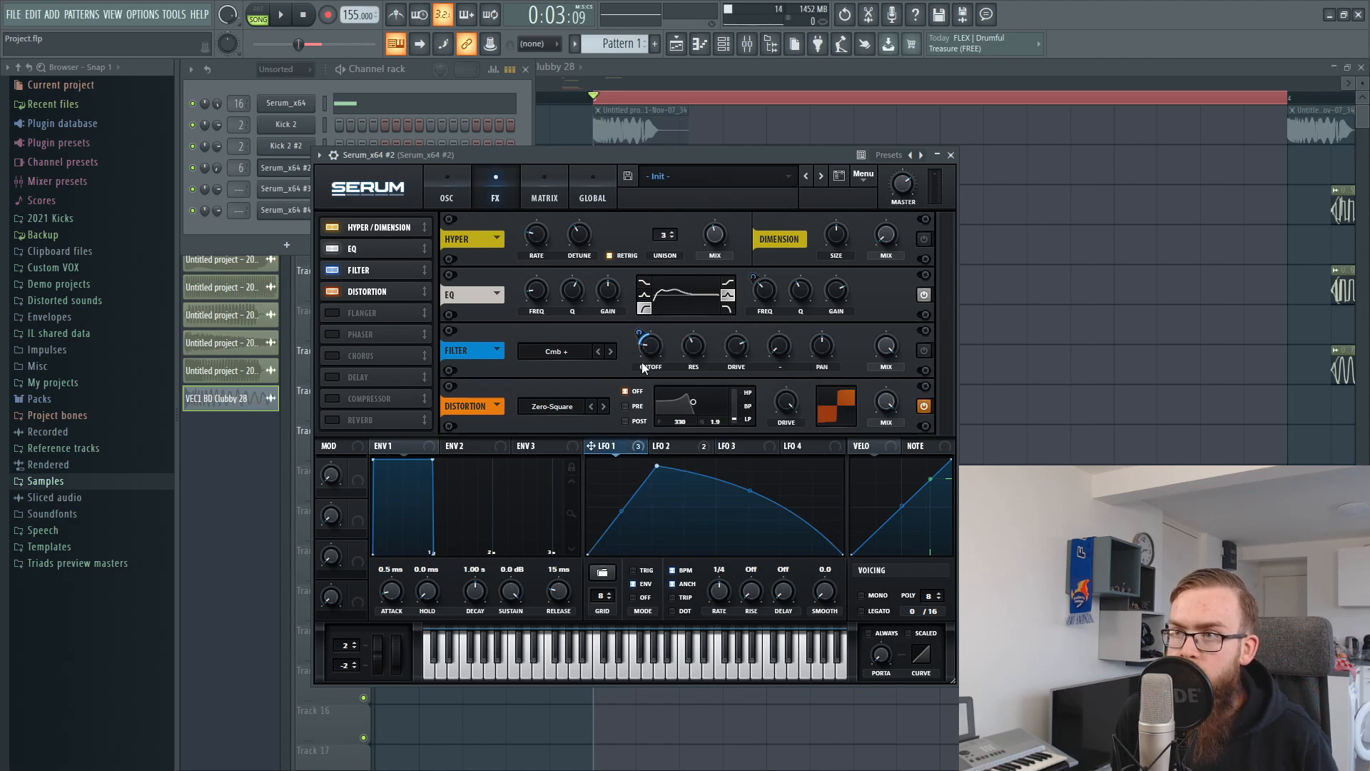
{"action": "left_click", "coordinate": [698, 446]}
{"action": "right_click", "coordinate": [761, 285]}
{"action": "left_click", "coordinate": [814, 312]}
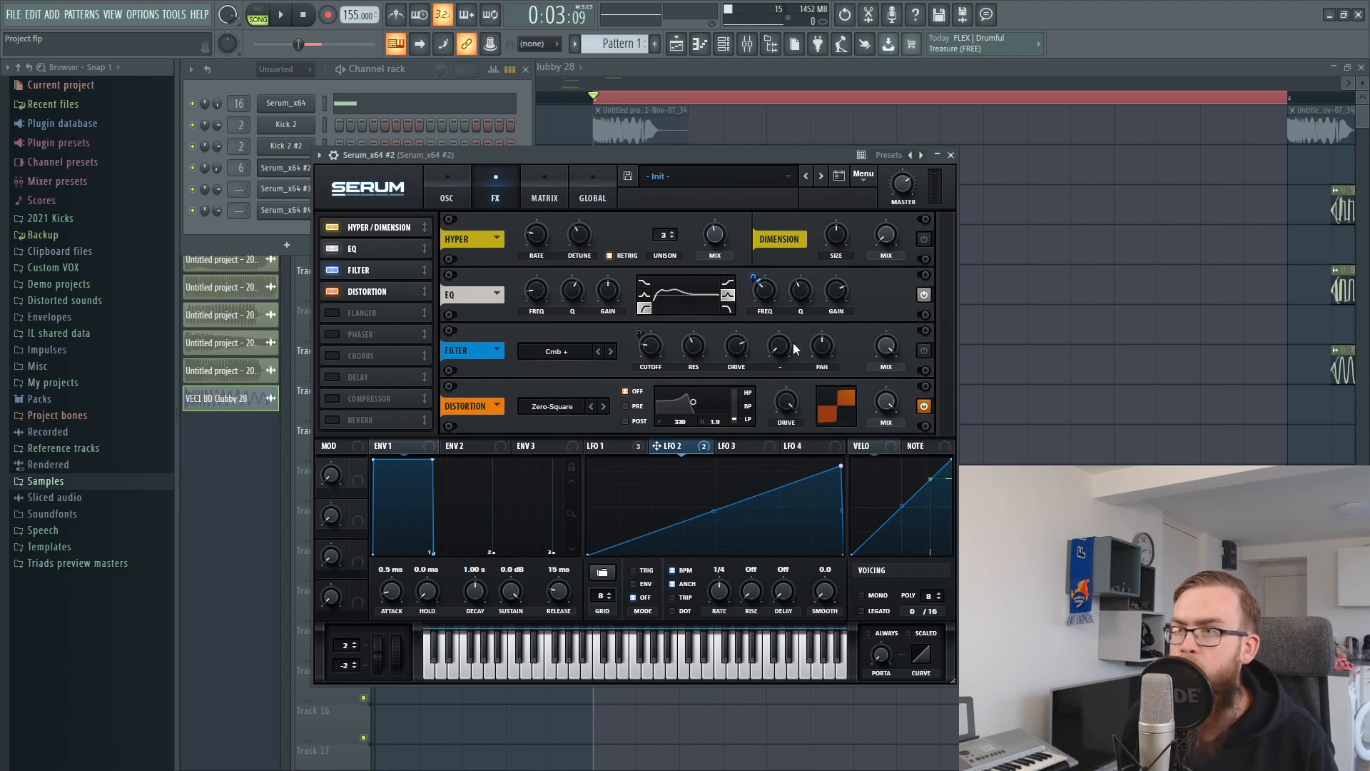
{"action": "left_click", "coordinate": [924, 240]}
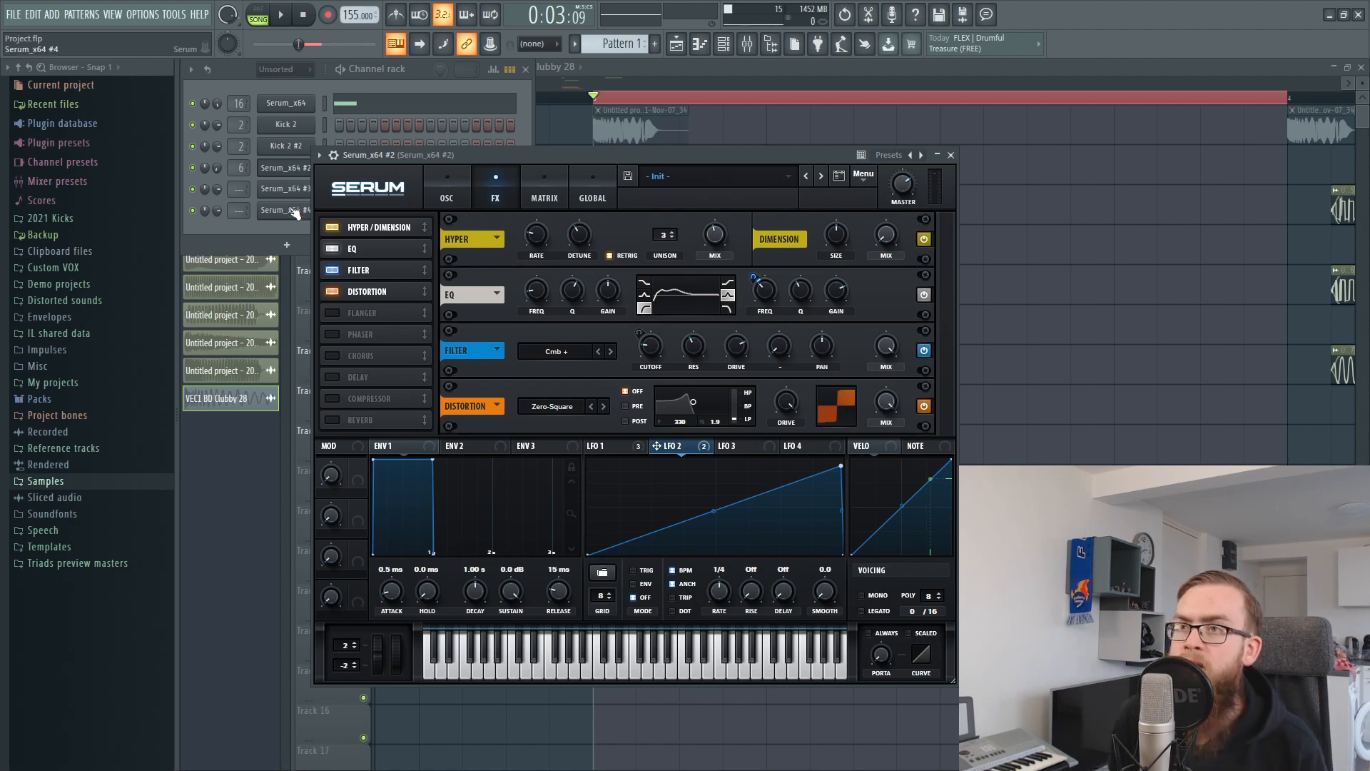
Step: Disable Serum's Hyper, EQ and Filter effects and switch off the LN 12 filter on the oscillator page
{"action": "left_click", "coordinate": [439, 194]}
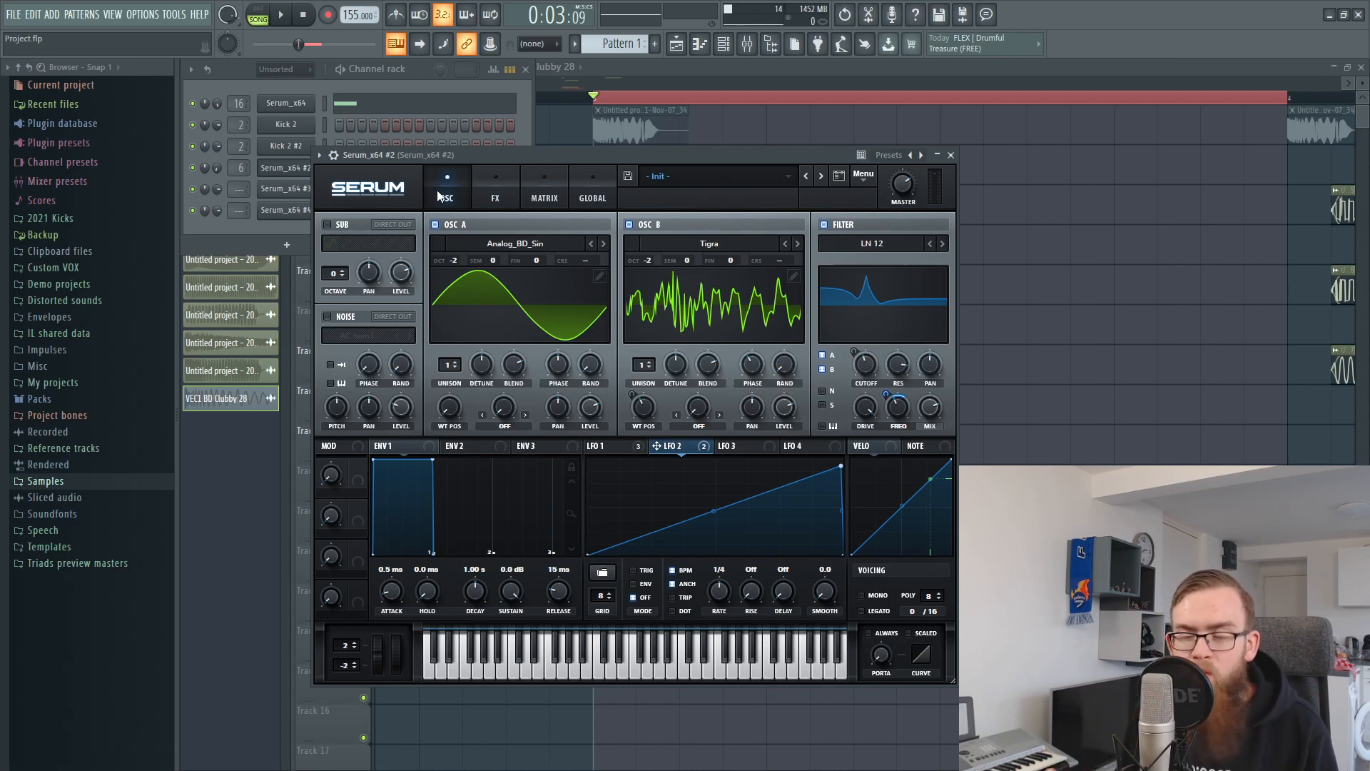
{"action": "left_click", "coordinate": [512, 191]}
{"action": "left_click", "coordinate": [924, 349]}
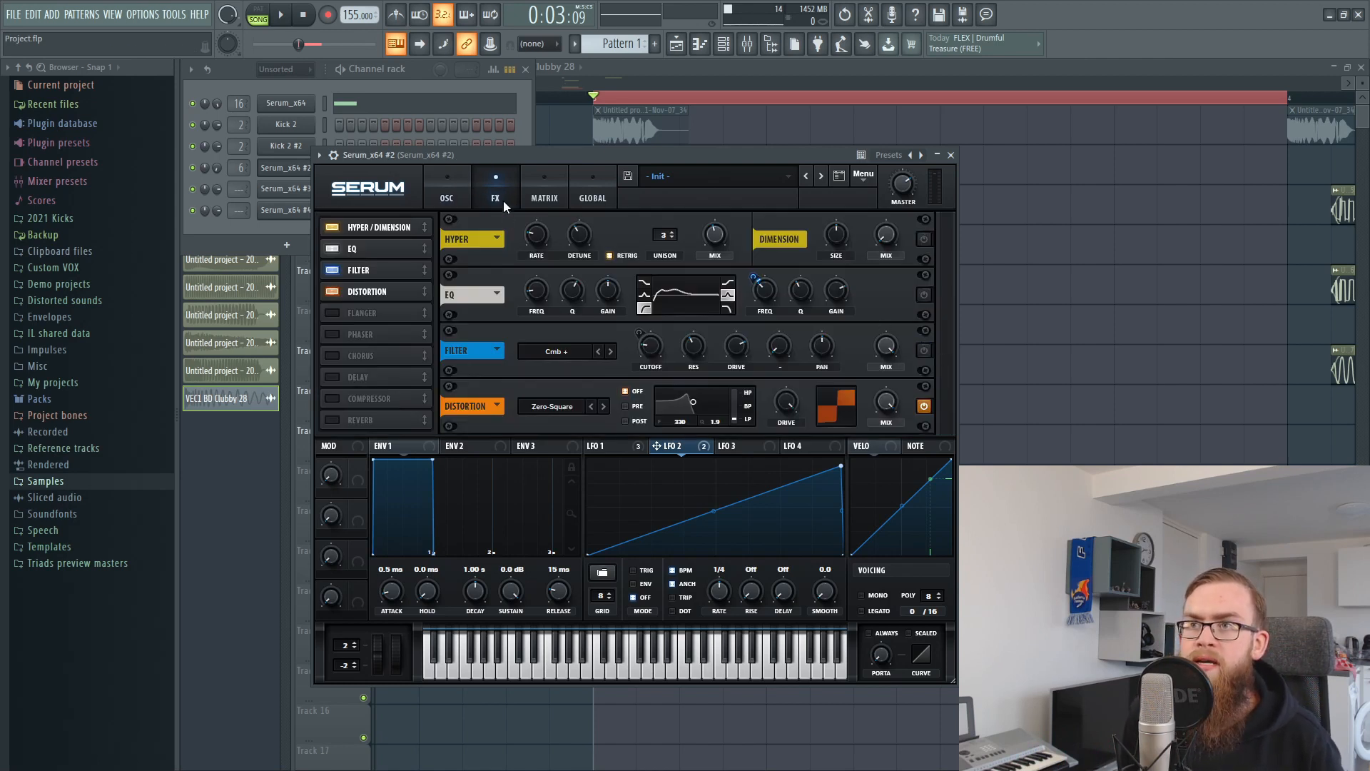
{"action": "left_click", "coordinate": [448, 194]}
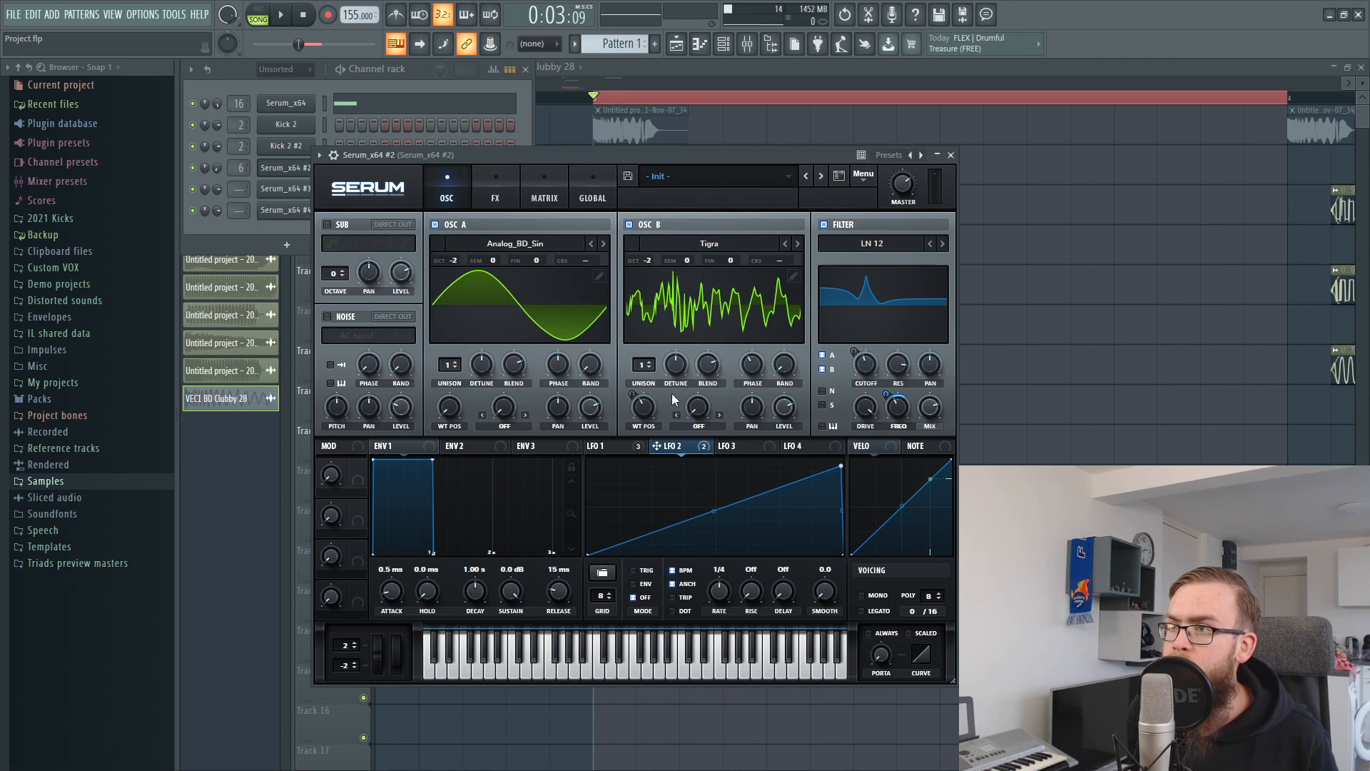
{"action": "left_click_drag", "start_coordinate": [563, 154], "coordinate": [605, 147]}
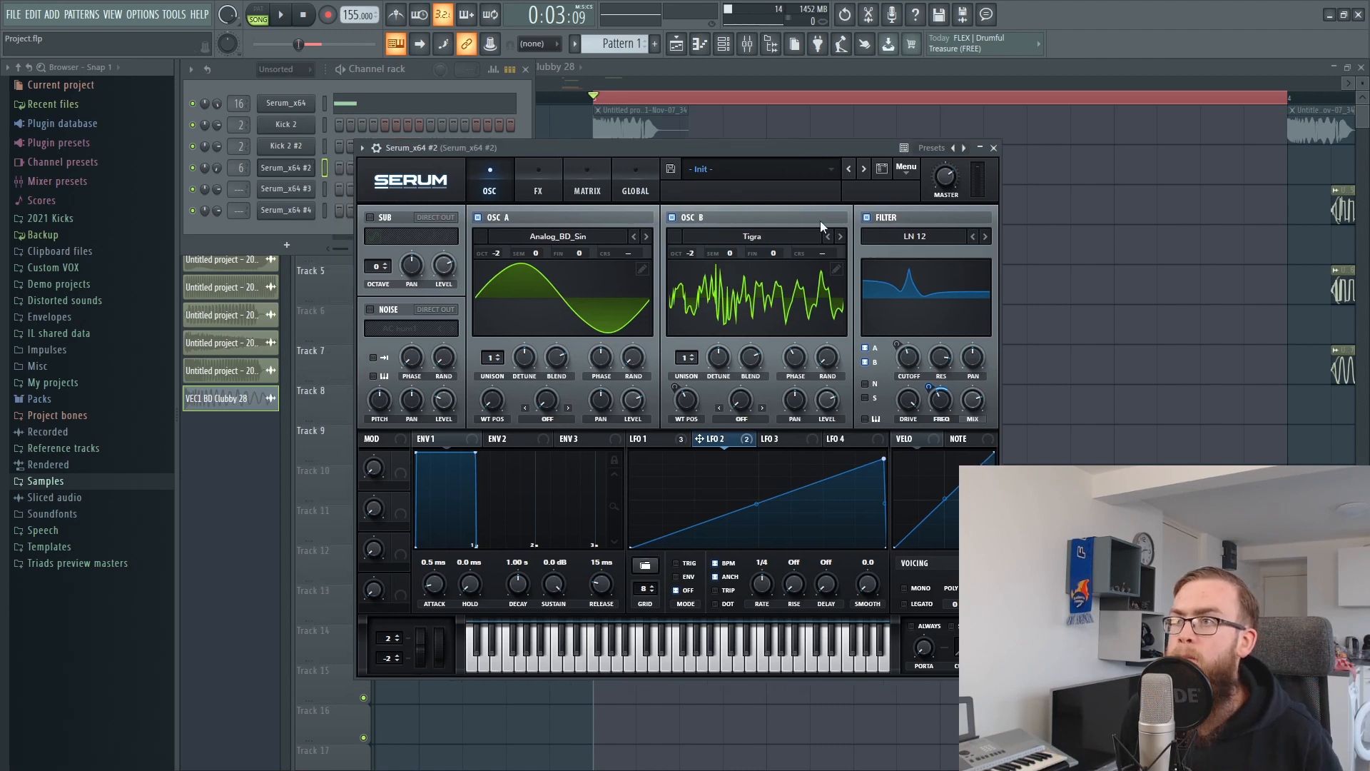
{"action": "left_click", "coordinate": [867, 218]}
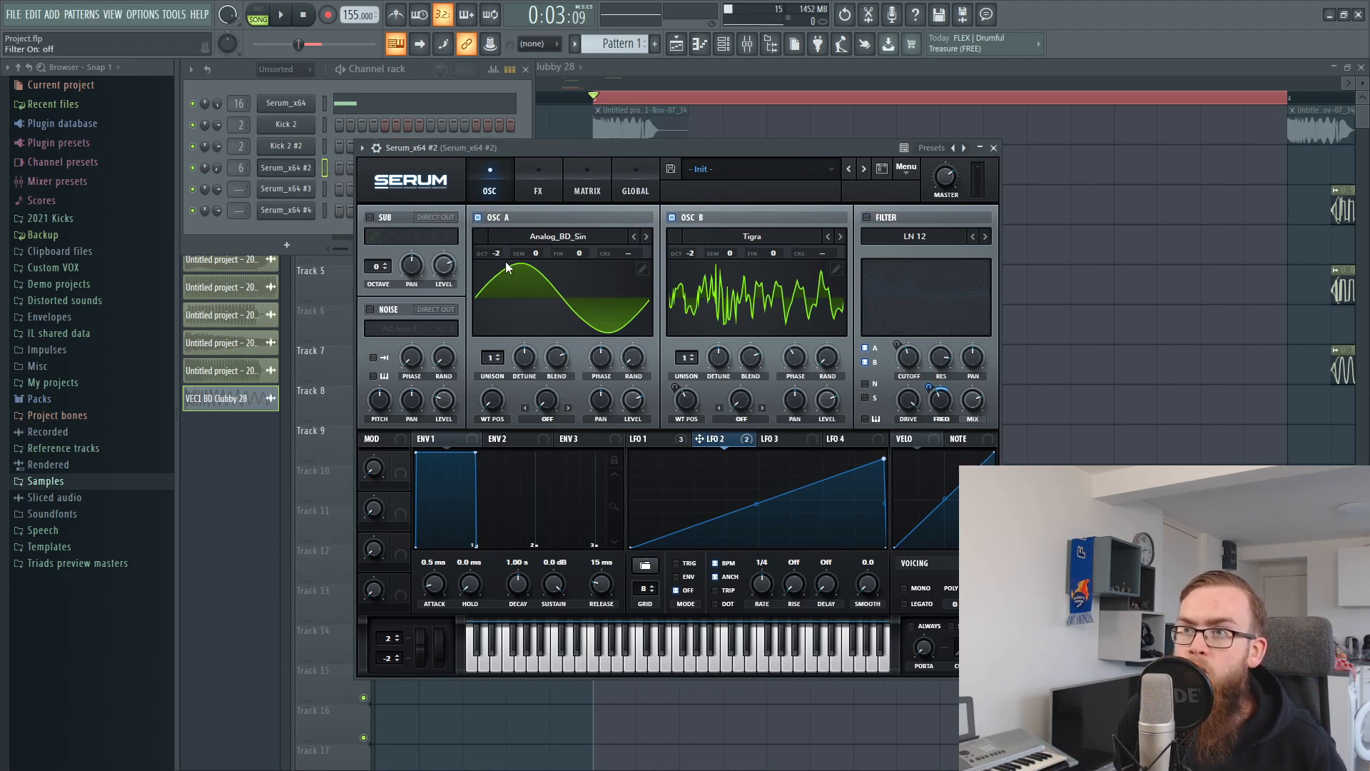
Step: Audition the unfiltered Serum tail while viewing the LFO 1 shape that modulates oscillator B's wavetable position
{"action": "left_click", "coordinate": [674, 437]}
{"action": "key", "text": "space"}
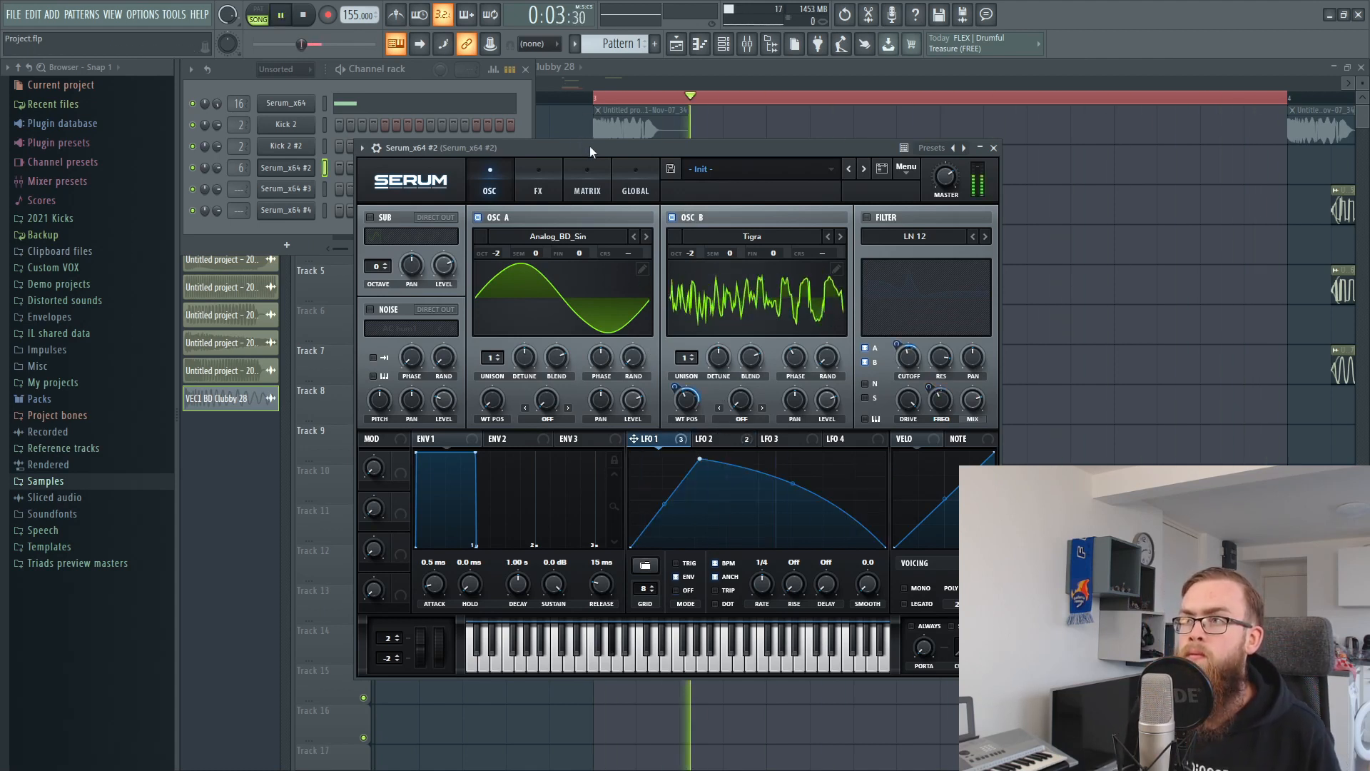
{"action": "key", "text": "space"}
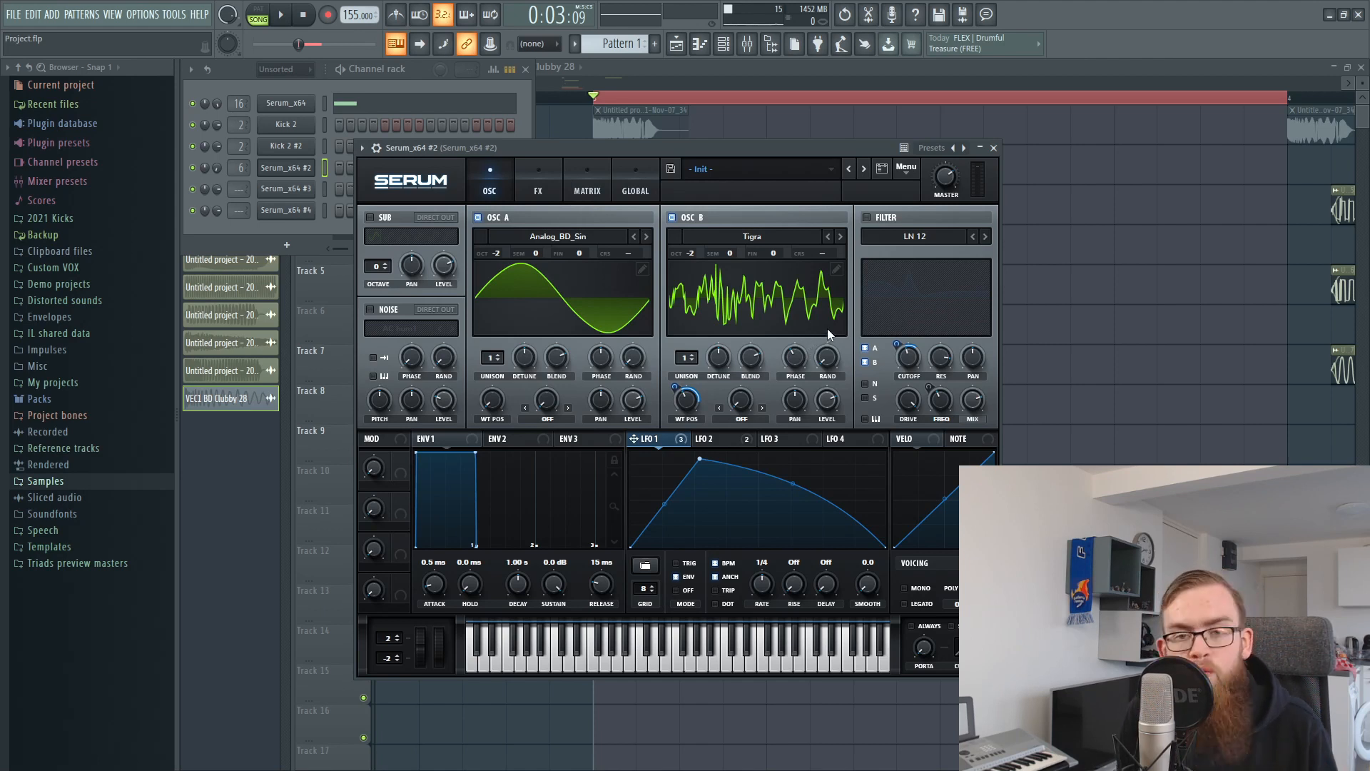
Step: Switch the LN 12 filter back on, try its mix at 100%, and return the mix to 78%
{"action": "left_click", "coordinate": [866, 217]}
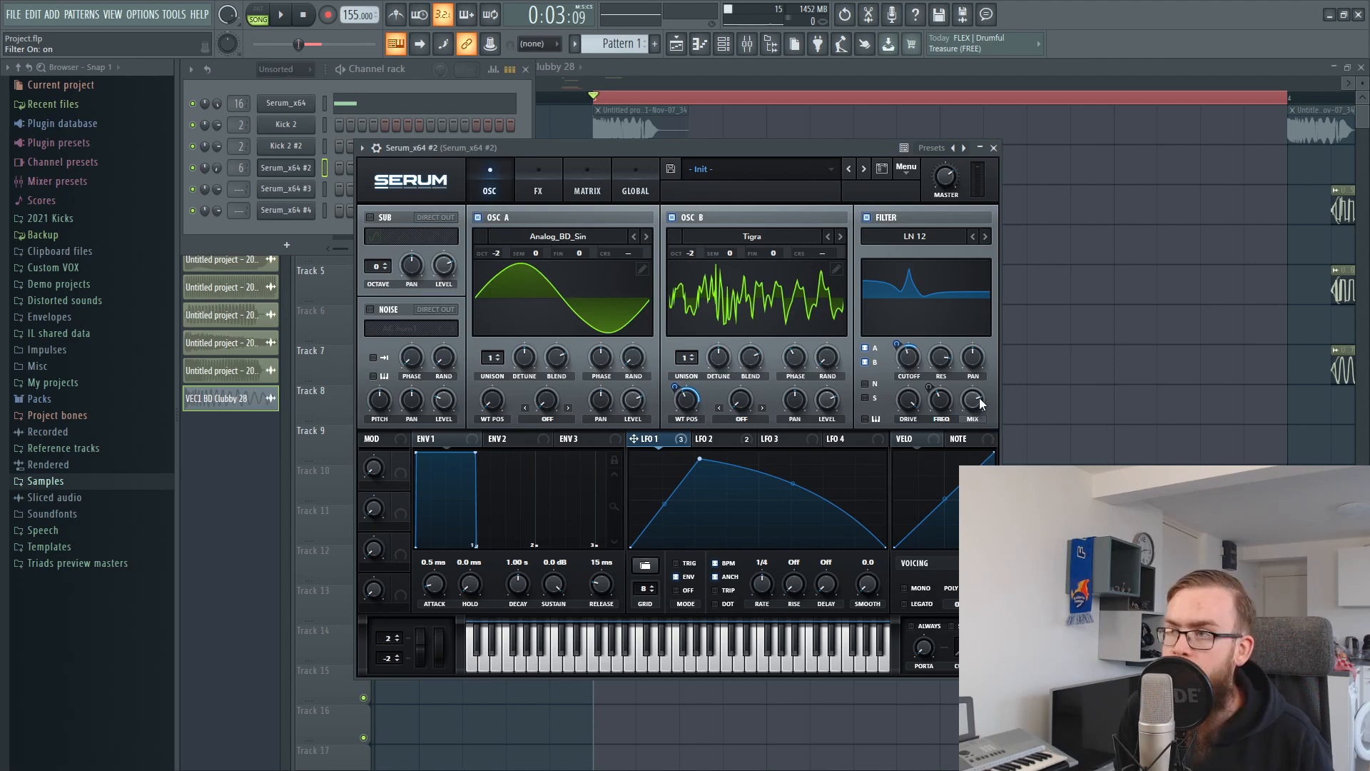
{"action": "left_click_drag", "start_coordinate": [978, 403], "coordinate": [979, 335]}
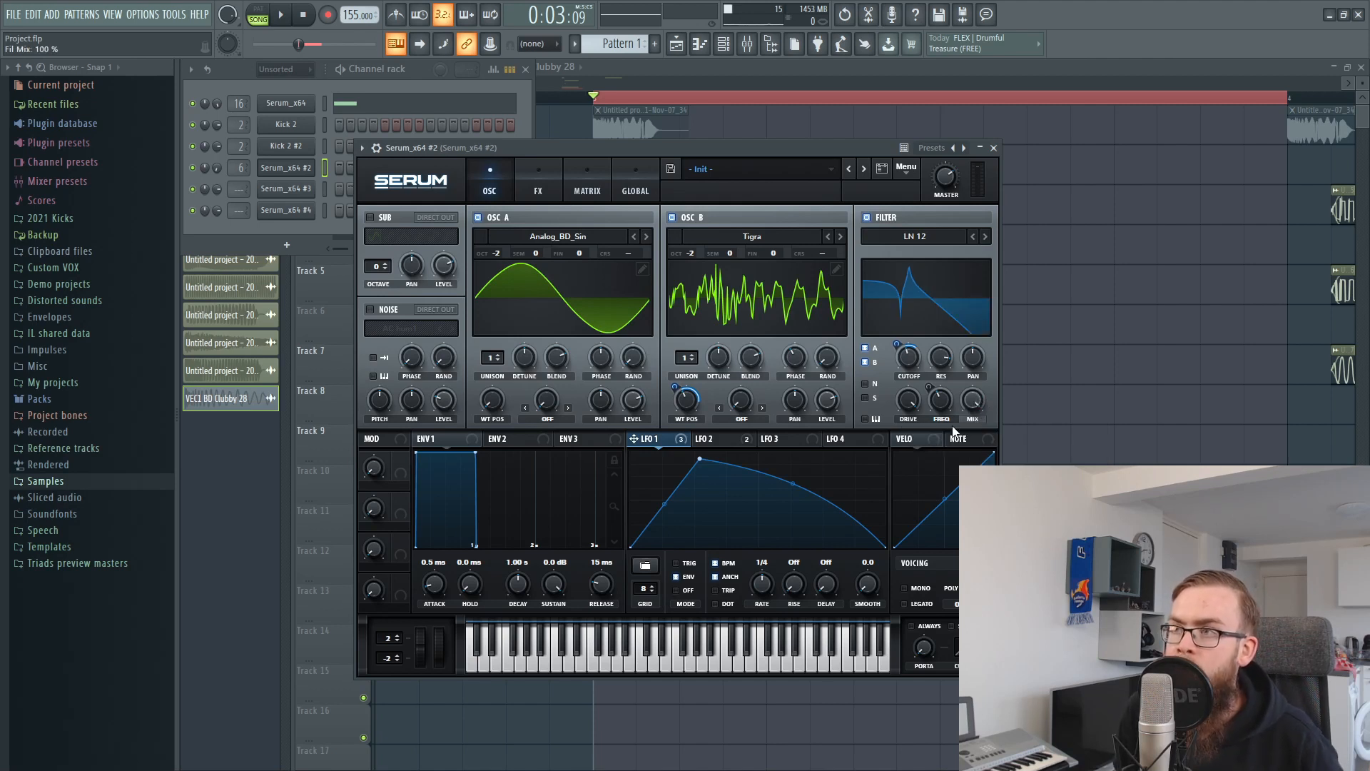
{"action": "left_click_drag", "start_coordinate": [957, 417], "coordinate": [974, 435]}
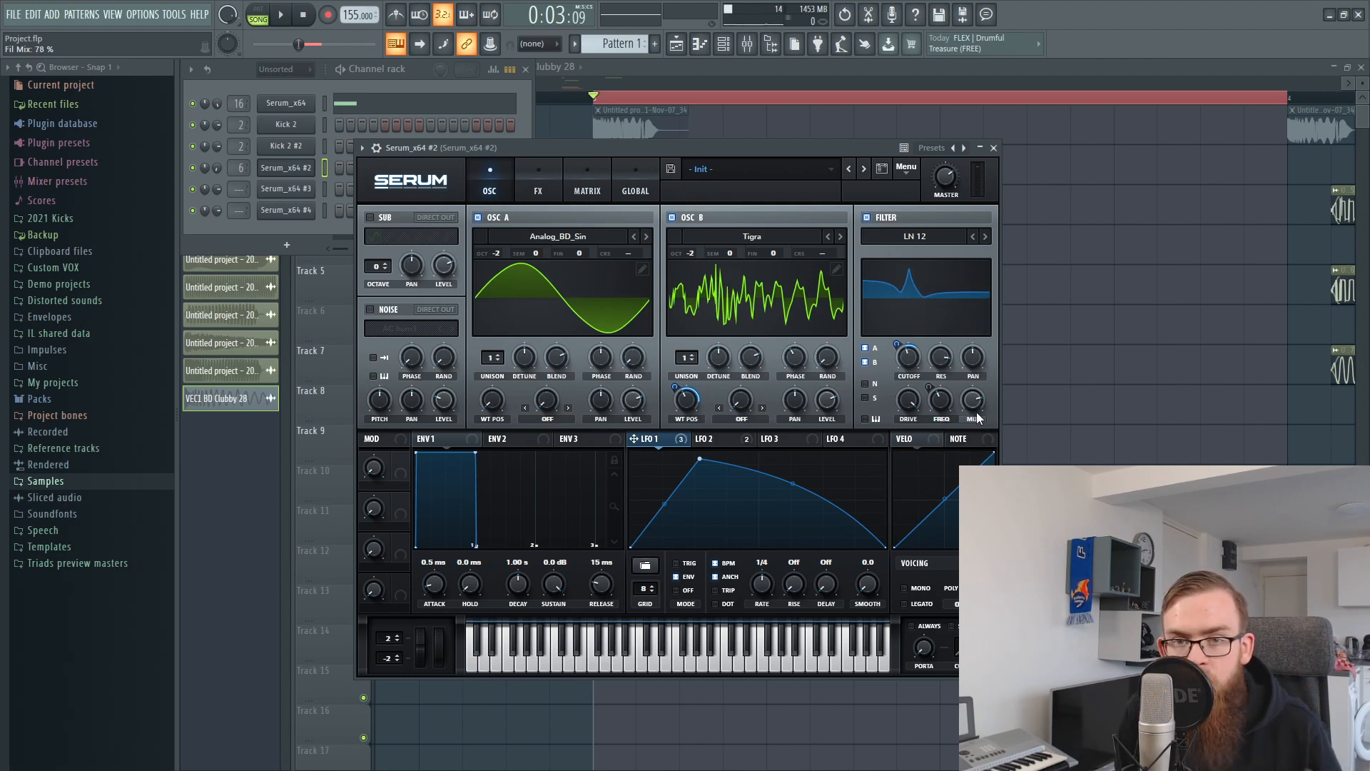
Step: Bypass LFO 1 on the LN 12 filter's Cutoff and LFO 2 on its Freq, and audition the static filter
{"action": "right_click", "coordinate": [909, 360]}
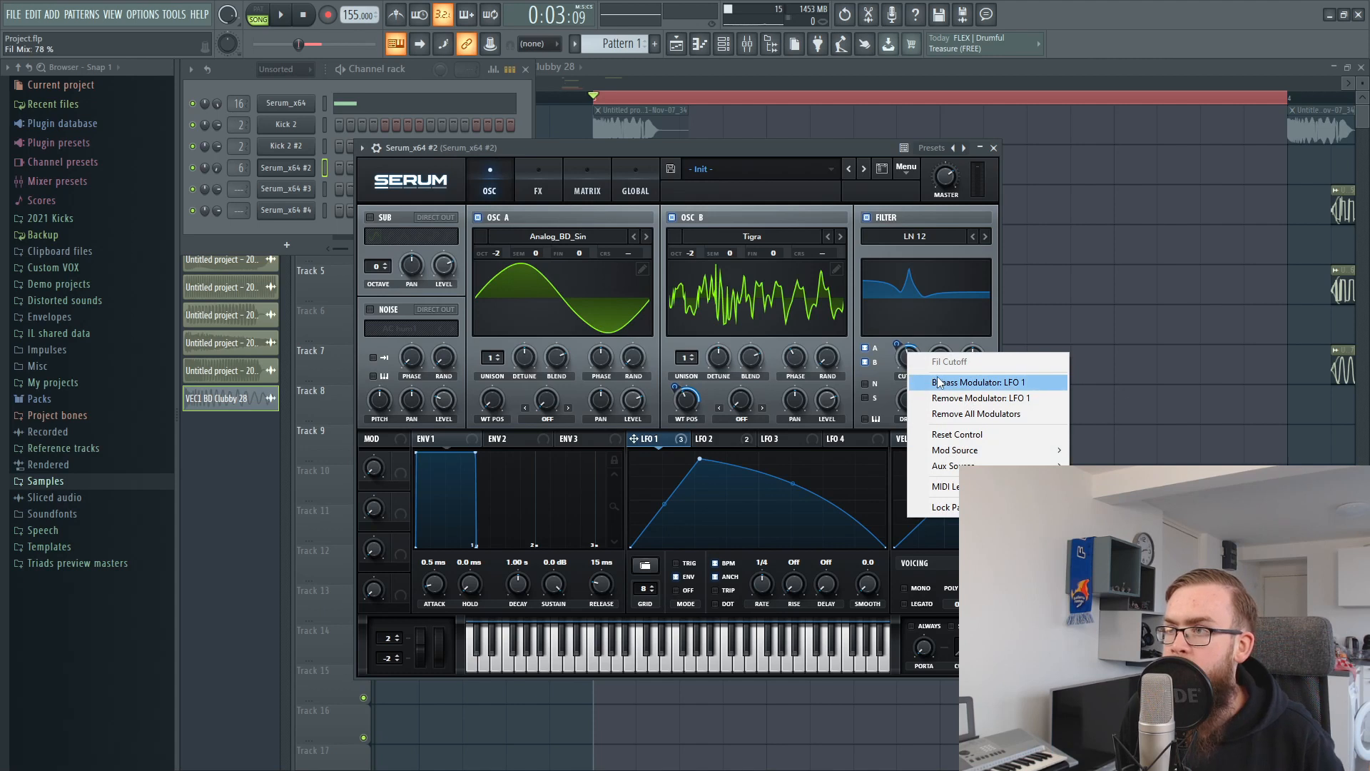
{"action": "left_click", "coordinate": [939, 383]}
{"action": "left_click", "coordinate": [695, 443]}
{"action": "right_click", "coordinate": [930, 397]}
{"action": "left_click", "coordinate": [934, 433]}
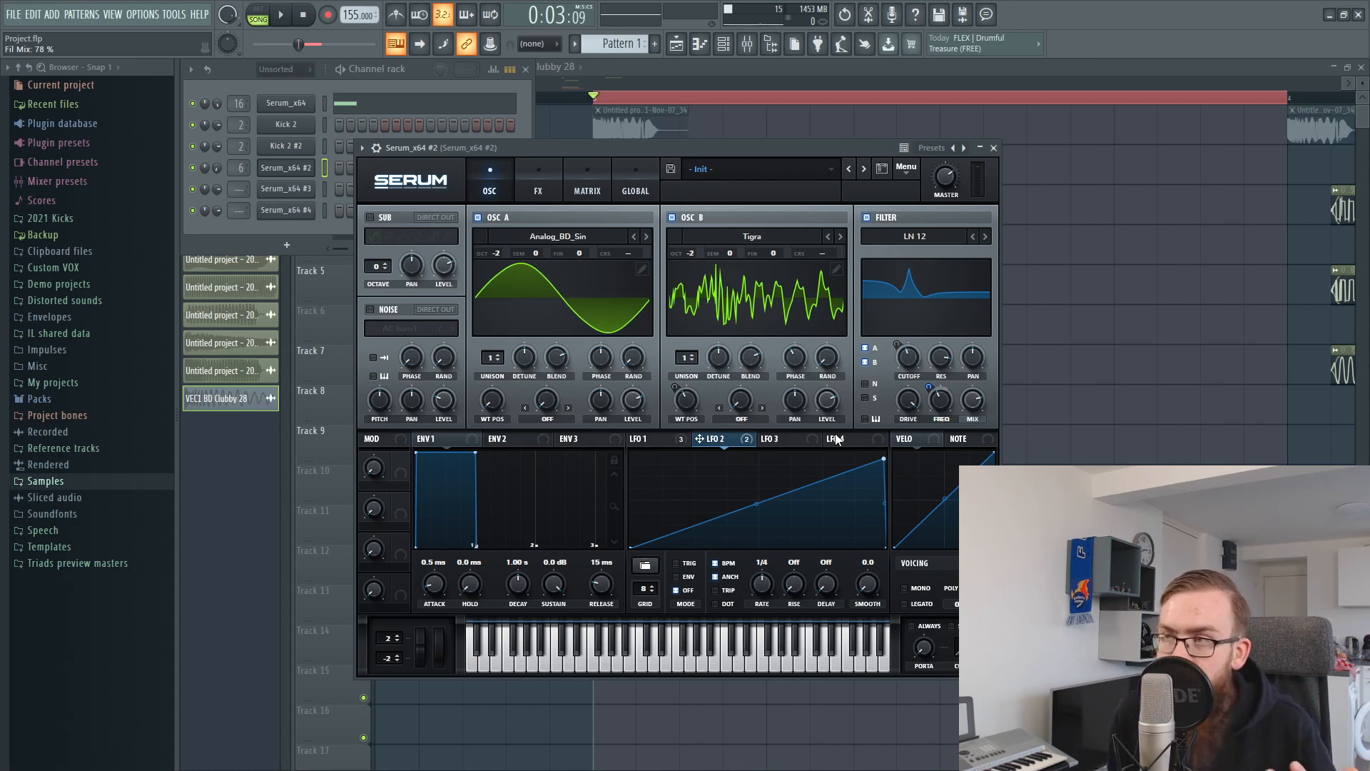
{"action": "key", "text": "space"}
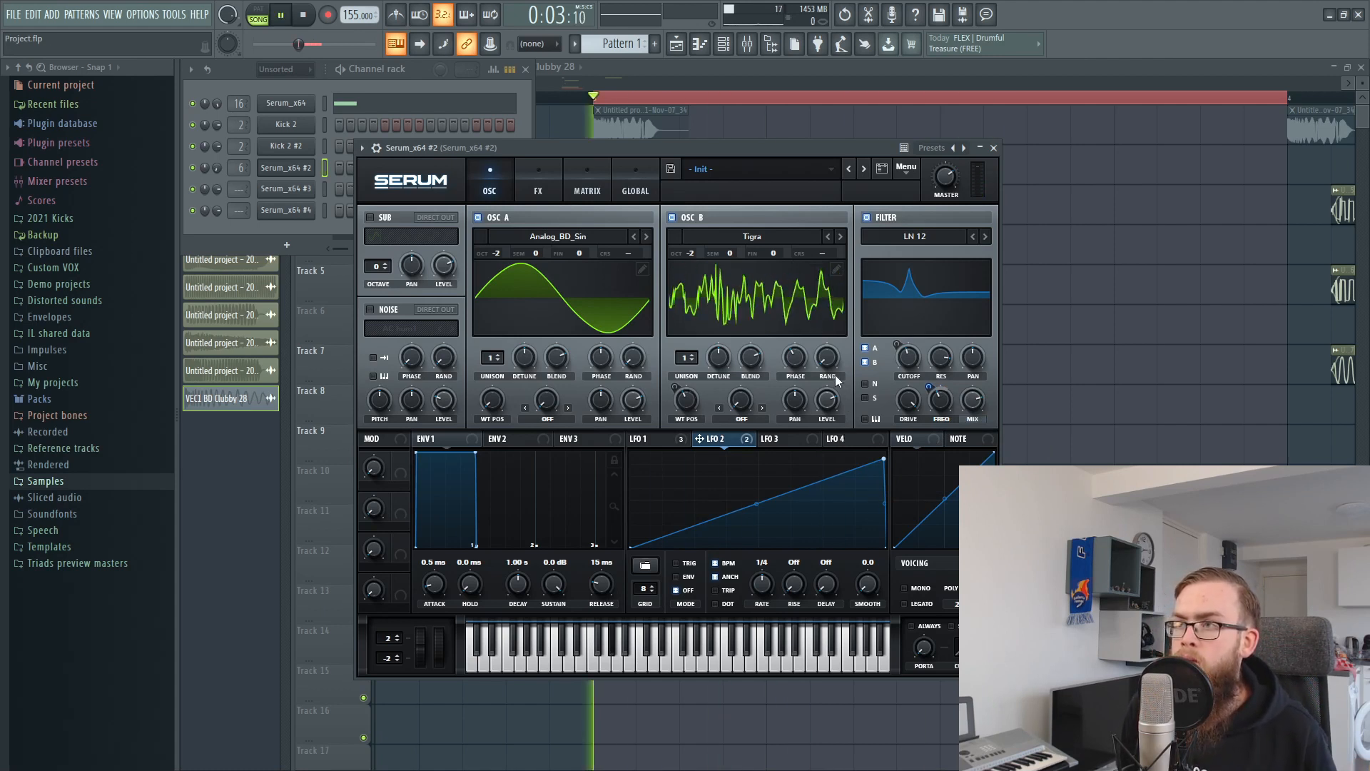
{"action": "key", "text": "space"}
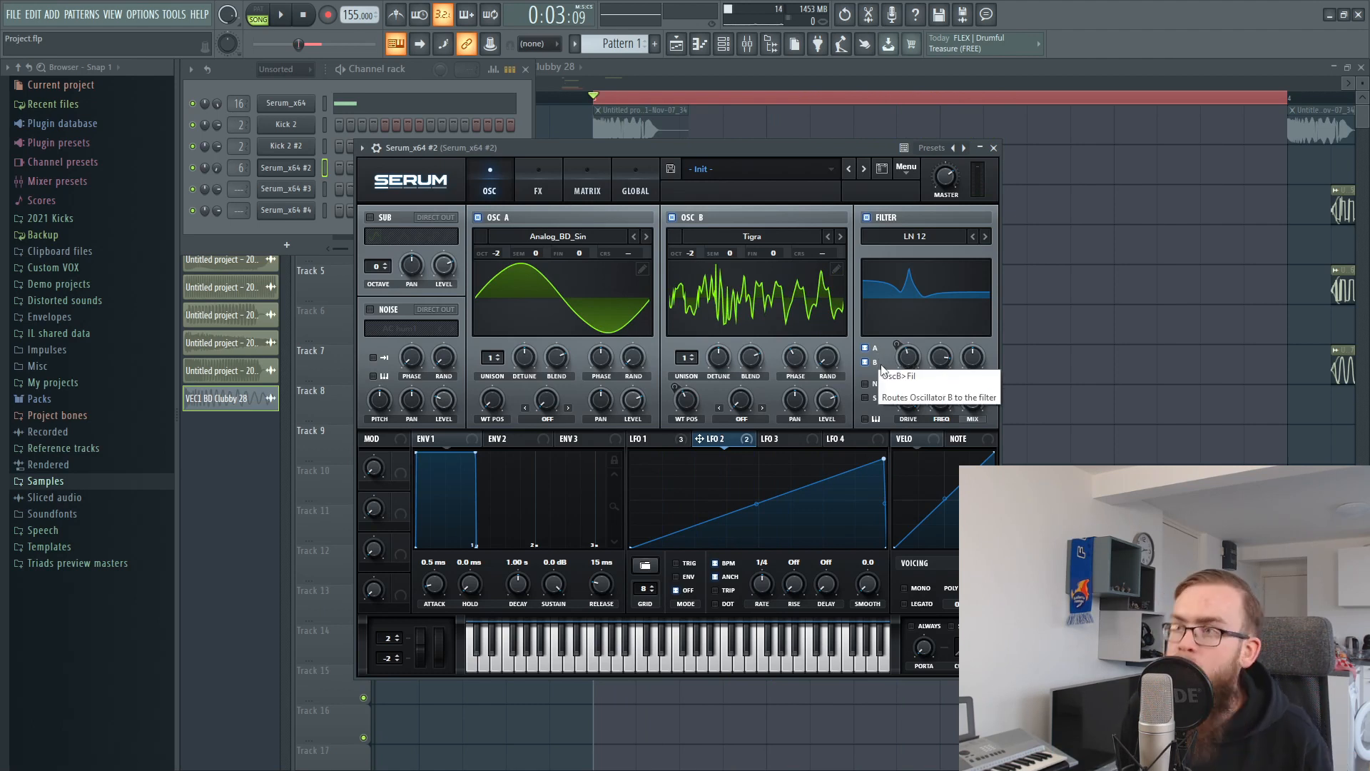
Step: Reactivate the LFO 2 modulator on the LN 12 filter's Freq
{"action": "right_click", "coordinate": [946, 414]}
{"action": "left_click", "coordinate": [954, 426]}
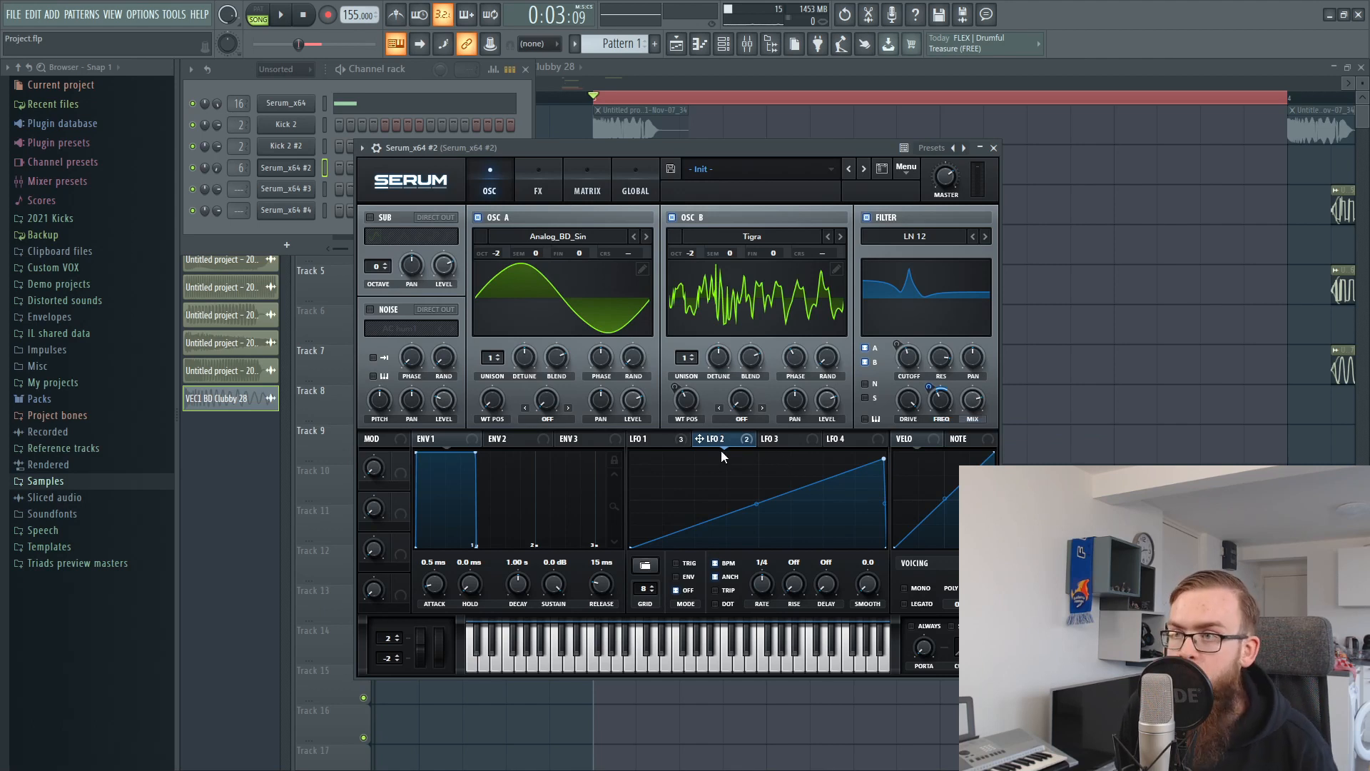
Step: Reactivate the LFO 1 modulator on the LN 12 filter's Cutoff and audition the modulated tail
{"action": "left_click", "coordinate": [648, 439]}
{"action": "right_click", "coordinate": [905, 355]}
{"action": "left_click", "coordinate": [942, 395]}
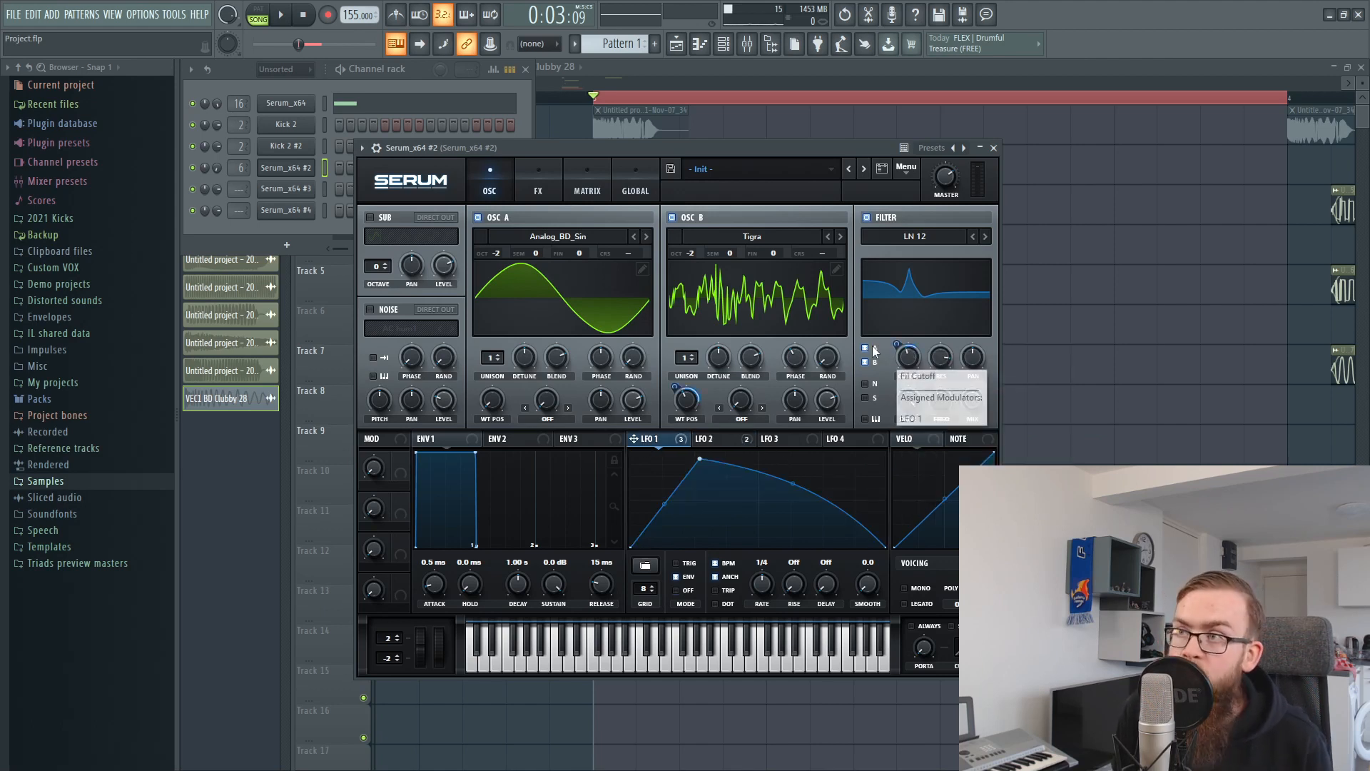
{"action": "left_click_drag", "start_coordinate": [798, 152], "coordinate": [819, 164]}
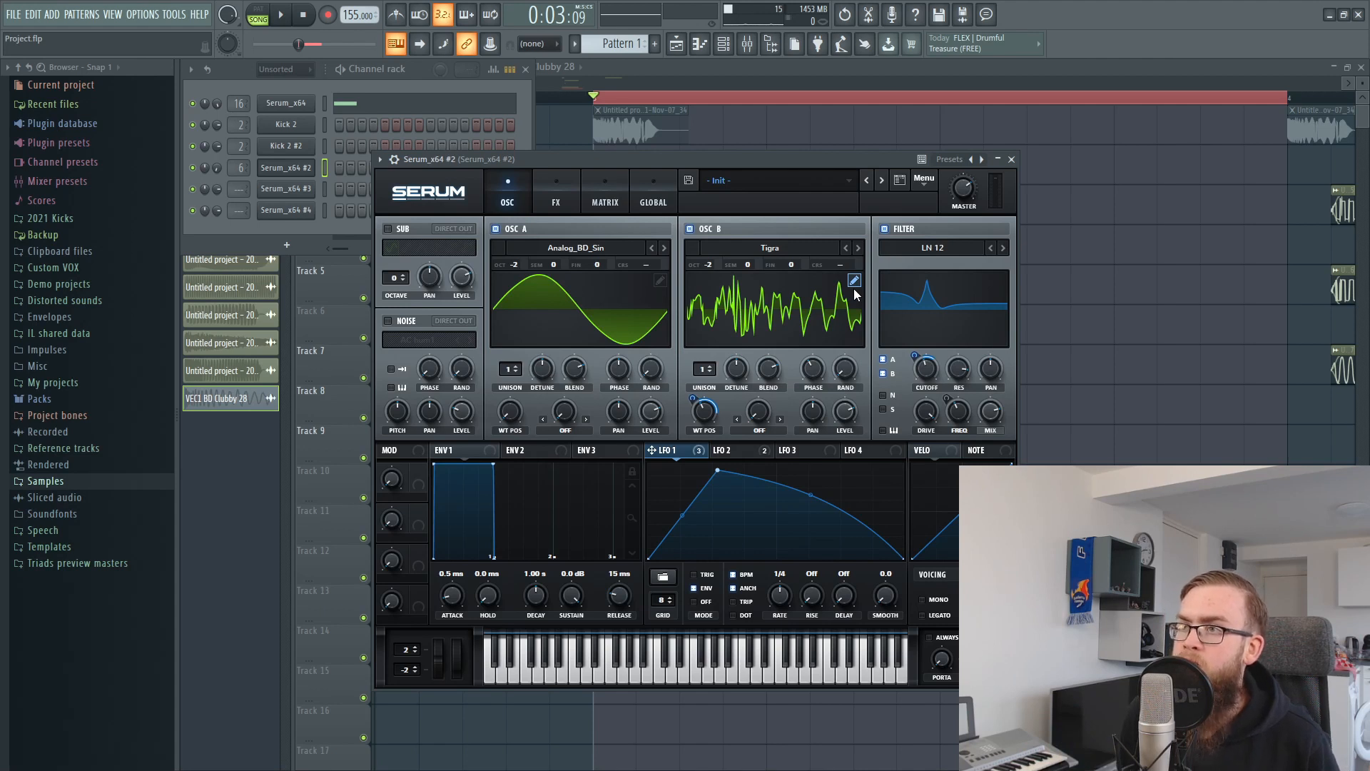
{"action": "key", "text": "space"}
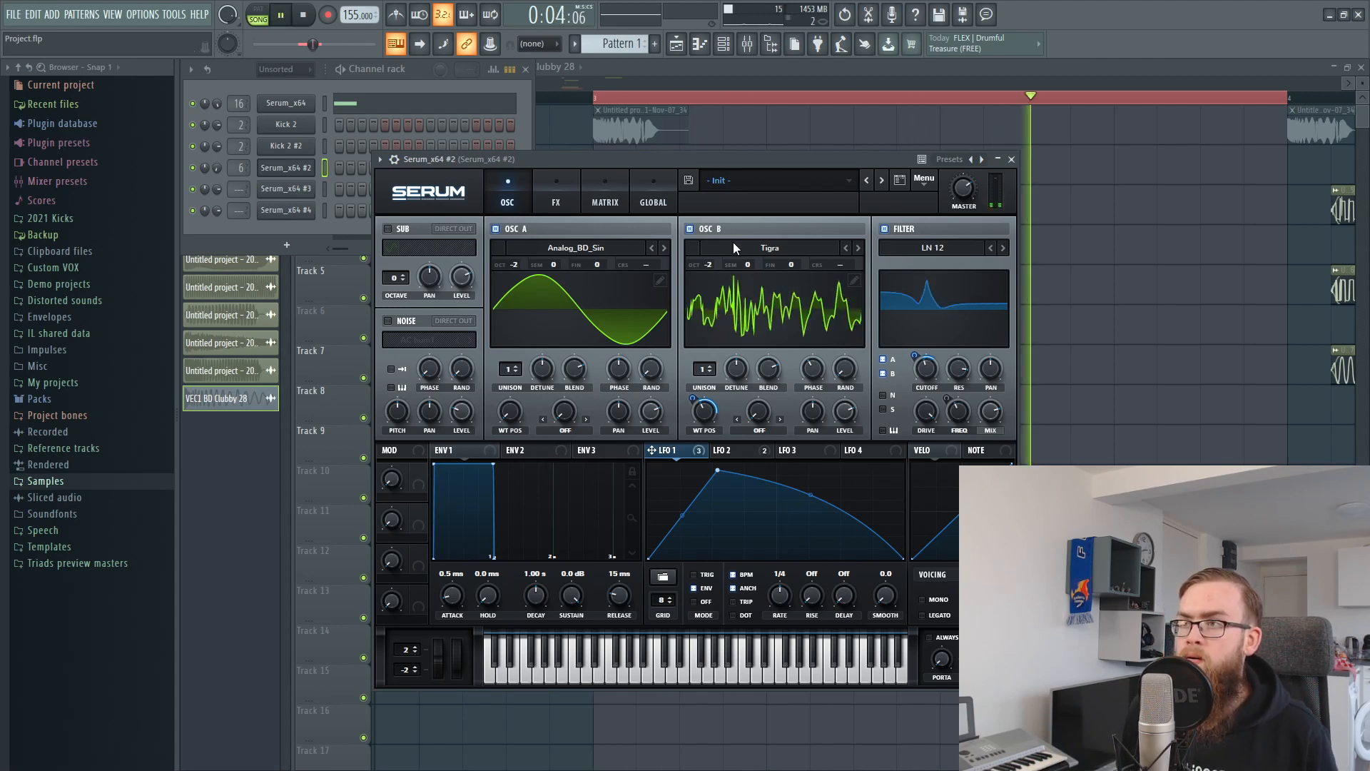
{"action": "key", "text": "space"}
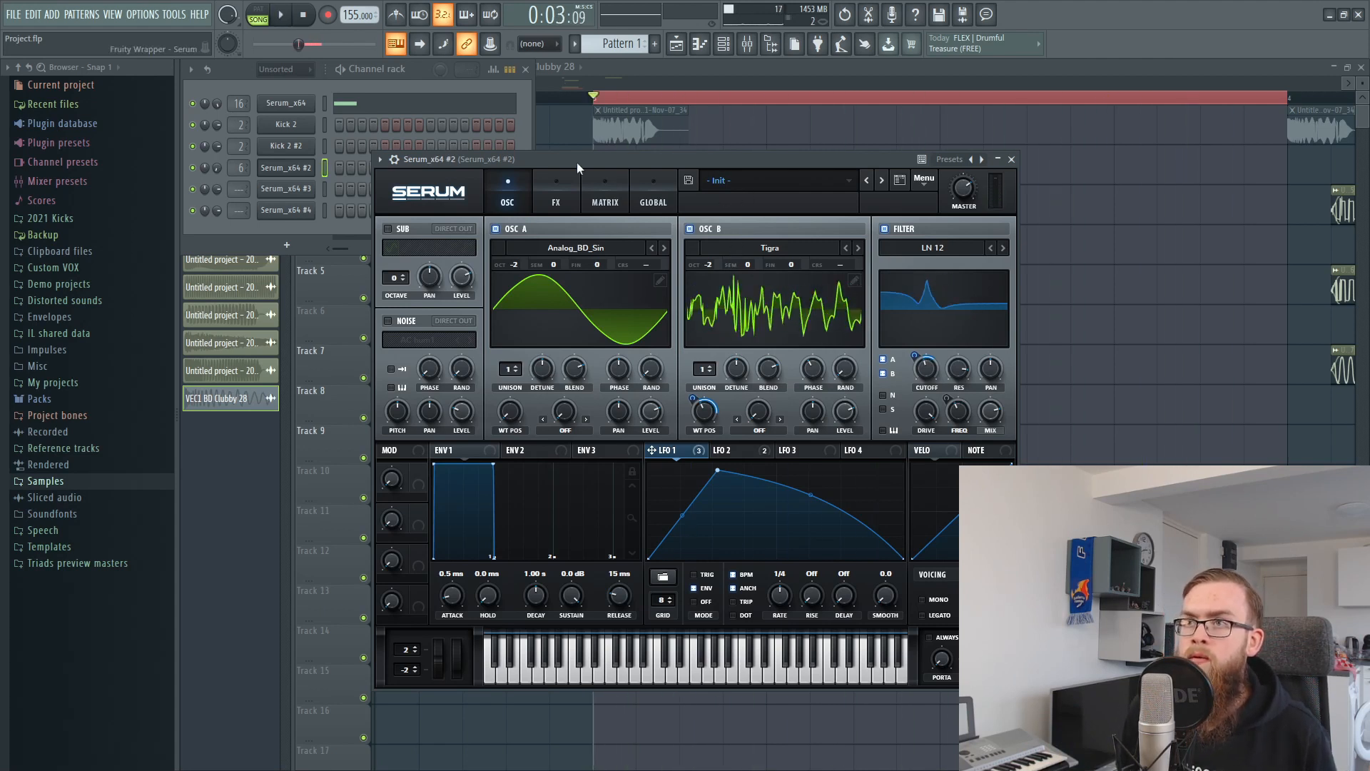
Step: Unmute Track 1 in the playlist so the punch plays together with the tail
{"action": "right_click", "coordinate": [842, 131]}
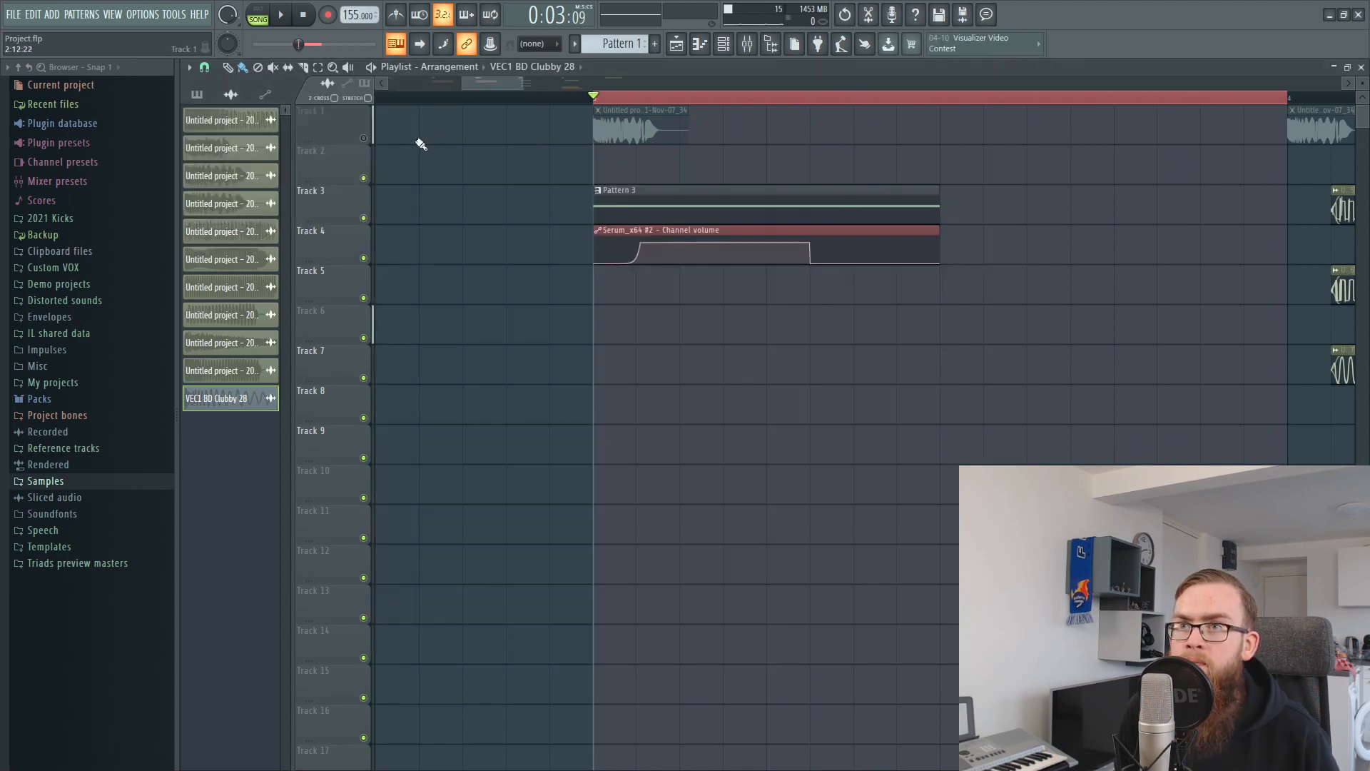
{"action": "left_click", "coordinate": [364, 138]}
{"action": "left_click_drag", "start_coordinate": [603, 271], "coordinate": [822, 196]}
{"action": "left_click", "coordinate": [884, 156], "text": "ctrl"}
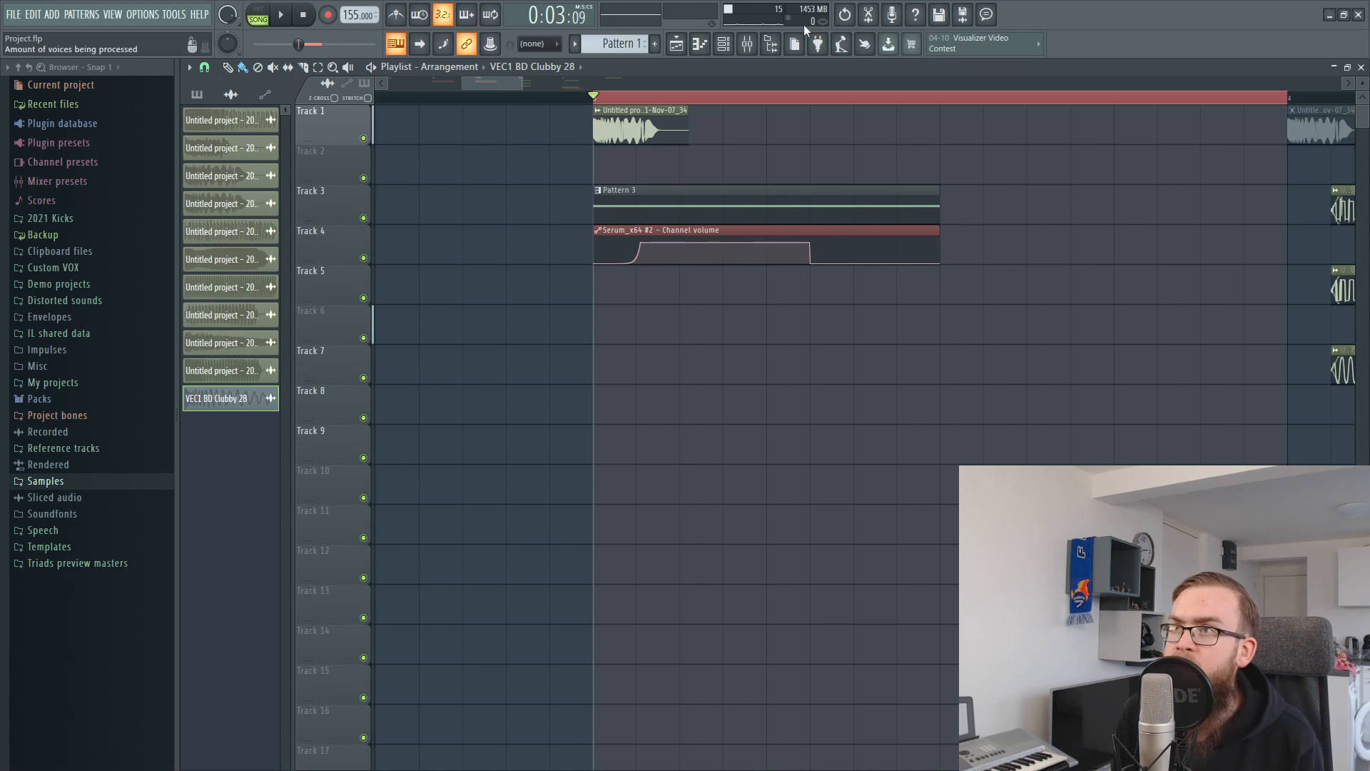
Step: Reopen the Serum_x64 #2 instrument from the channel rack and audition its tail with the punch
{"action": "key", "text": "F6"}
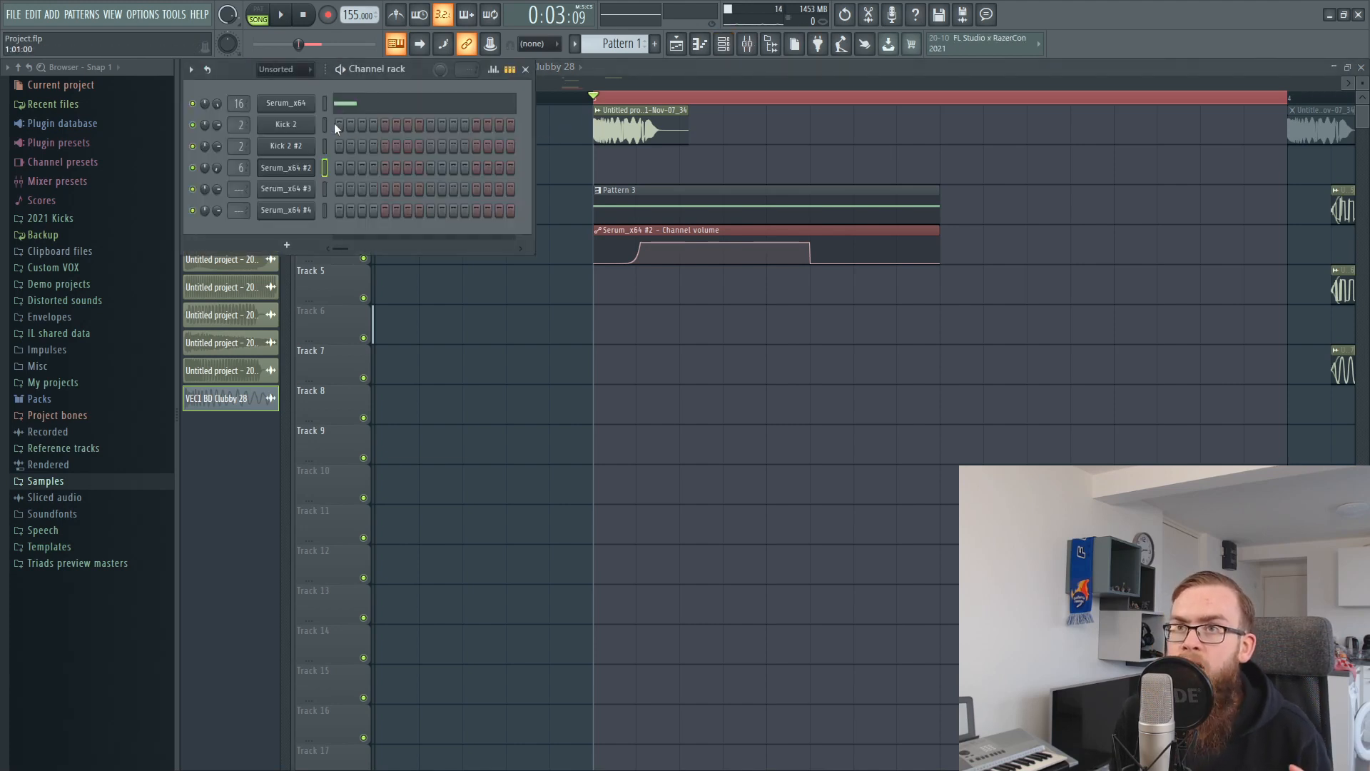
{"action": "left_click", "coordinate": [294, 107]}
{"action": "left_click", "coordinate": [263, 170]}
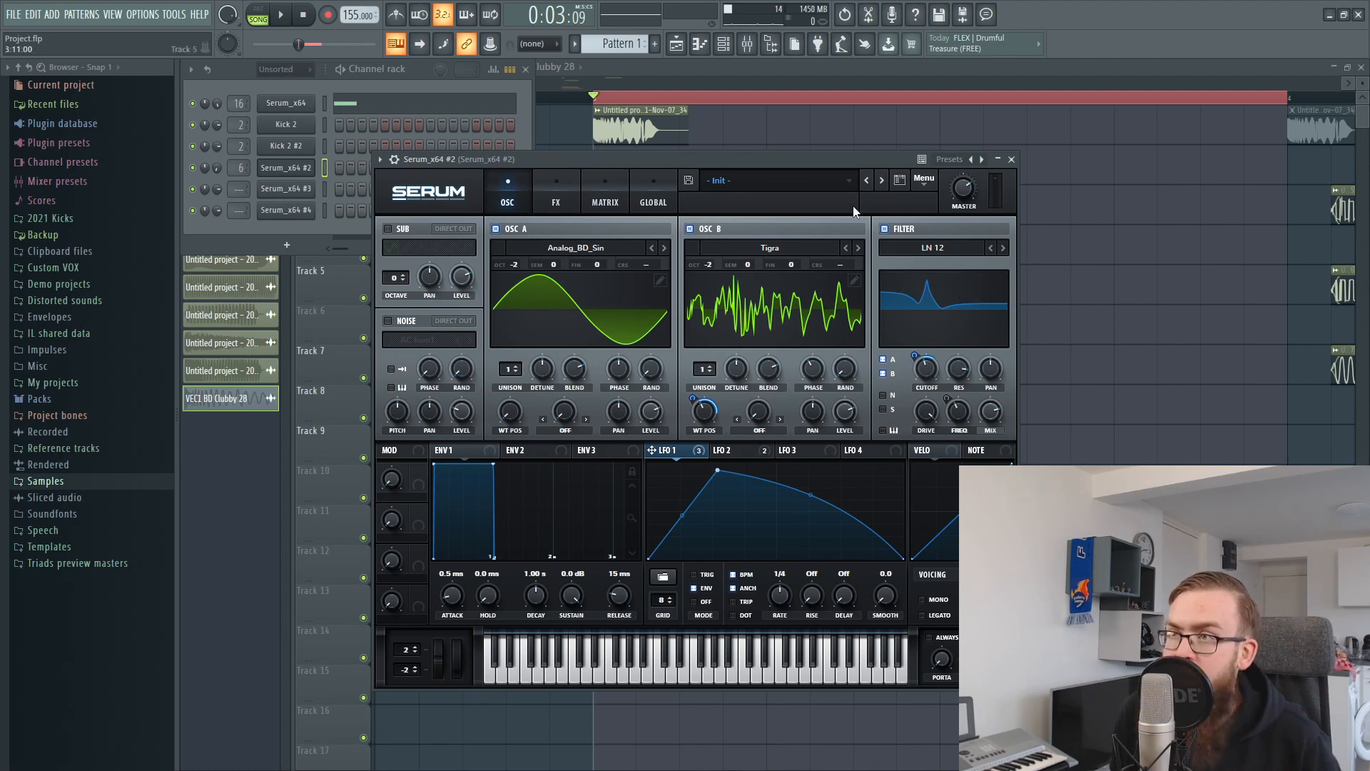
{"action": "left_click_drag", "start_coordinate": [769, 159], "coordinate": [819, 158]}
{"action": "key", "text": "space"}
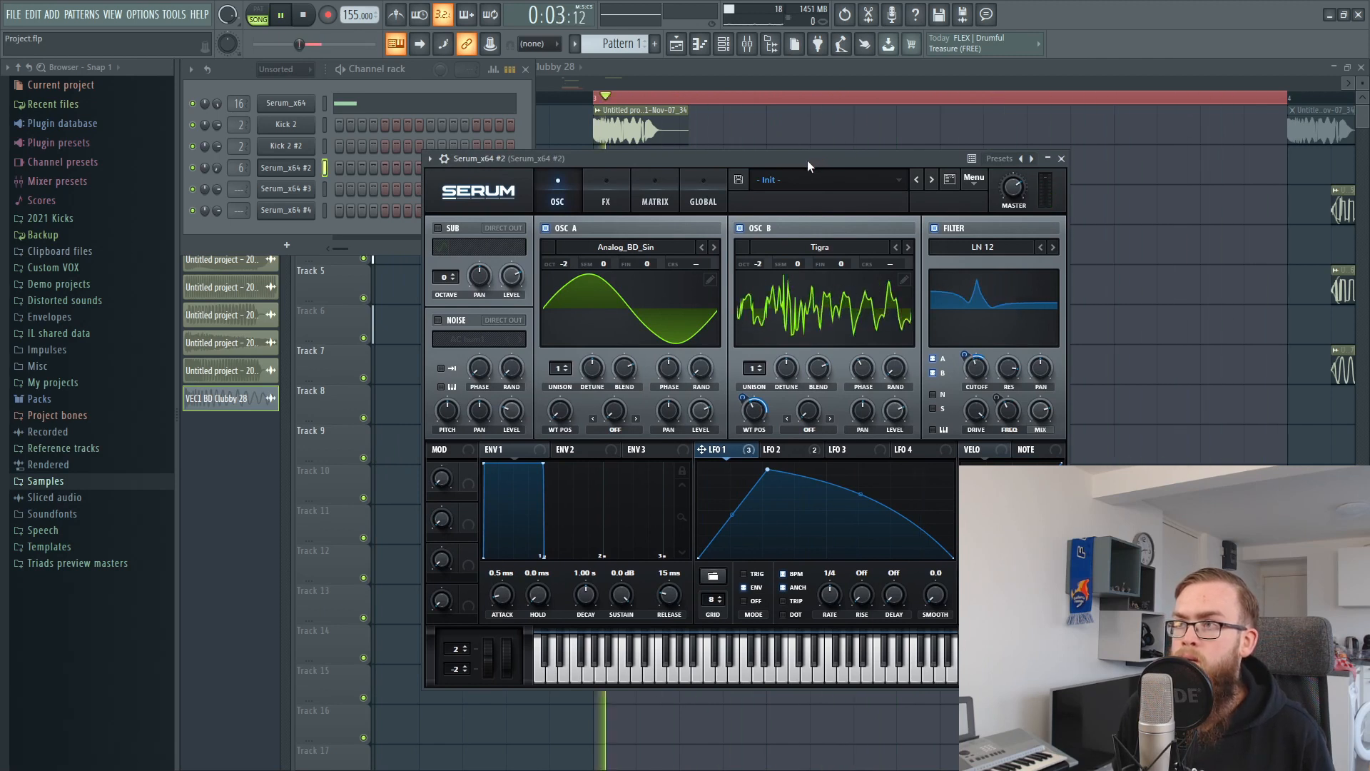
{"action": "key", "text": "space"}
Step: Compare the tail with LFO 1 bypassed and active on the LN 12 filter's Cutoff during playback
{"action": "right_click", "coordinate": [975, 365]}
{"action": "left_click", "coordinate": [994, 395]}
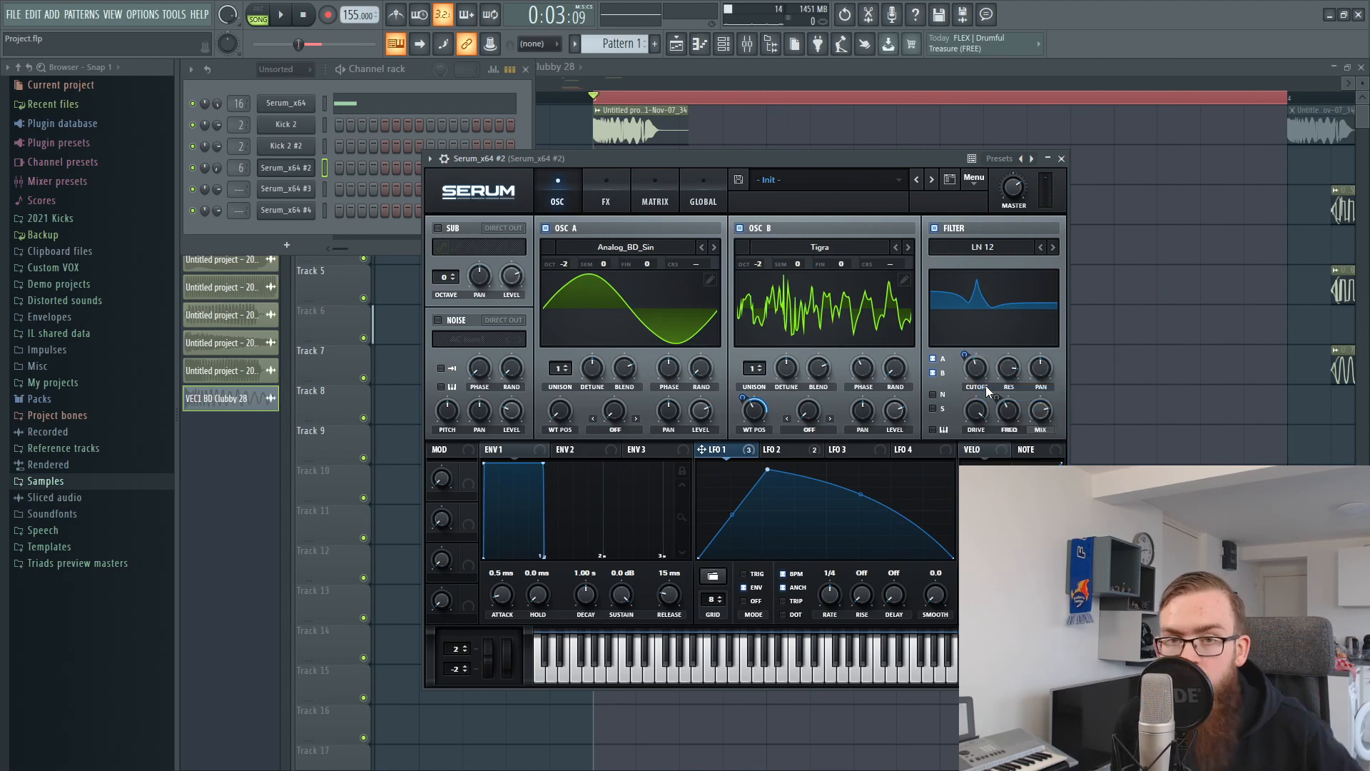
{"action": "right_click", "coordinate": [983, 383]}
{"action": "left_click", "coordinate": [999, 398]}
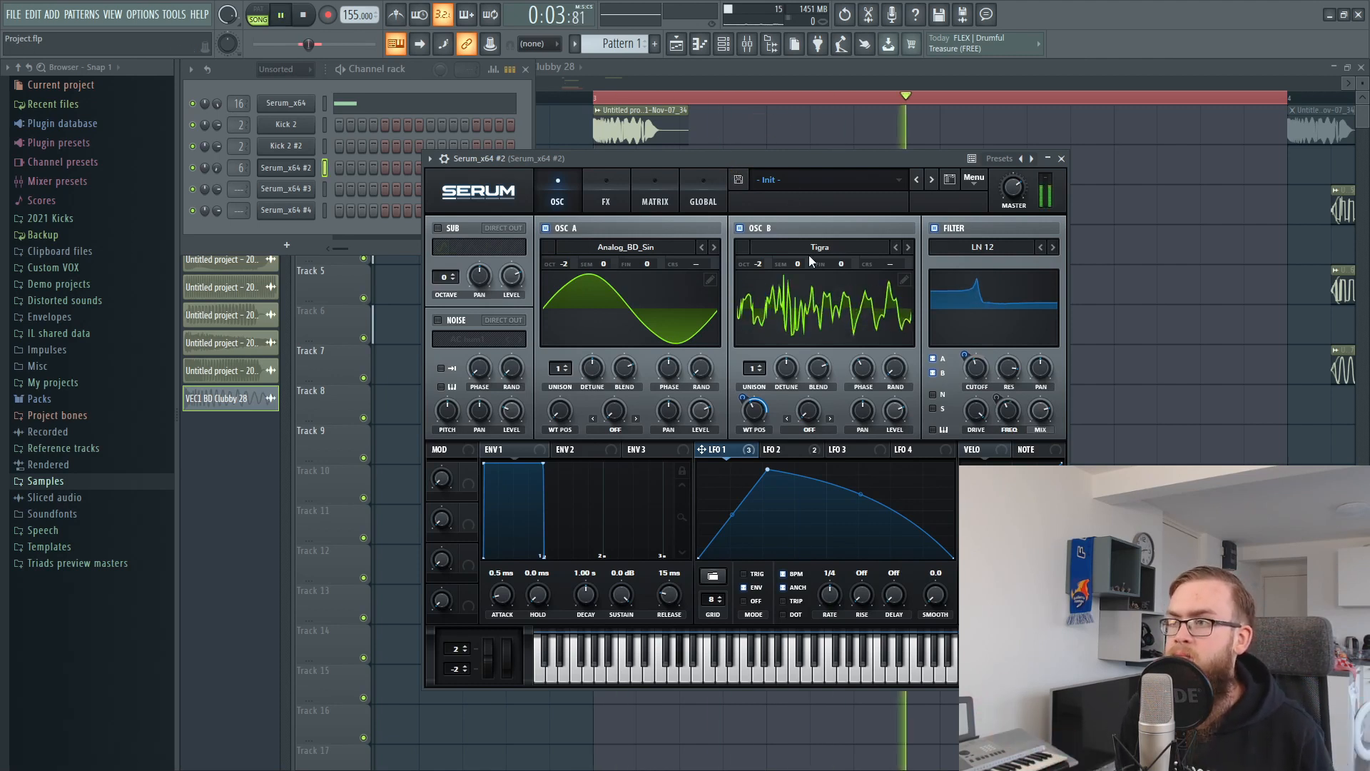
{"action": "key", "text": "space"}
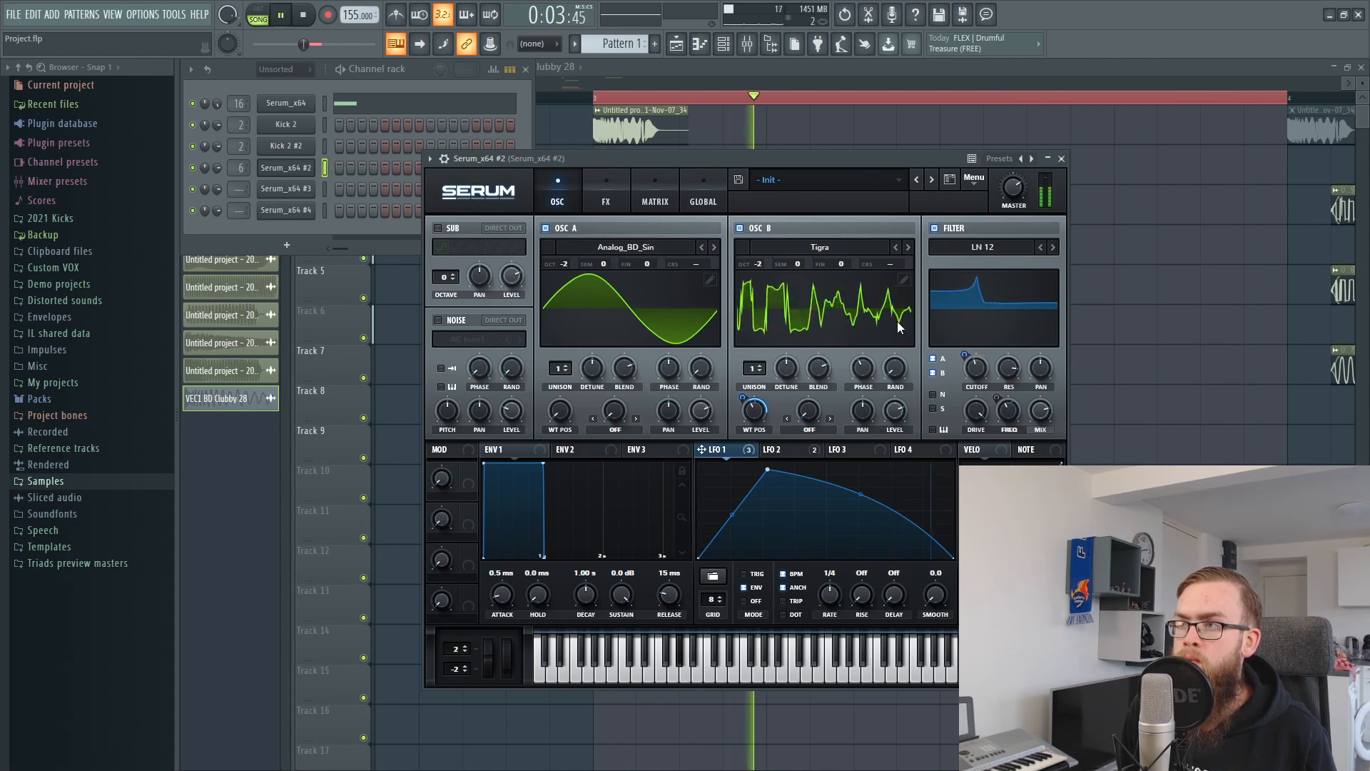
{"action": "right_click", "coordinate": [978, 369]}
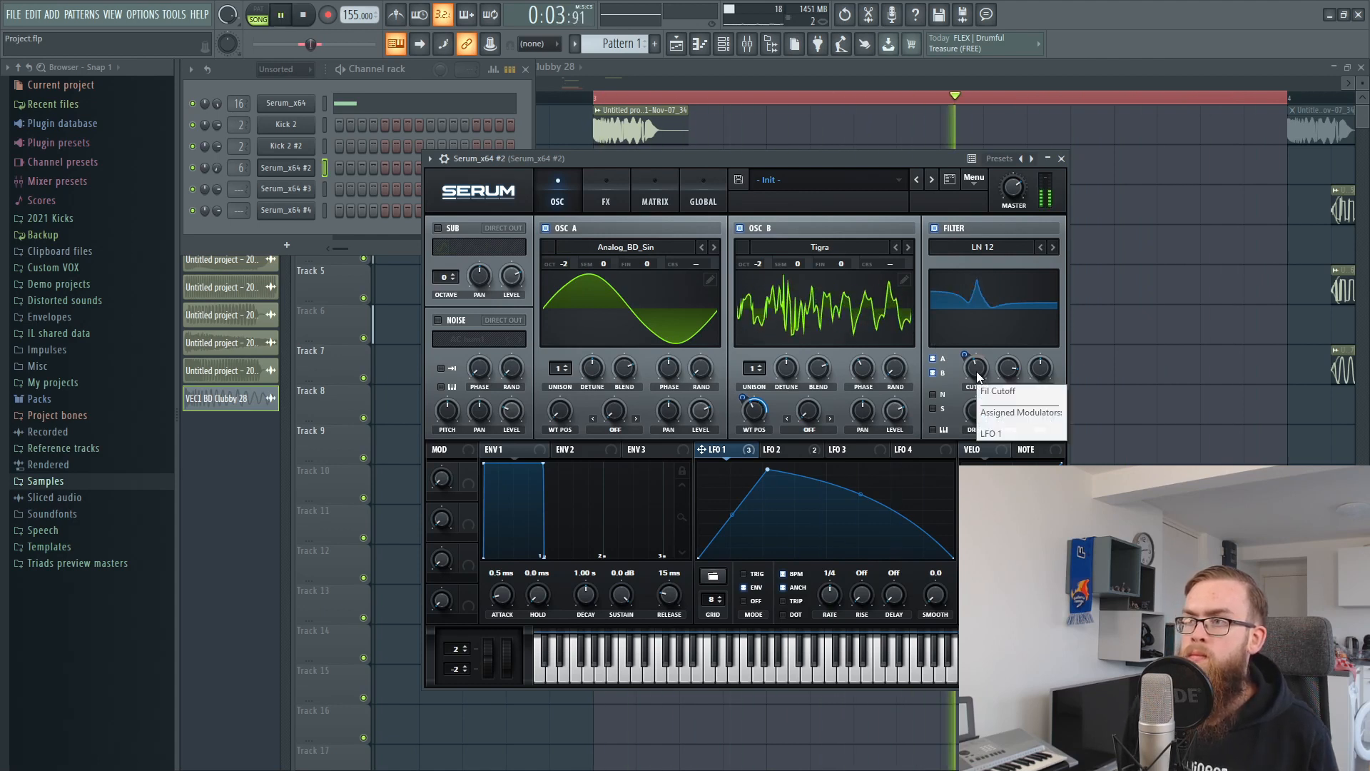
{"action": "left_click", "coordinate": [1003, 392]}
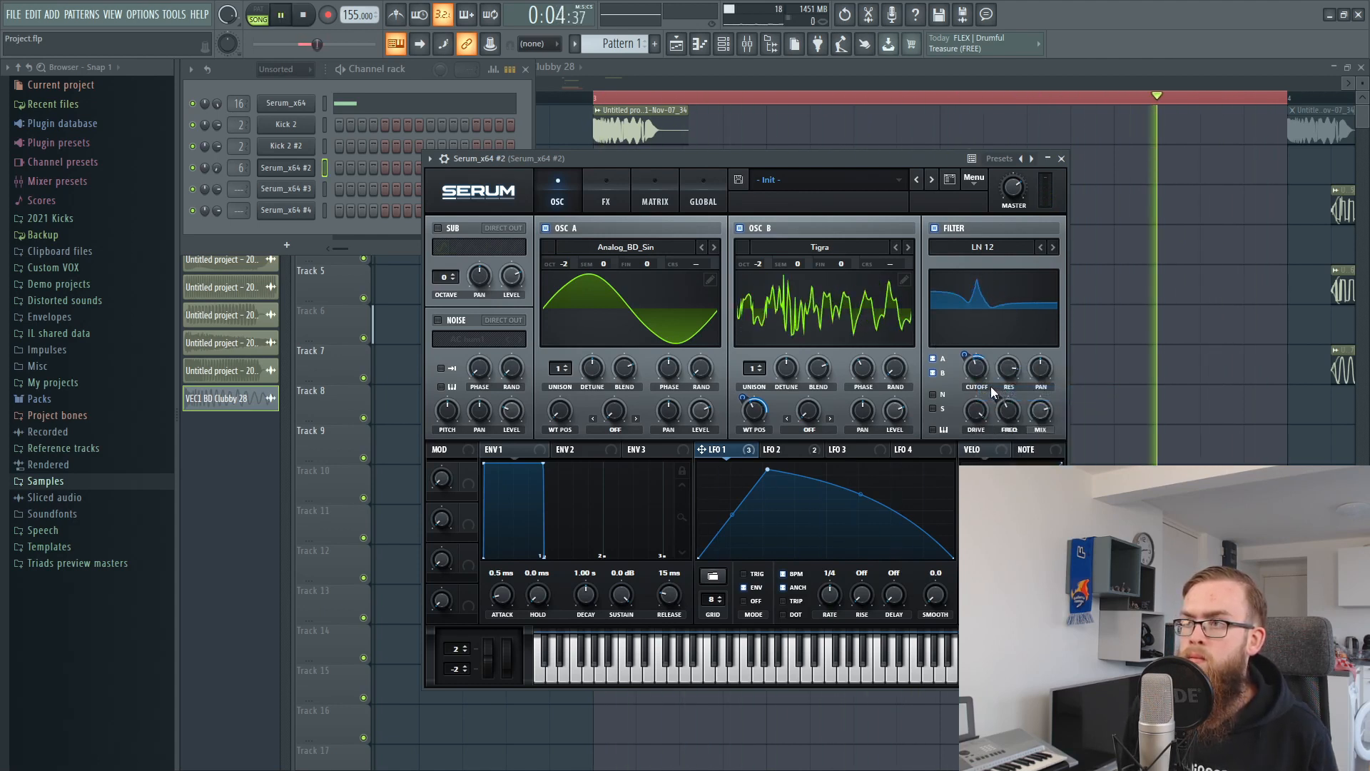
{"action": "right_click", "coordinate": [985, 389]}
{"action": "left_click", "coordinate": [987, 365]}
{"action": "key", "text": "space"}
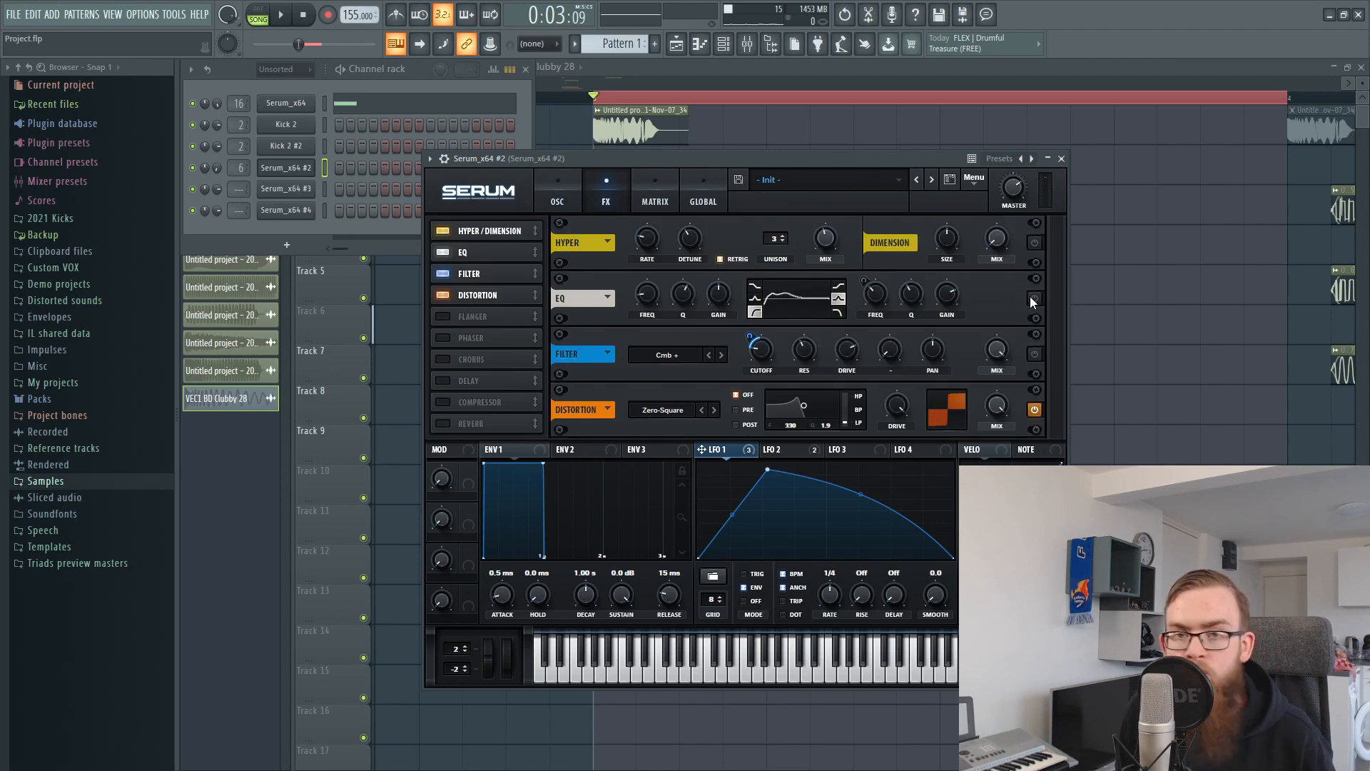
Step: Enable the EQ in Serum's FX chain and play the kick with it
{"action": "left_click", "coordinate": [1034, 298]}
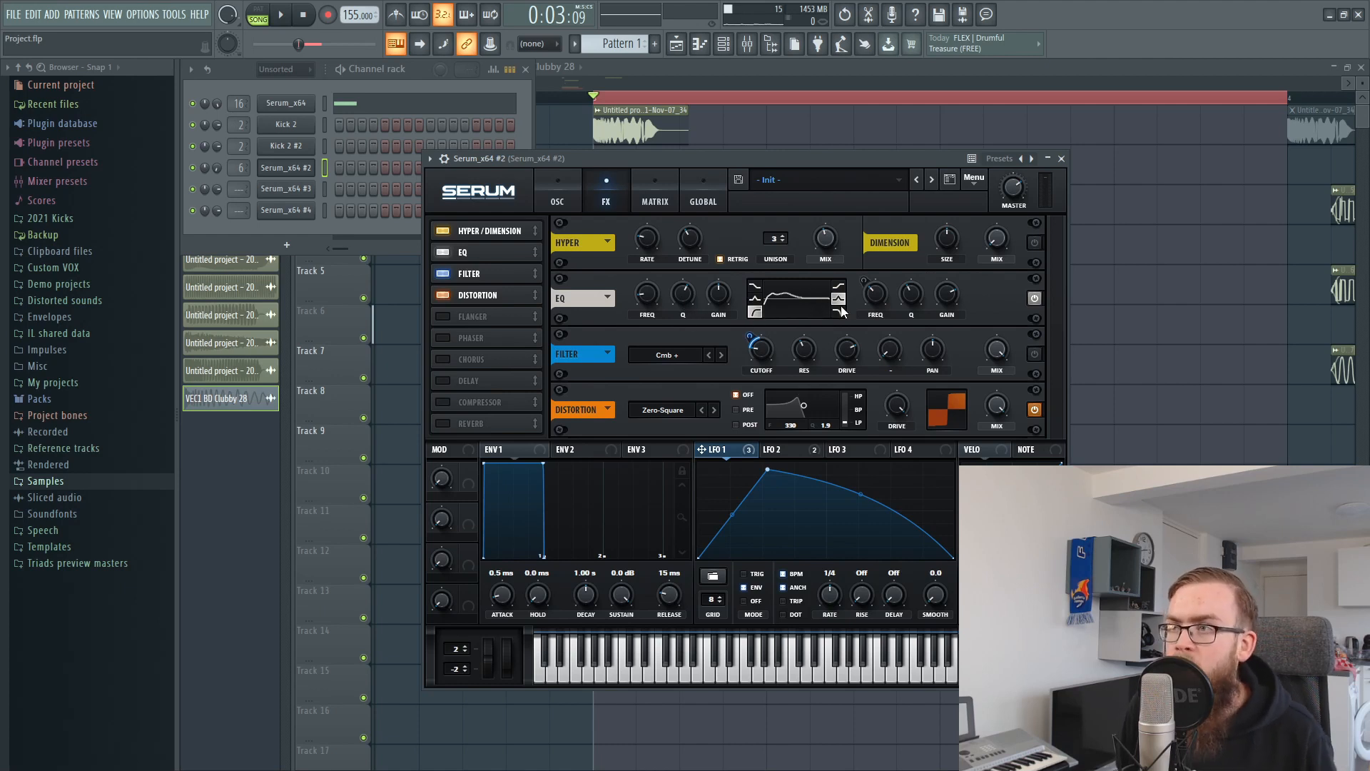
{"action": "left_click_drag", "start_coordinate": [682, 157], "coordinate": [676, 160]}
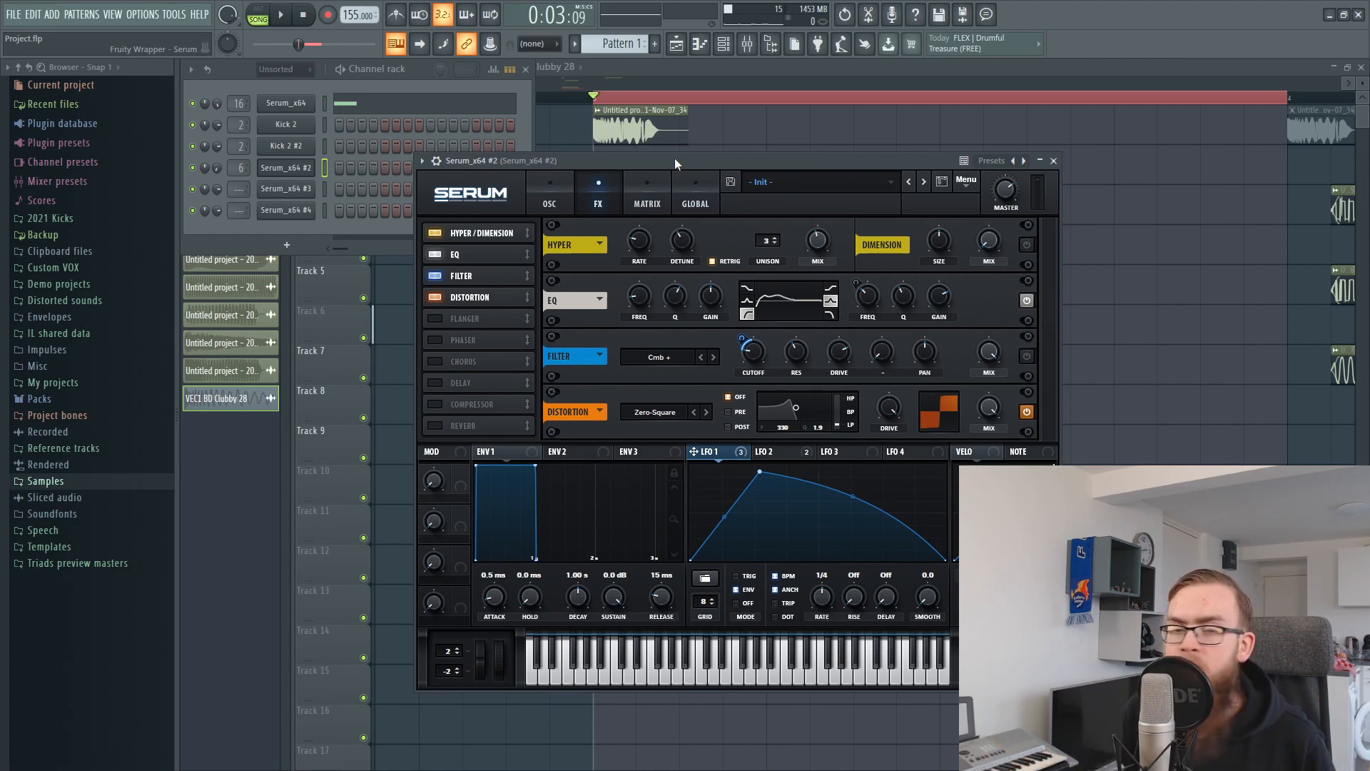
{"action": "key", "text": "space"}
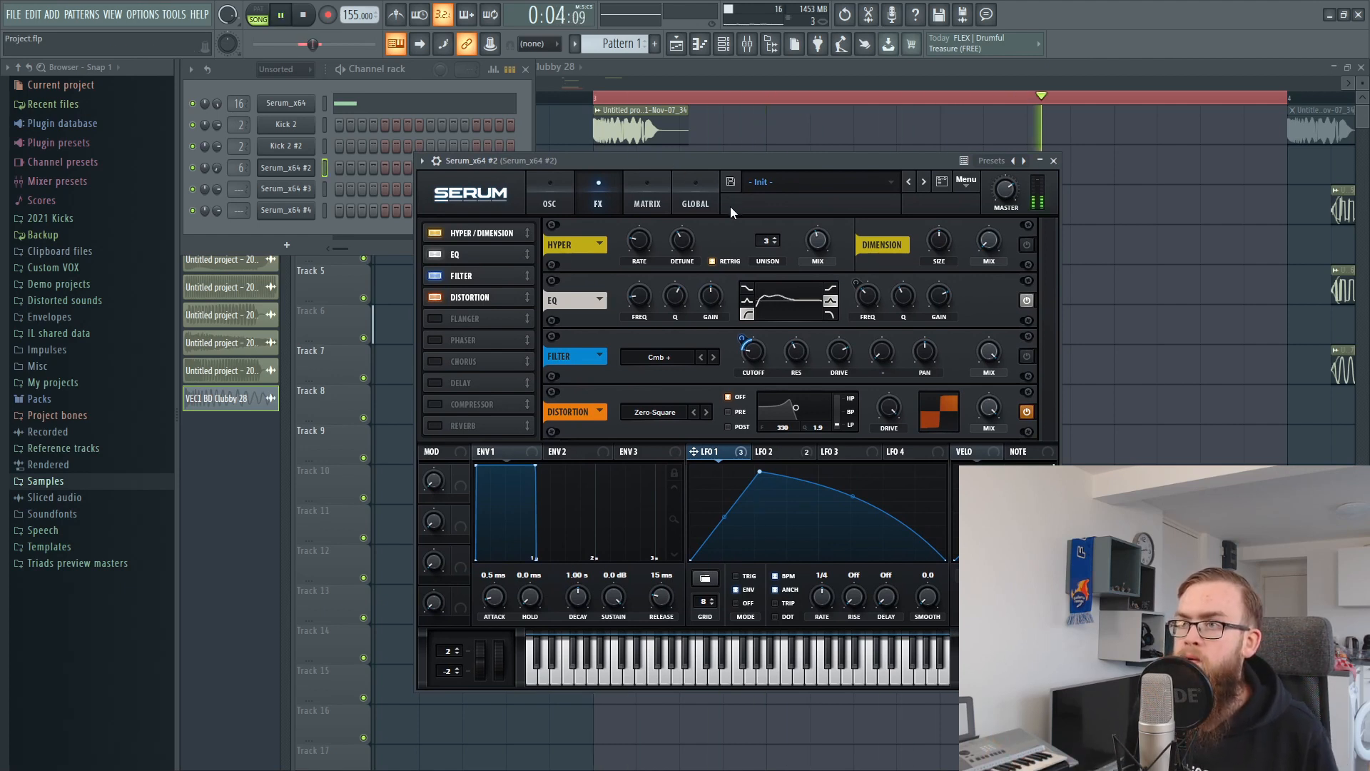
Step: Compare the kick with Serum's EQ switched off and on, leaving the EQ on
{"action": "left_click", "coordinate": [1026, 301]}
{"action": "key", "text": "space"}
{"action": "left_click", "coordinate": [1026, 300]}
{"action": "left_click", "coordinate": [1025, 301]}
{"action": "key", "text": "space"}
{"action": "key", "text": "space"}
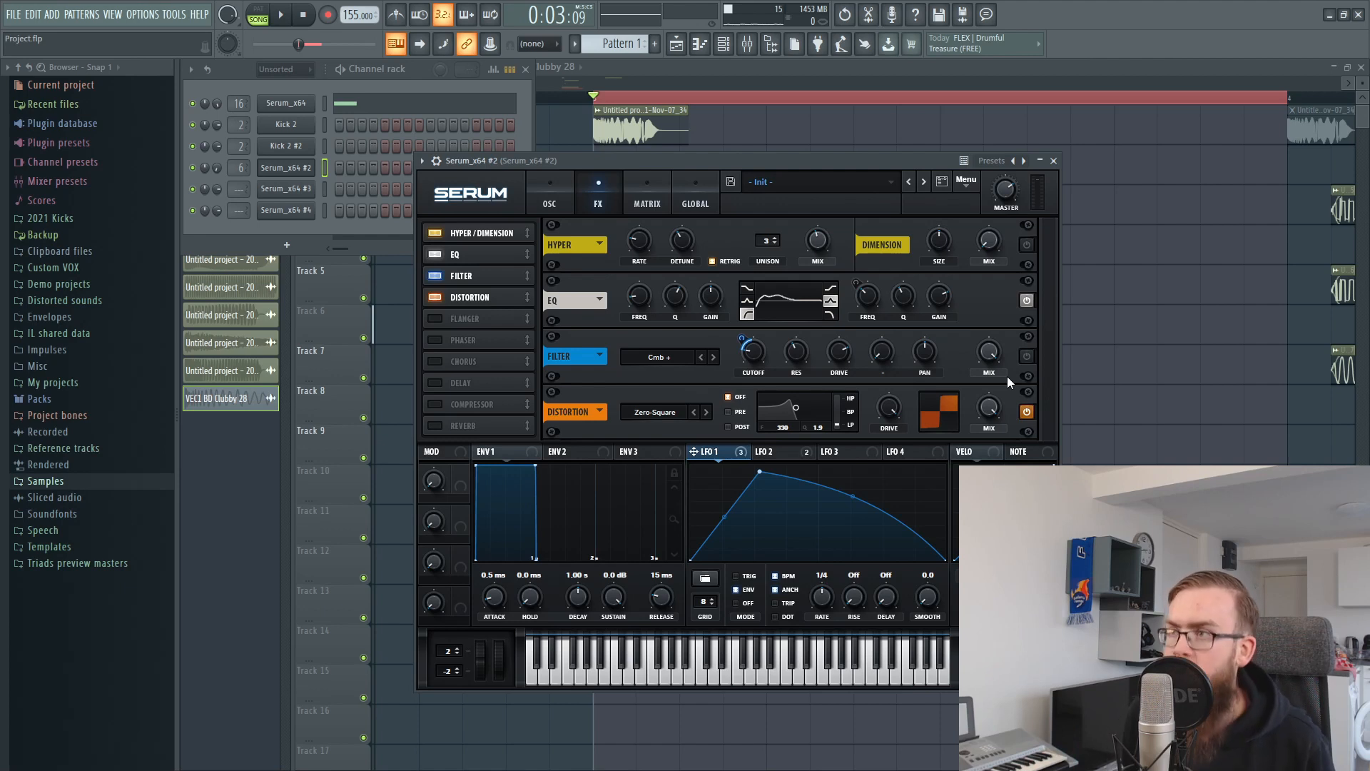
Step: Enable the Cmb + filter in Serum's FX chain and bypass LFO 1 on its Cutoff
{"action": "key", "text": "space"}
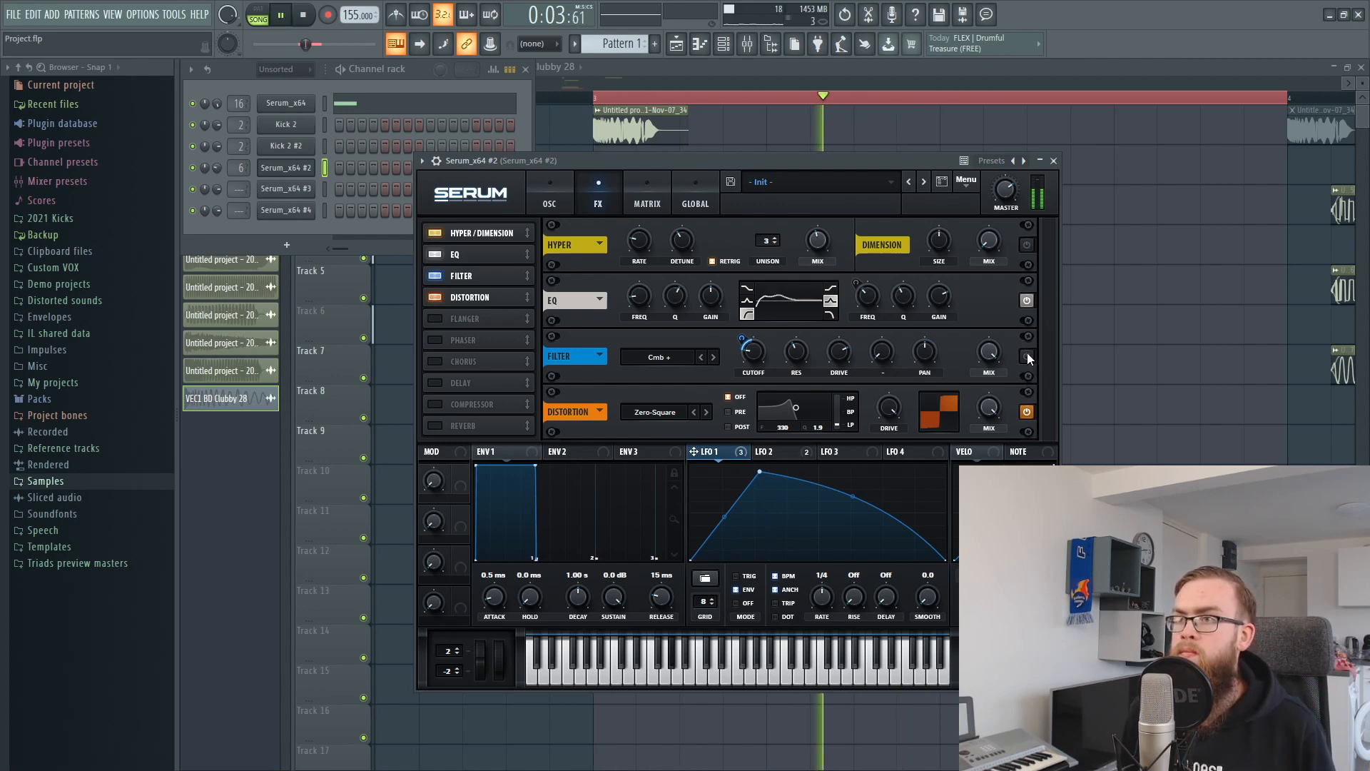
{"action": "key", "text": "space"}
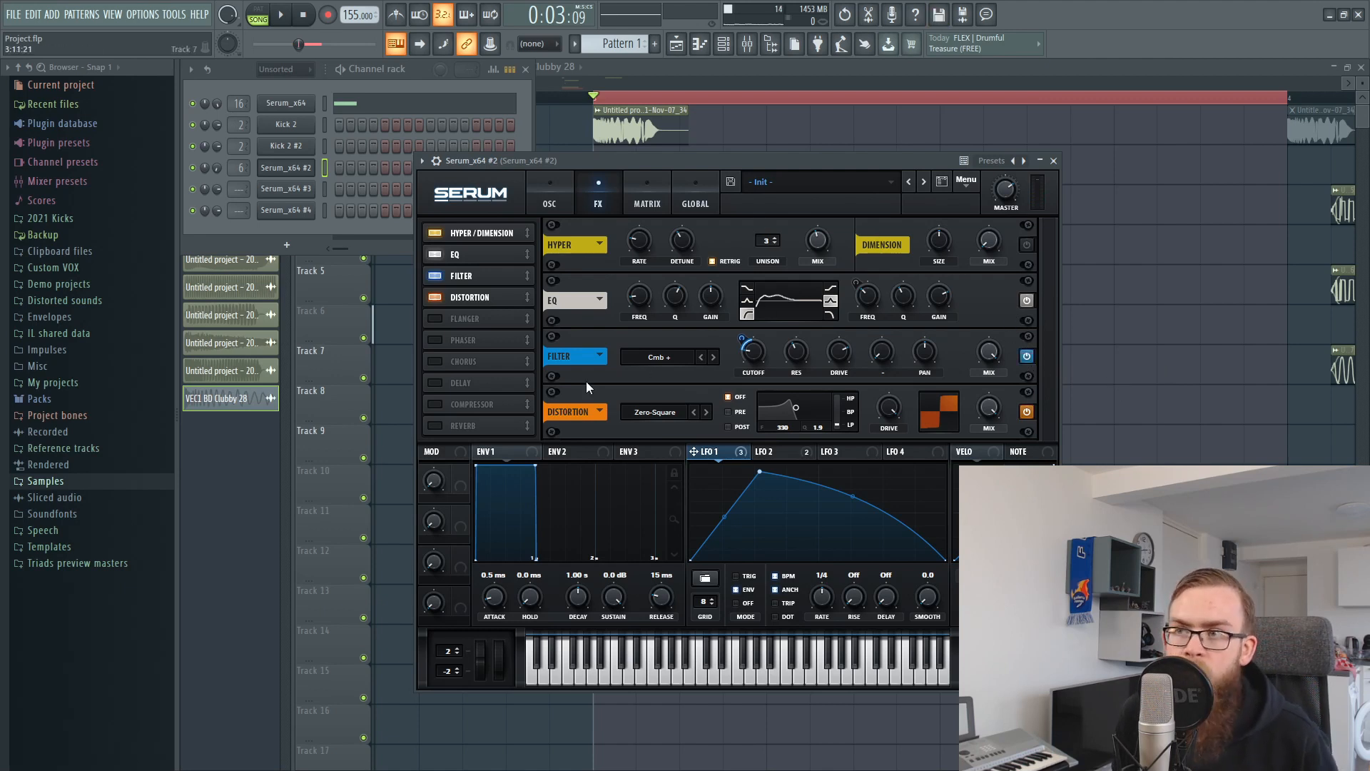
{"action": "right_click", "coordinate": [756, 348]}
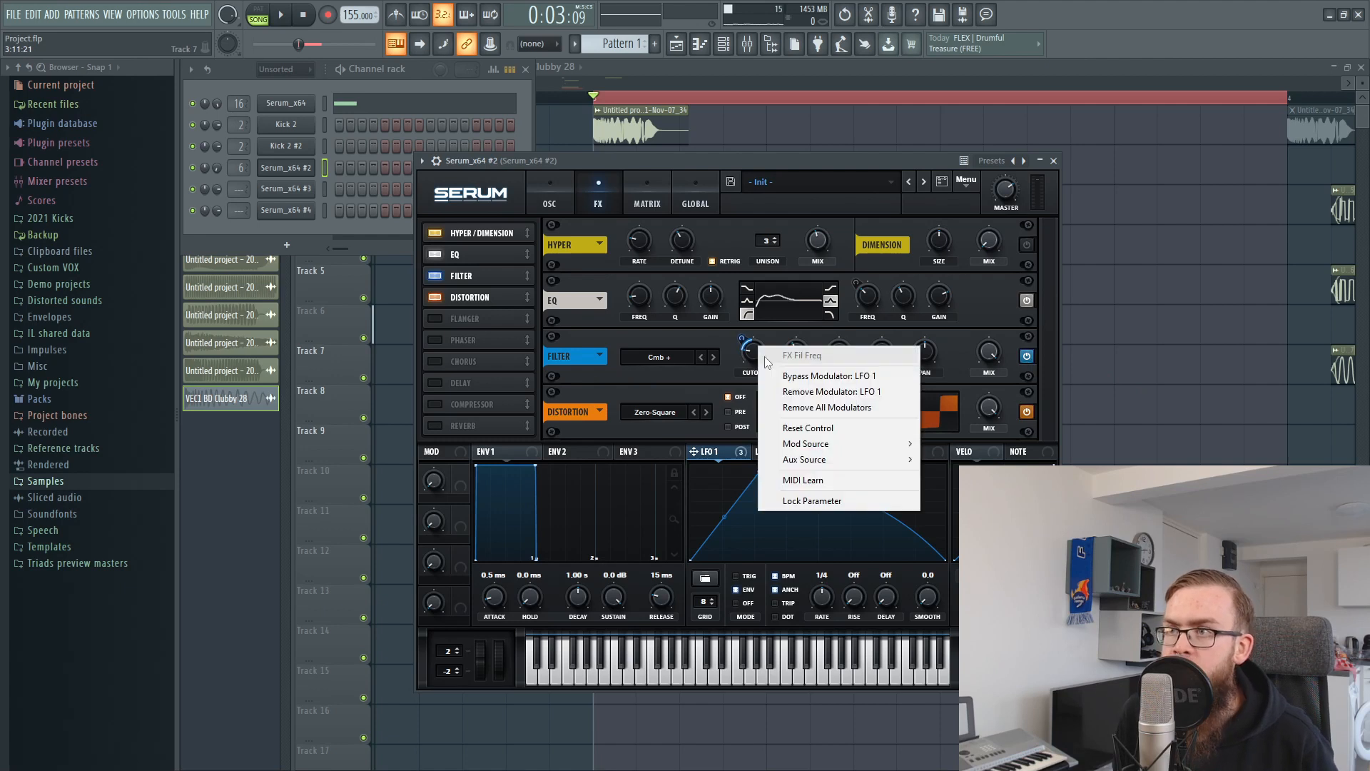
{"action": "left_click", "coordinate": [782, 376]}
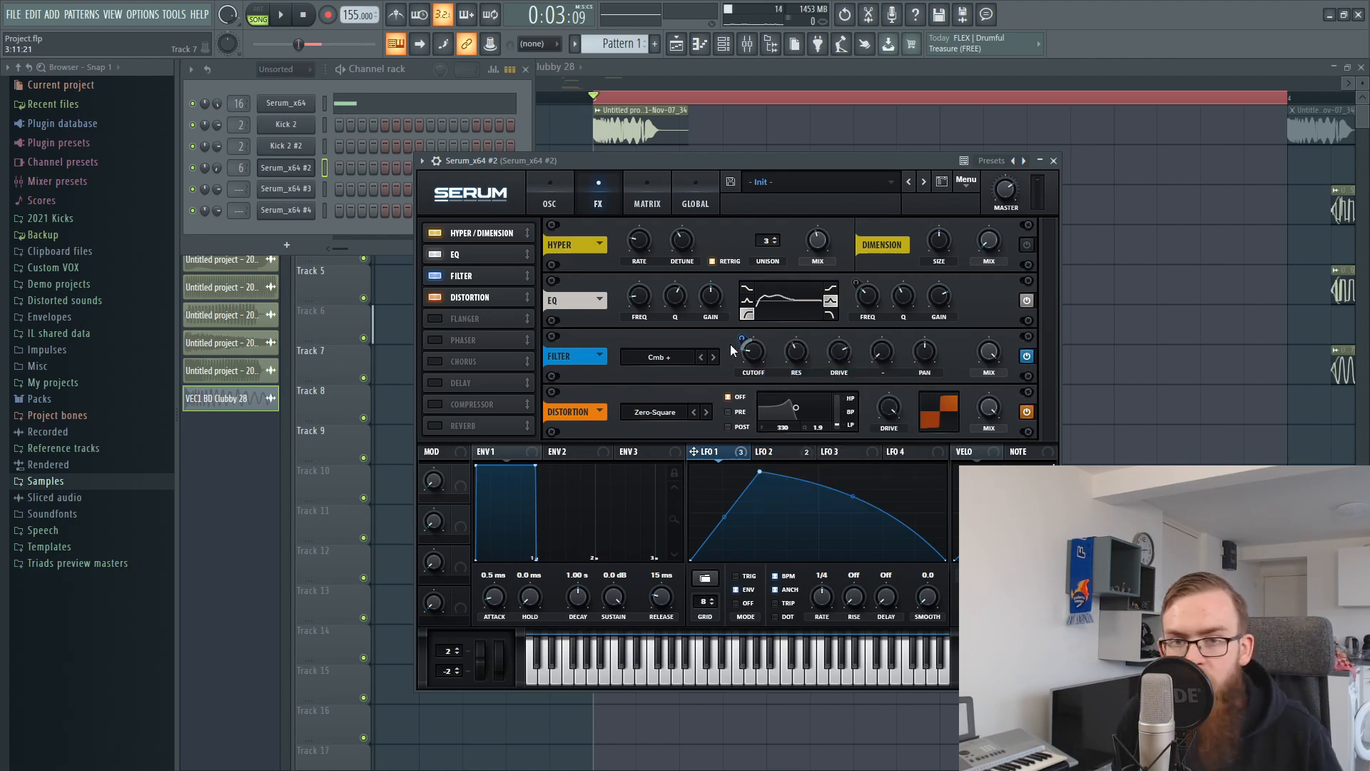
Step: Audition the static Cmb + filter, switching it off and back on during playback
{"action": "key", "text": "space"}
{"action": "left_click", "coordinate": [1026, 356]}
{"action": "left_click", "coordinate": [1027, 357]}
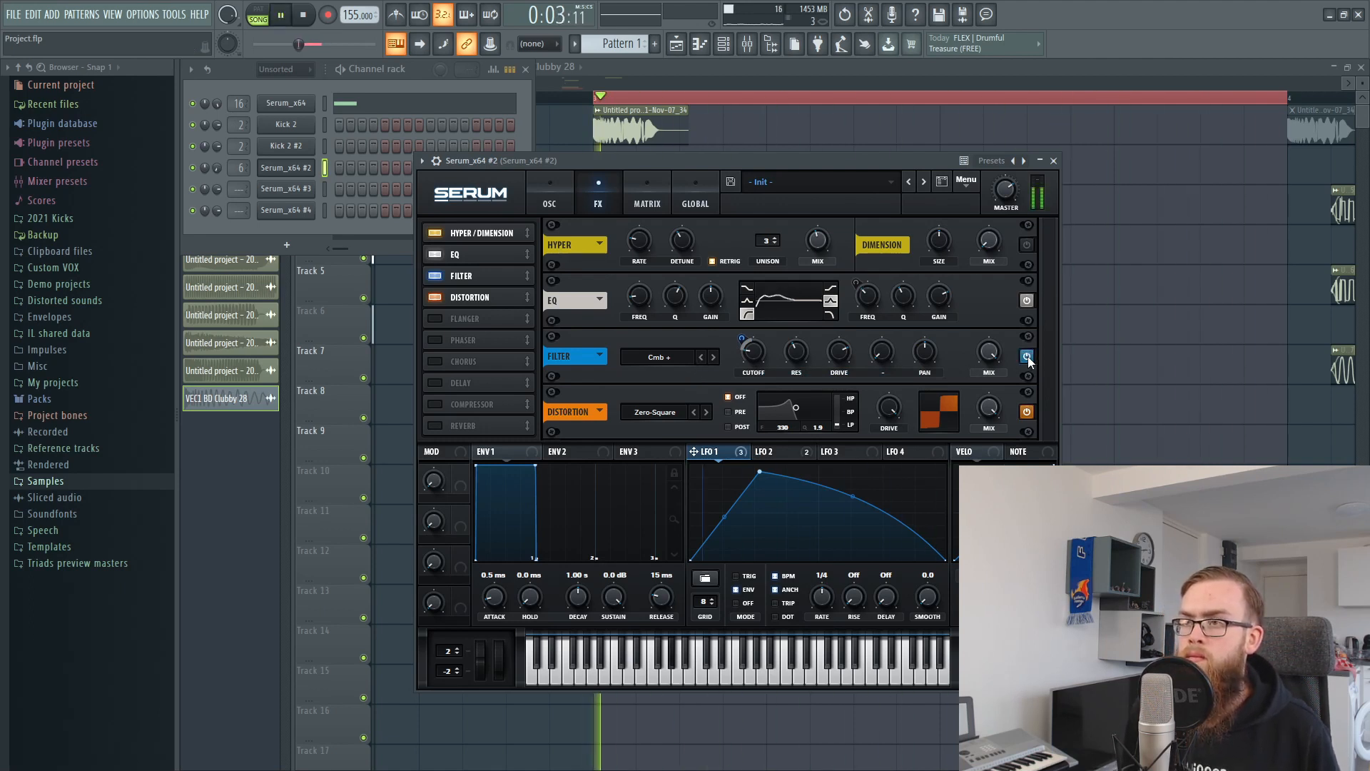
{"action": "key", "text": "space"}
Step: Reactivate the LFO 1 modulator on the Cmb + filter's Cutoff and audition the modulated result
{"action": "right_click", "coordinate": [745, 337]}
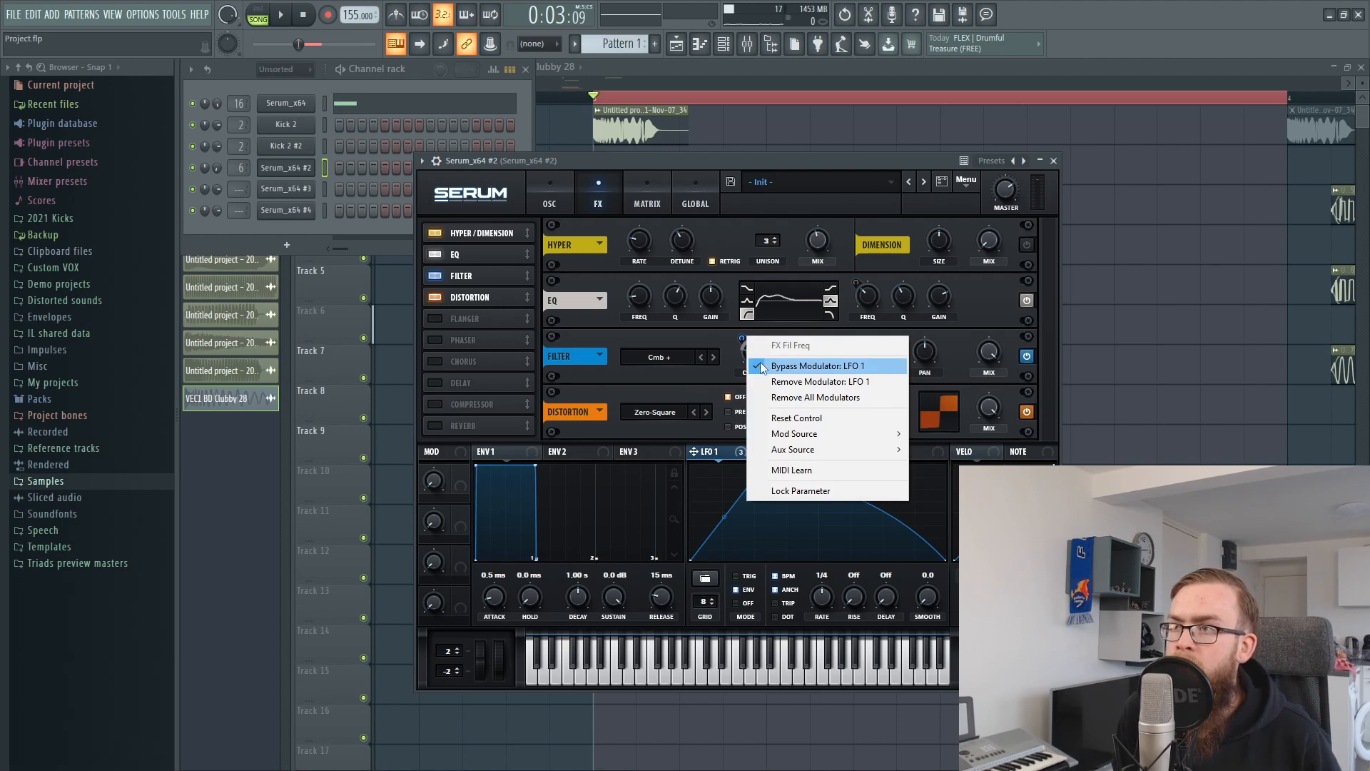
{"action": "left_click", "coordinate": [760, 365]}
{"action": "right_click", "coordinate": [743, 368]}
{"action": "left_click", "coordinate": [749, 363]}
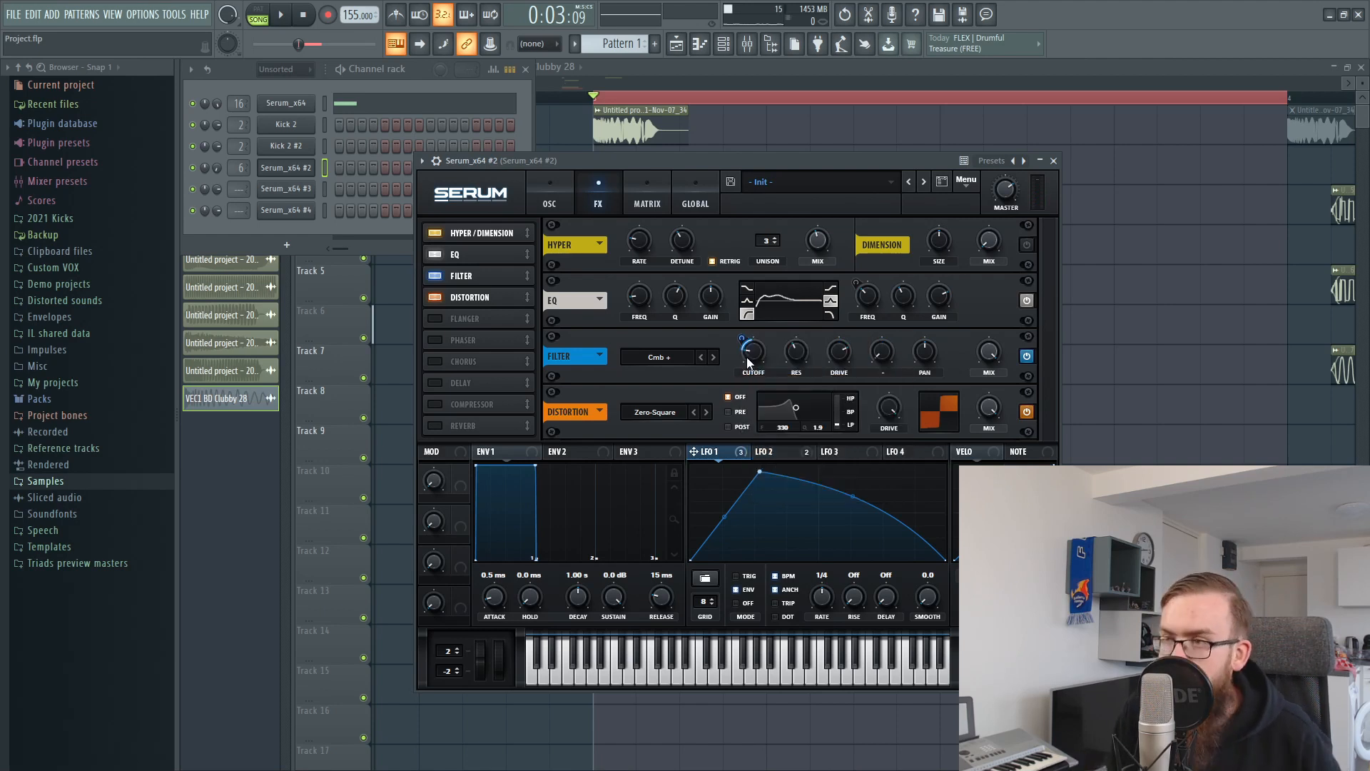
{"action": "key", "text": "space"}
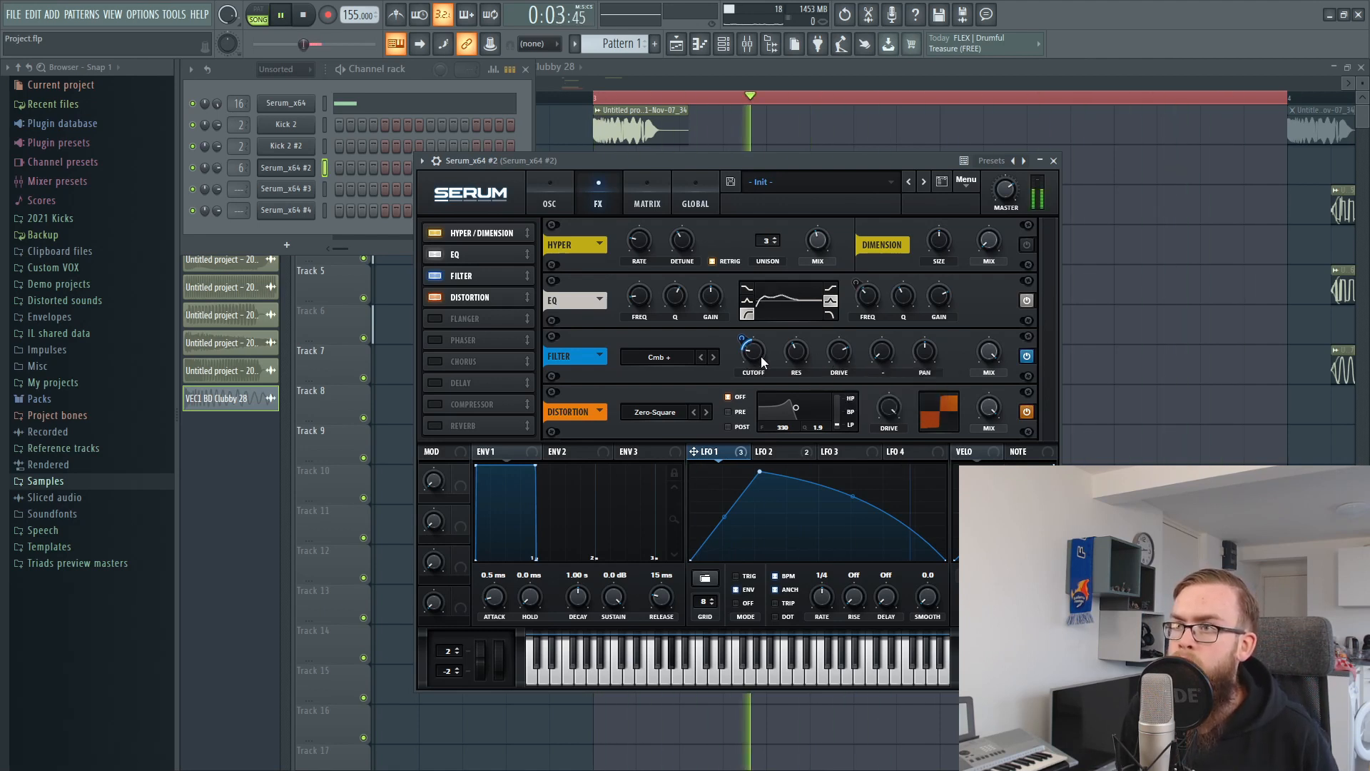
{"action": "key", "text": "space"}
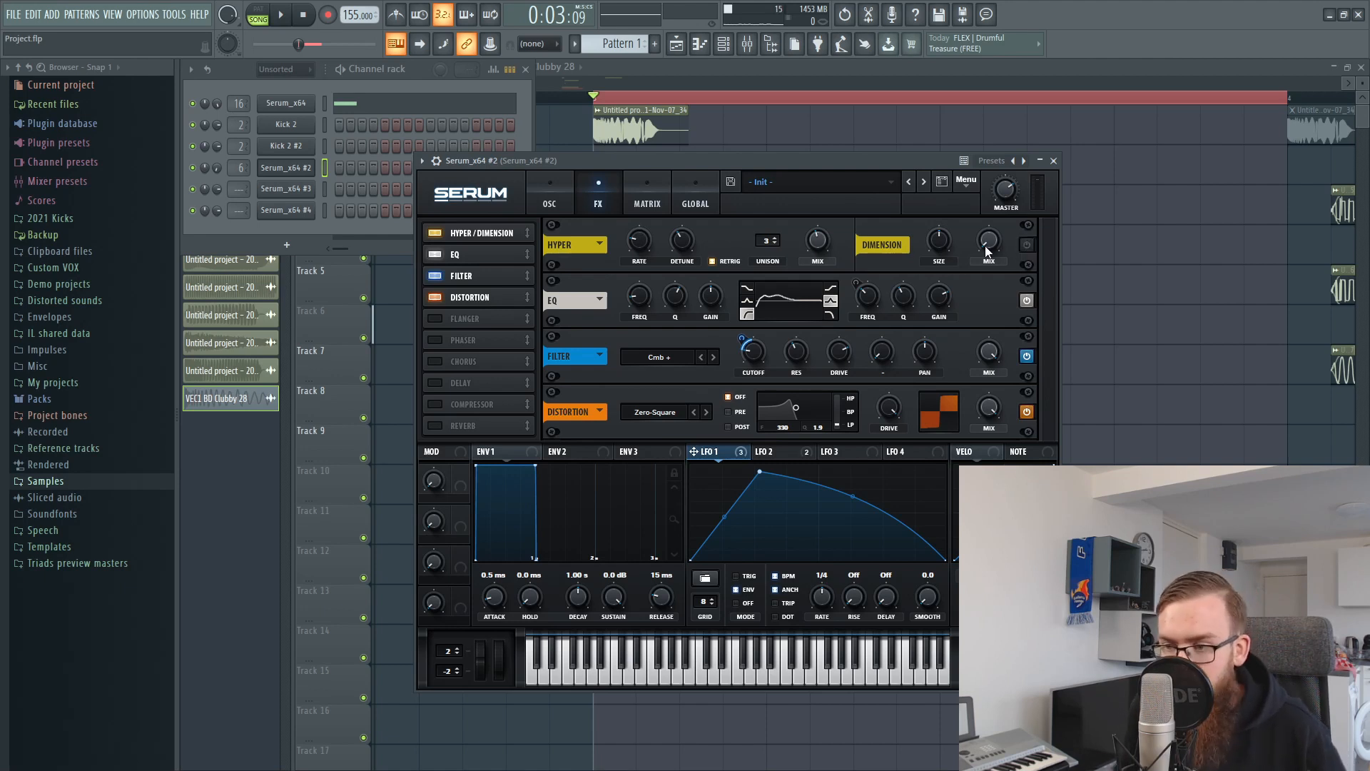
Step: Enable the Hyper/Dimension effect and compare the kick with and without it
{"action": "key", "text": "space"}
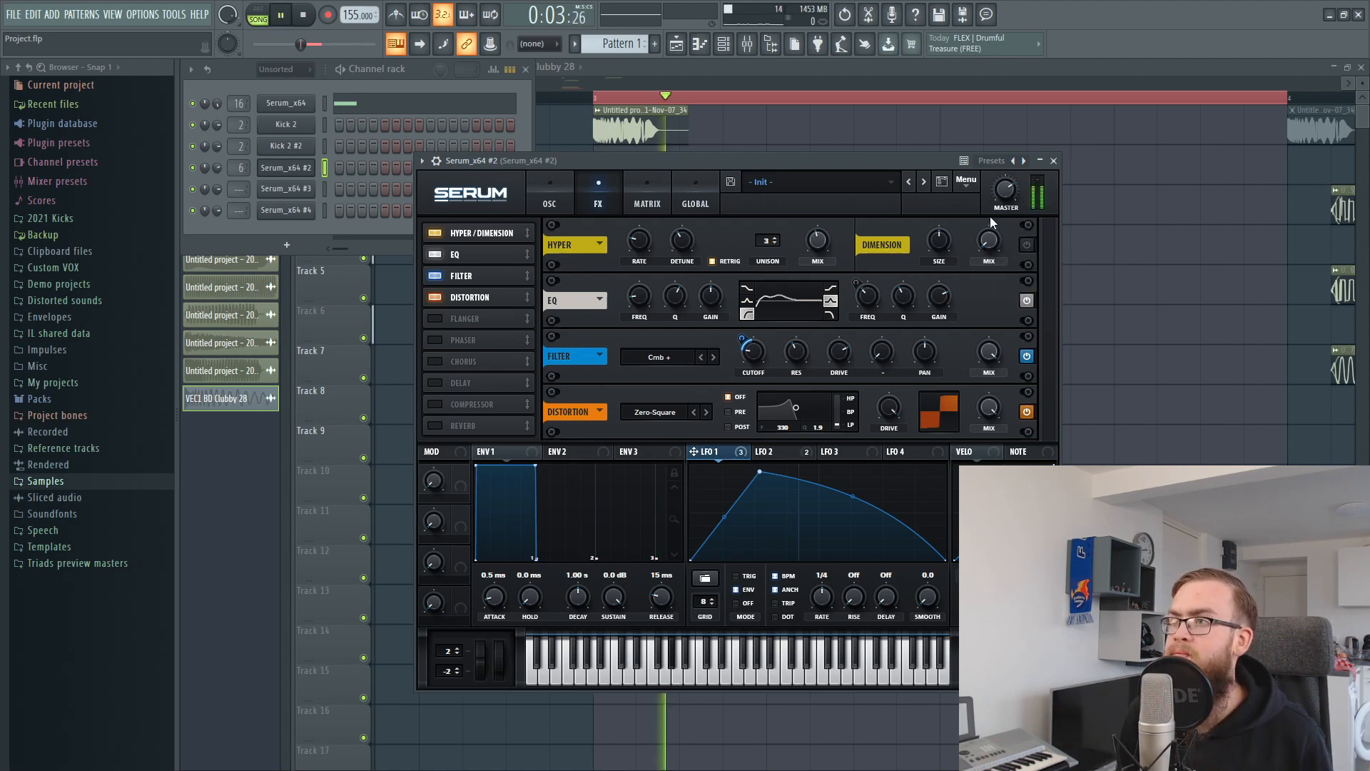
{"action": "left_click", "coordinate": [1027, 245]}
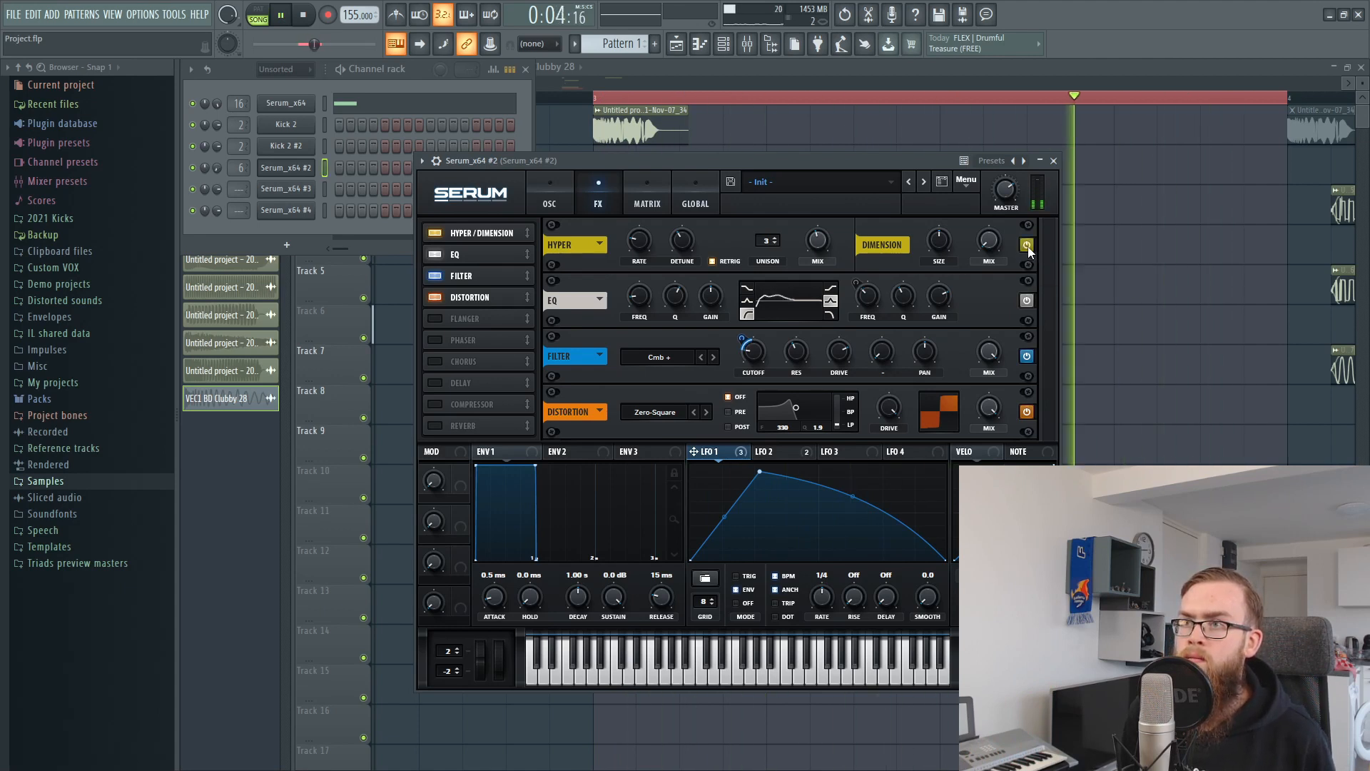
{"action": "left_click", "coordinate": [1028, 245]}
{"action": "key", "text": "space"}
{"action": "left_click", "coordinate": [1028, 246]}
Step: Return to Serum's oscillator page and view the LFO 2 shape
{"action": "left_click", "coordinate": [564, 196]}
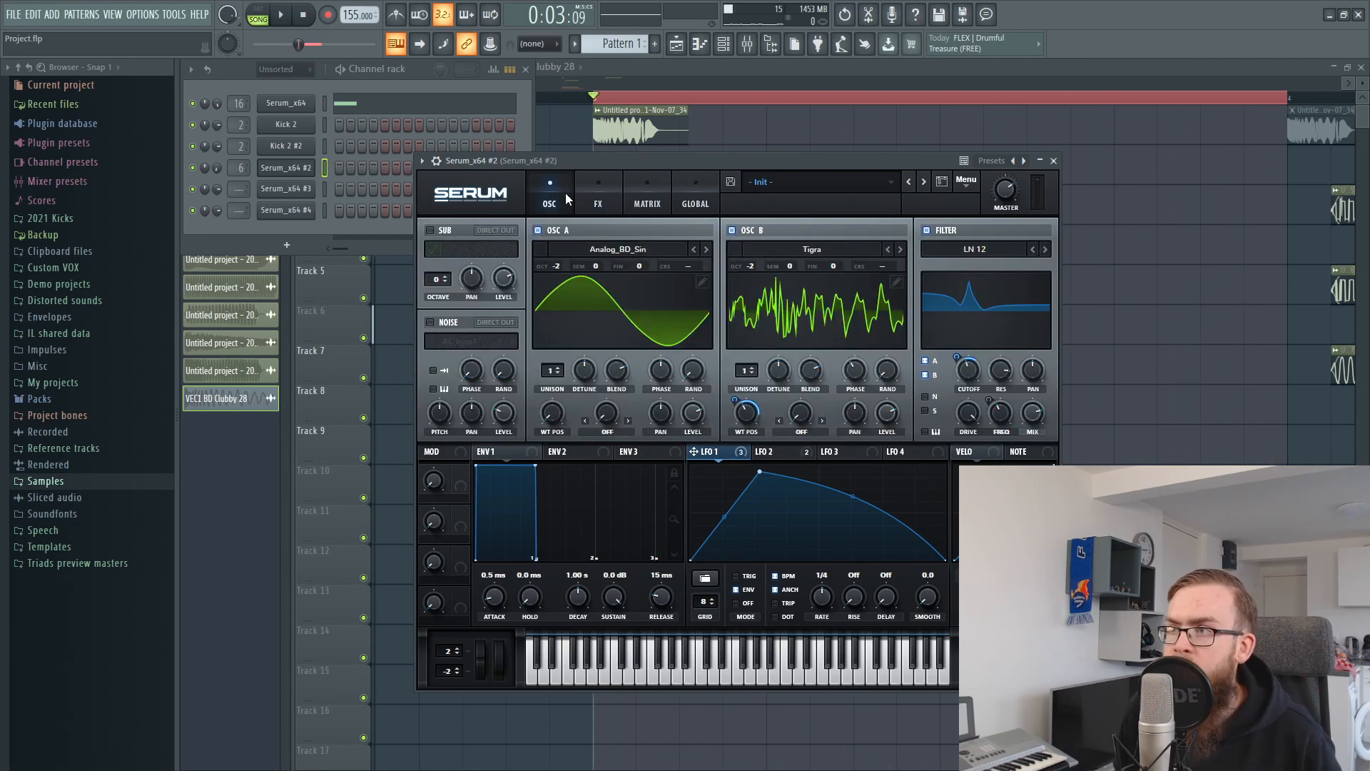
{"action": "left_click", "coordinate": [776, 453]}
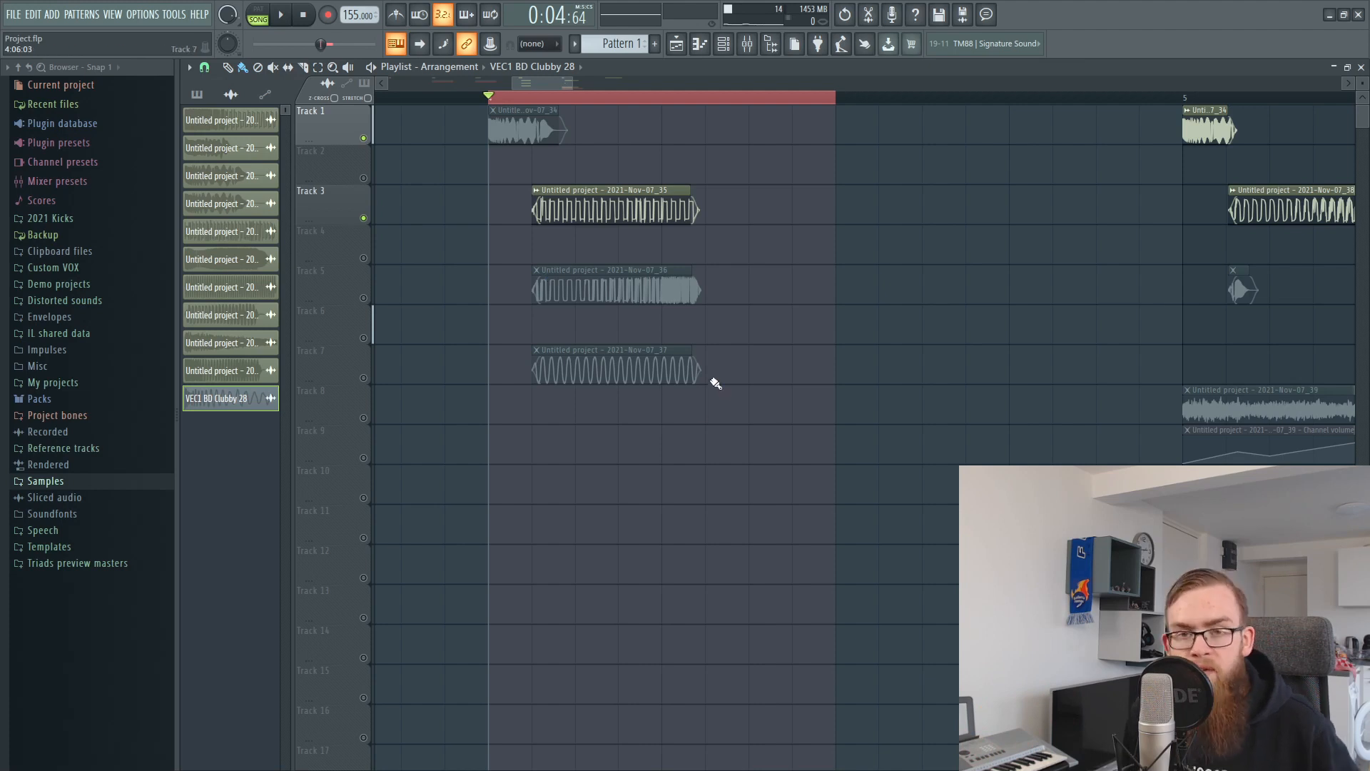
Step: Solo Track 5 in the playlist and audition its rendered tail clip
{"action": "right_click", "coordinate": [364, 299]}
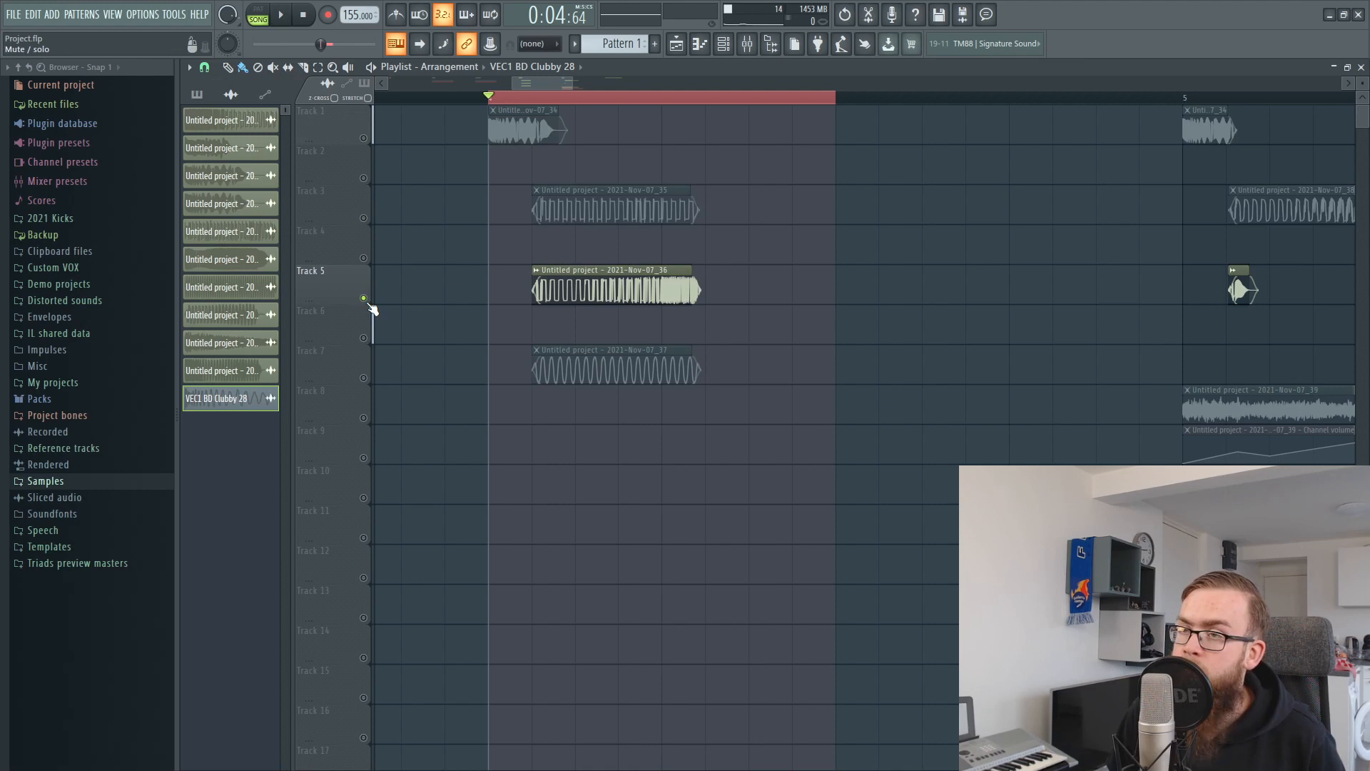
{"action": "key", "text": "space"}
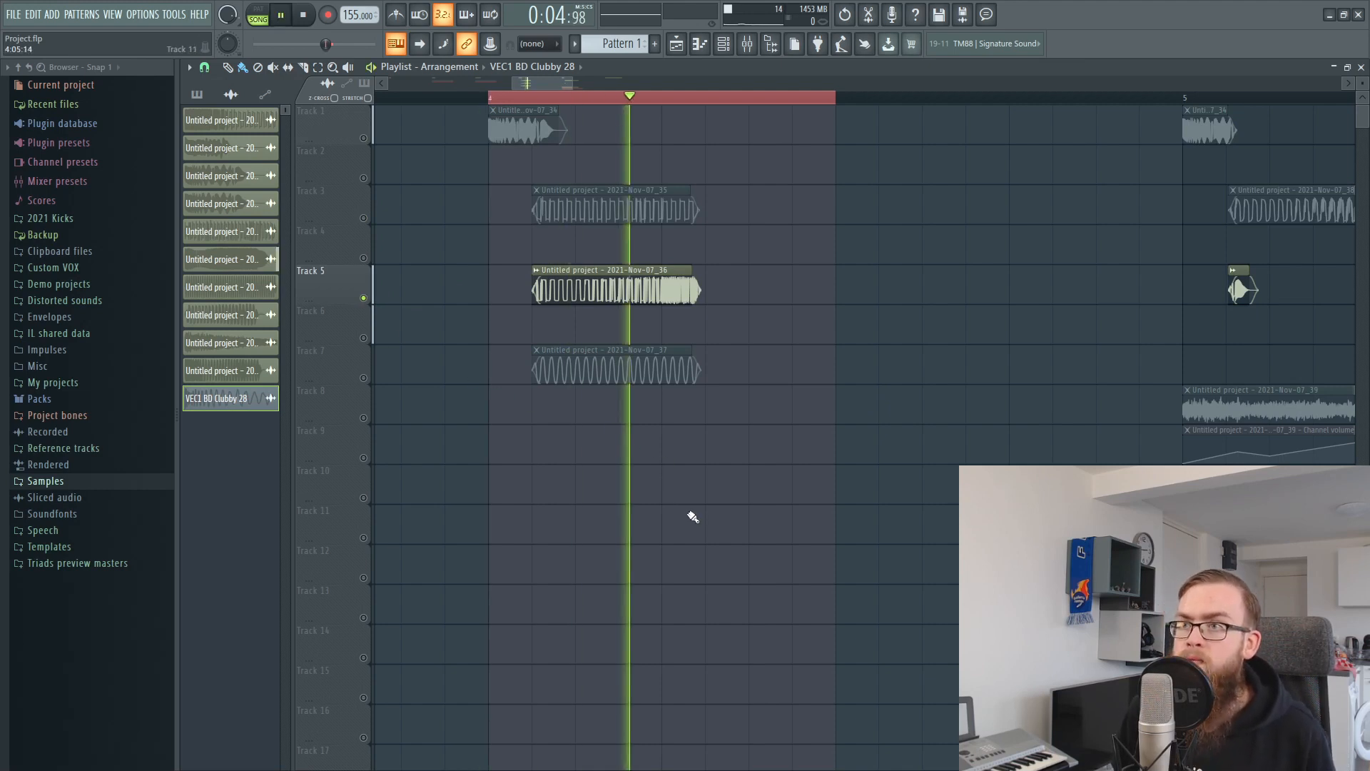
{"action": "key", "text": "space"}
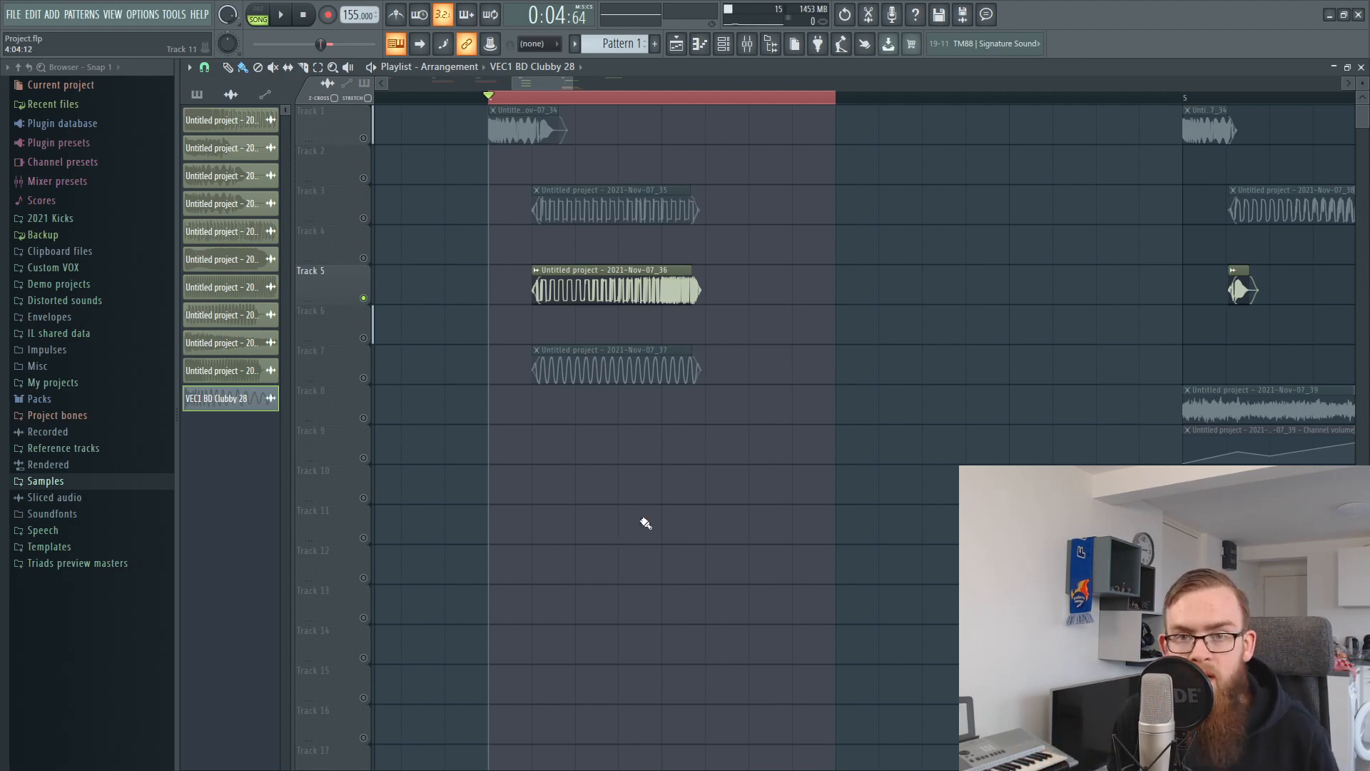
Step: Open Serum_x64 #3 and review its FFT_SQUEAL and Reesey Mess oscillators, LFO 1 shape and effects chain
{"action": "left_click", "coordinate": [723, 44]}
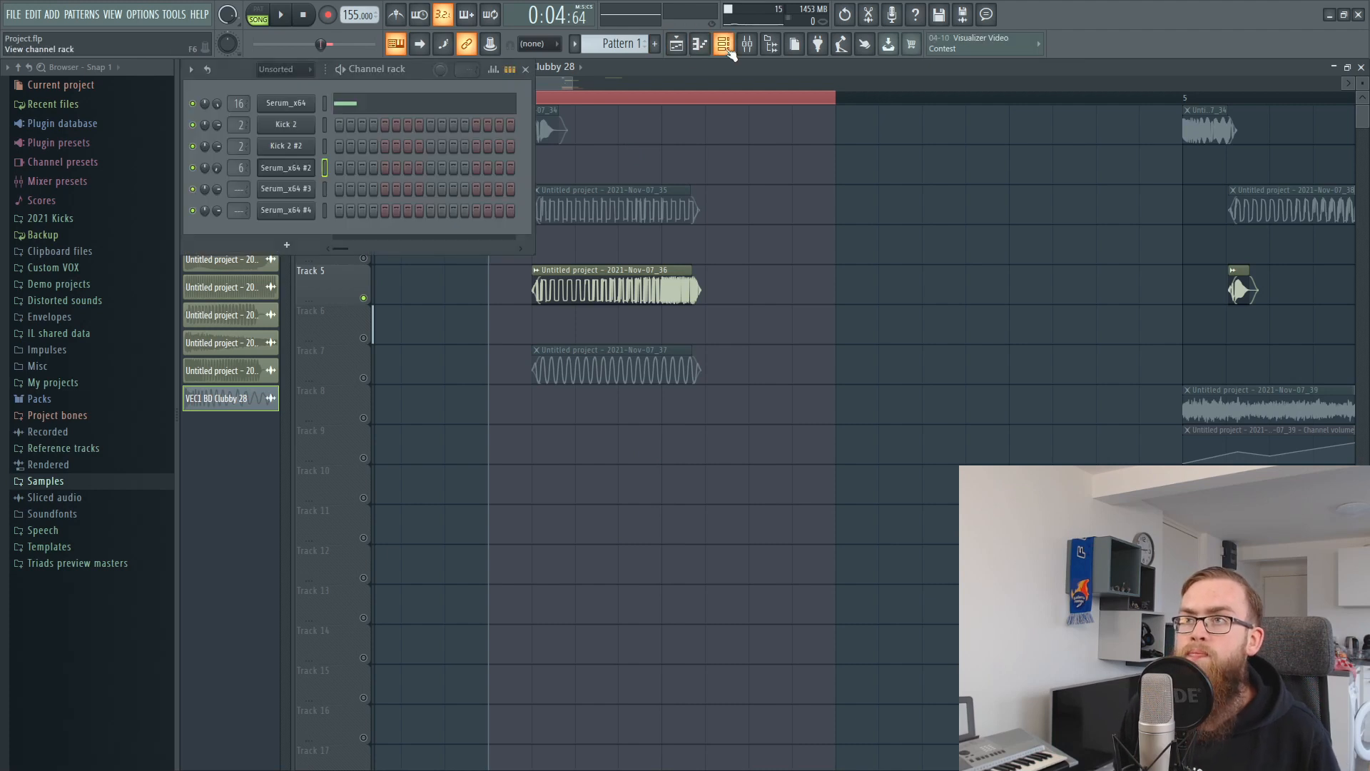
{"action": "left_click", "coordinate": [302, 188]}
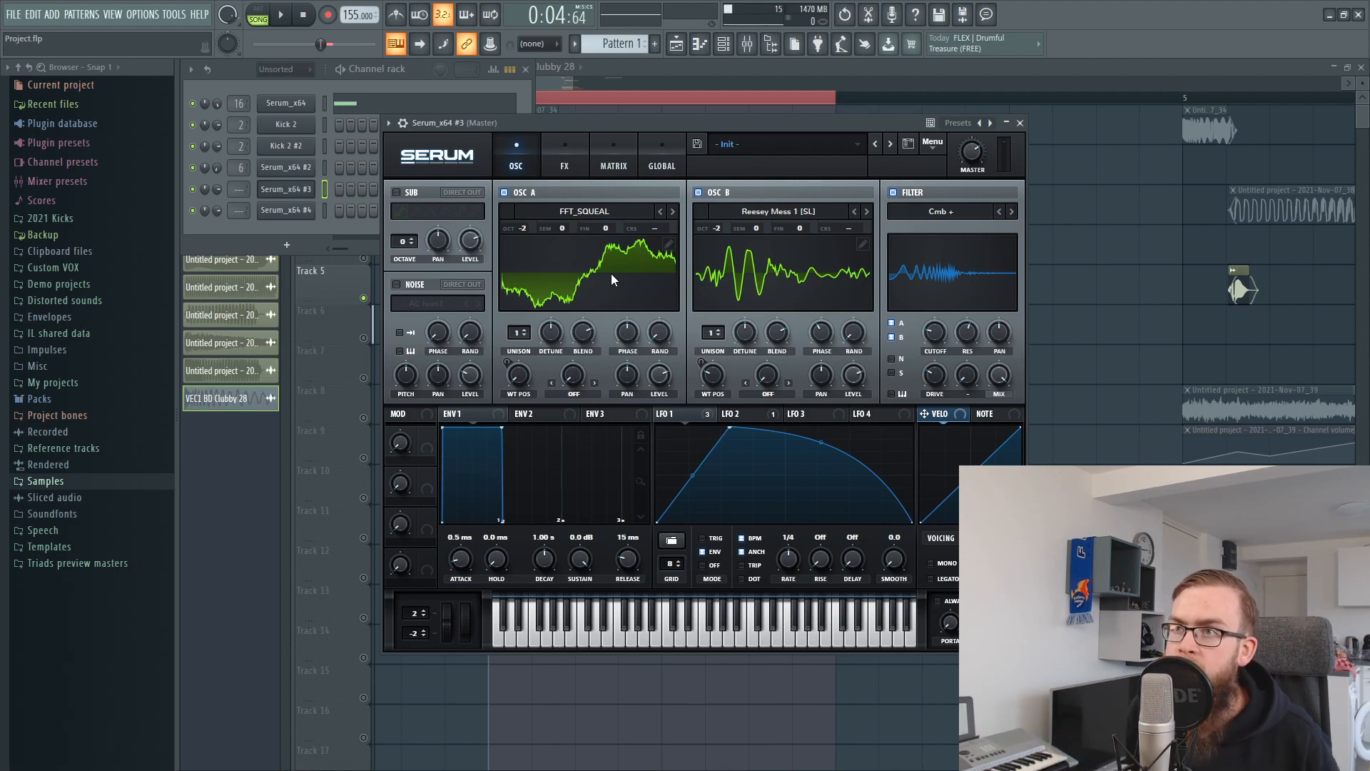
{"action": "left_click", "coordinate": [682, 414]}
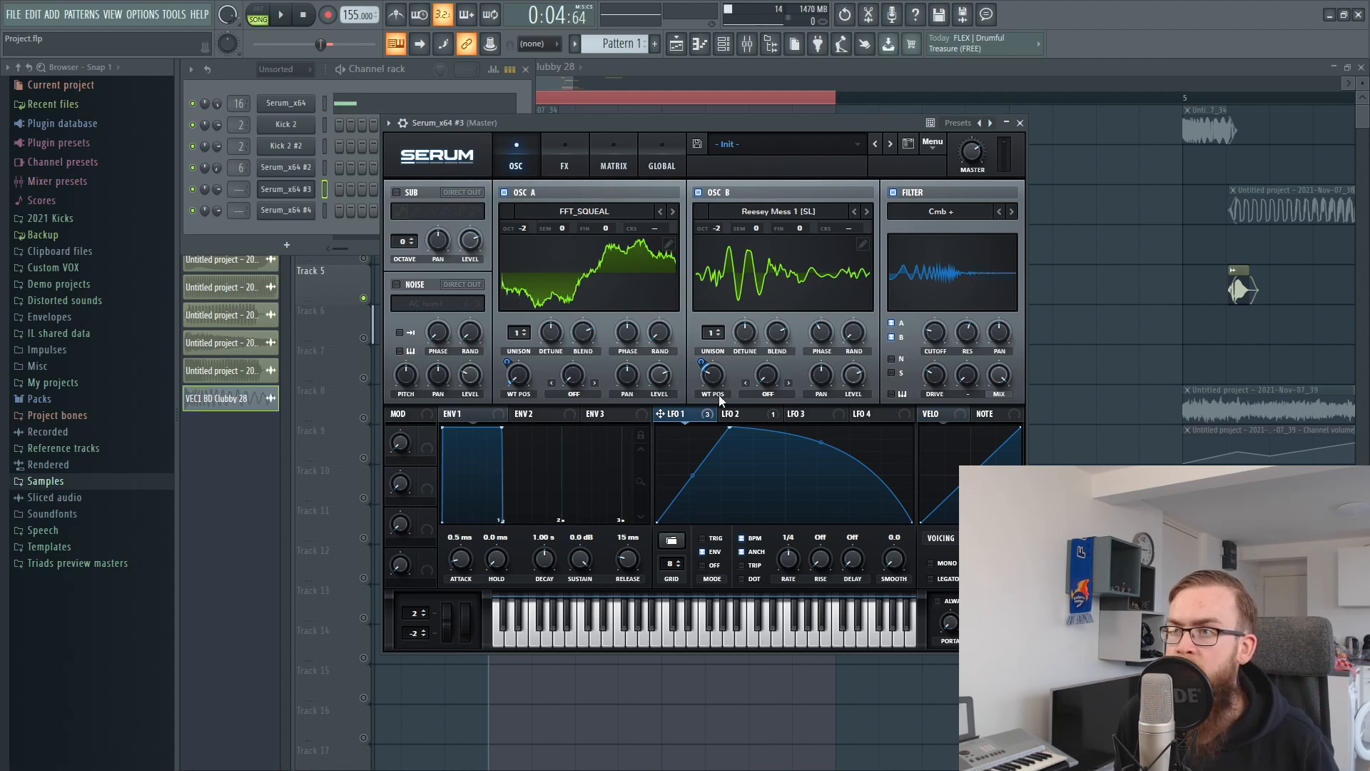
{"action": "left_click", "coordinate": [576, 155]}
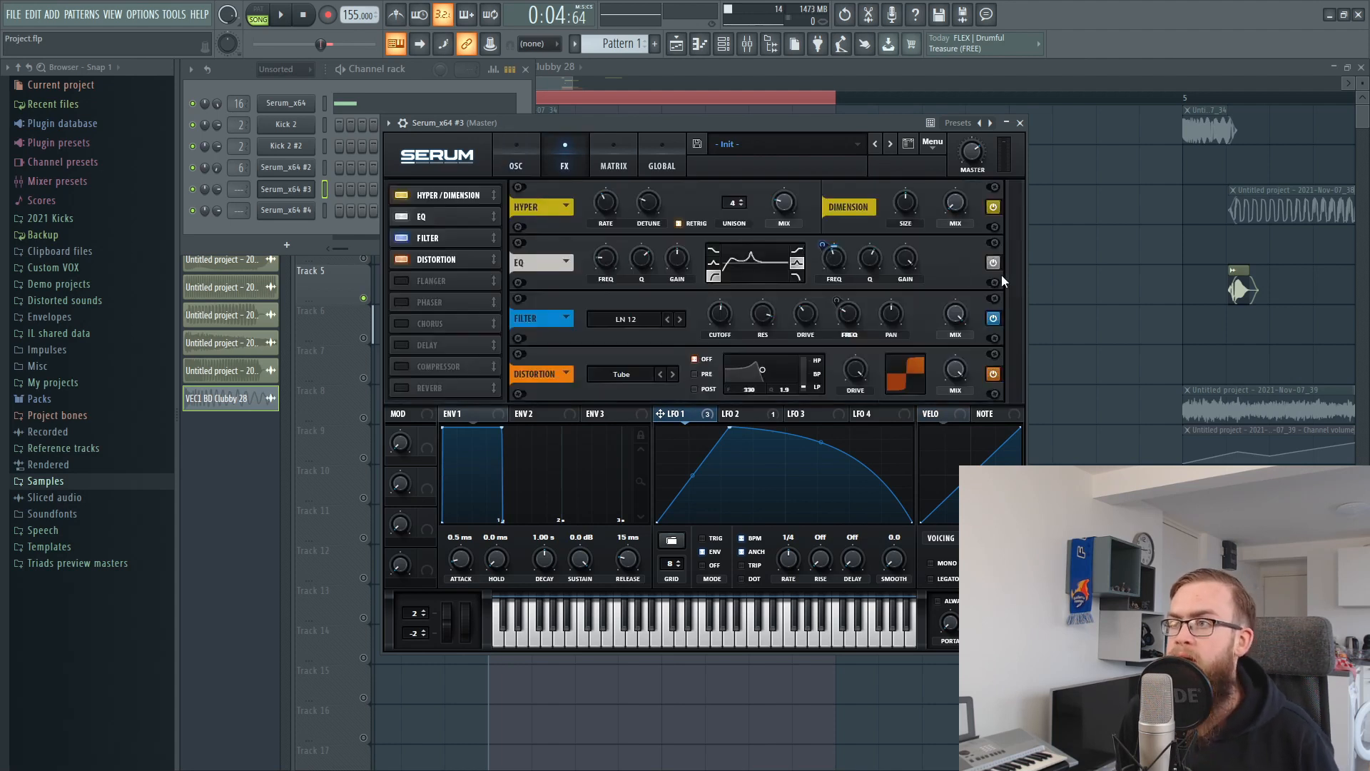
{"action": "left_click", "coordinate": [528, 157]}
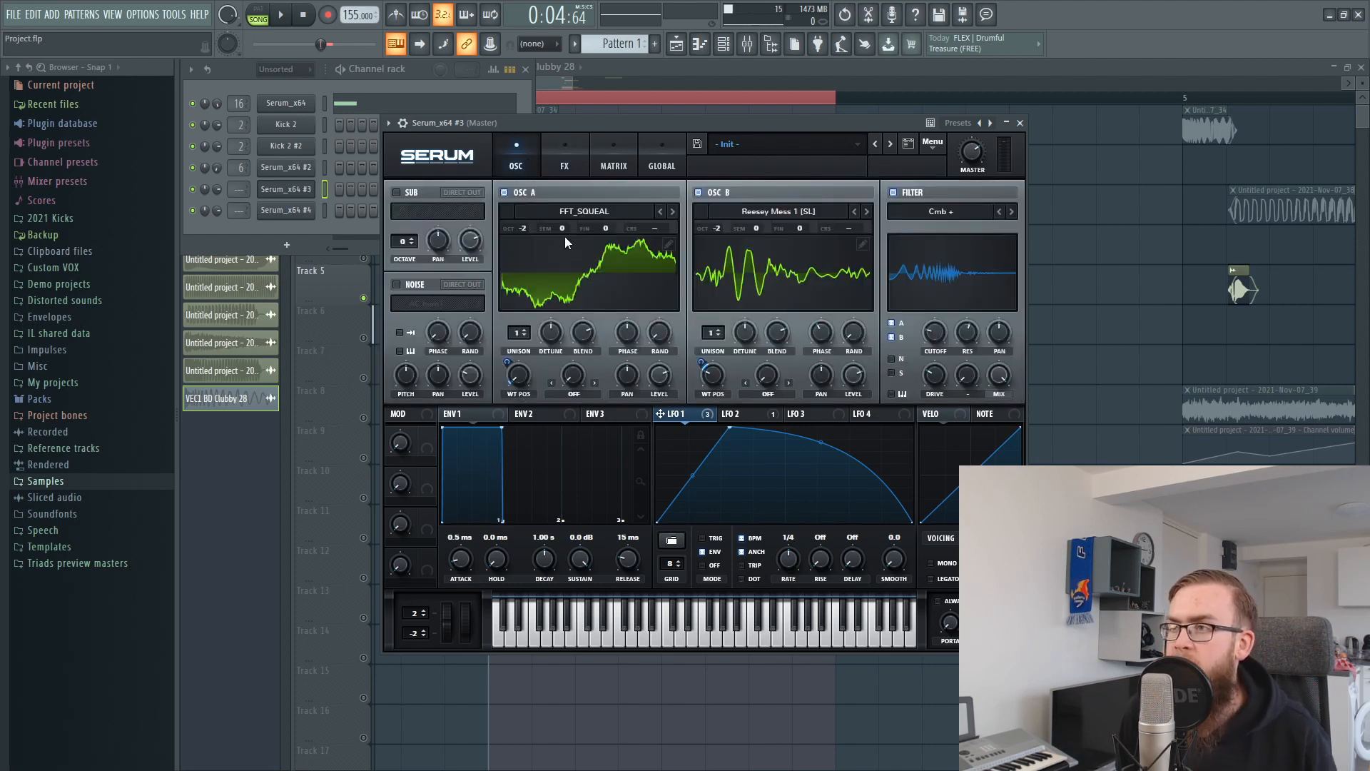
{"action": "left_click", "coordinate": [550, 88]}
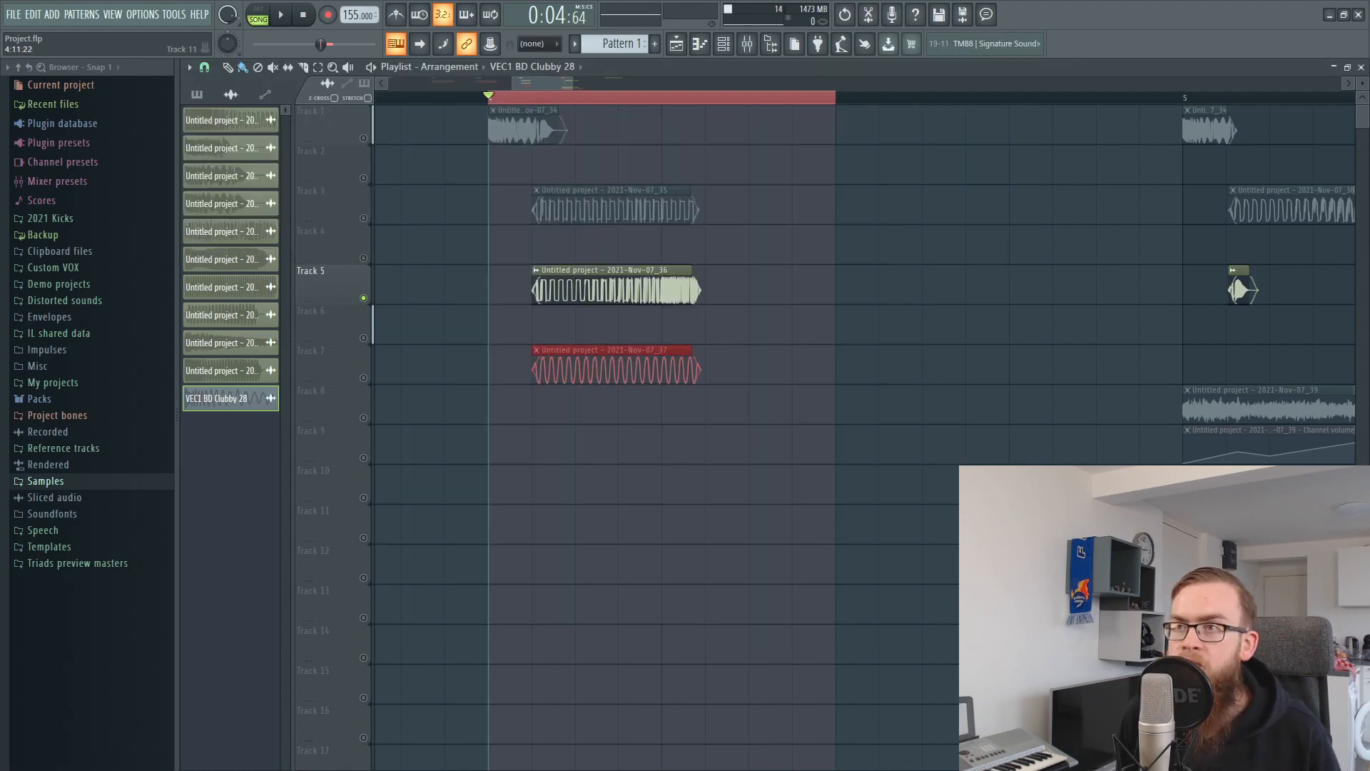
Step: Reopen Serum_x64 #3, switch off its effects and the Cmb + filter, and audition the dry oscillators
{"action": "left_click", "coordinate": [723, 44]}
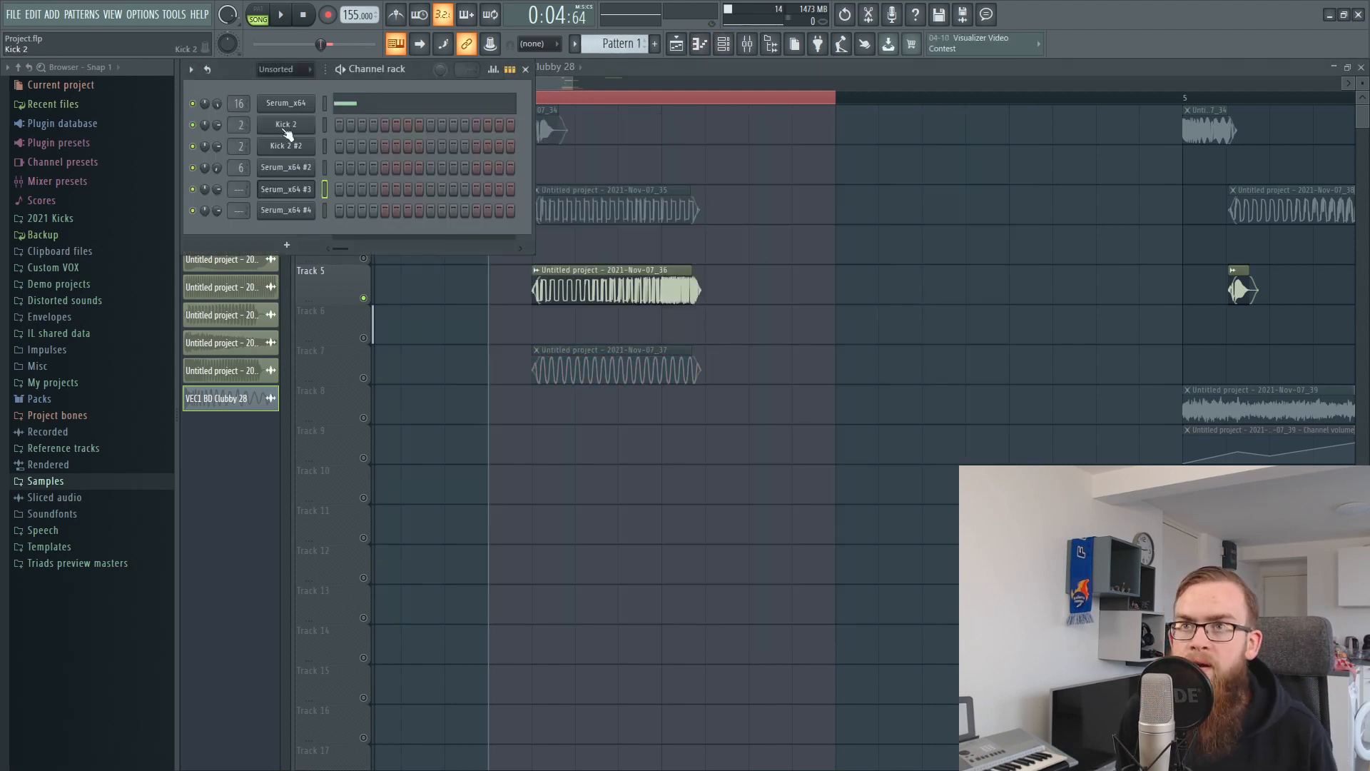
{"action": "left_click", "coordinate": [293, 191]}
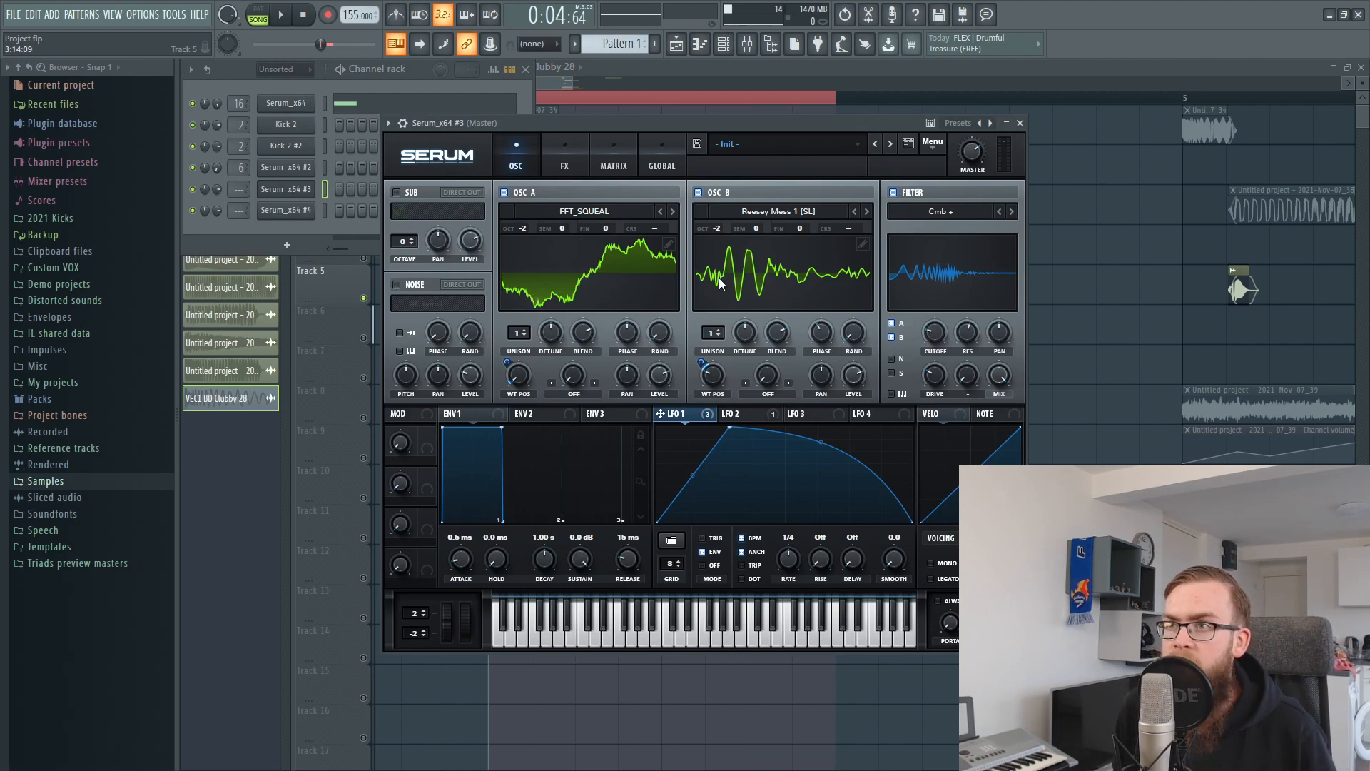
{"action": "left_click", "coordinate": [568, 161]}
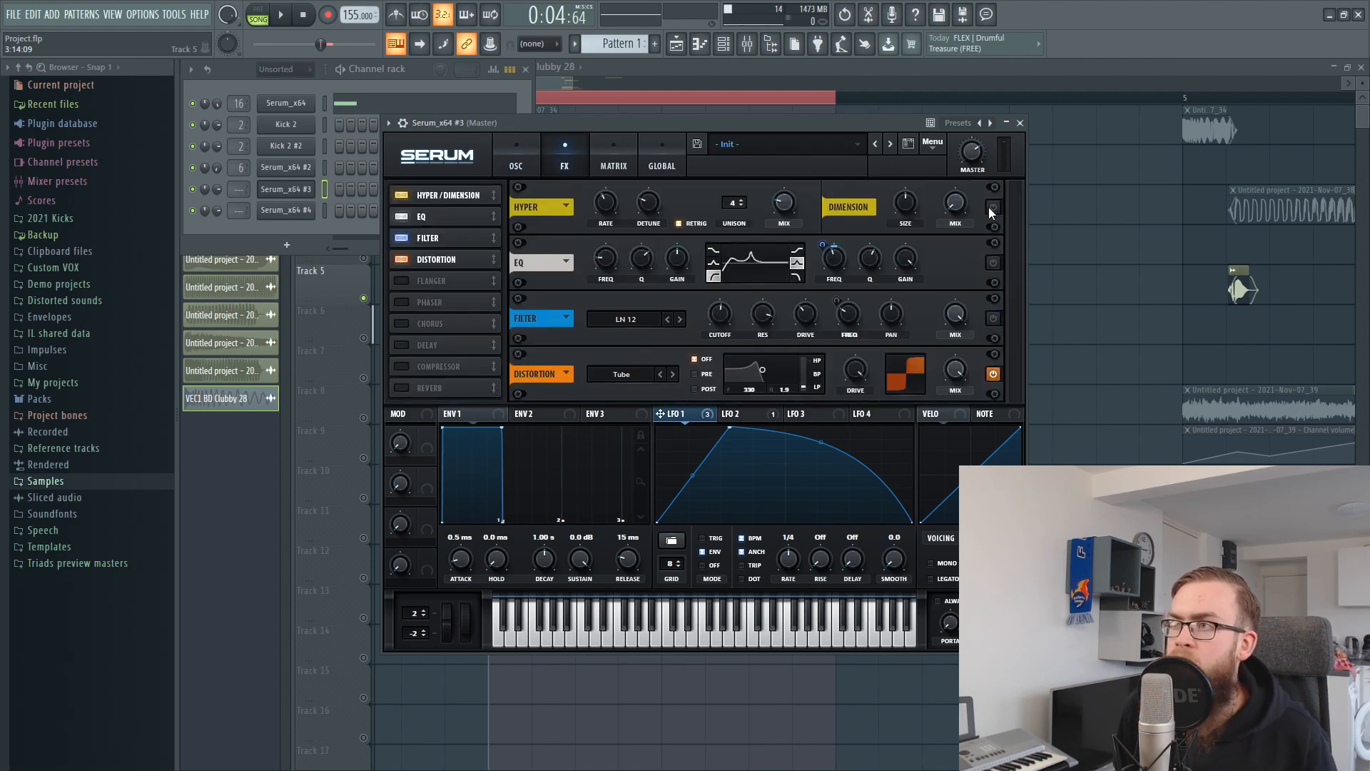
{"action": "left_click", "coordinate": [528, 167]}
{"action": "left_click", "coordinate": [893, 192]}
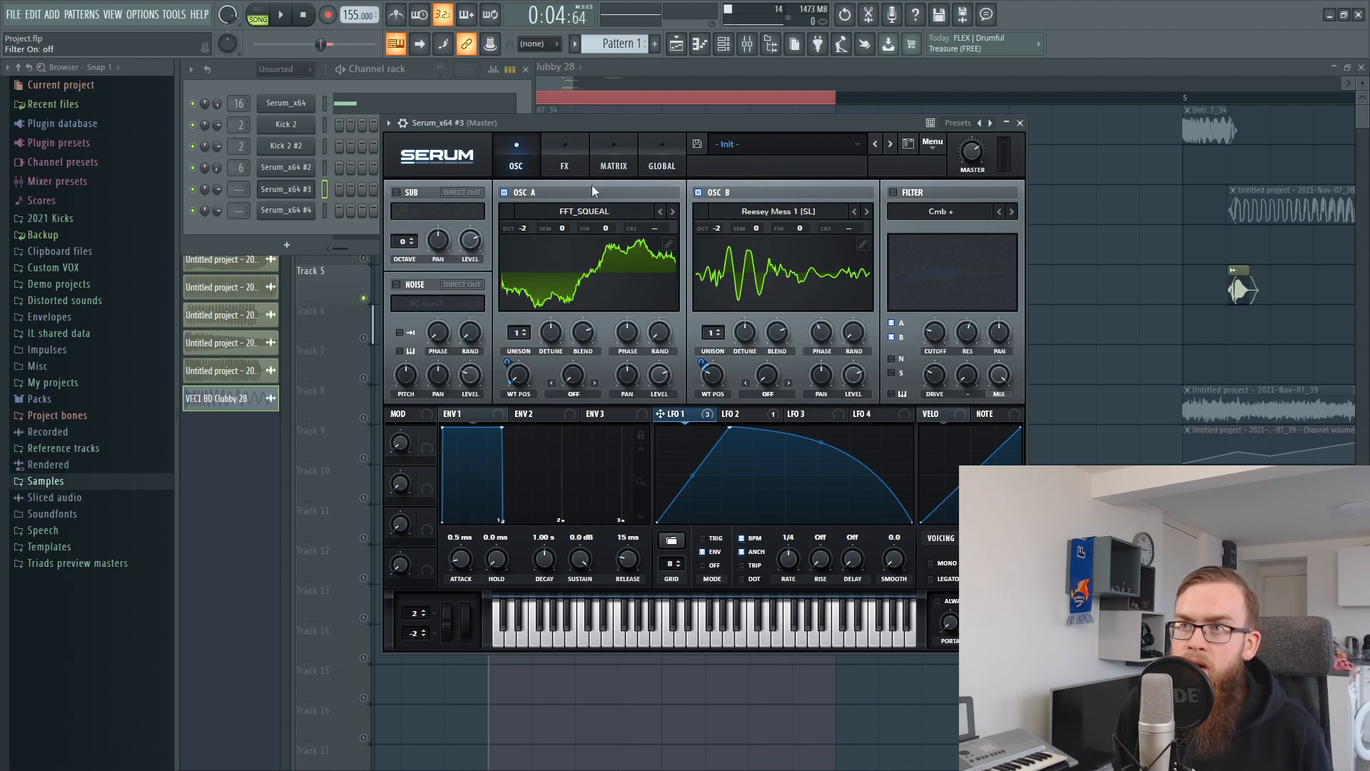
{"action": "left_click", "coordinate": [565, 158]}
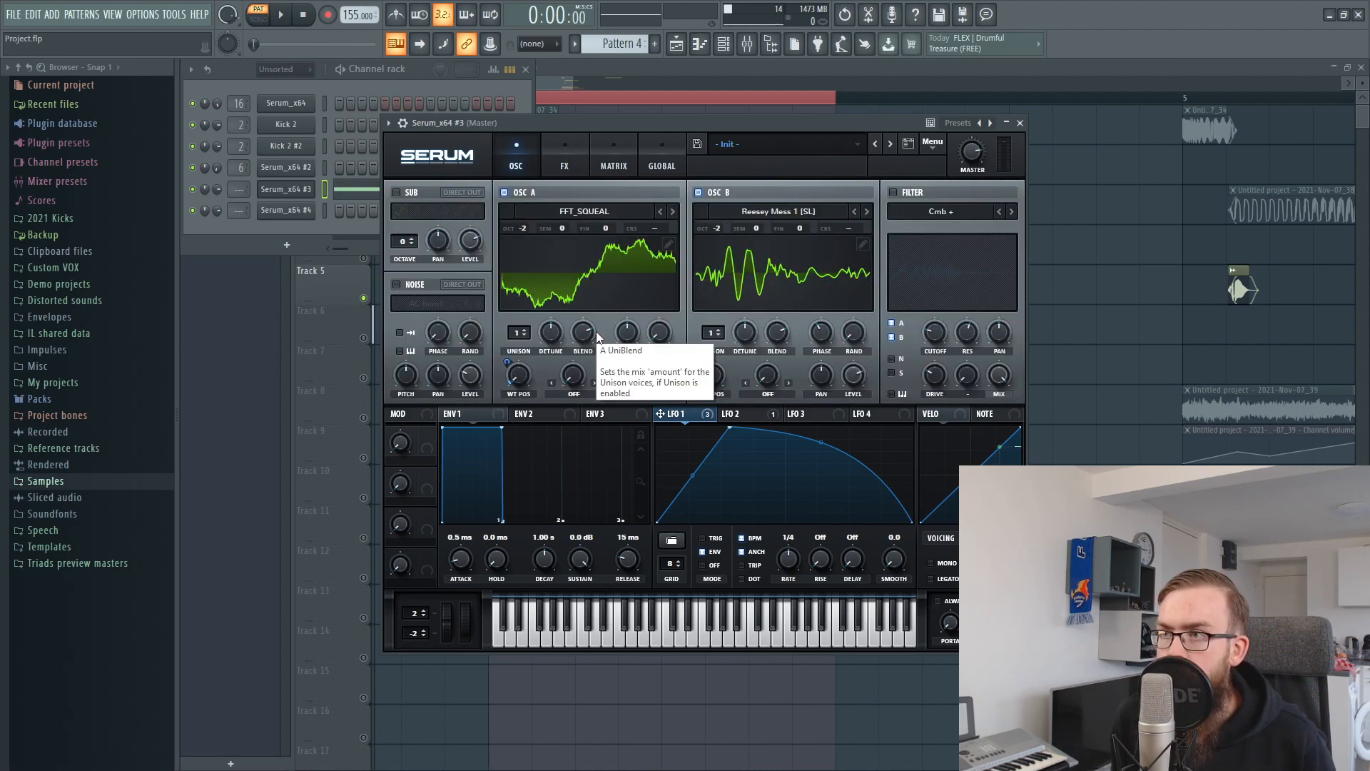
{"action": "key", "text": "space"}
{"action": "key", "text": "space"}
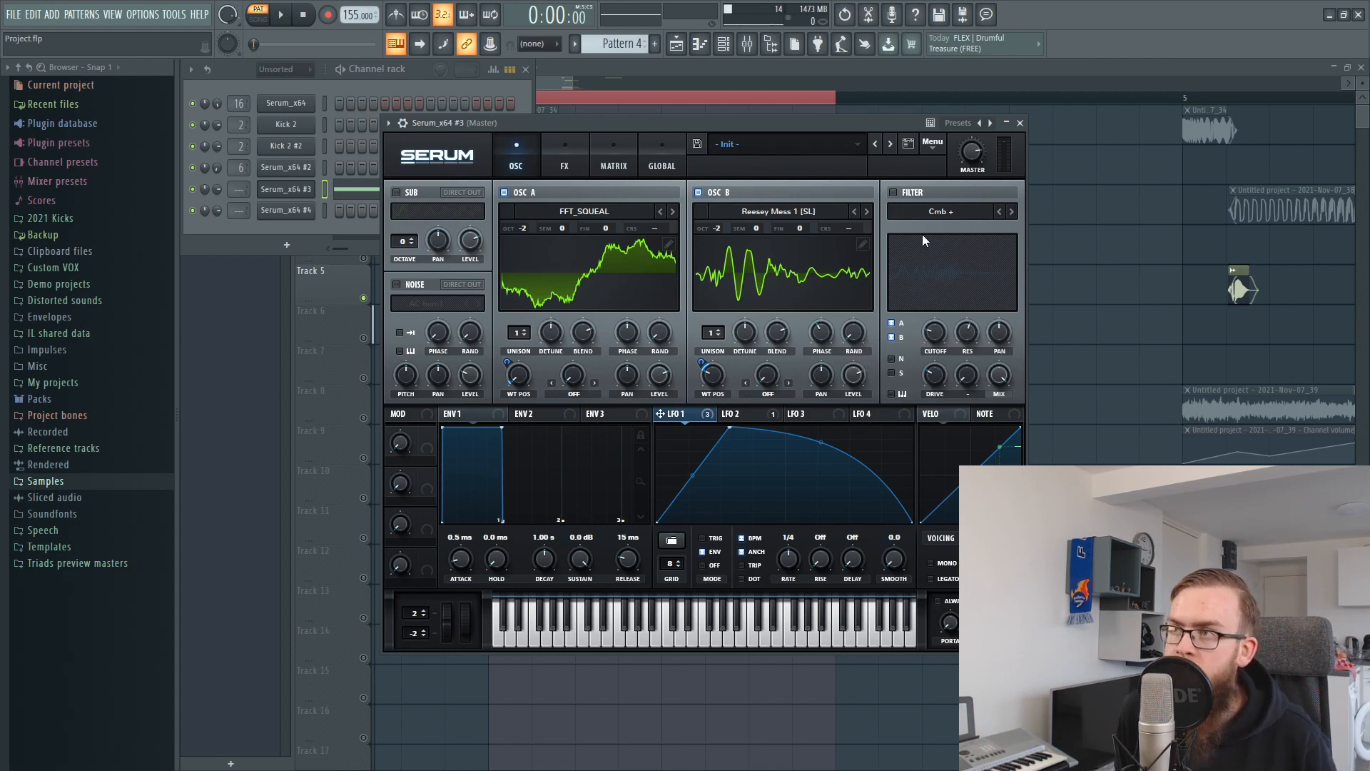
Step: Switch the Cmb + filter back on and view the available filter type categories
{"action": "left_click", "coordinate": [893, 193]}
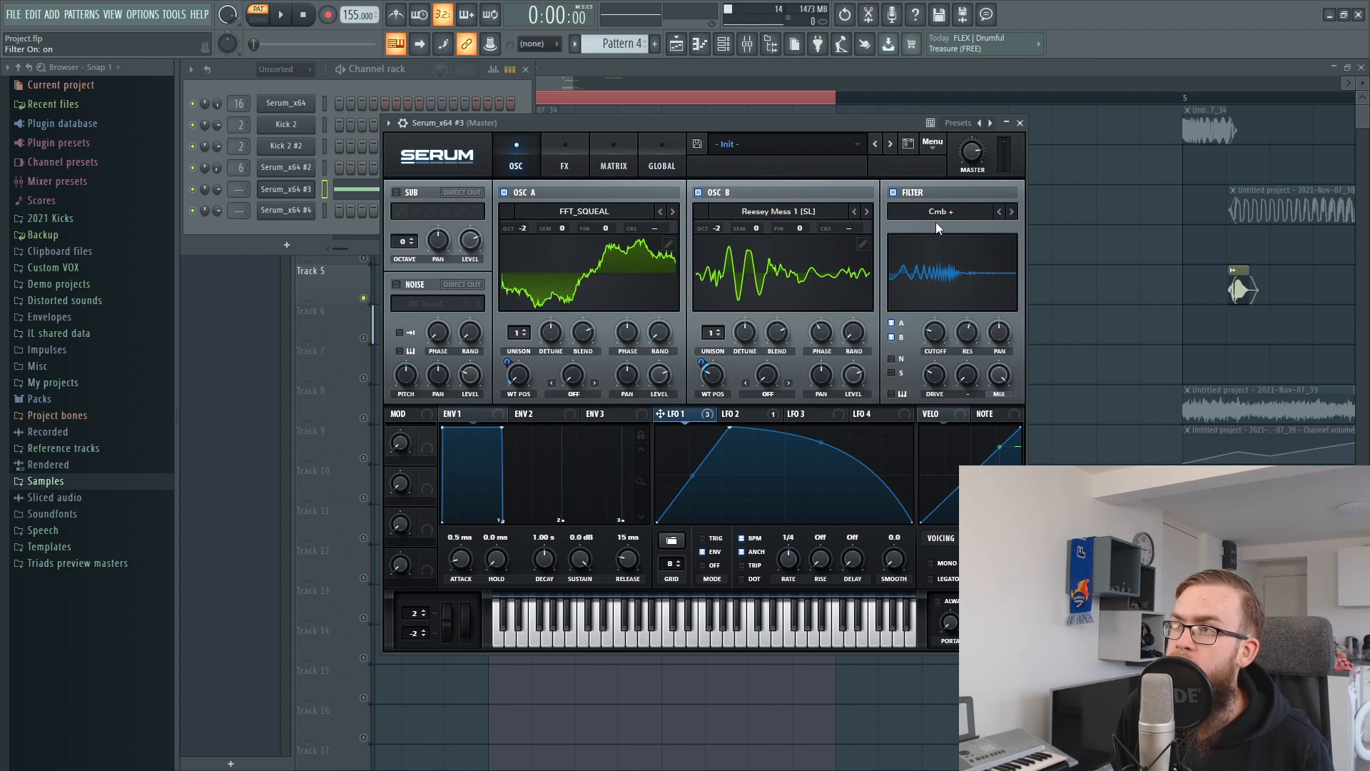
{"action": "left_click", "coordinate": [936, 217]}
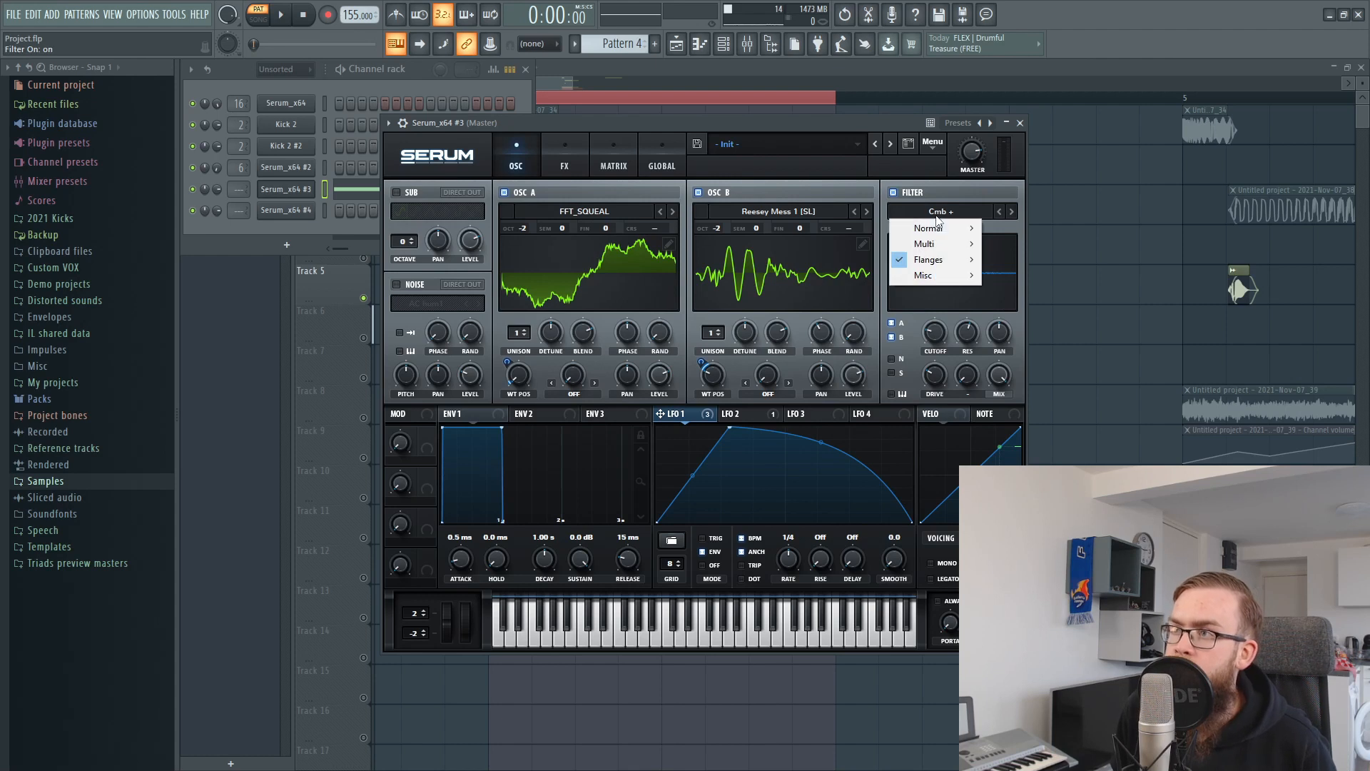
{"action": "left_click", "coordinate": [885, 360]}
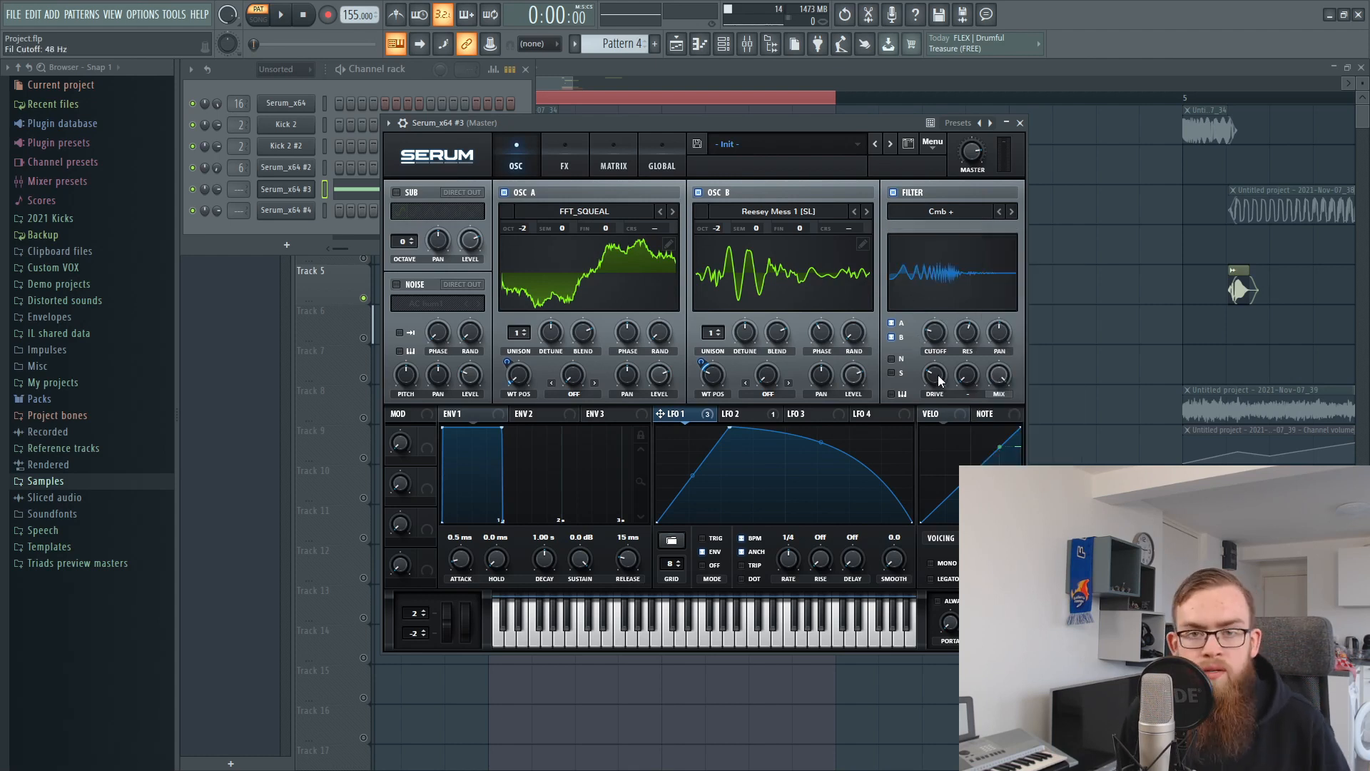
Step: Play Pattern 4 while sweeping the Cmb + filter's cutoff up to about 80 Hz and back to around 42 Hz
{"action": "mouse_move", "coordinate": [932, 337]}
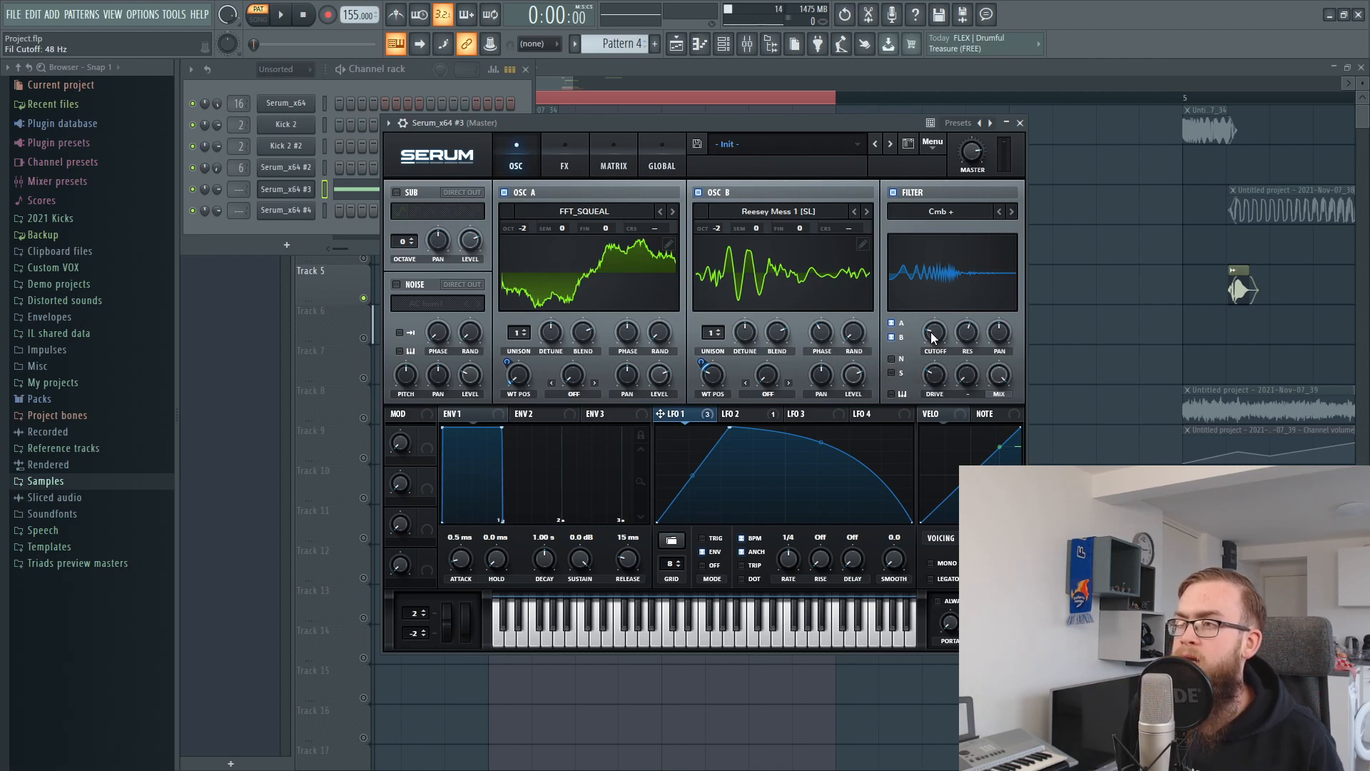
{"action": "key", "text": "space"}
{"action": "scroll", "coordinate": [938, 342], "scroll_direction": "up", "scroll_amount": 2}
{"action": "scroll", "coordinate": [937, 342], "scroll_direction": "up", "scroll_amount": 2}
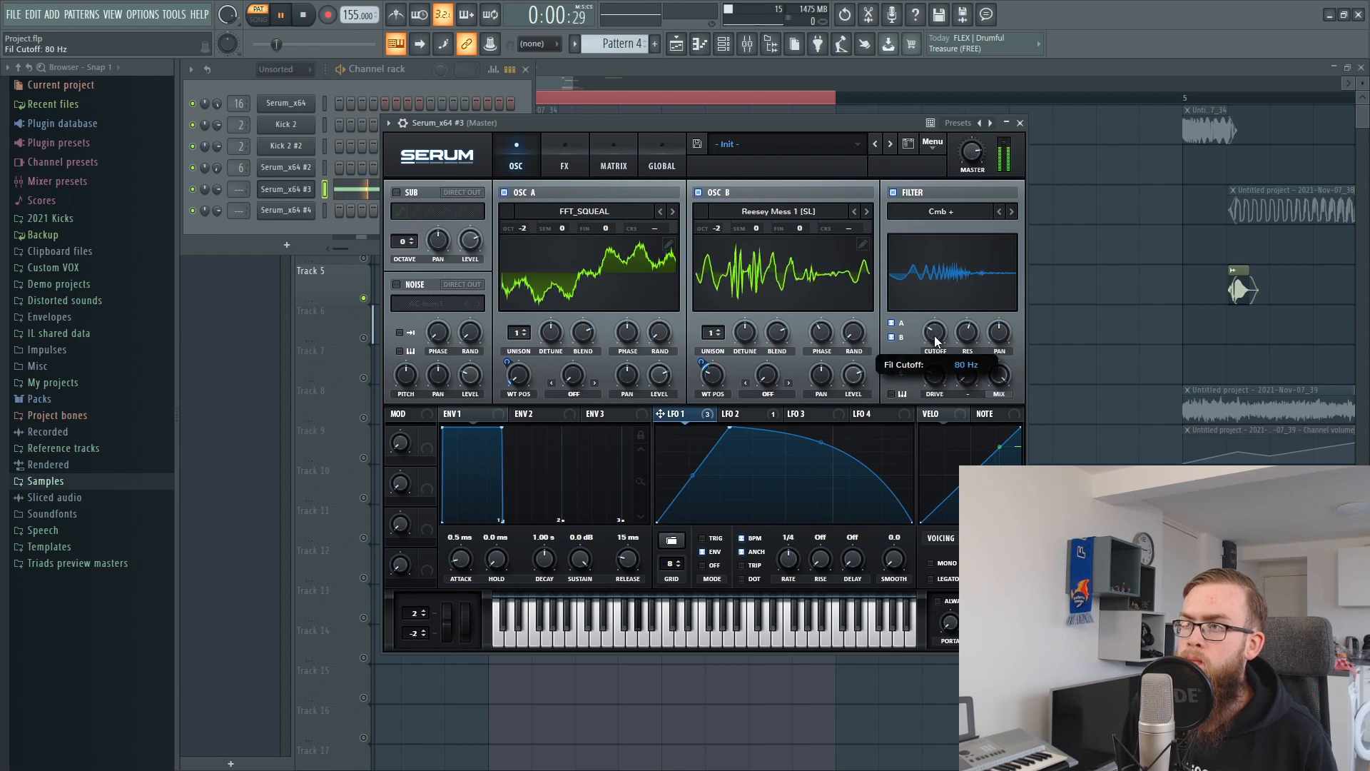
{"action": "scroll", "coordinate": [937, 342], "scroll_direction": "down", "scroll_amount": 2}
{"action": "scroll", "coordinate": [935, 340], "scroll_direction": "down", "scroll_amount": 2}
{"action": "scroll", "coordinate": [933, 339], "scroll_direction": "up", "scroll_amount": 1}
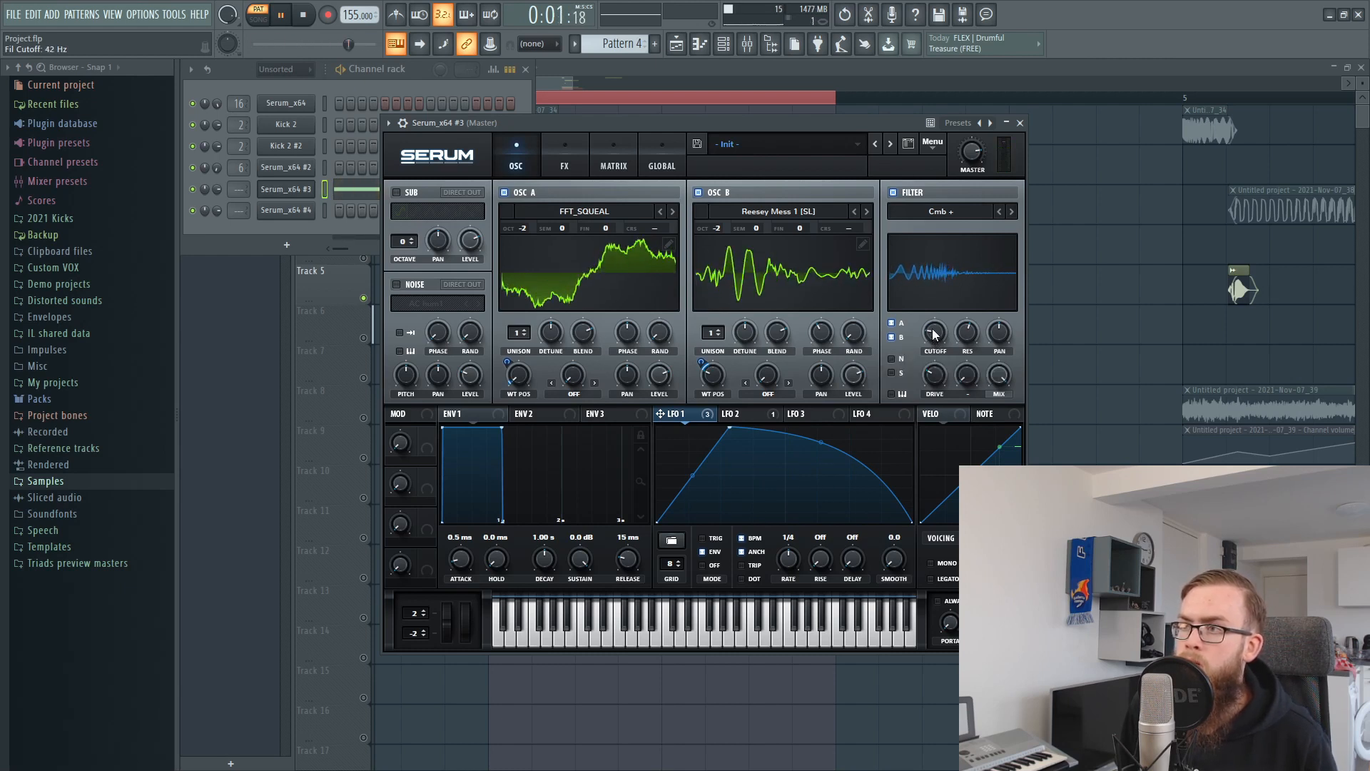
{"action": "key", "text": "space"}
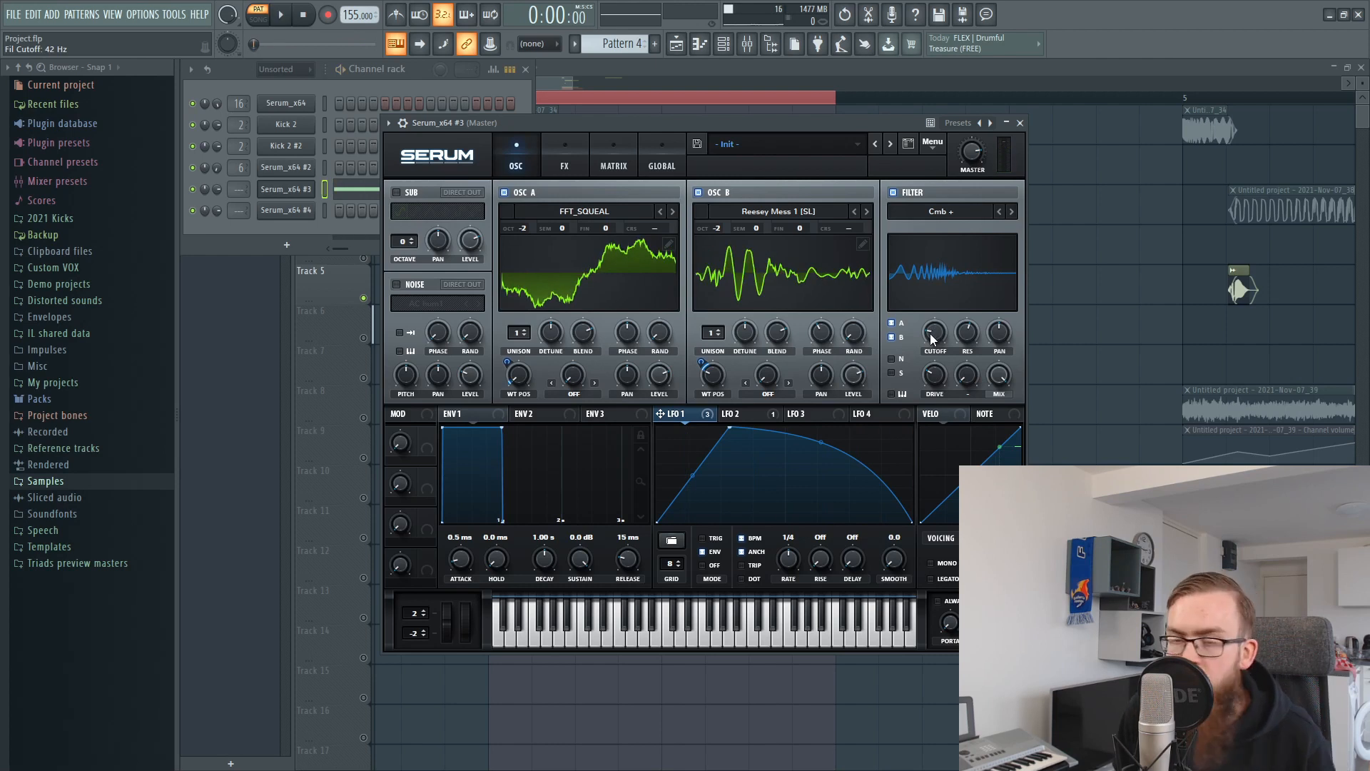
{"action": "scroll", "coordinate": [933, 335], "scroll_direction": "up", "scroll_amount": 1}
{"action": "scroll", "coordinate": [933, 334], "scroll_direction": "down", "scroll_amount": 1}
{"action": "scroll", "coordinate": [933, 336], "scroll_direction": "up", "scroll_amount": 1}
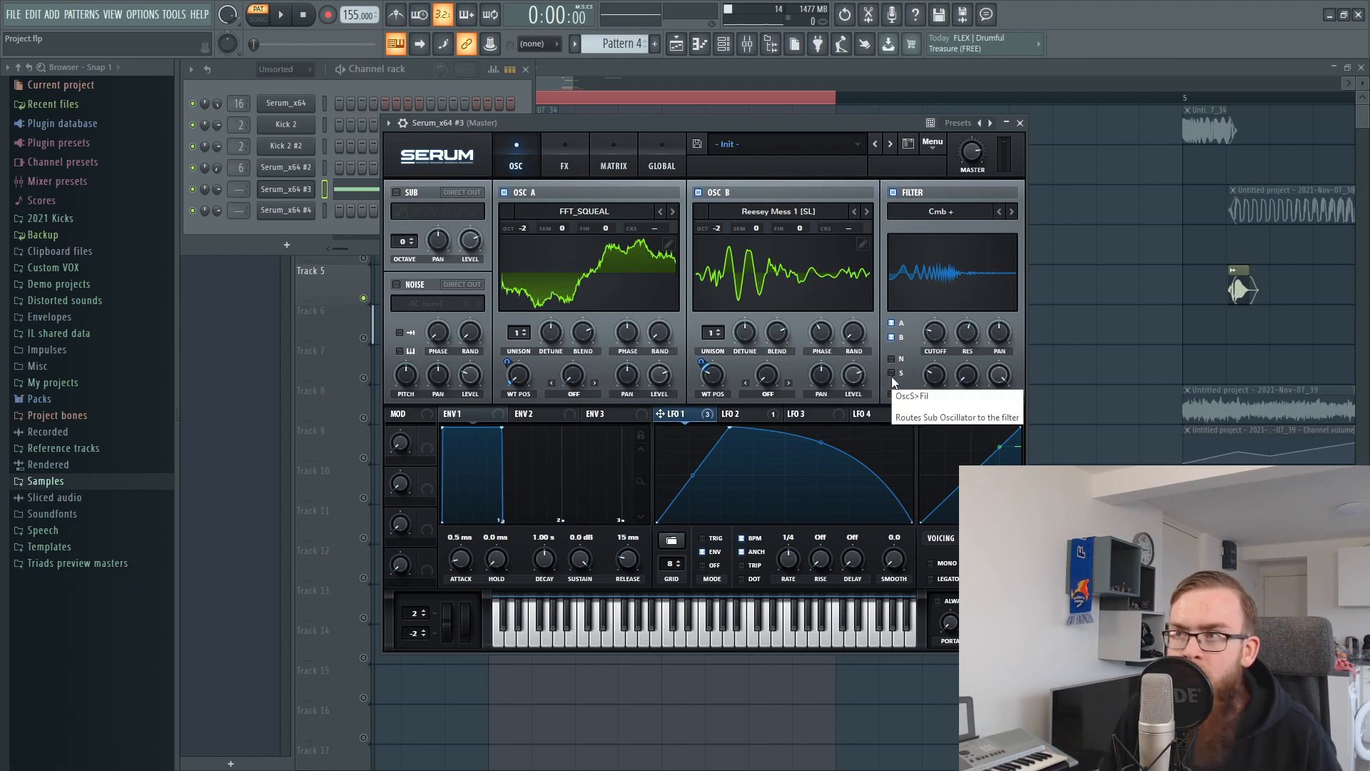
Step: Audition the filtered sound, and enable the EQ in Serum's effects chain
{"action": "key", "text": "space"}
{"action": "key", "text": "space"}
{"action": "left_click", "coordinate": [563, 171]}
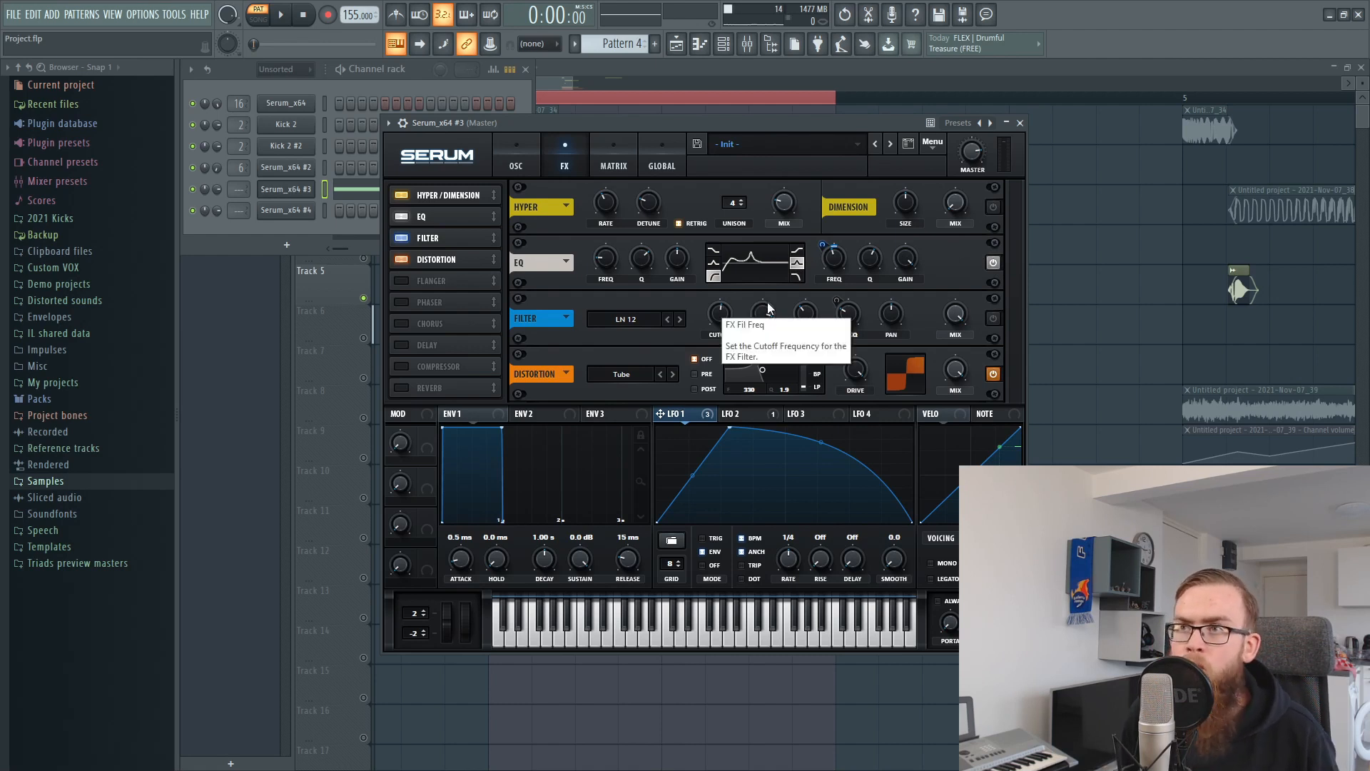
{"action": "left_click", "coordinate": [527, 166]}
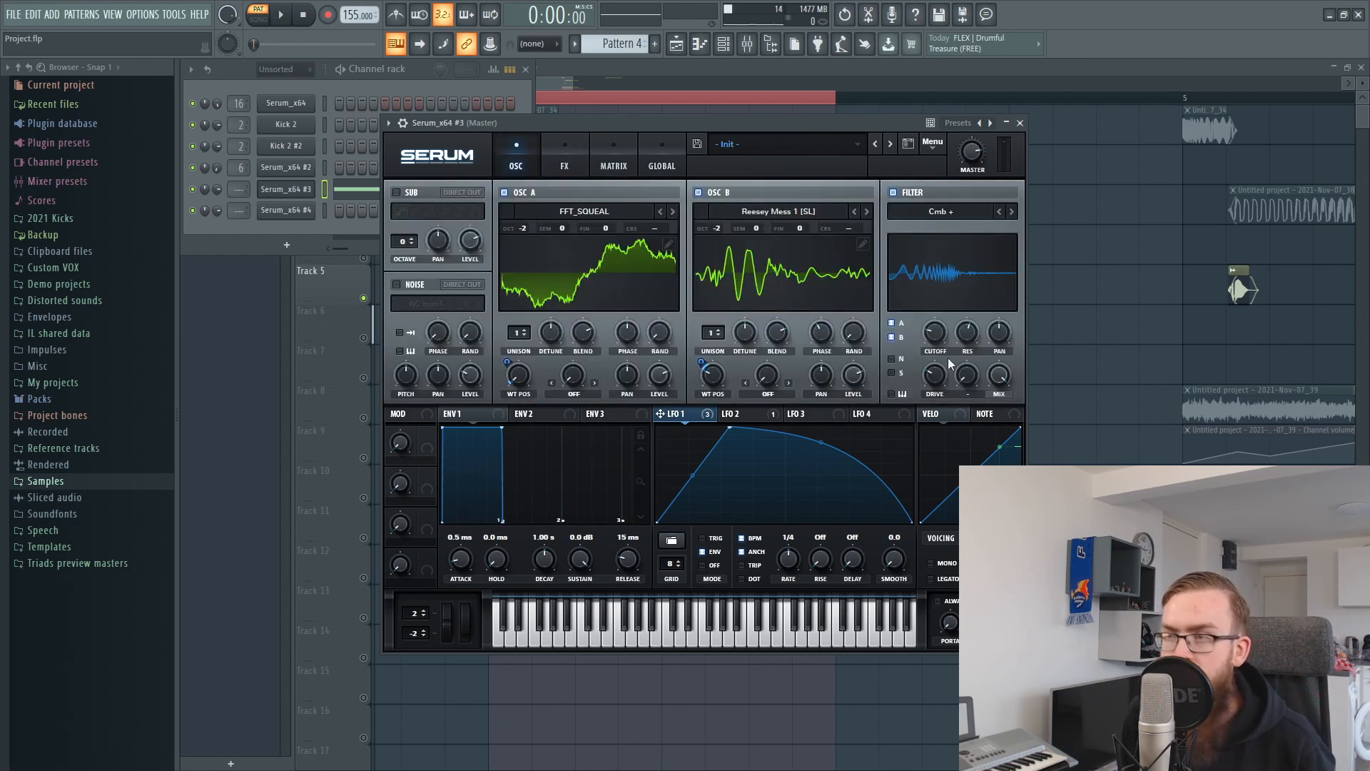
{"action": "left_click", "coordinate": [561, 164]}
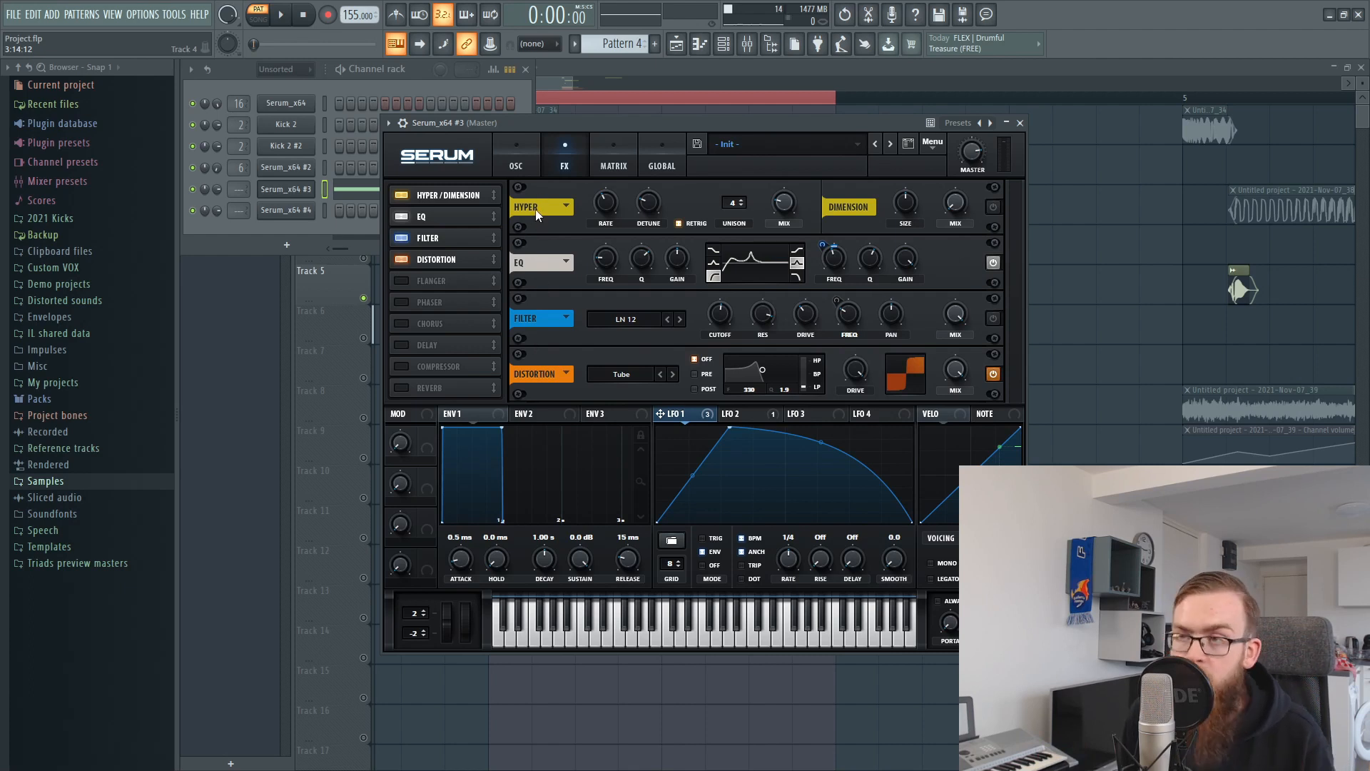
{"action": "left_click", "coordinate": [516, 153]}
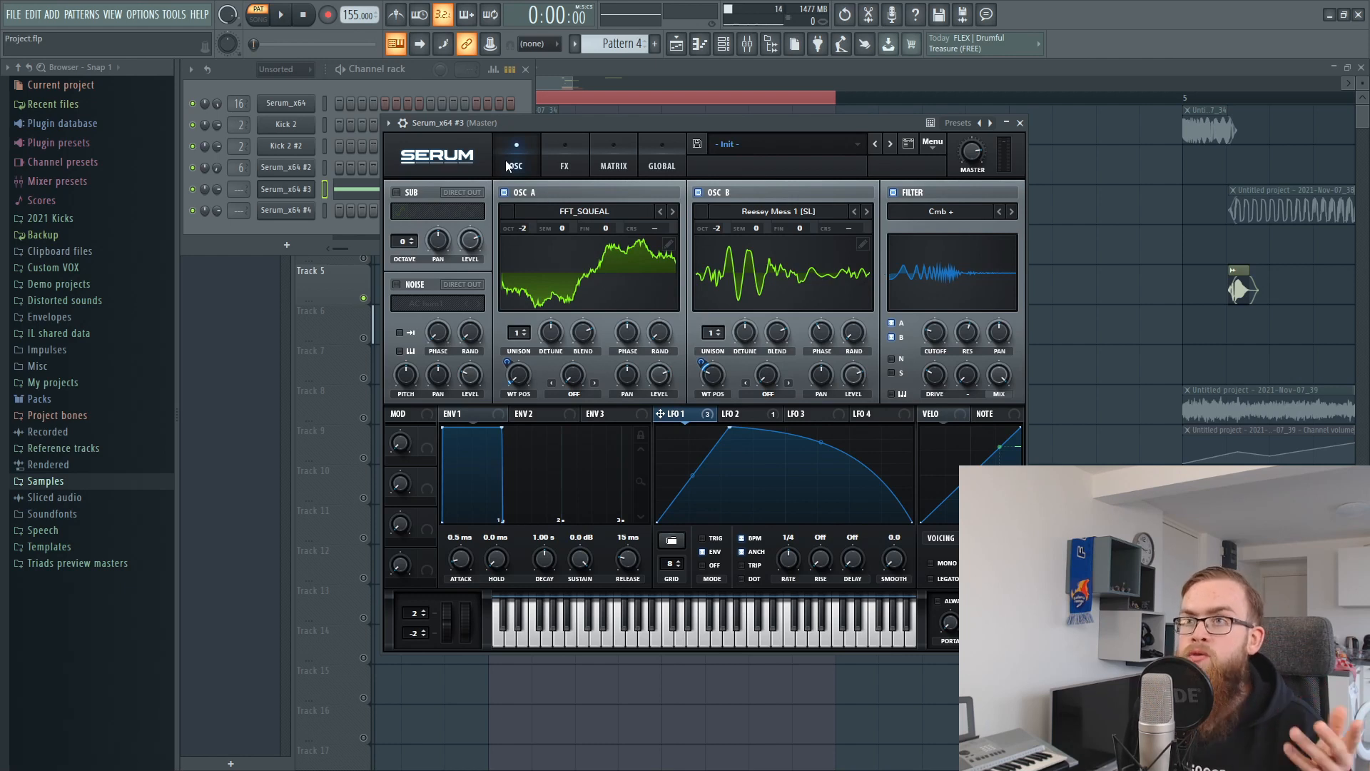
{"action": "left_click", "coordinate": [580, 164]}
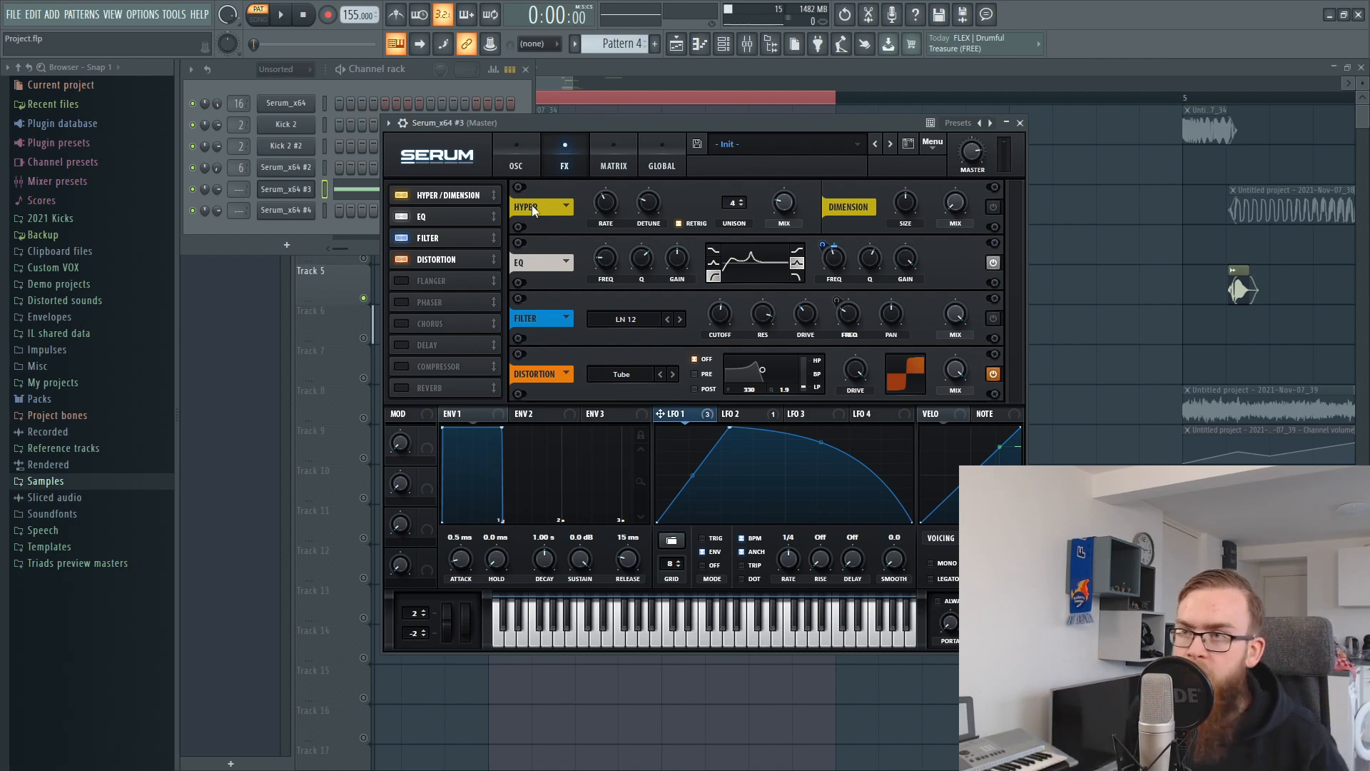
Step: Bypass the LFO 1 modulator on the EQ's high-band Freq and audition the tail
{"action": "right_click", "coordinate": [823, 247]}
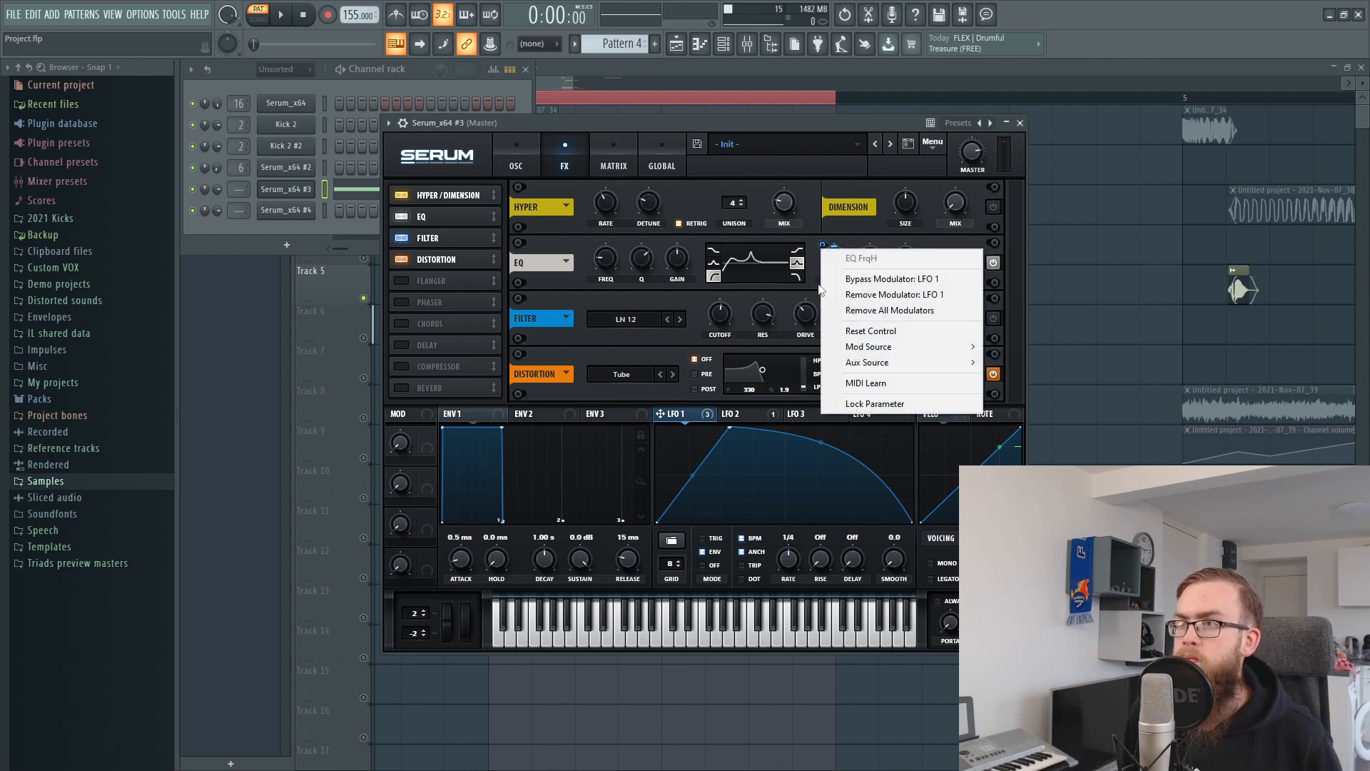
{"action": "left_click", "coordinate": [837, 280]}
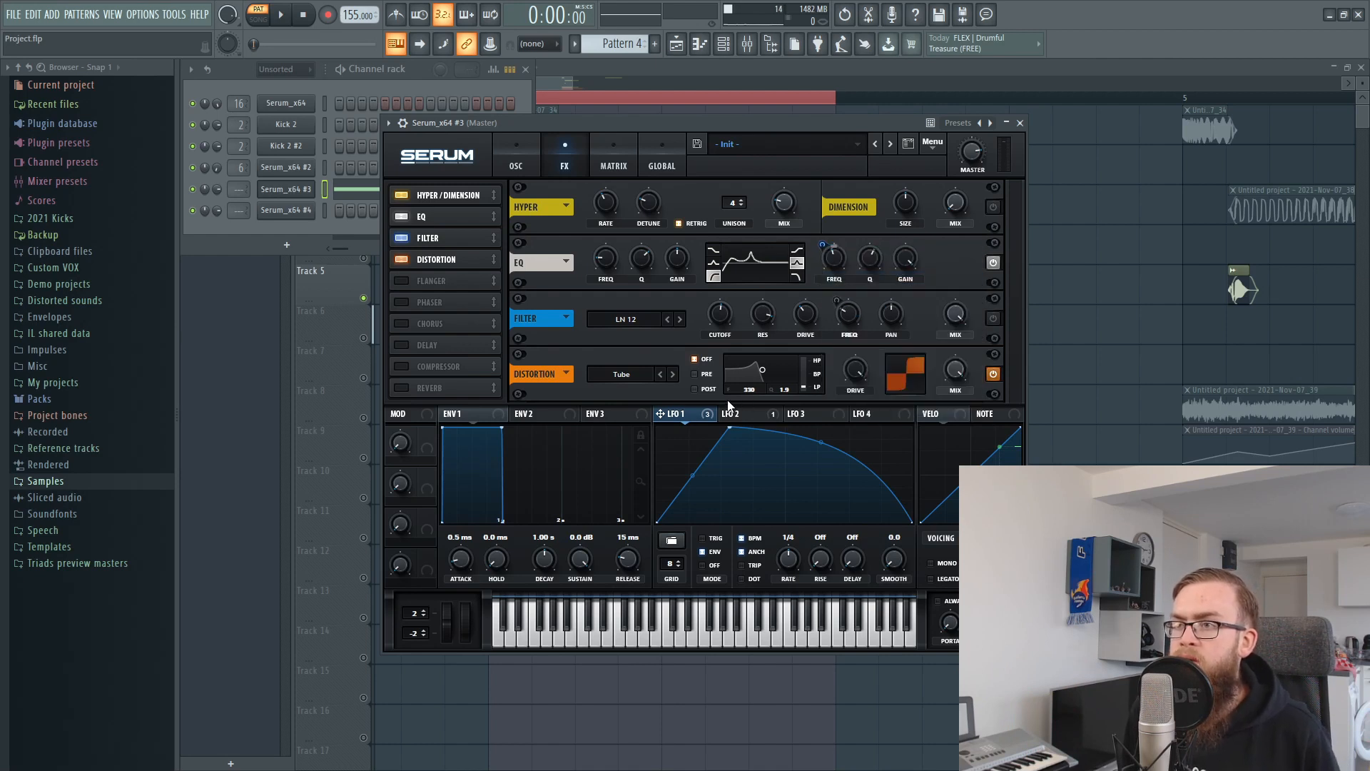
{"action": "left_click_drag", "start_coordinate": [641, 126], "coordinate": [653, 143]}
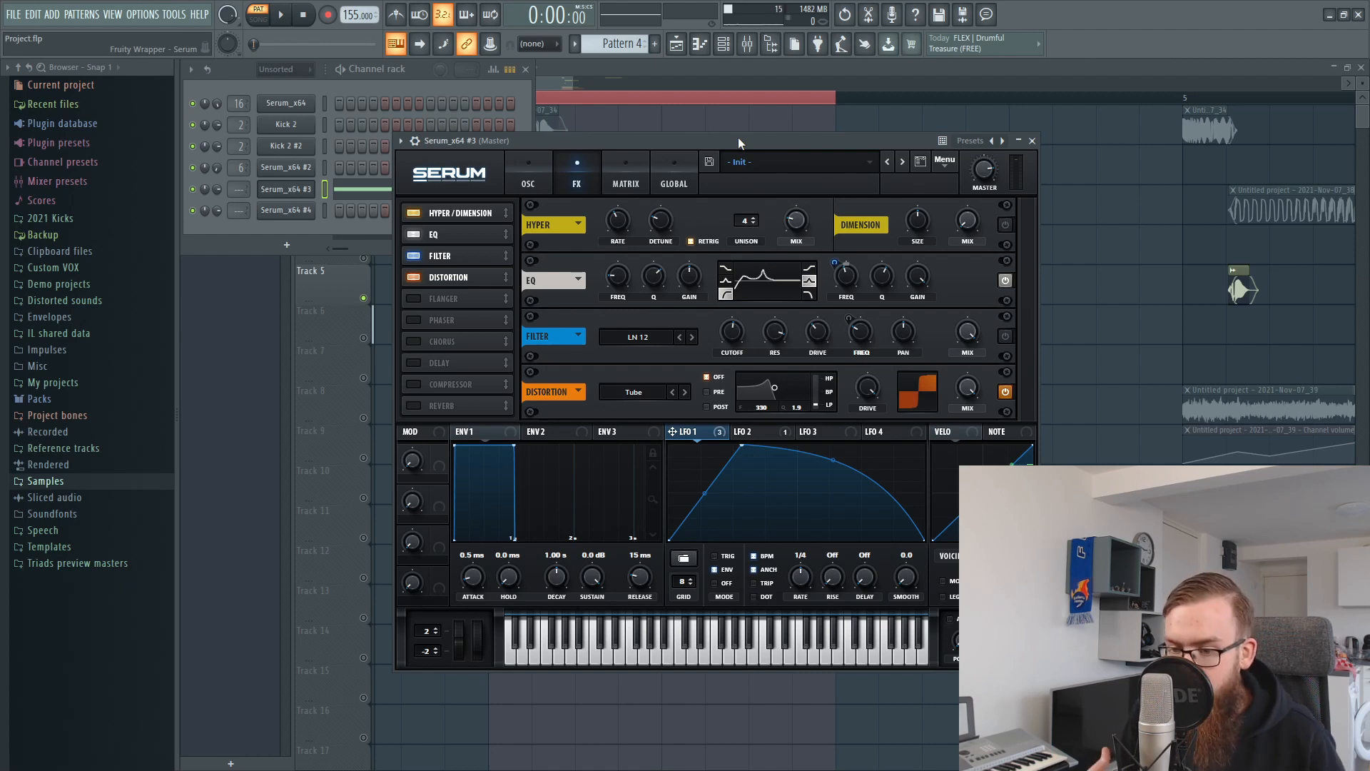
{"action": "left_click_drag", "start_coordinate": [710, 144], "coordinate": [687, 134]}
{"action": "key", "text": "space"}
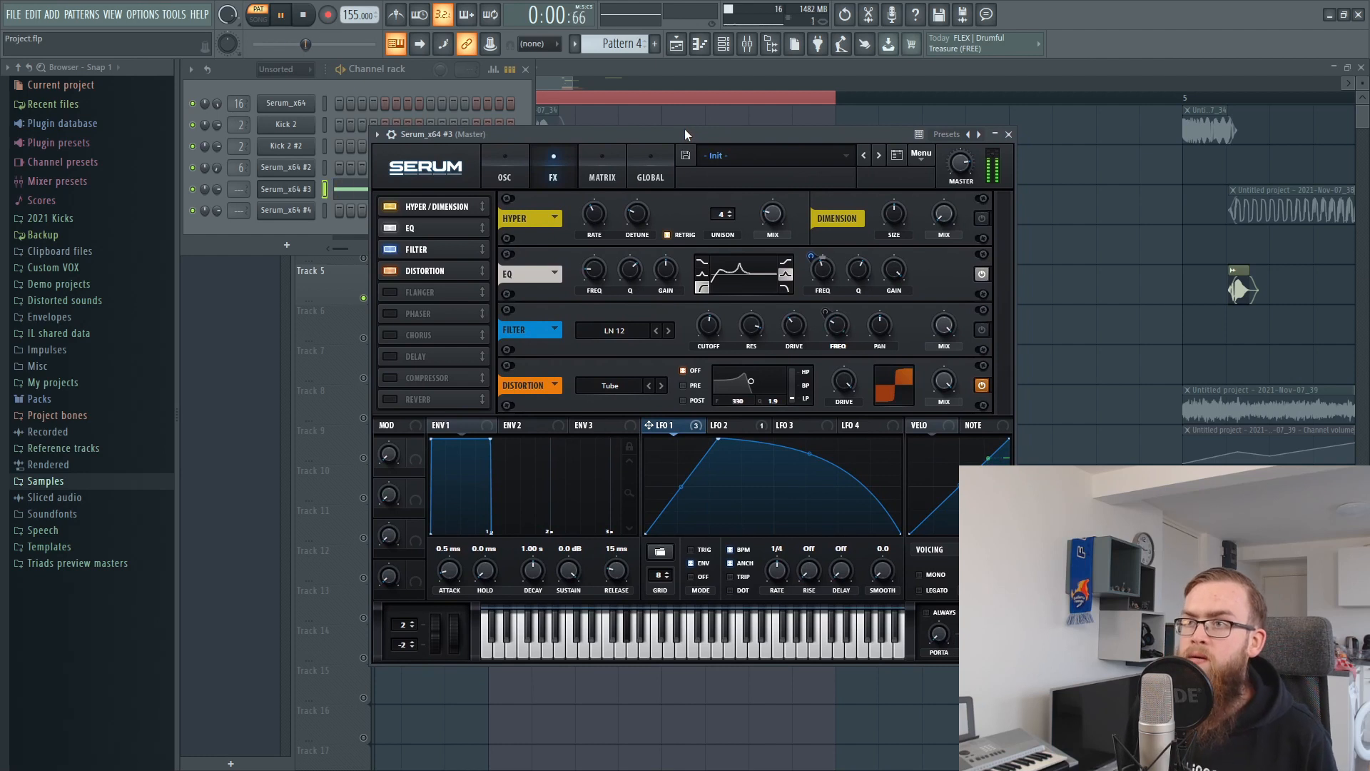
{"action": "key", "text": "space"}
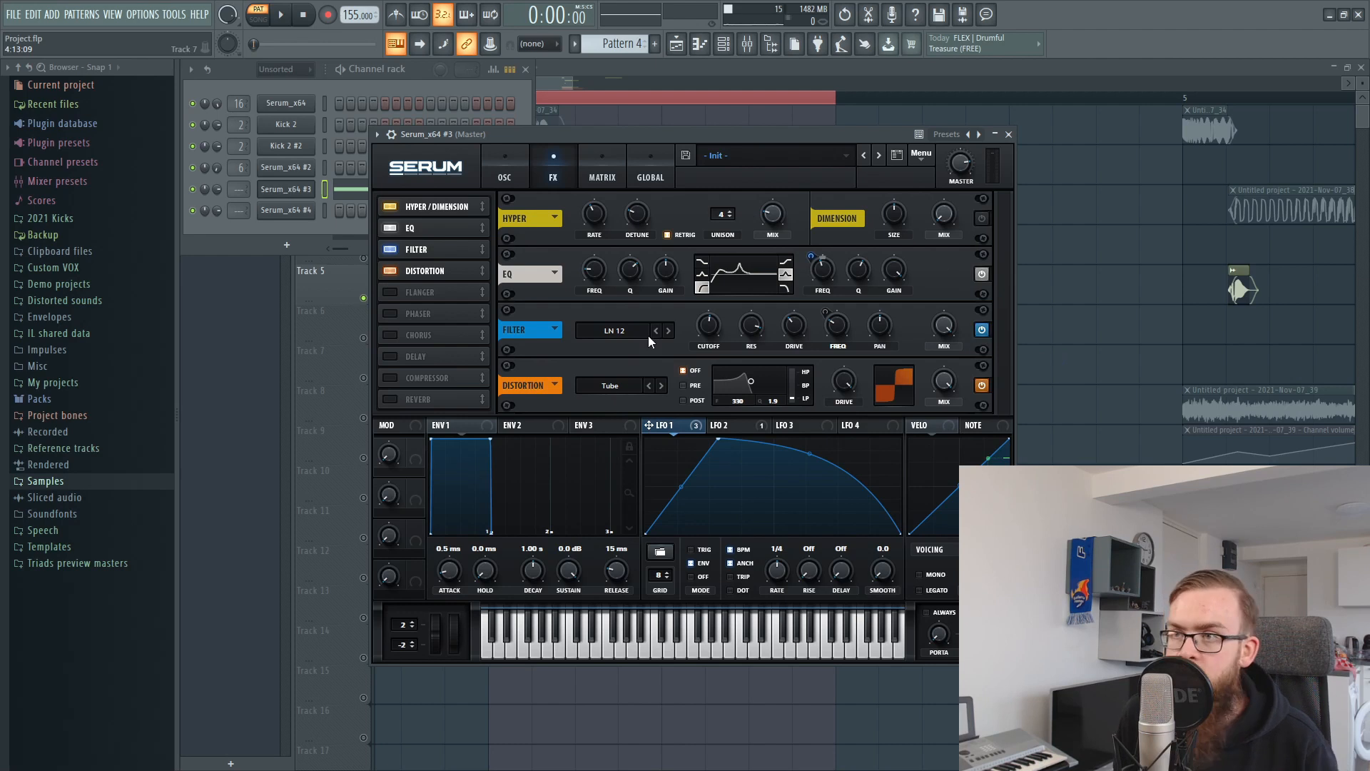
Step: Bypass the LFO 2 modulator on the LN 12 filter's Freq, audition the difference, and reactivate the modulator
{"action": "left_click", "coordinate": [729, 426]}
{"action": "right_click", "coordinate": [730, 427]}
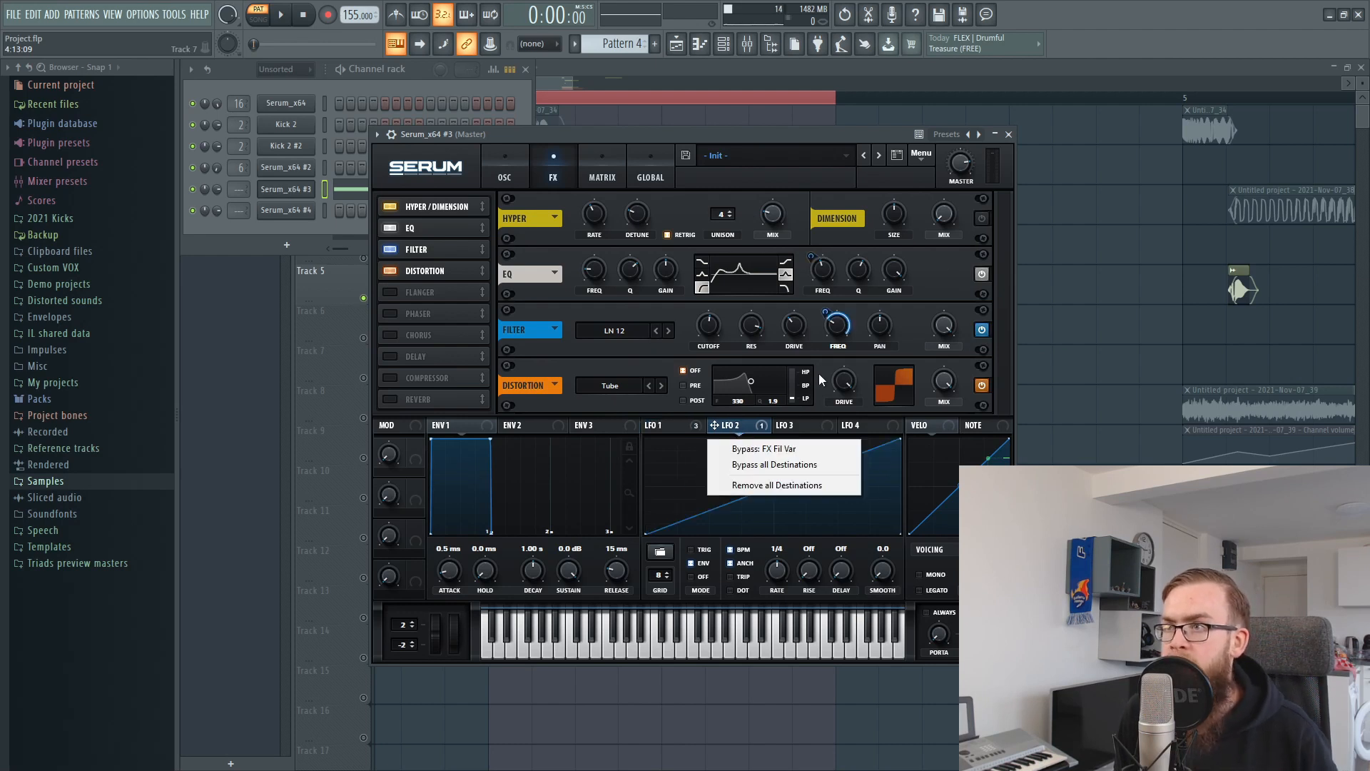
{"action": "right_click", "coordinate": [829, 330]}
{"action": "left_click", "coordinate": [877, 342]}
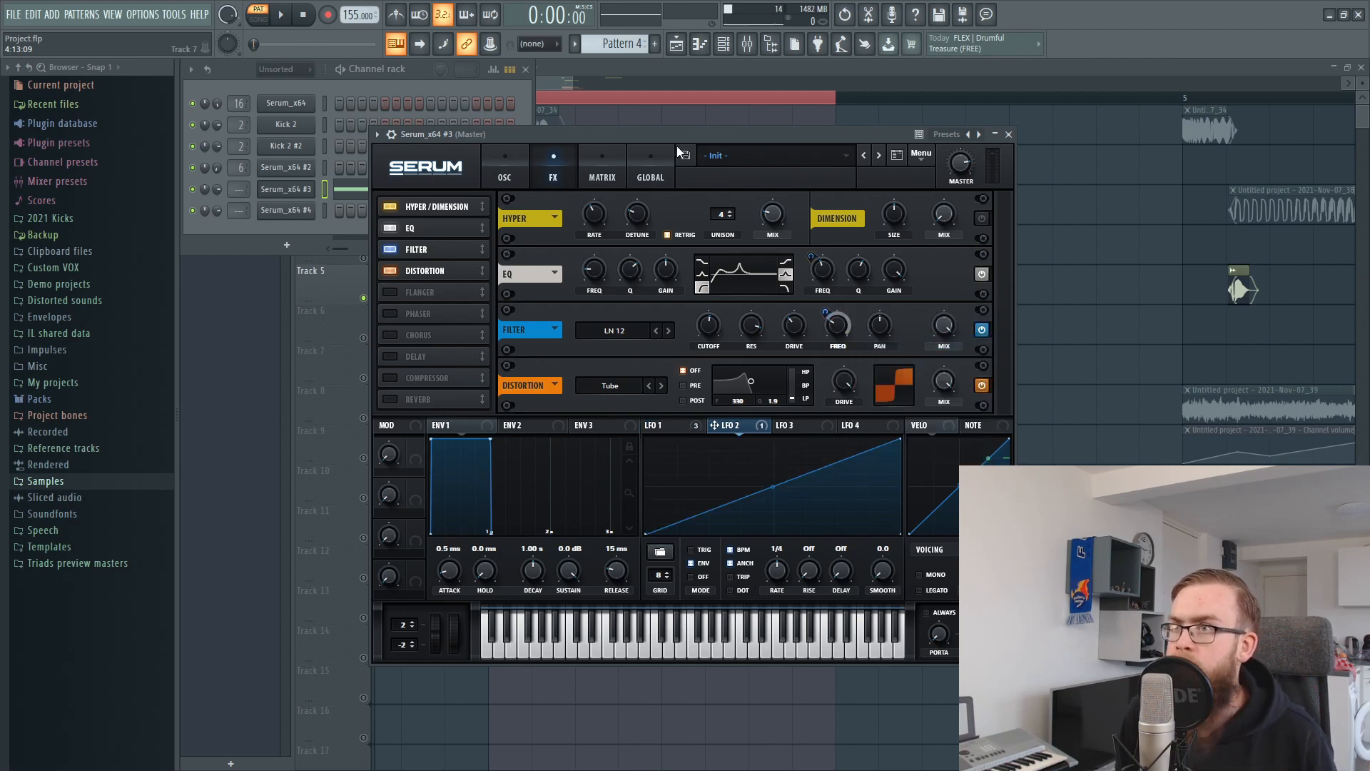
{"action": "key", "text": "space"}
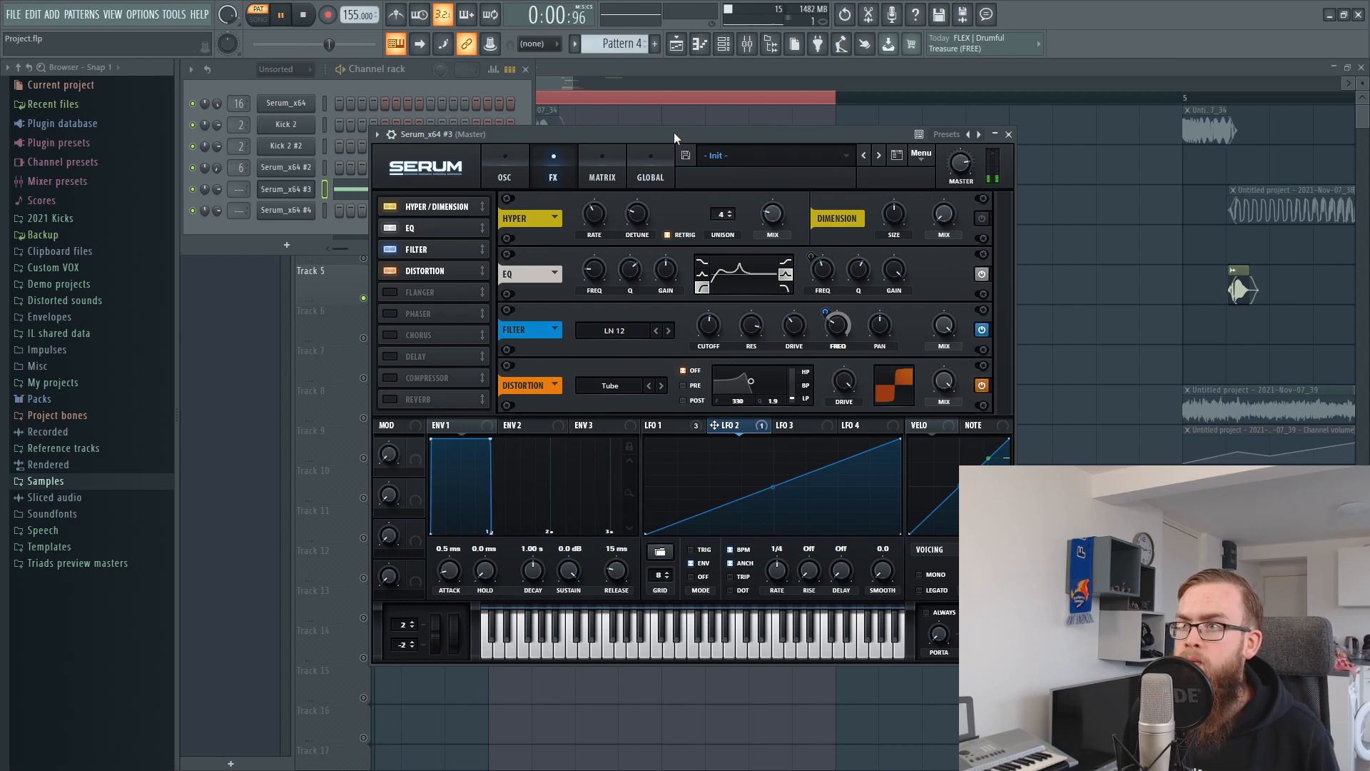
{"action": "key", "text": "space"}
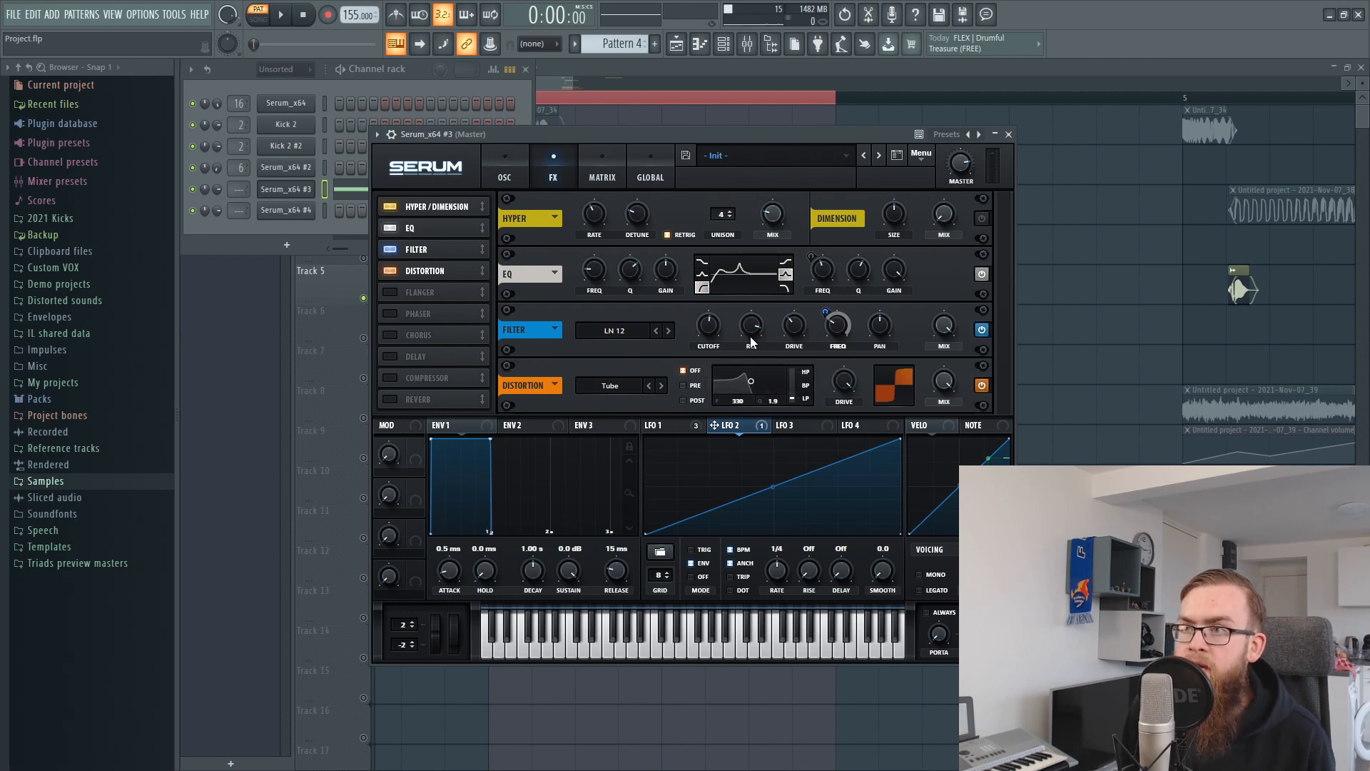
{"action": "right_click", "coordinate": [847, 332]}
{"action": "left_click", "coordinate": [885, 357]}
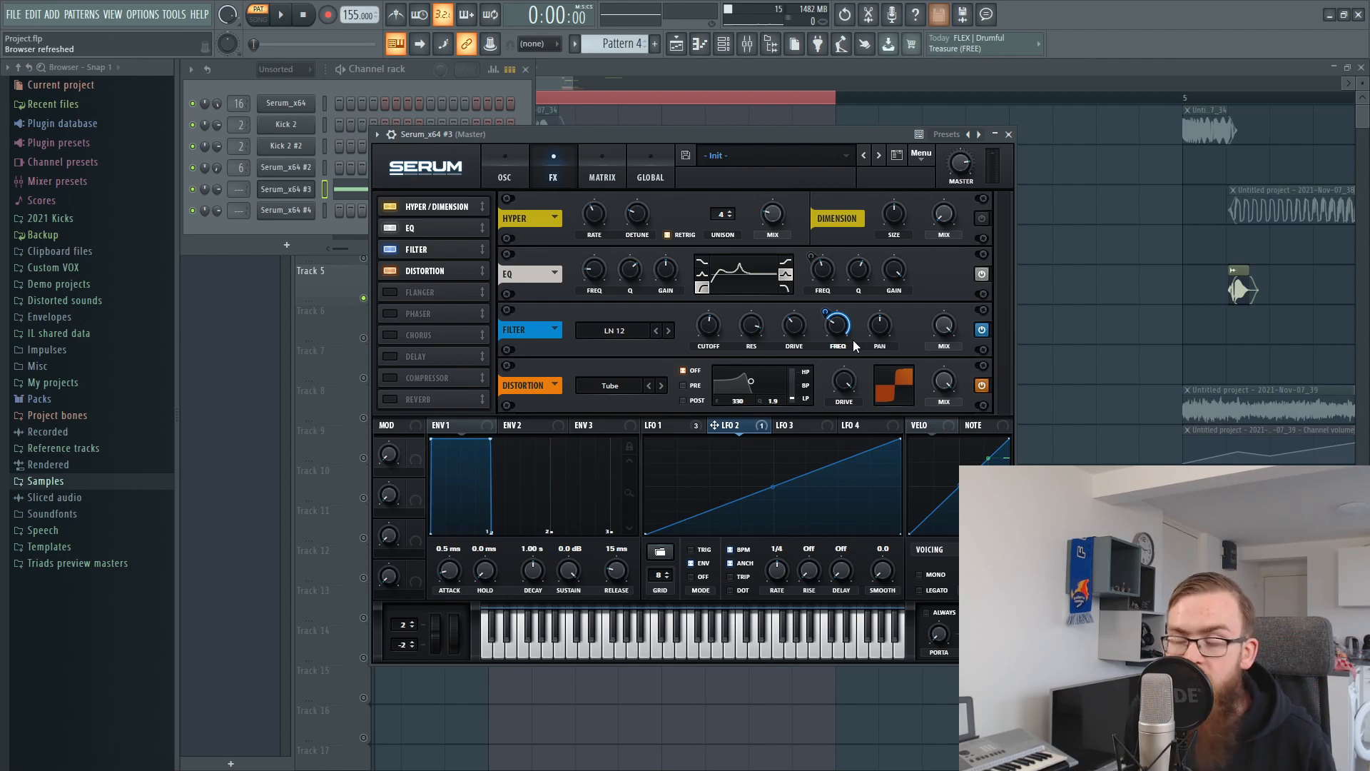
Step: Audition the tail, then display LFO 1 and reactivate its modulator on the EQ's high-band Freq
{"action": "key", "text": "space"}
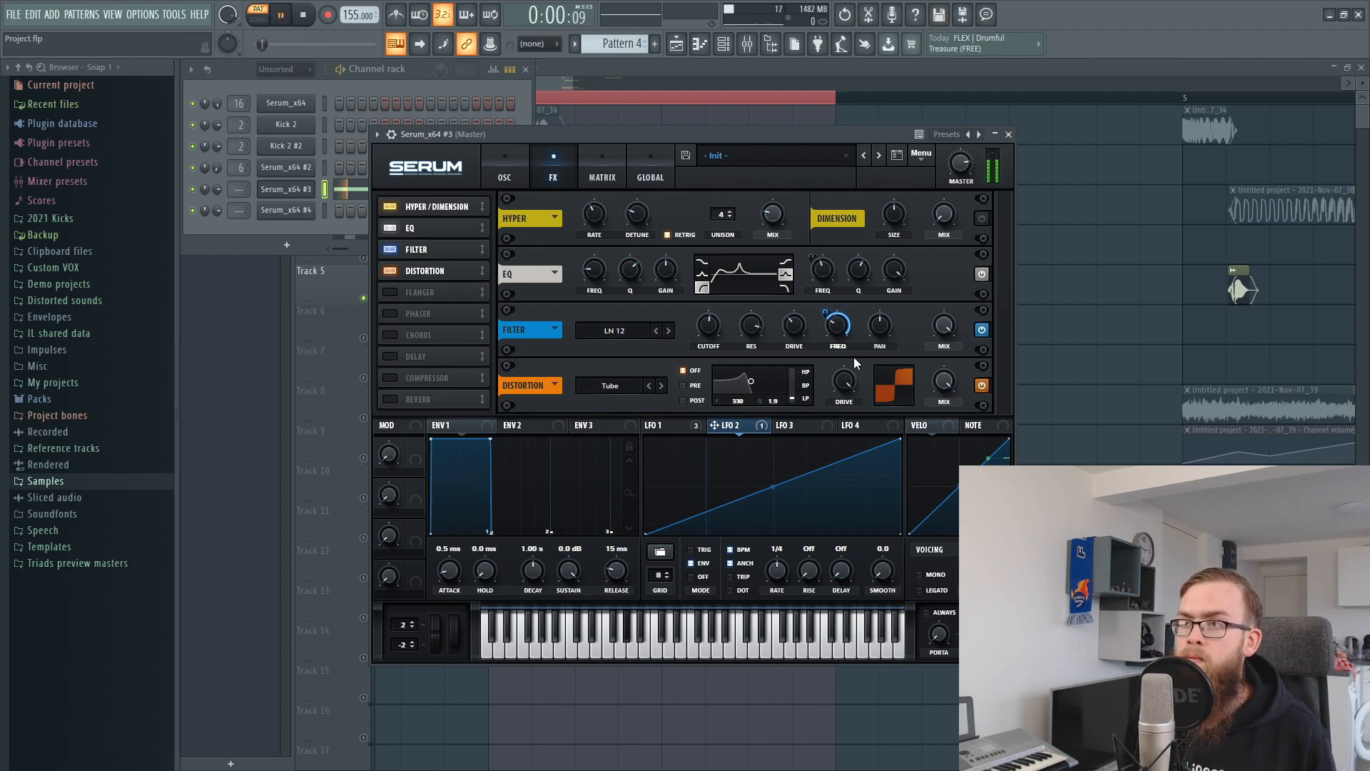
{"action": "key", "text": "space"}
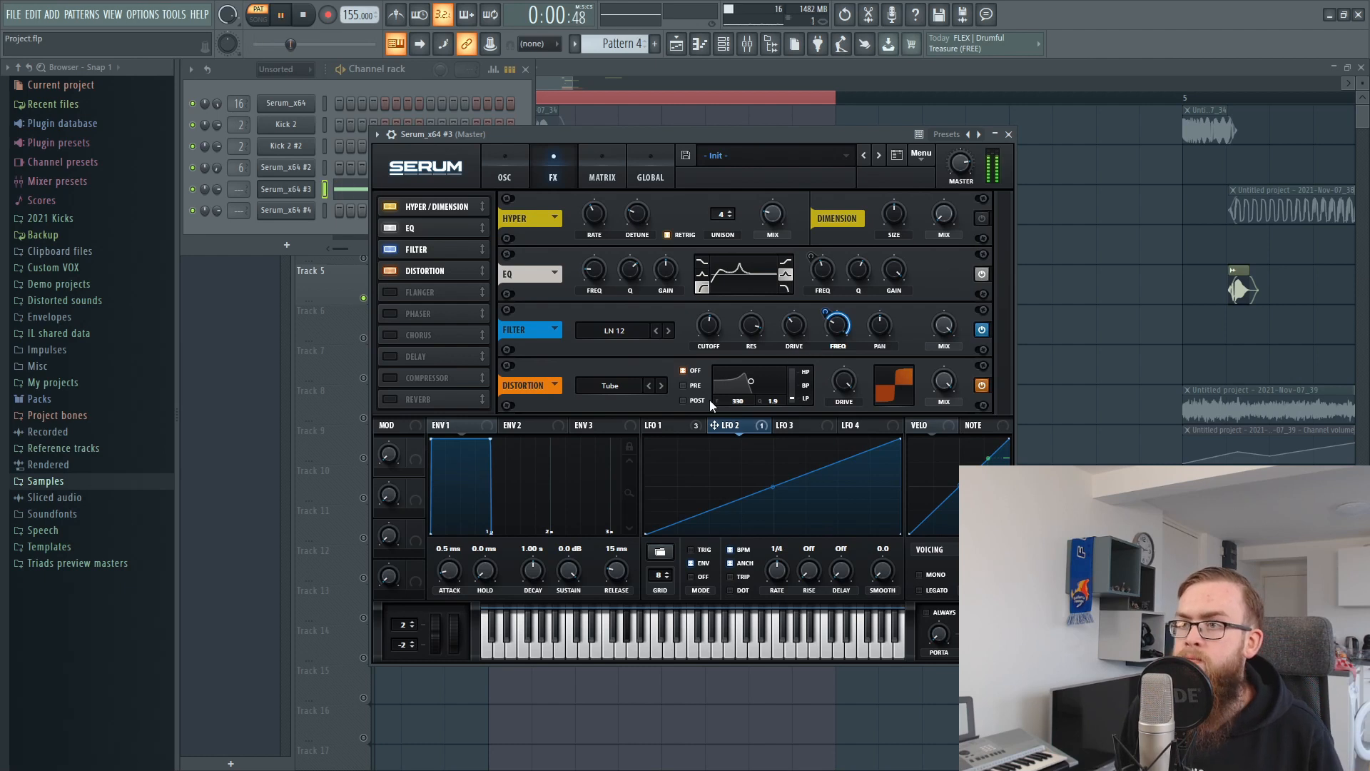
{"action": "left_click", "coordinate": [673, 427]}
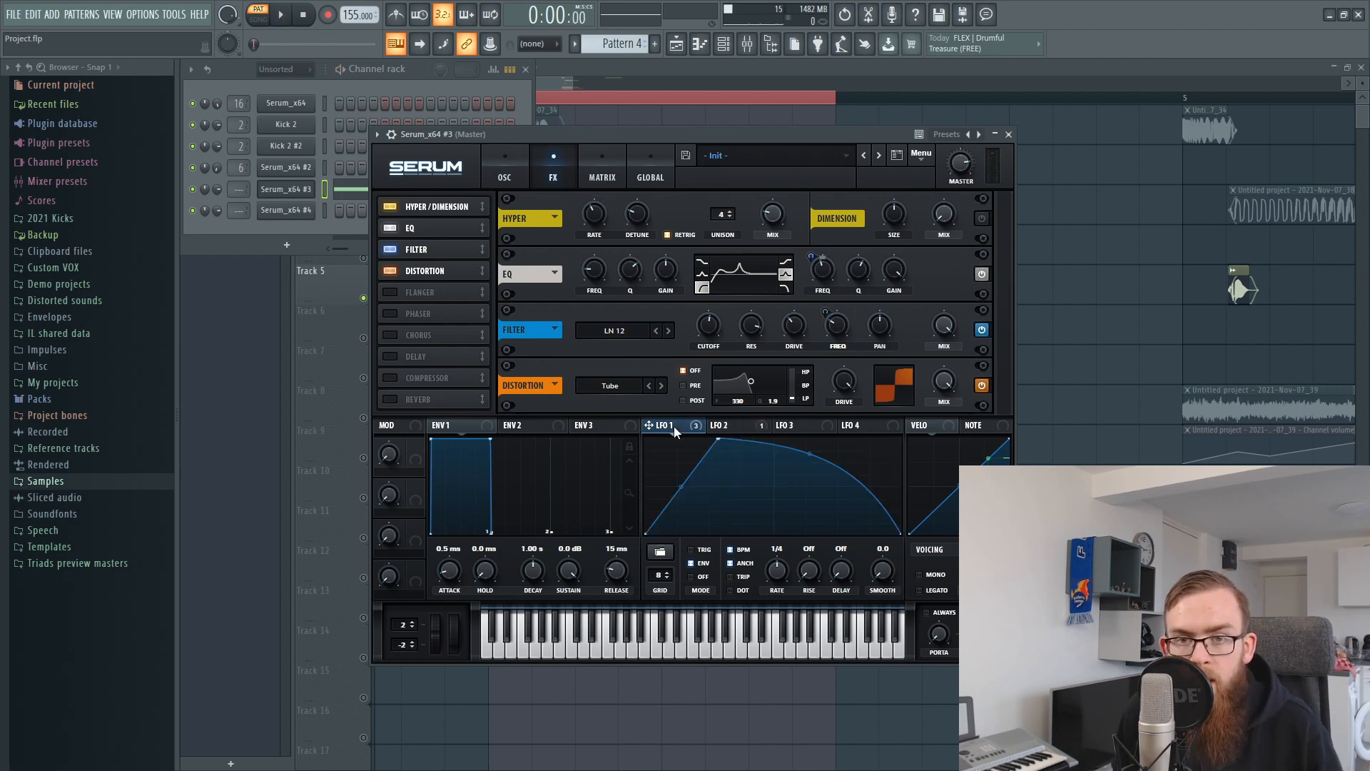
{"action": "right_click", "coordinate": [820, 273]}
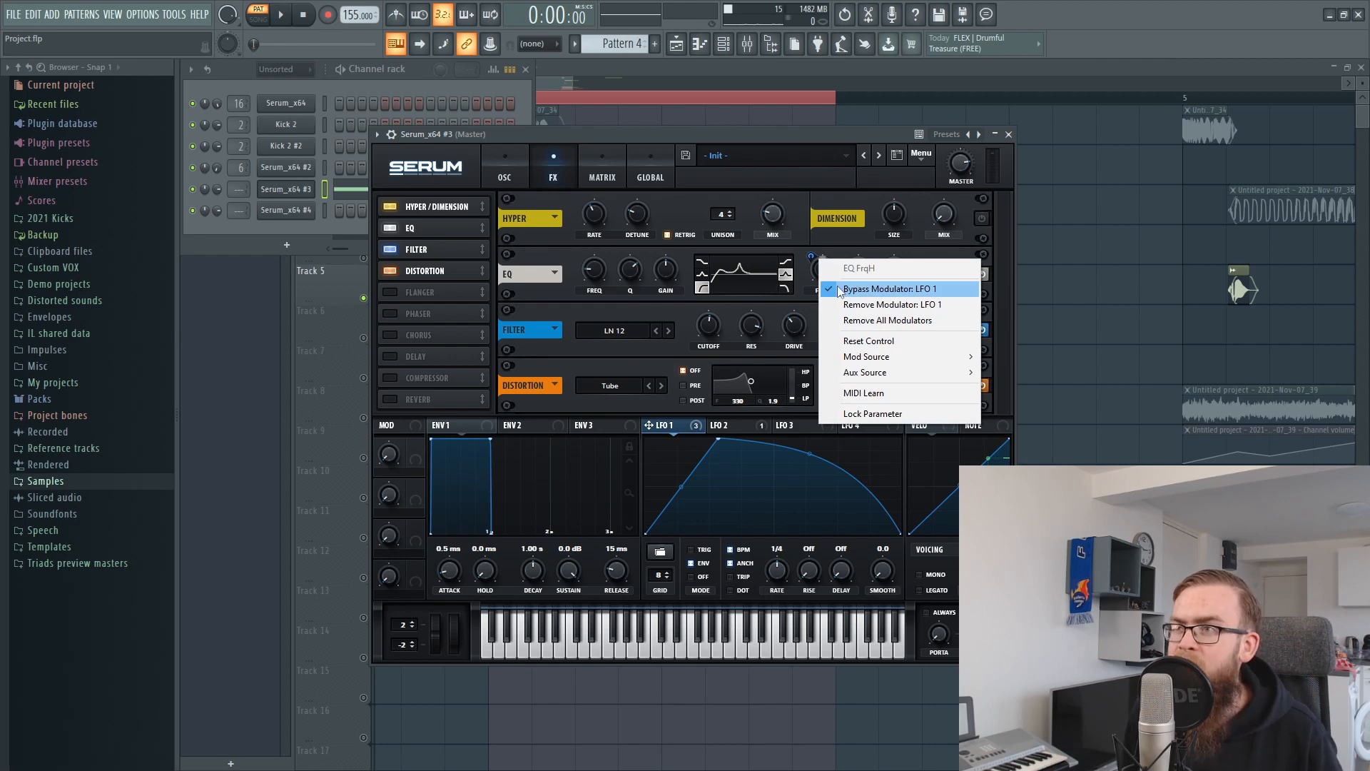
{"action": "left_click", "coordinate": [841, 289]}
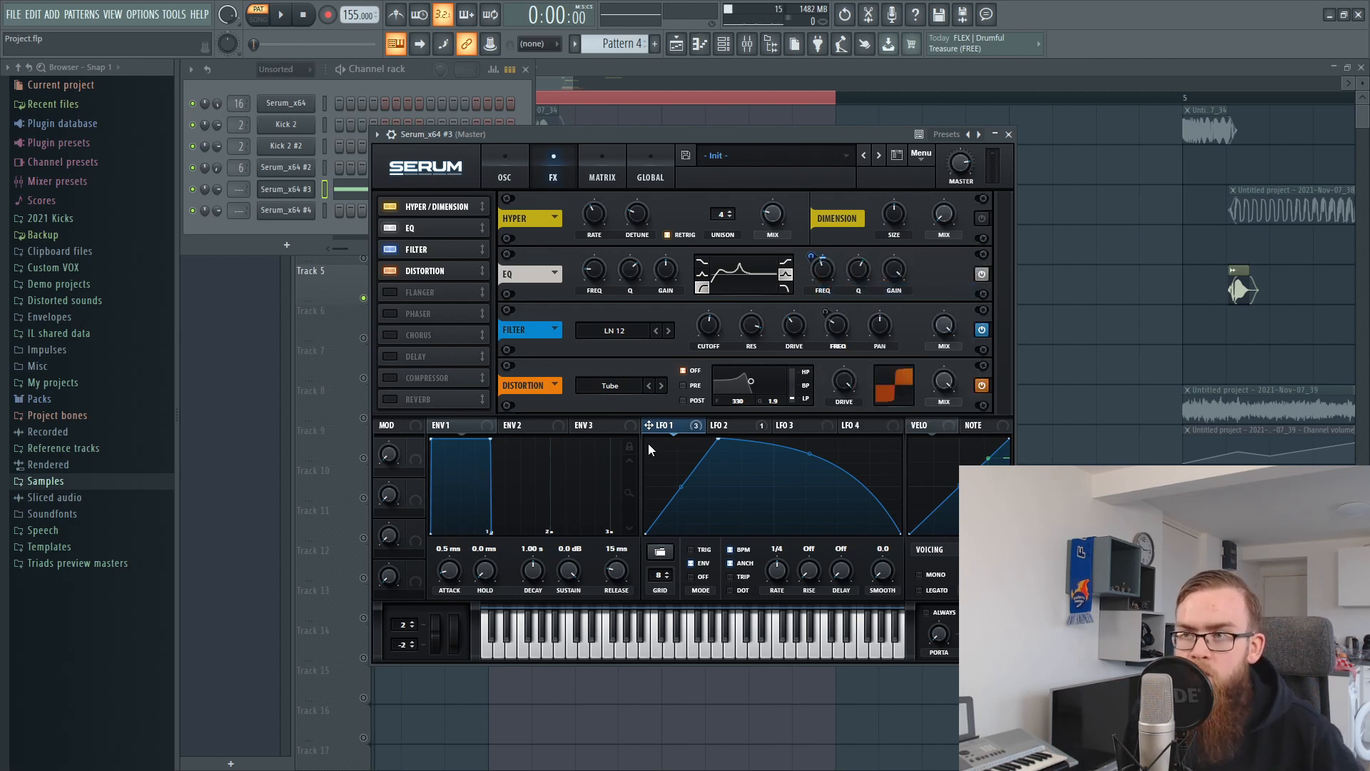
Step: Review Serum's oscillator settings, return to the effects chain, and audition the tail with the EQ modulation active
{"action": "left_click", "coordinate": [487, 171]}
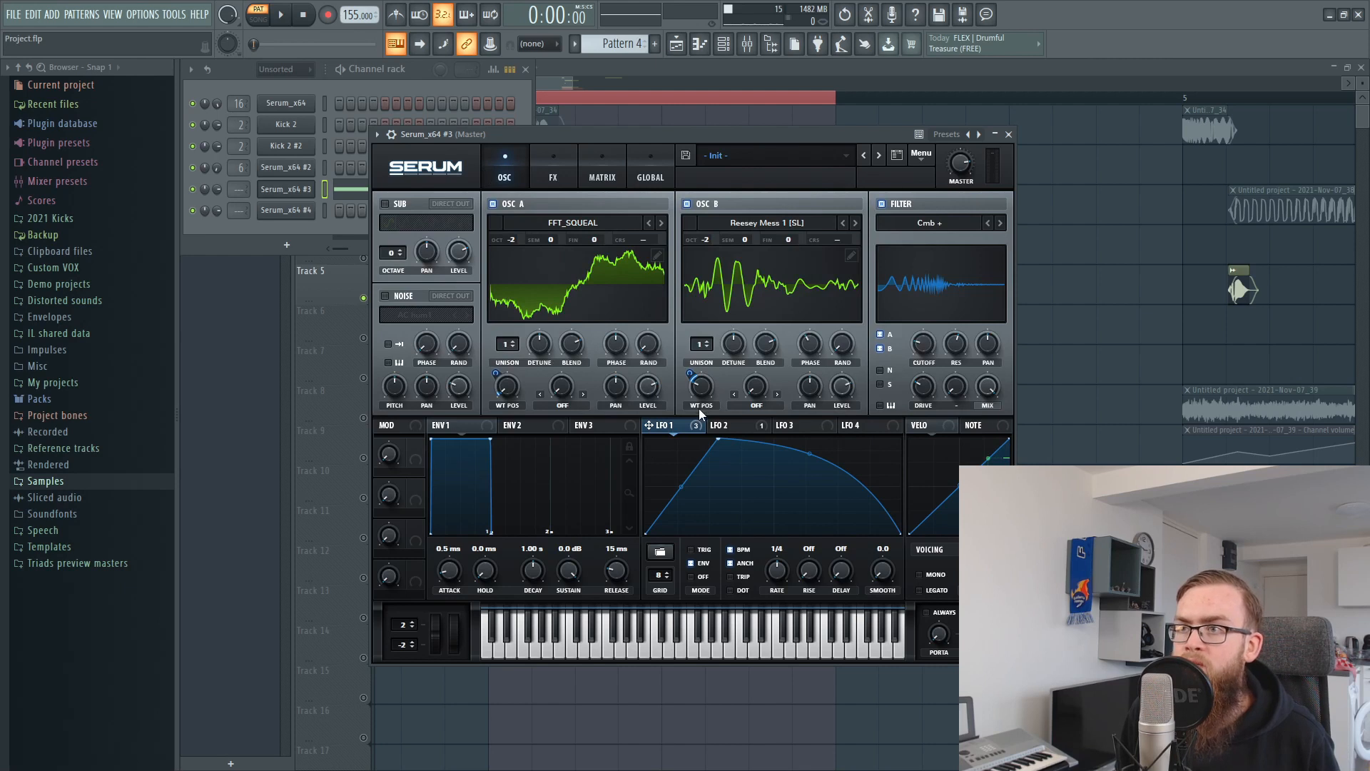
{"action": "left_click", "coordinate": [562, 167]}
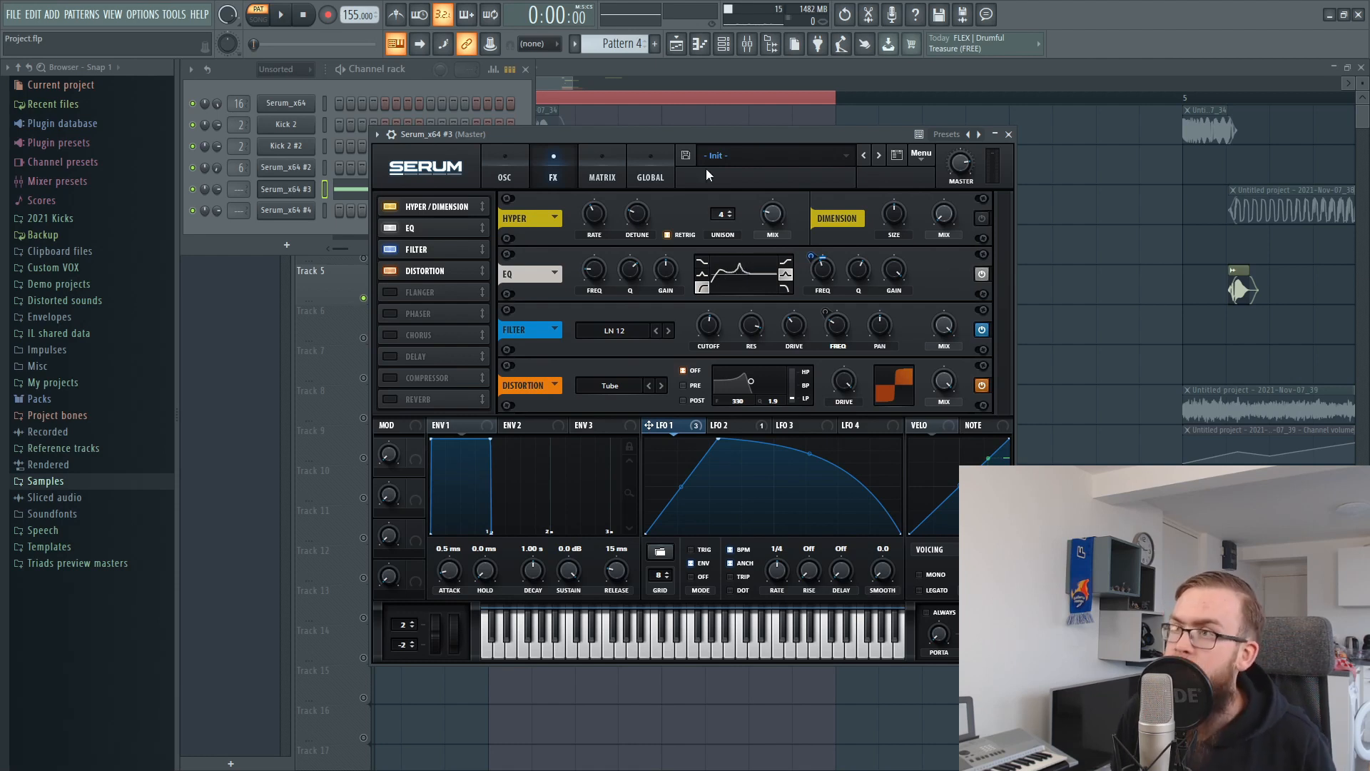
{"action": "left_click_drag", "start_coordinate": [704, 140], "coordinate": [726, 156]}
{"action": "key", "text": "space"}
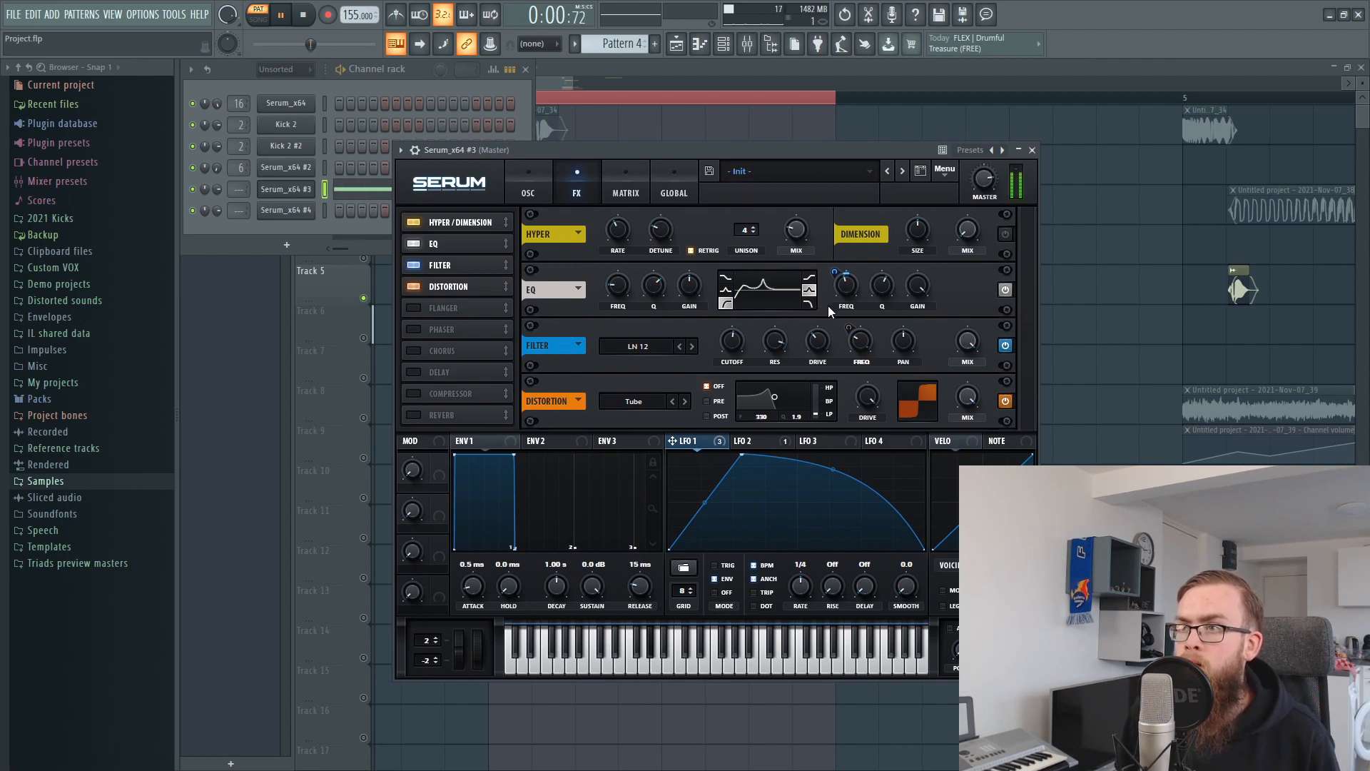
{"action": "key", "text": "space"}
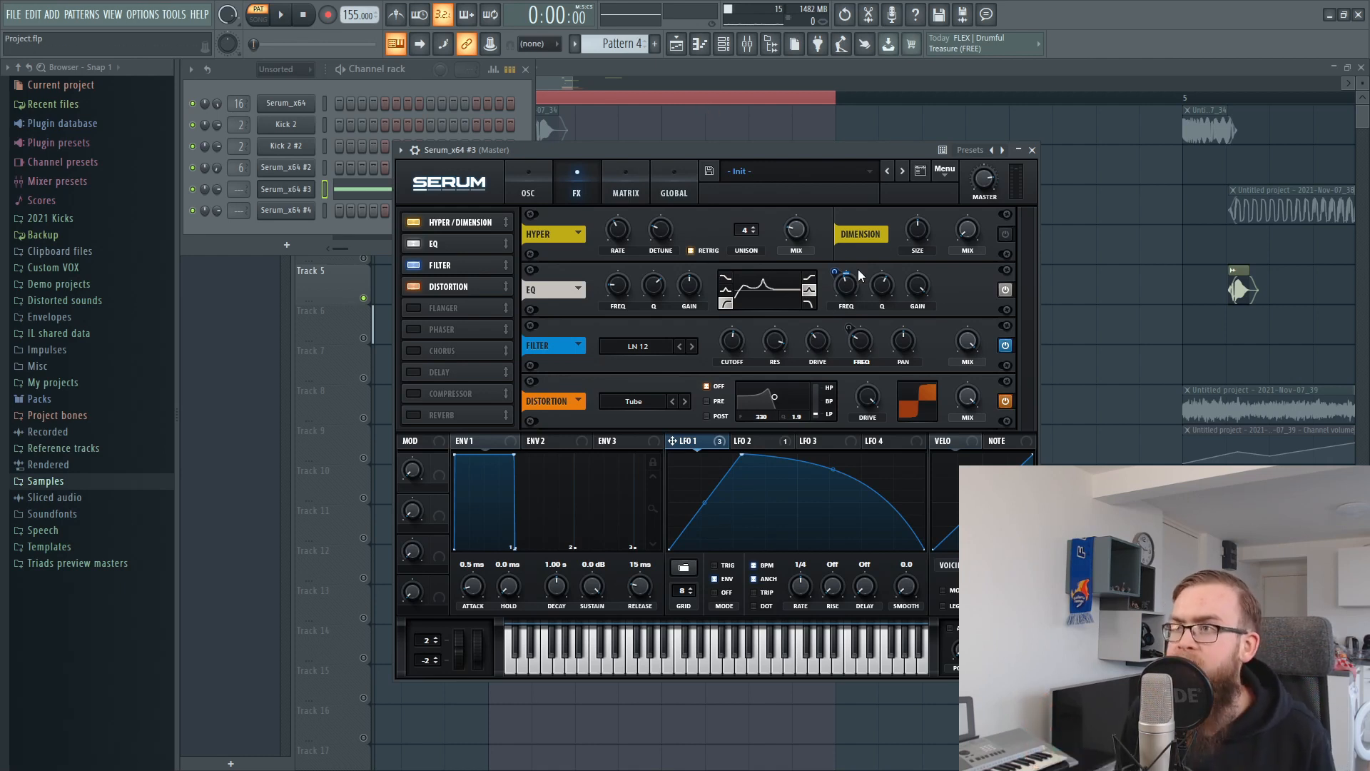
Step: Enable the Hyper/Dimension effect and toggle it during playback to compare the sound
{"action": "left_click", "coordinate": [1004, 235]}
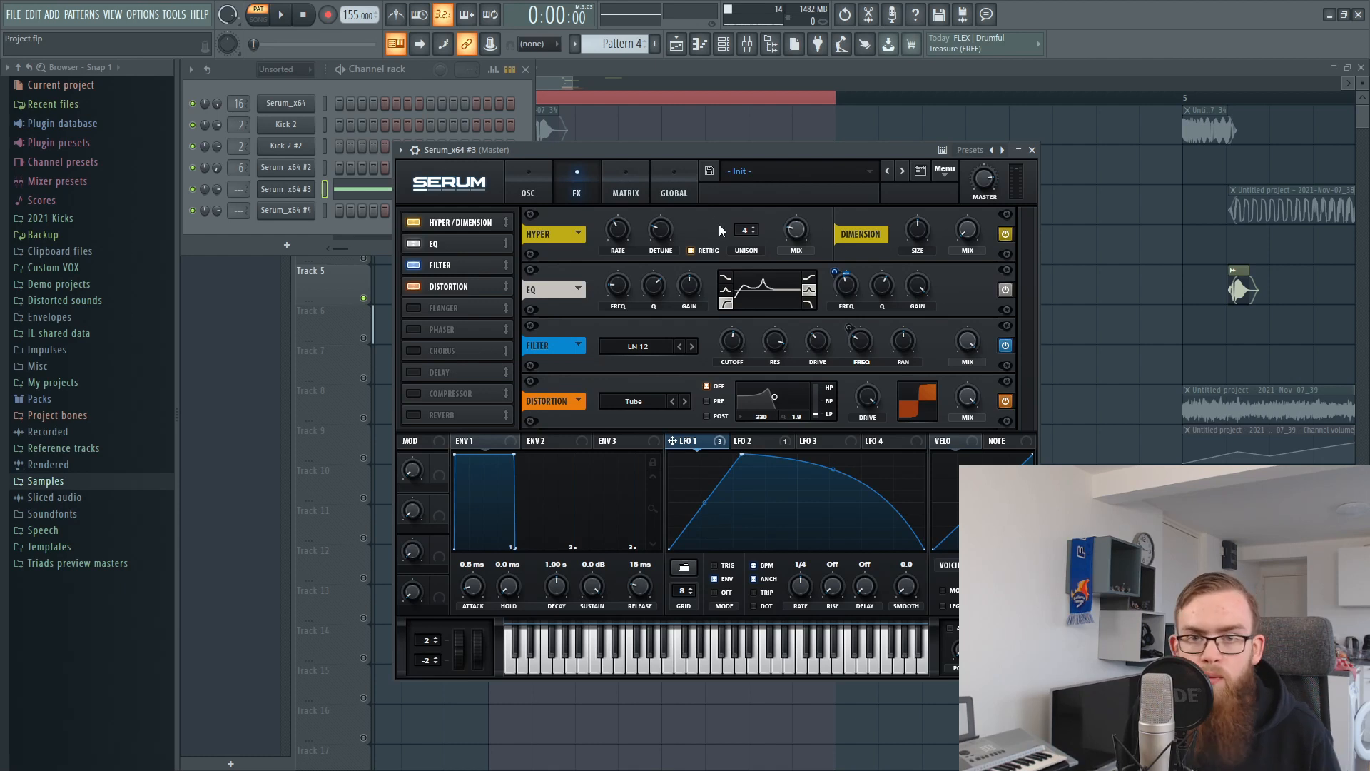
{"action": "key", "text": "space"}
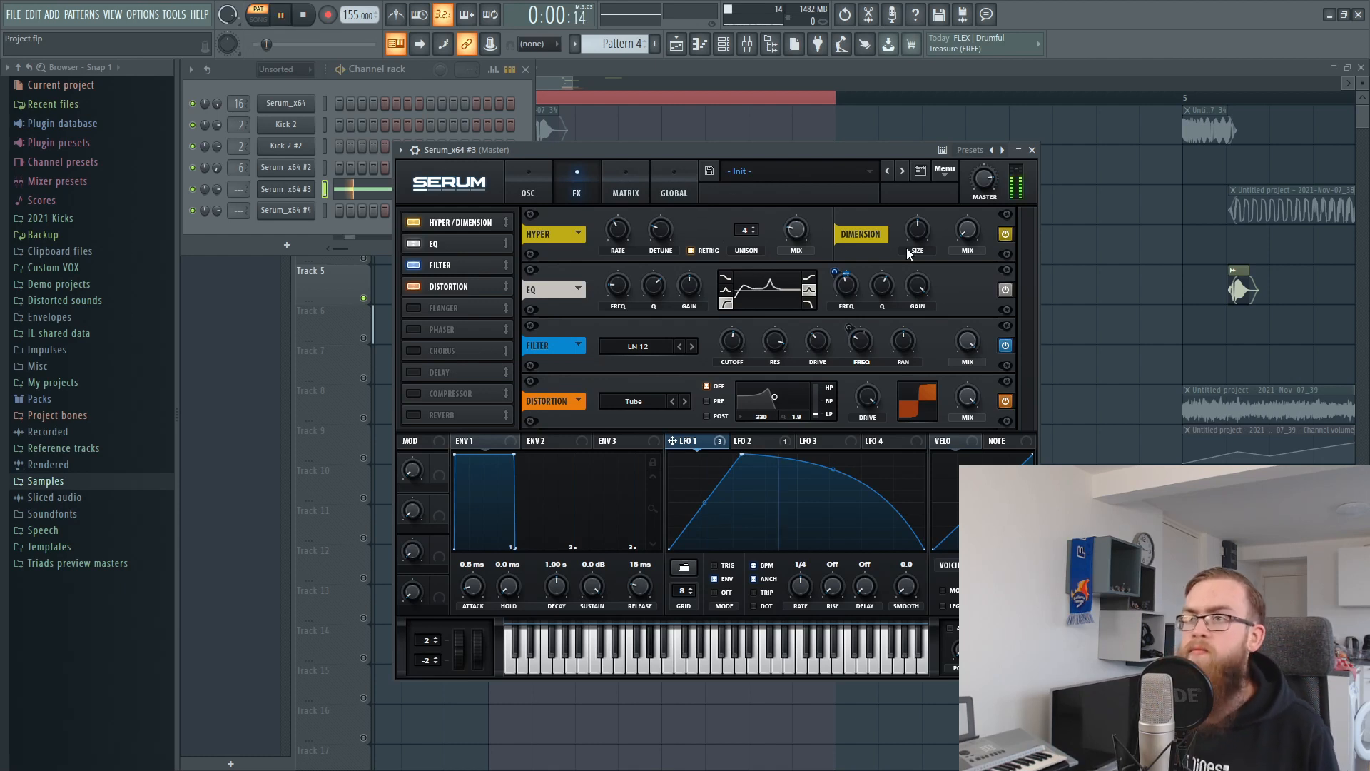
{"action": "left_click", "coordinate": [1006, 234]}
{"action": "left_click", "coordinate": [1006, 234]}
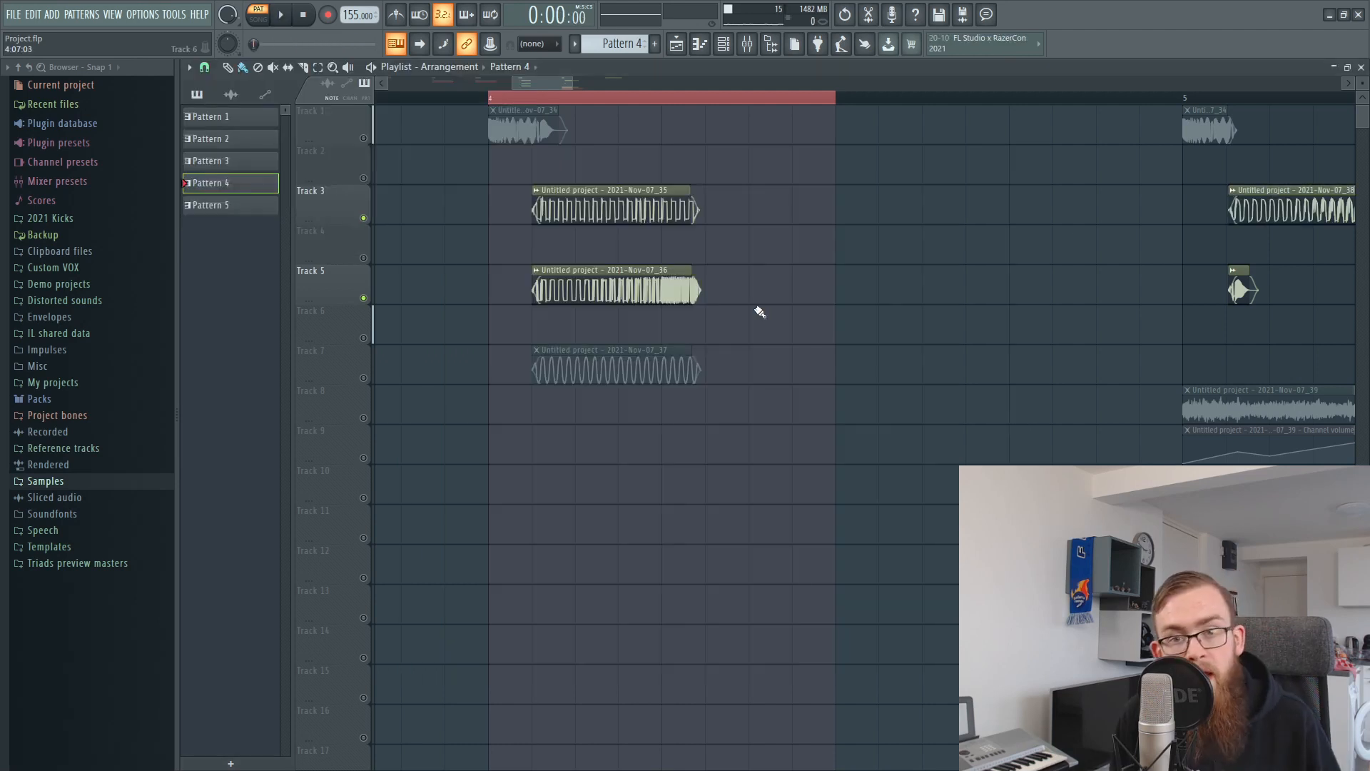
Step: Switch playback to song mode and audition the rendered tail clips on Tracks 3 and 5
{"action": "key", "text": "l"}
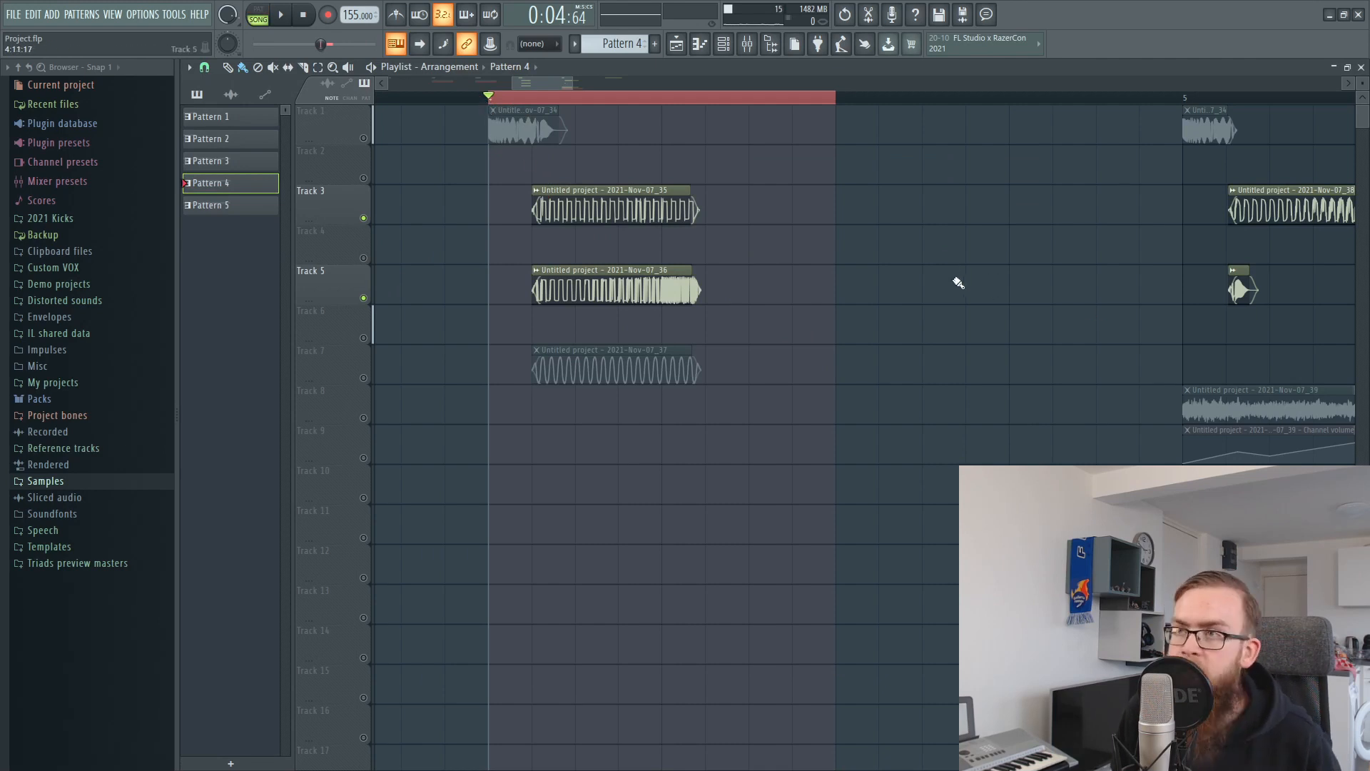
{"action": "key", "text": "space"}
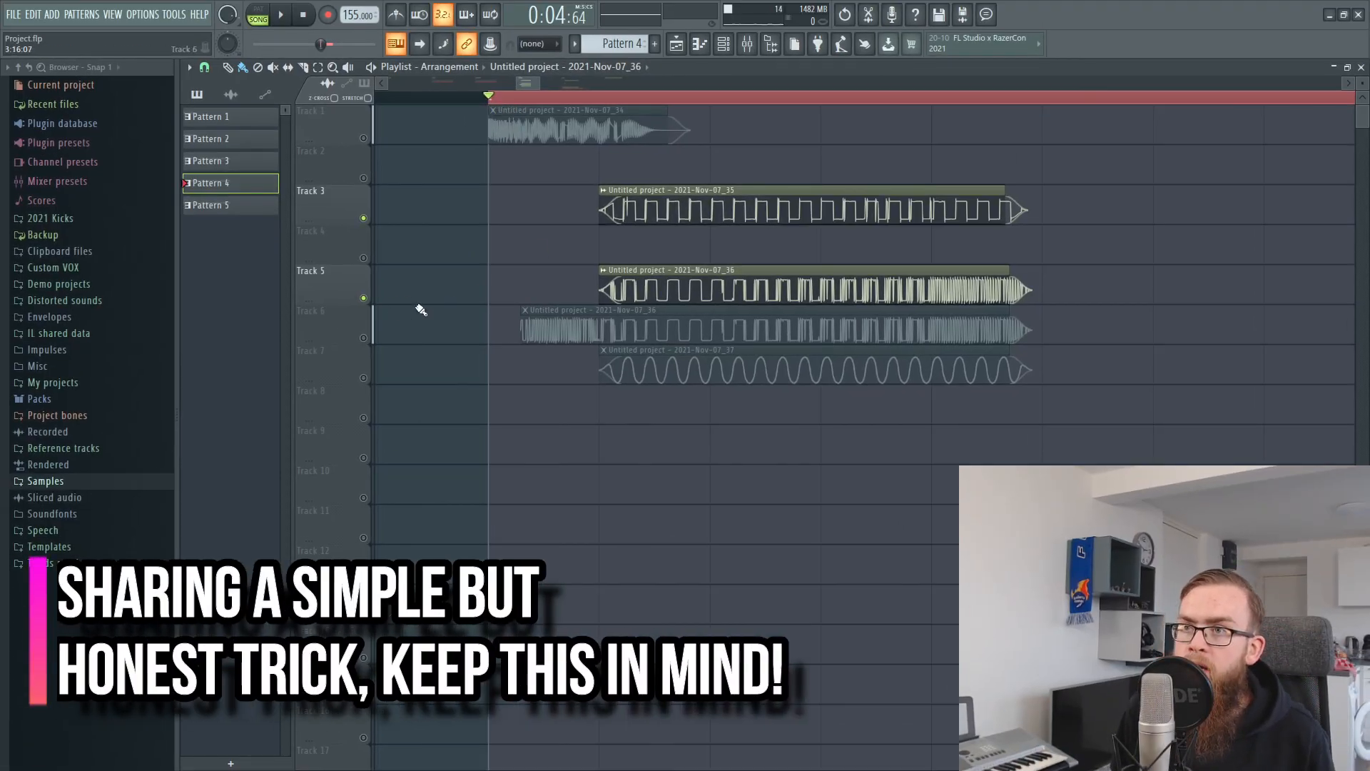
Step: Mute Track 5 and shift the extended clip copy on Track 6 back to the start of bar 4
{"action": "left_click", "coordinate": [363, 298]}
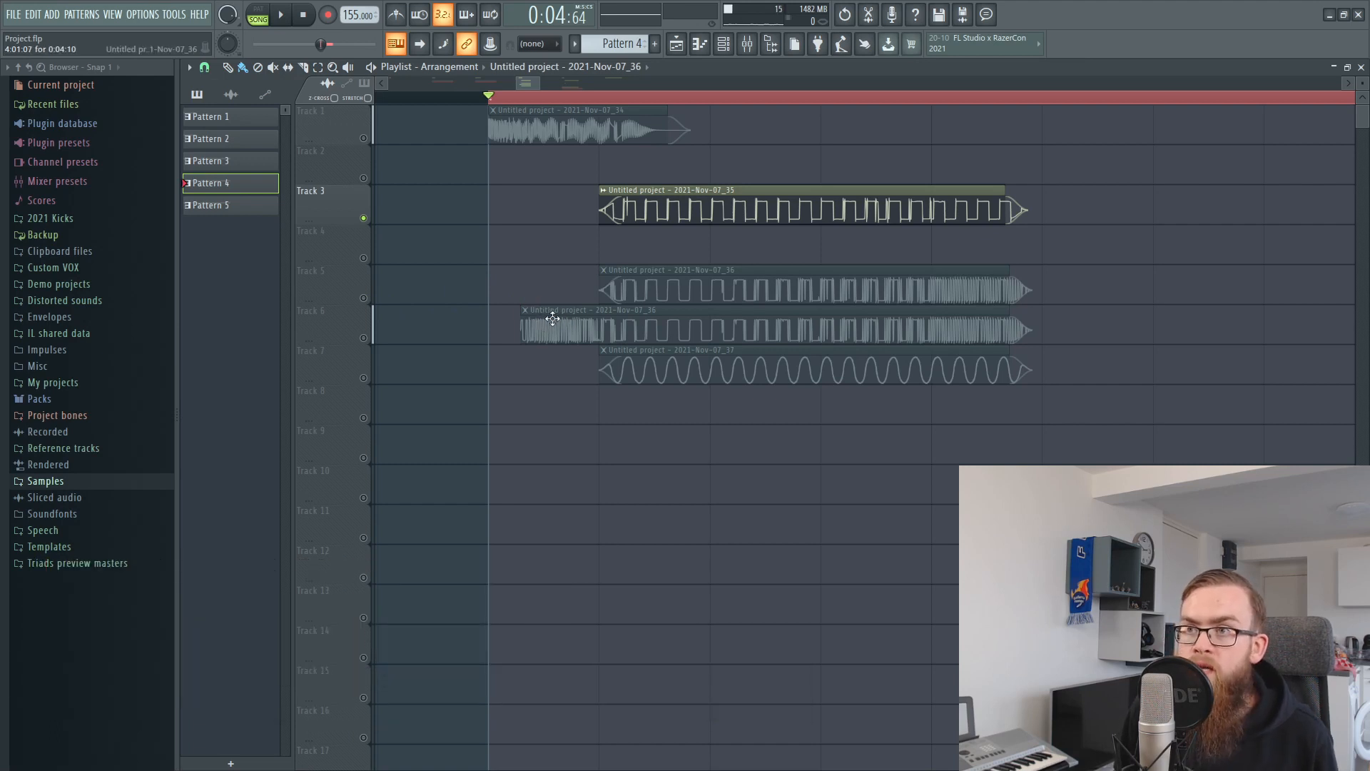
{"action": "scroll", "coordinate": [542, 311], "scroll_direction": "down", "scroll_amount": 7}
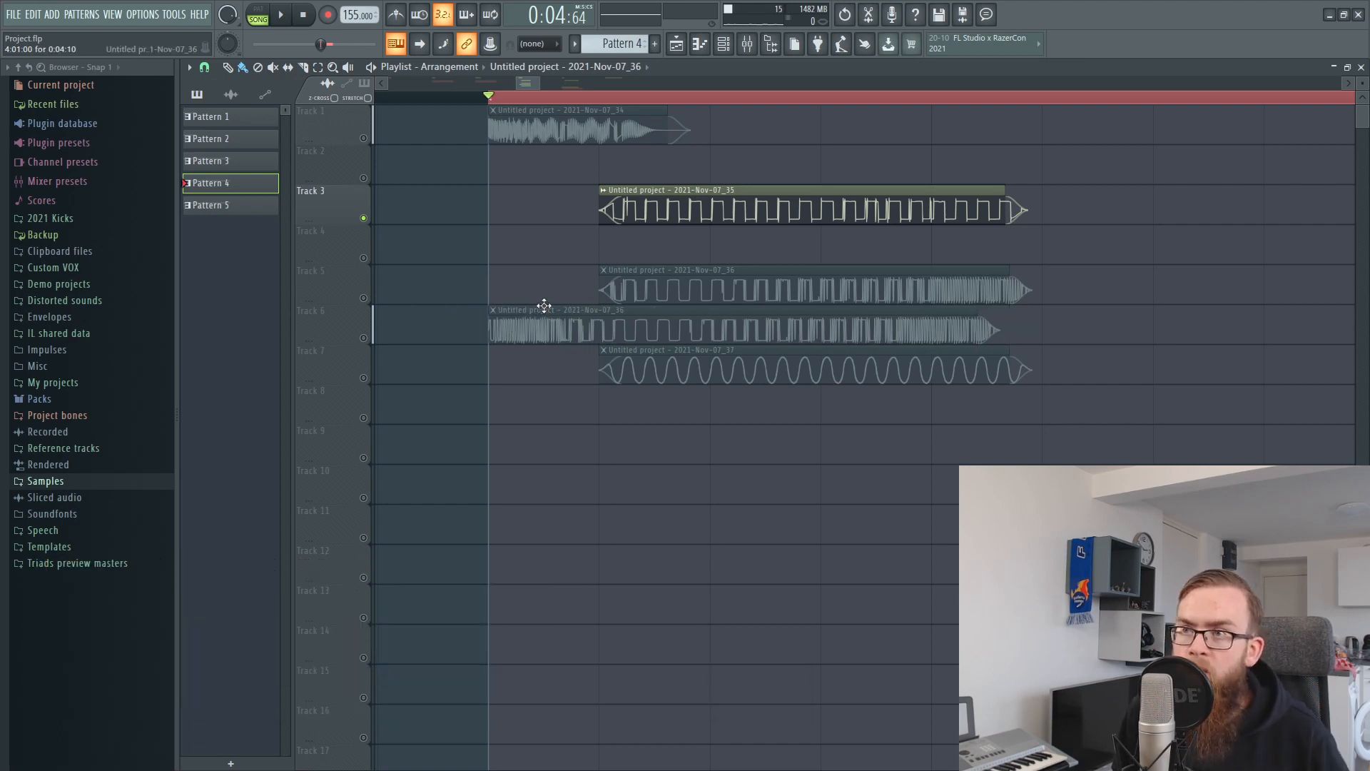
{"action": "left_click", "coordinate": [516, 331]}
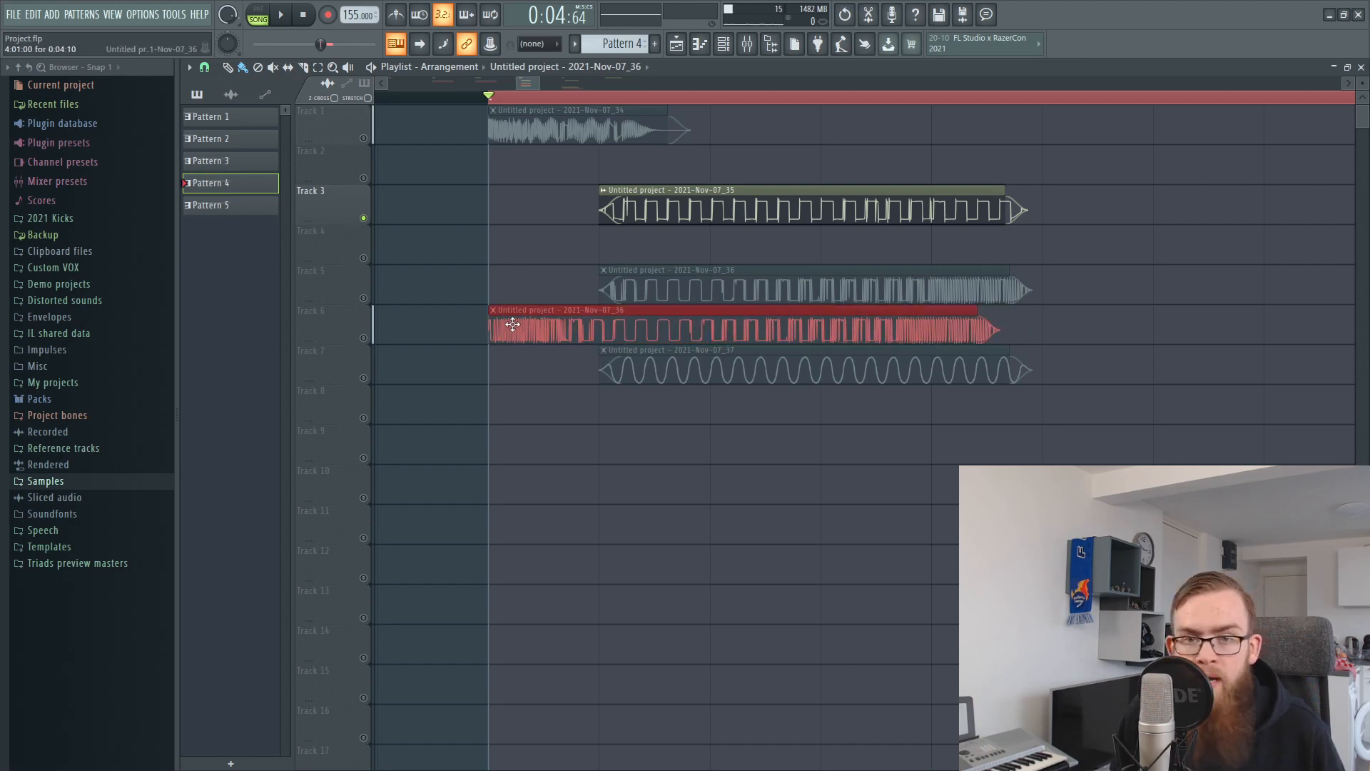
{"action": "left_click", "coordinate": [575, 336]}
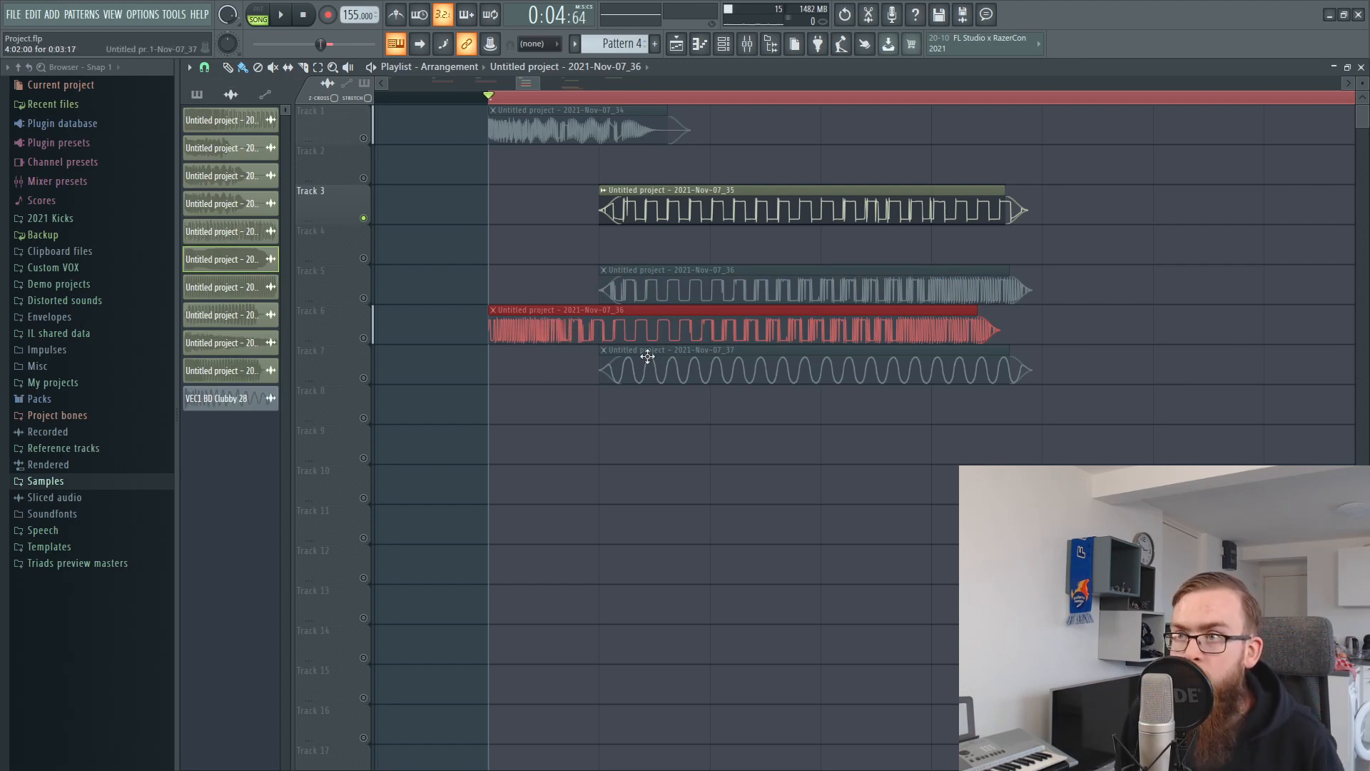
Step: Trim the start of the Track 6 clip copy, reposition it under the tails, and delete it
{"action": "left_click_drag", "start_coordinate": [495, 316], "coordinate": [593, 325]}
{"action": "left_click_drag", "start_coordinate": [710, 326], "coordinate": [775, 328]}
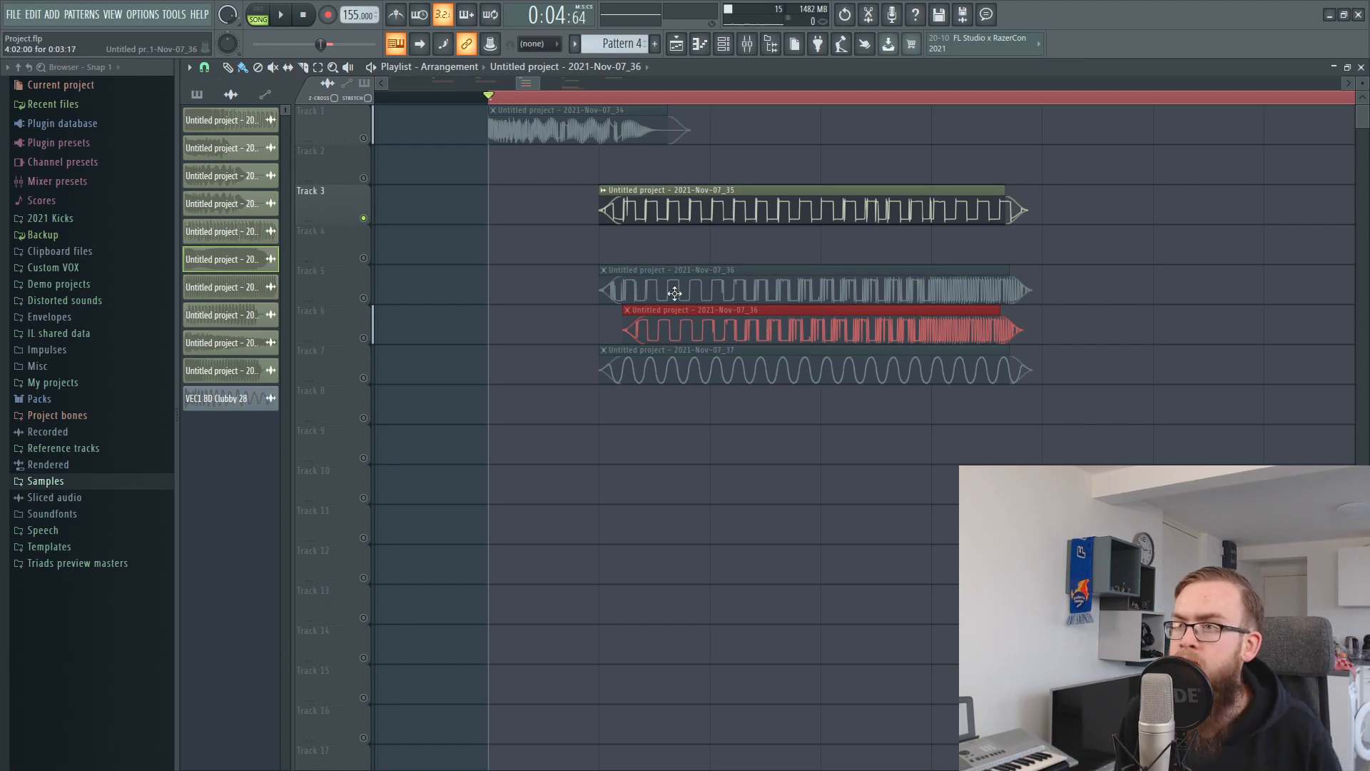
{"action": "right_click", "coordinate": [673, 325]}
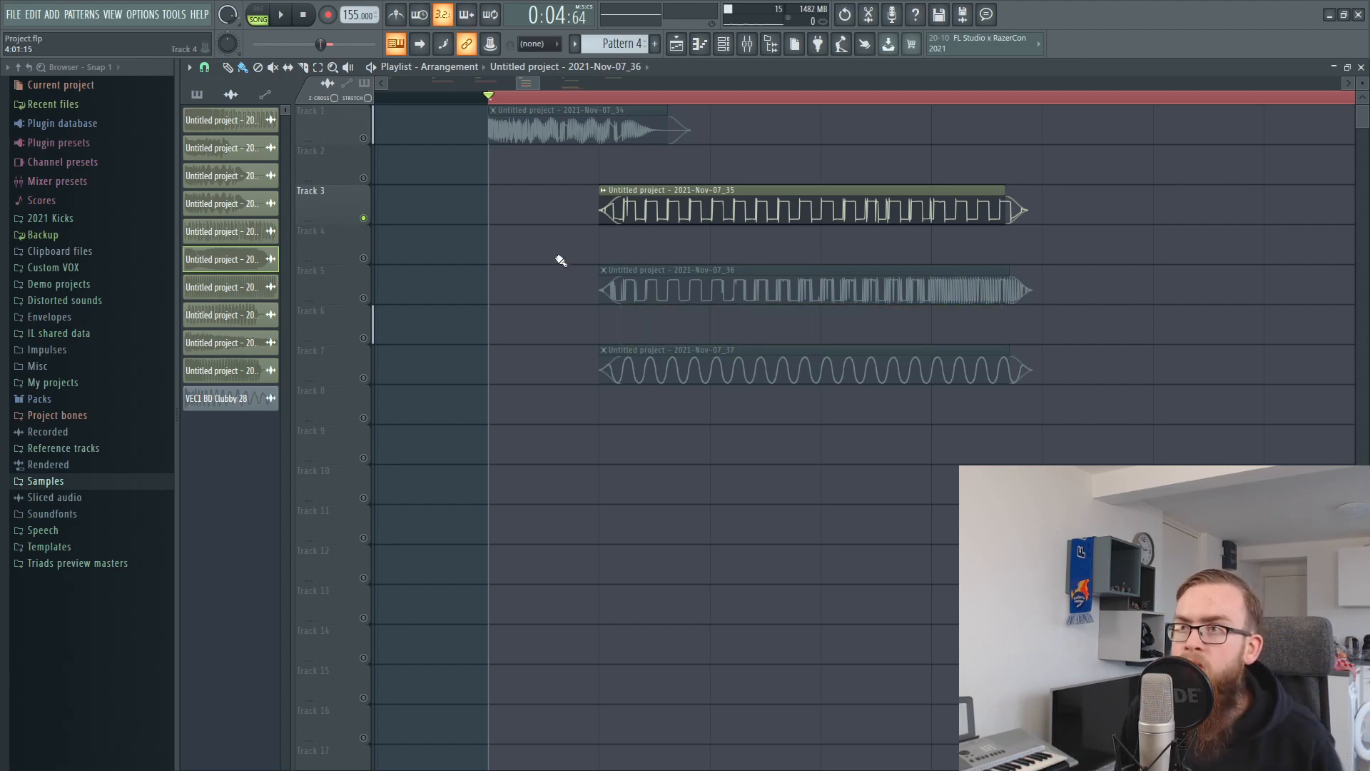
Step: Unmute Track 5 and restore the Track 6 clip copy, selecting the punch clip on Track 1 and clearing the selection
{"action": "left_click", "coordinate": [363, 298]}
{"action": "key", "text": "ctrl+z"}
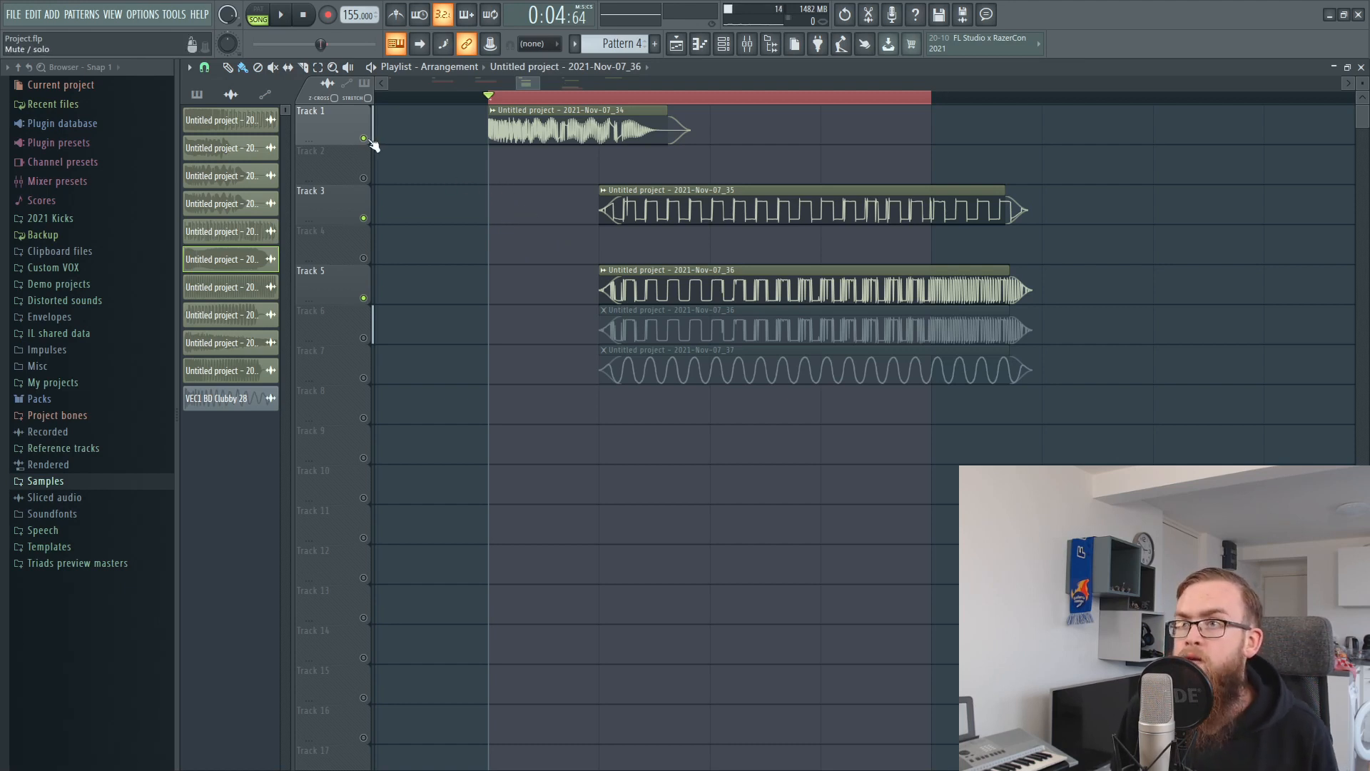
{"action": "left_click", "coordinate": [572, 122]}
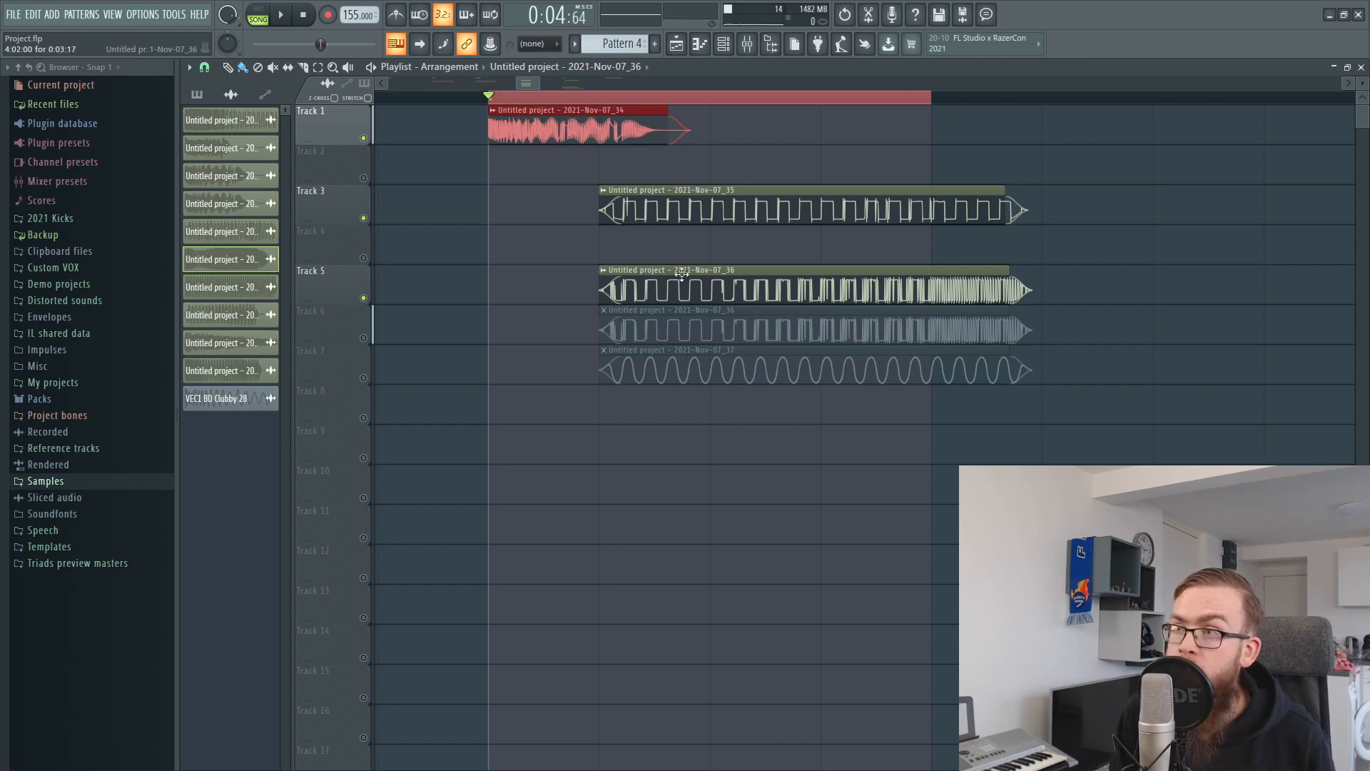
{"action": "left_click", "coordinate": [725, 259], "text": "ctrl"}
Step: Slip the audio inside the Track 5 tail clip against the punch and audition the layered kick
{"action": "scroll", "coordinate": [728, 284], "scroll_direction": "up", "scroll_amount": 4}
{"action": "scroll", "coordinate": [727, 284], "scroll_direction": "up", "scroll_amount": 4}
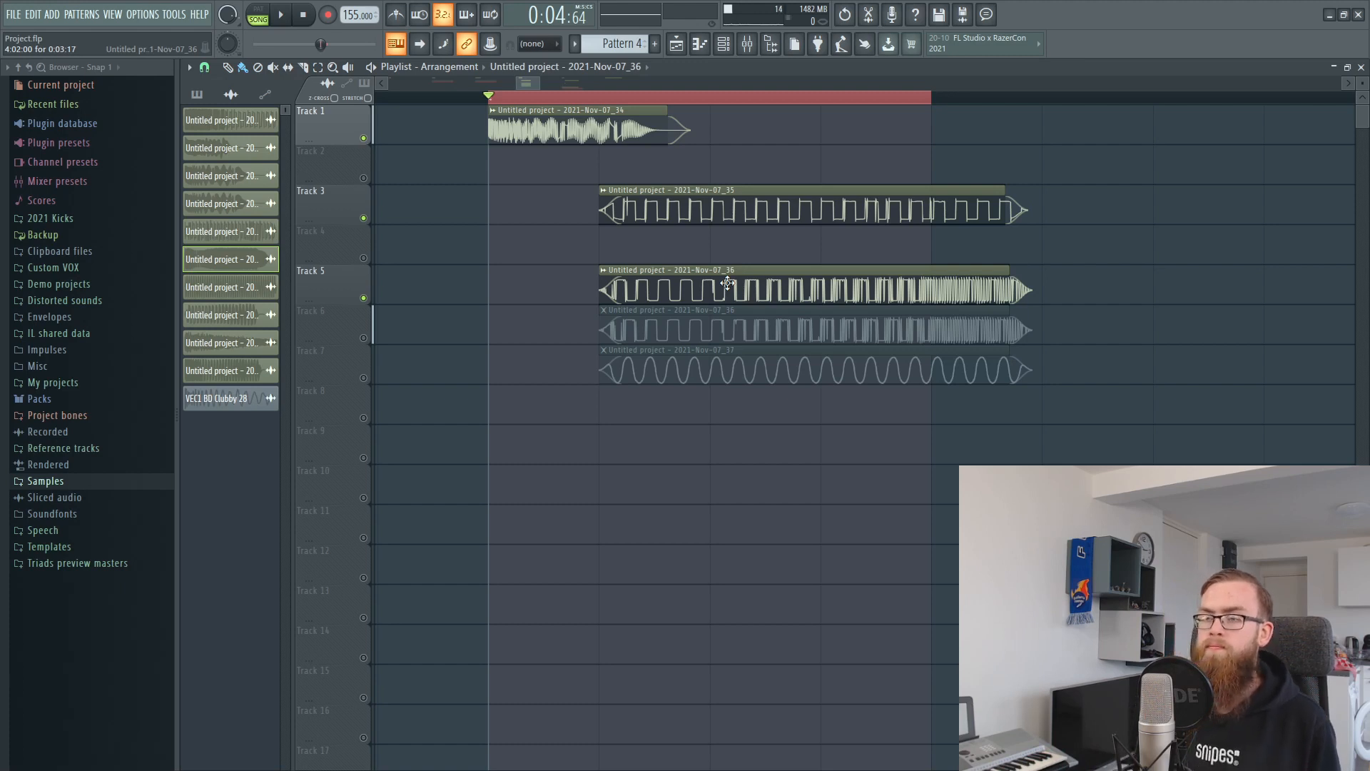
{"action": "key", "text": "space"}
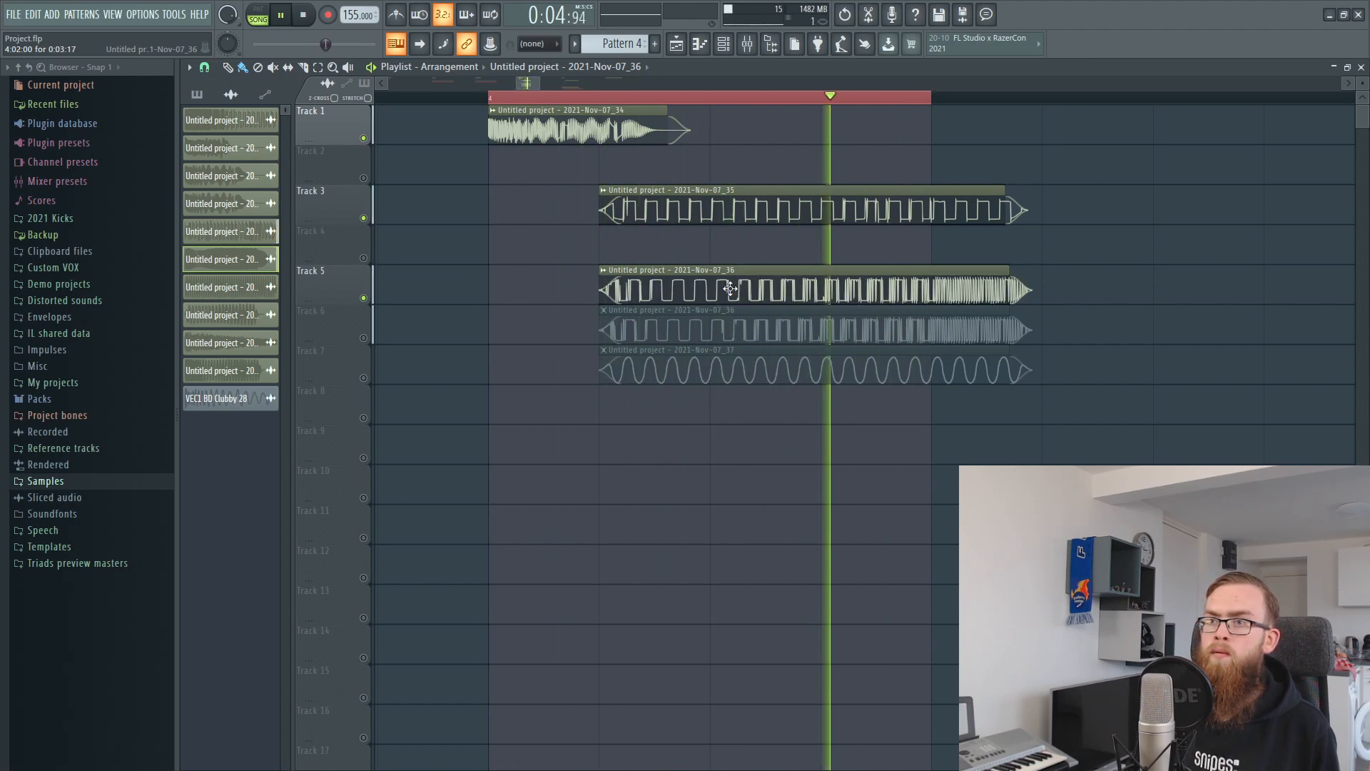
{"action": "key", "text": "space"}
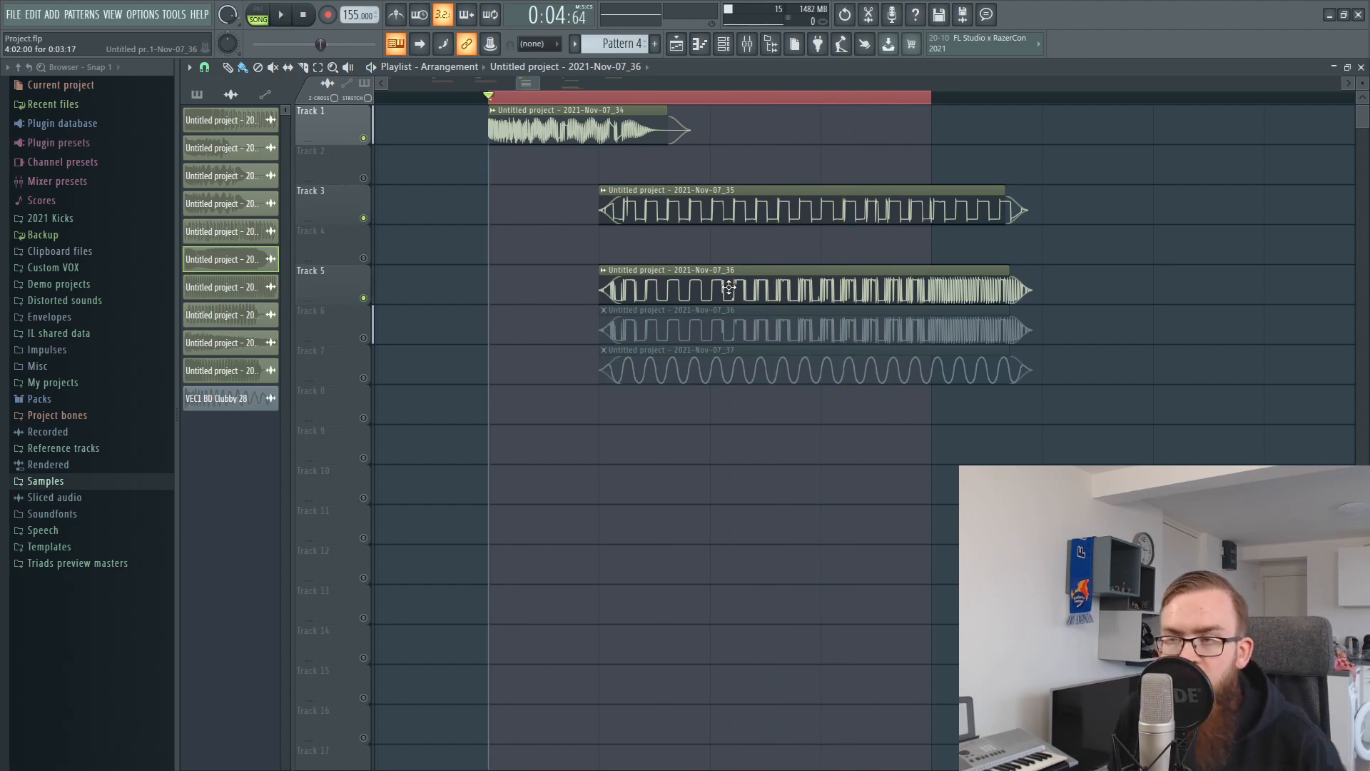
Step: Delete the duplicate clip on Track 6 and unmute Track 7 with the sine-like tail layer
{"action": "right_click", "coordinate": [712, 321]}
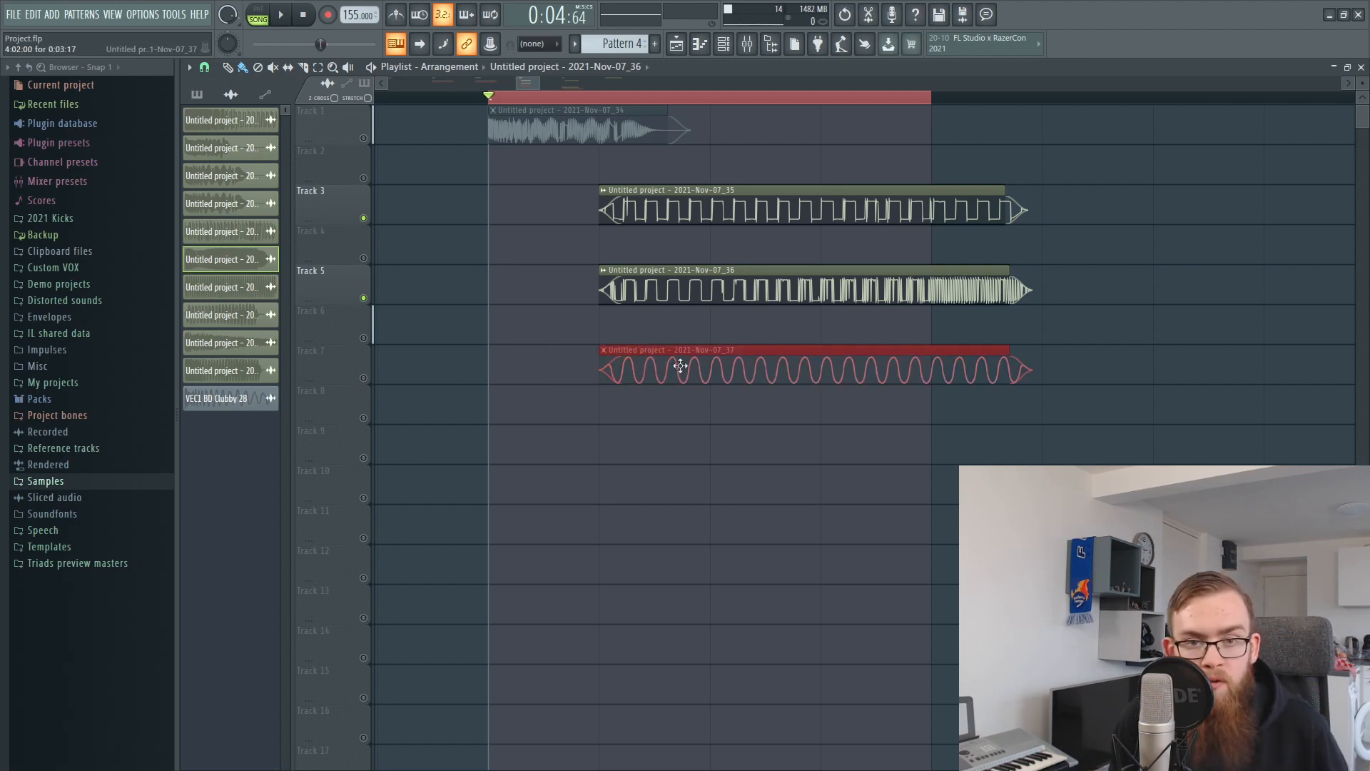
{"action": "left_click", "coordinate": [364, 379]}
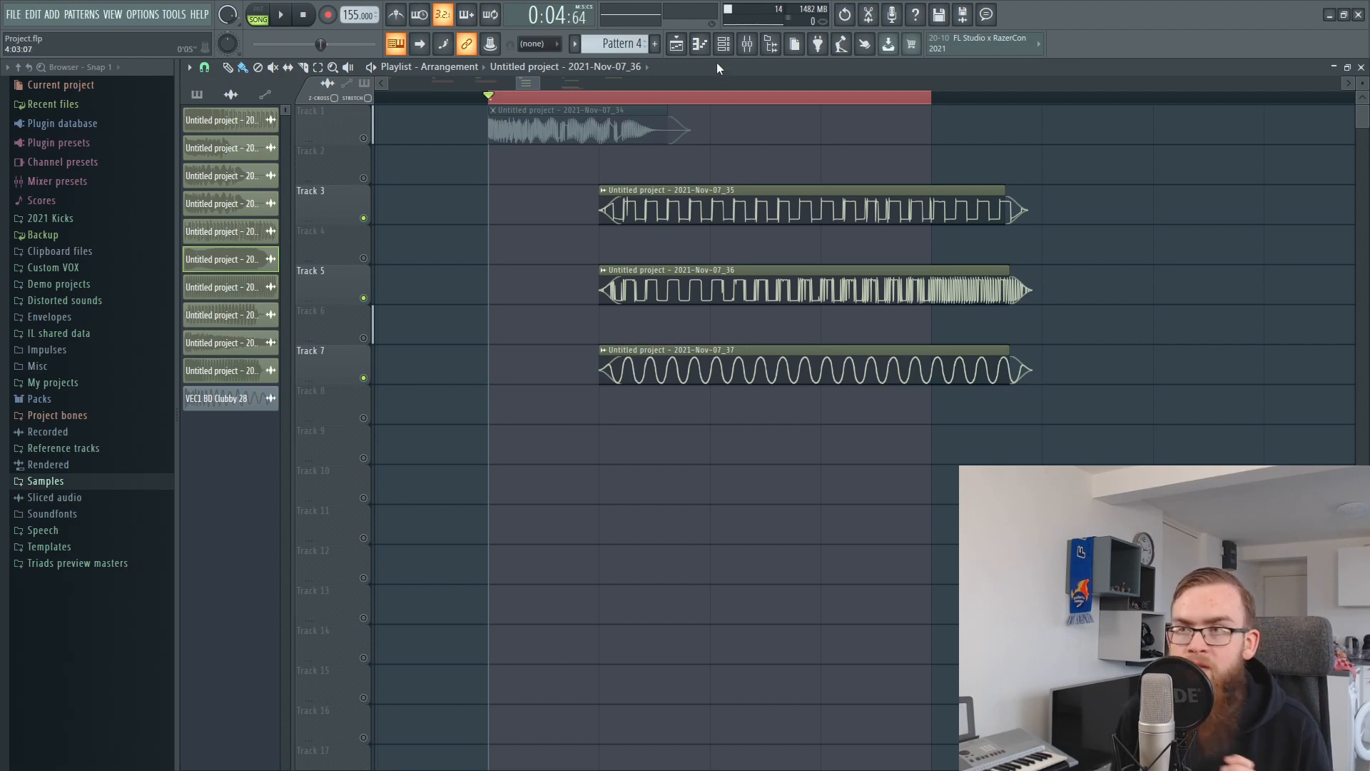
Step: Show the Unsorted channels, open Serum_x64 #4, and review its distortion effect and oscillator settings
{"action": "left_click", "coordinate": [723, 44]}
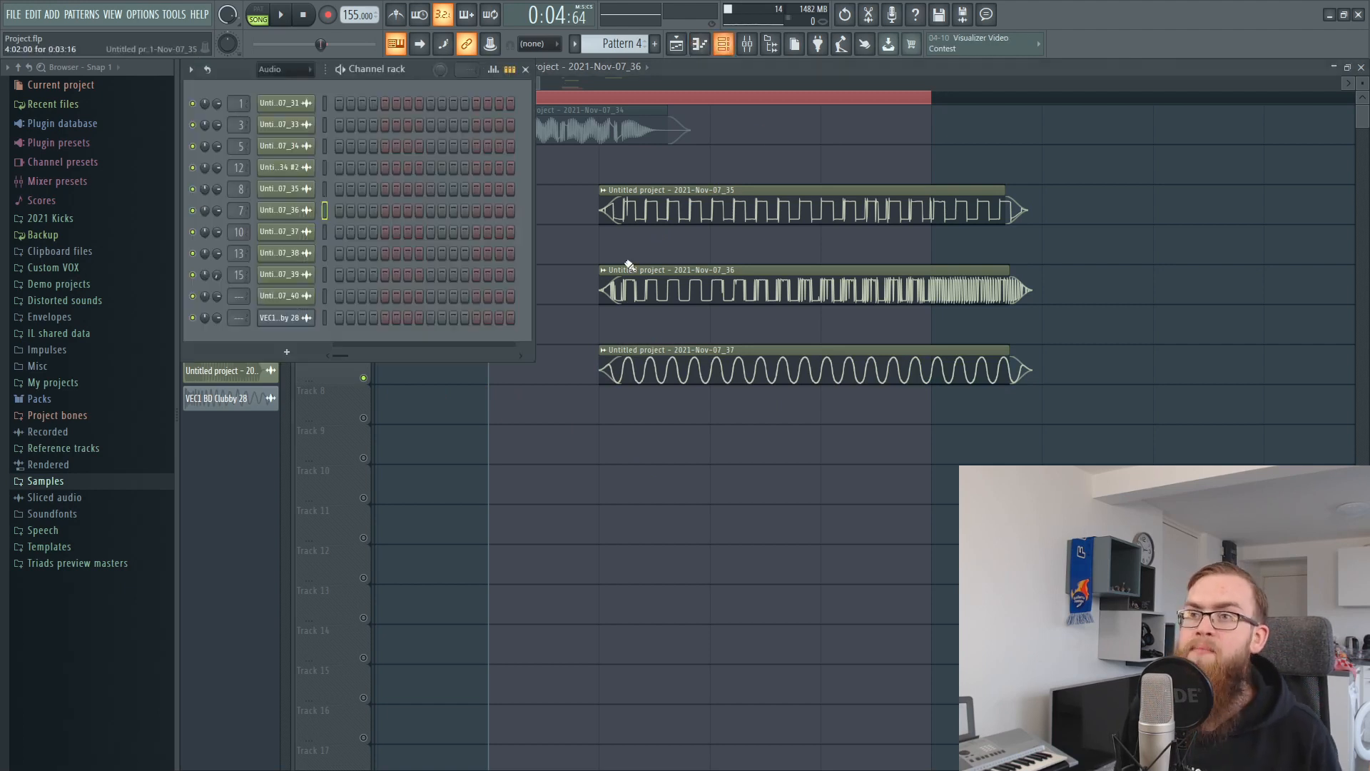
{"action": "left_click", "coordinate": [294, 70]}
{"action": "left_click", "coordinate": [284, 131]}
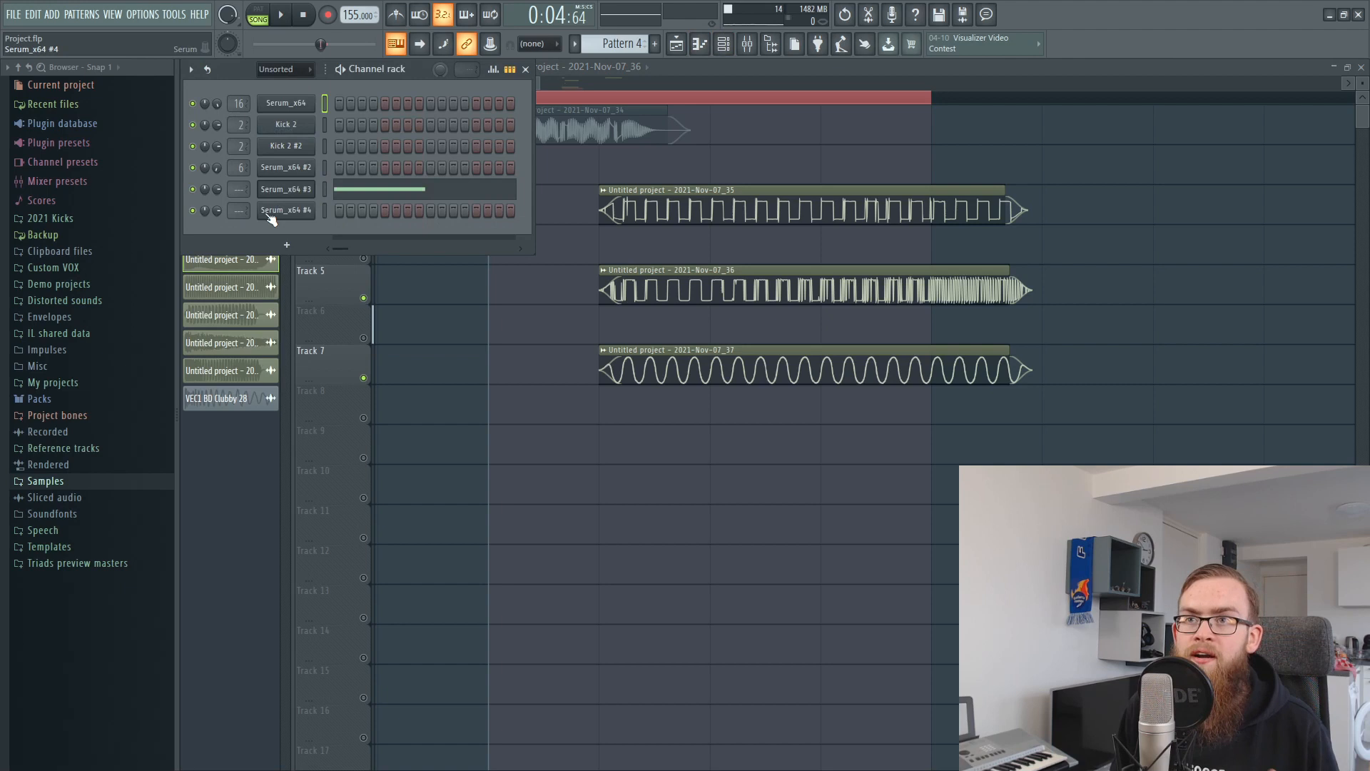
{"action": "left_click", "coordinate": [269, 213]}
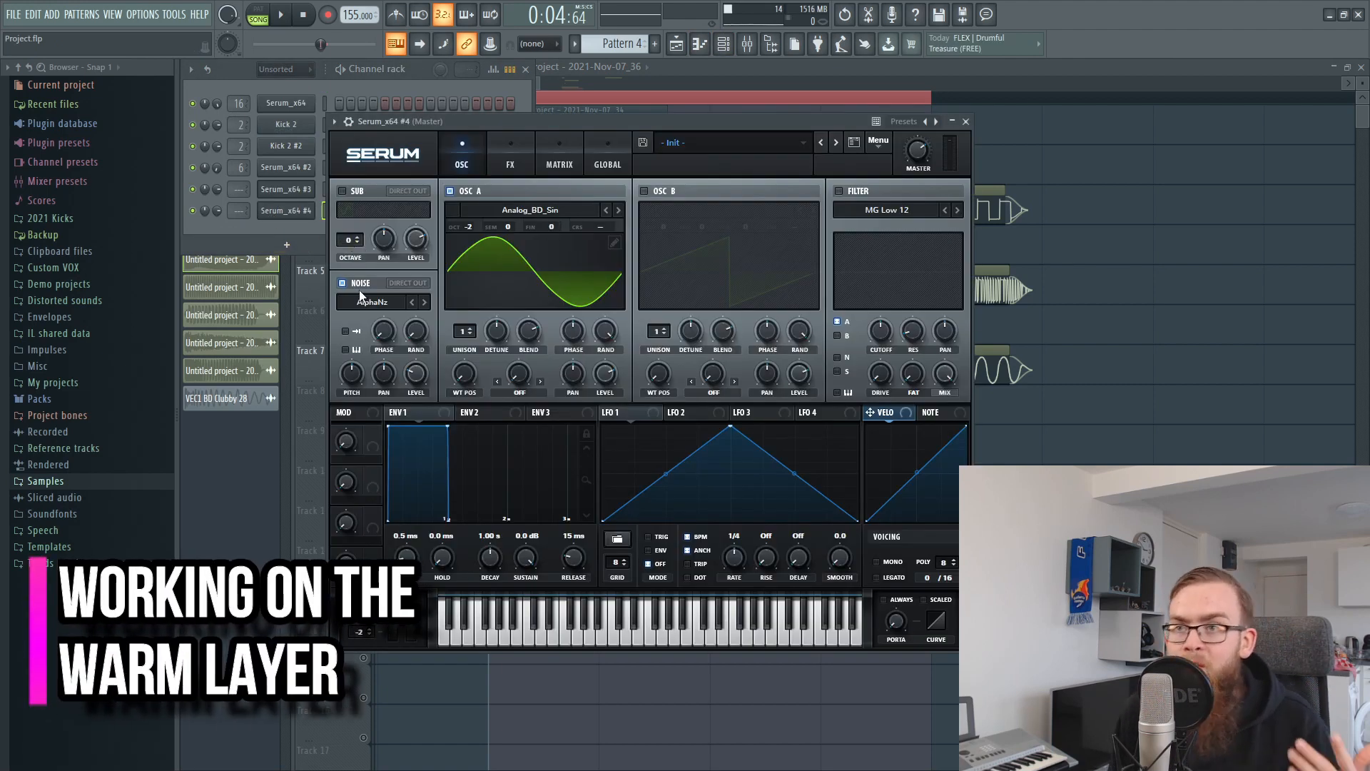
{"action": "left_click", "coordinate": [496, 170]}
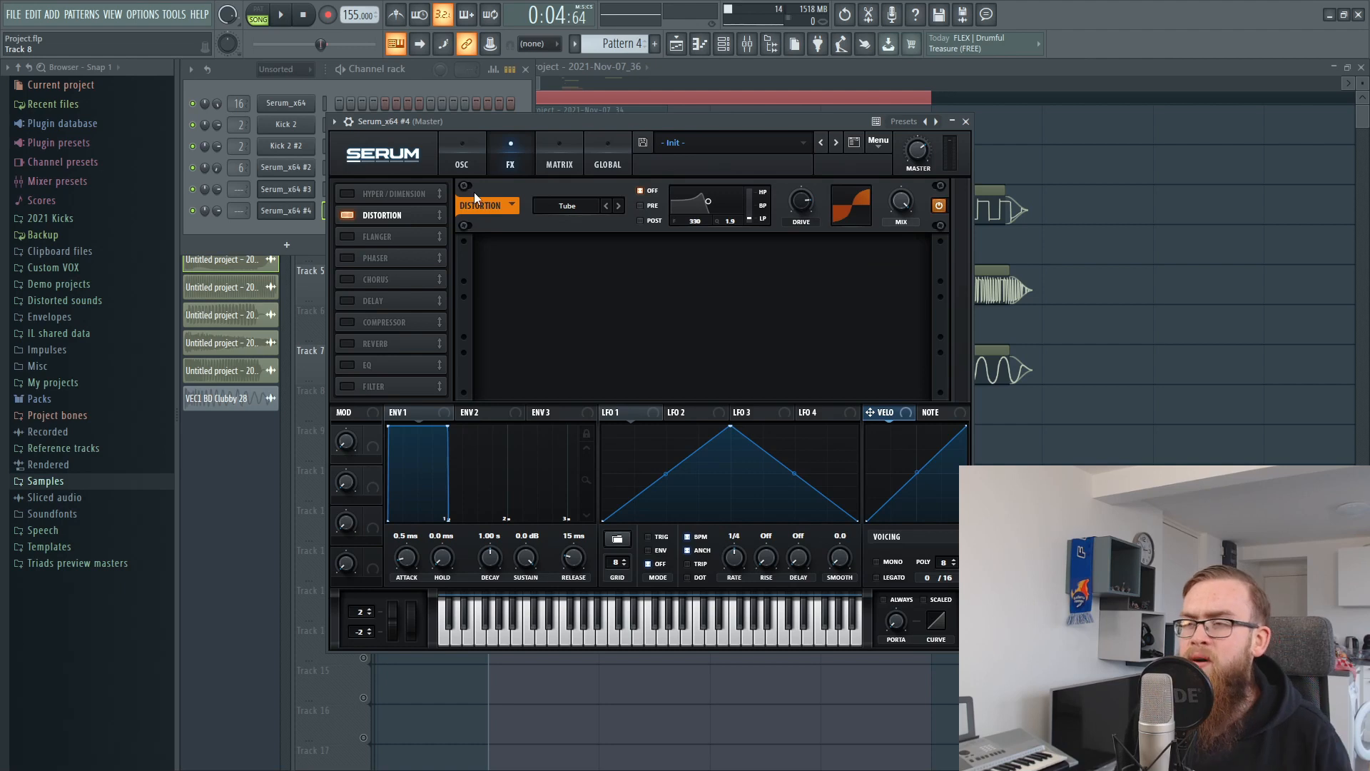
{"action": "left_click", "coordinate": [457, 168]}
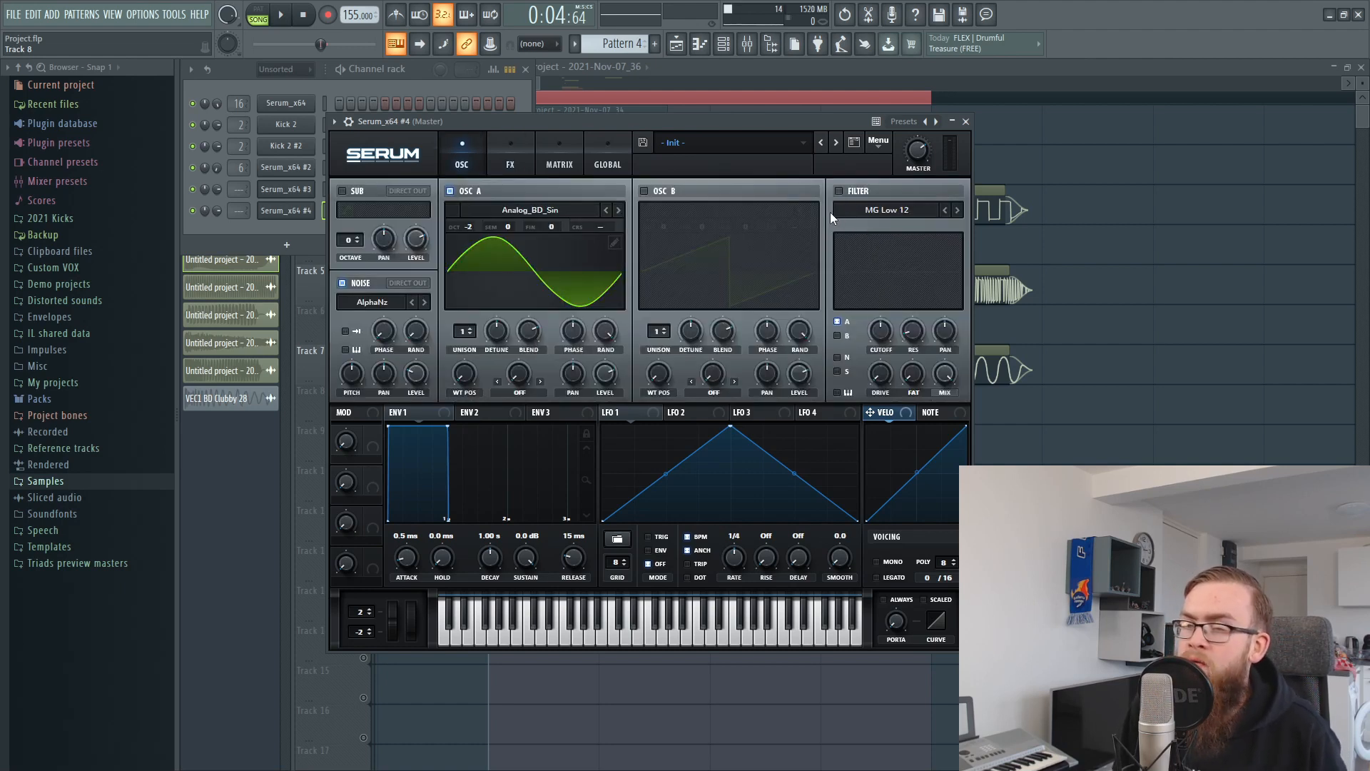
Step: Switch playback to pattern mode and select Pattern 5 for the Serum_x64 #4 channel
{"action": "left_click", "coordinate": [257, 14]}
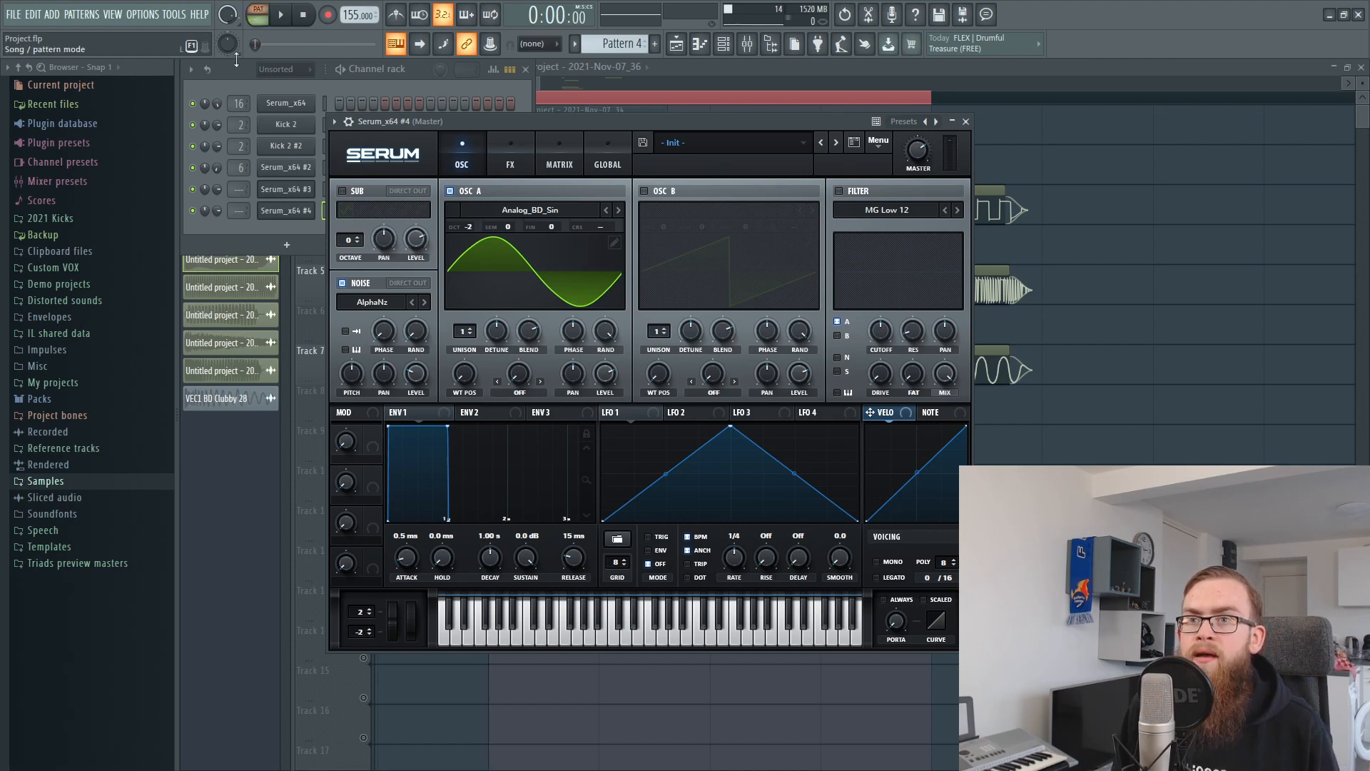
{"action": "left_click", "coordinate": [293, 233]}
{"action": "scroll", "coordinate": [622, 45], "scroll_direction": "up", "scroll_amount": 1}
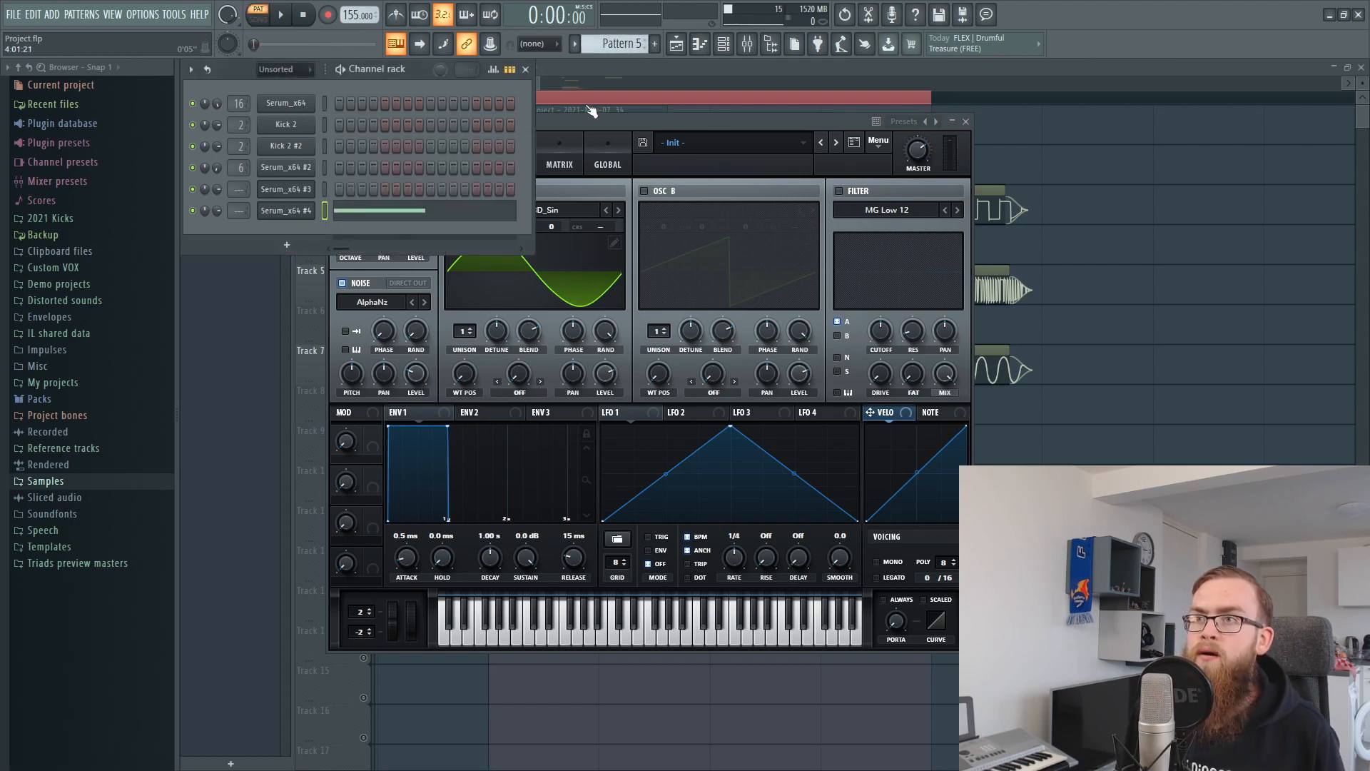
Step: Raise Serum_x64 #4's master level and its channel volume, and reposition the synth window clear of the channel controls
{"action": "left_click", "coordinate": [875, 175]}
{"action": "left_click_drag", "start_coordinate": [919, 153], "coordinate": [919, 93]}
{"action": "left_click_drag", "start_coordinate": [532, 116], "coordinate": [553, 127]}
{"action": "left_click_drag", "start_coordinate": [217, 212], "coordinate": [217, 164]}
{"action": "left_click_drag", "start_coordinate": [709, 133], "coordinate": [717, 135]}
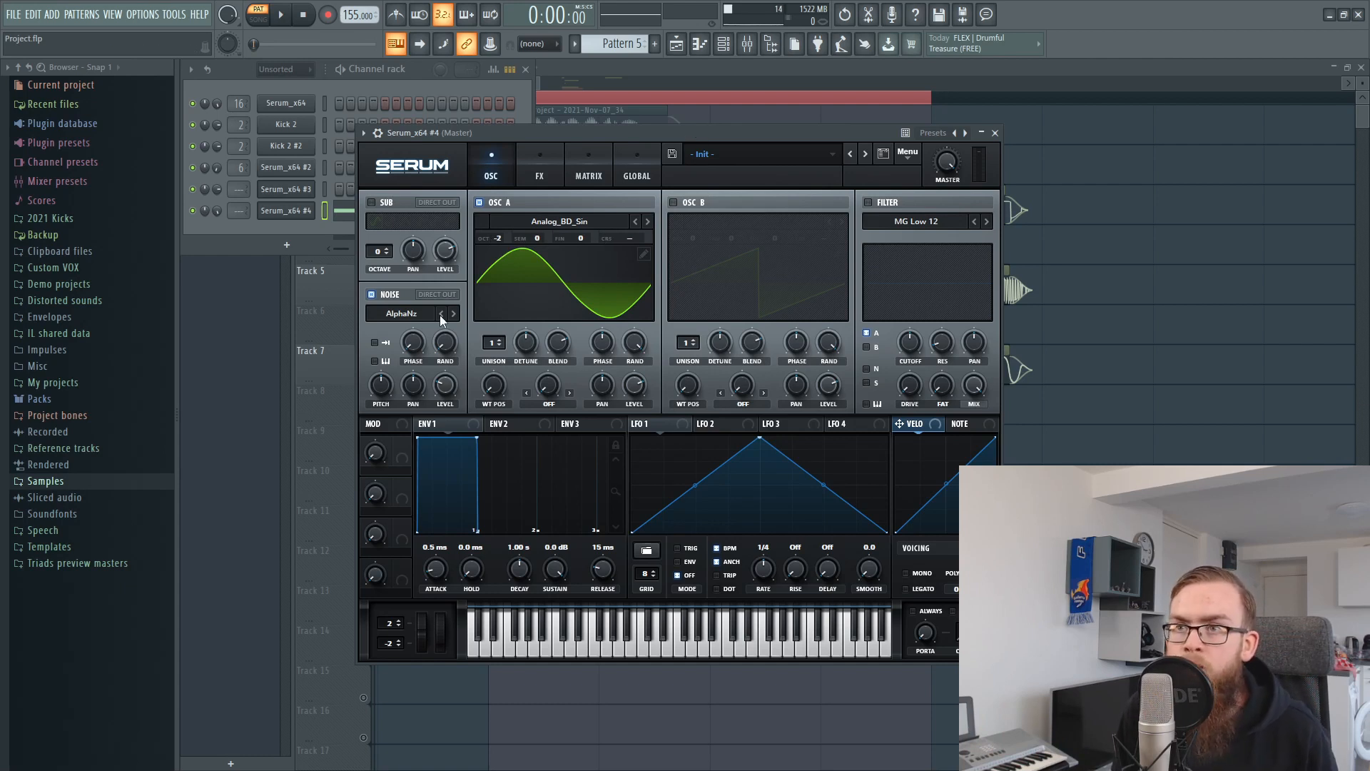
Step: Audition Pattern 5 on the Serum_x64 #4 channel and return to the Playlist in song mode
{"action": "left_click", "coordinate": [293, 227]}
{"action": "key", "text": "space"}
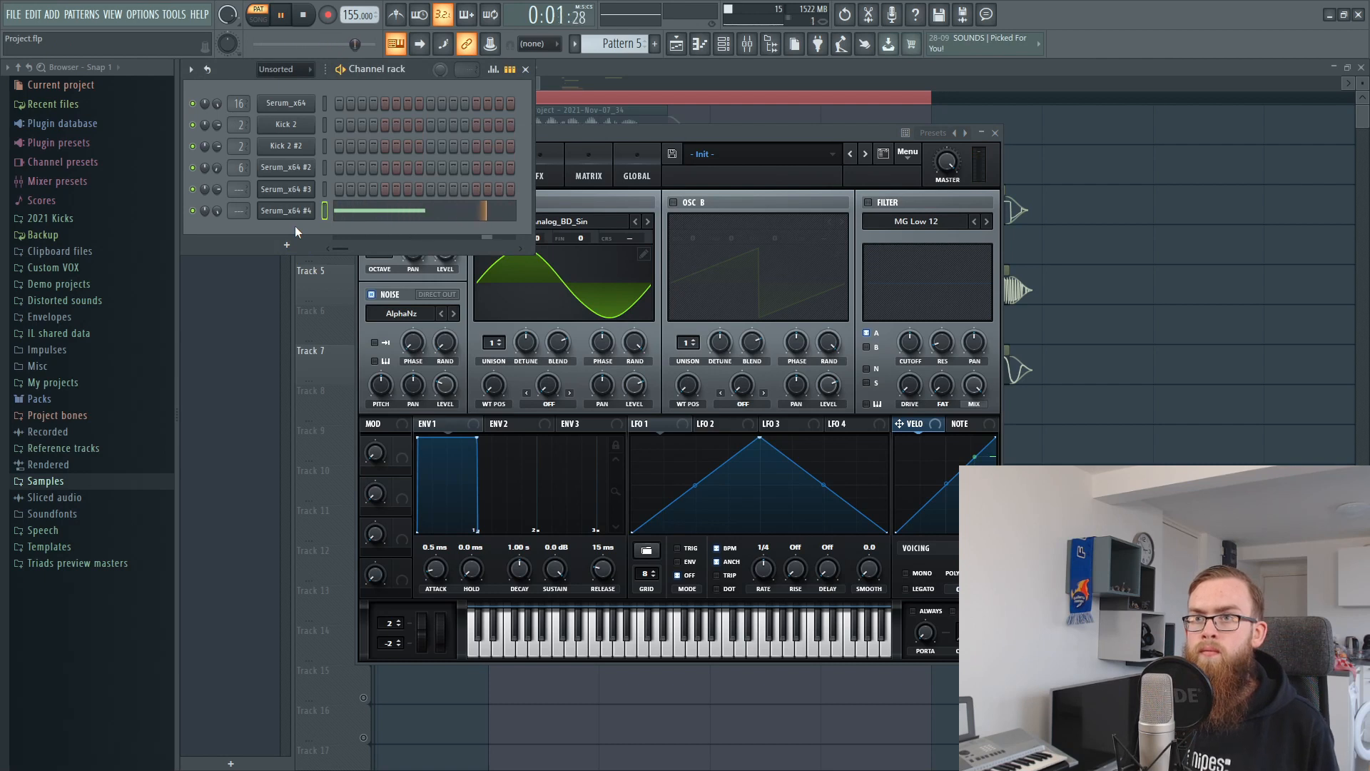
{"action": "key", "text": "space"}
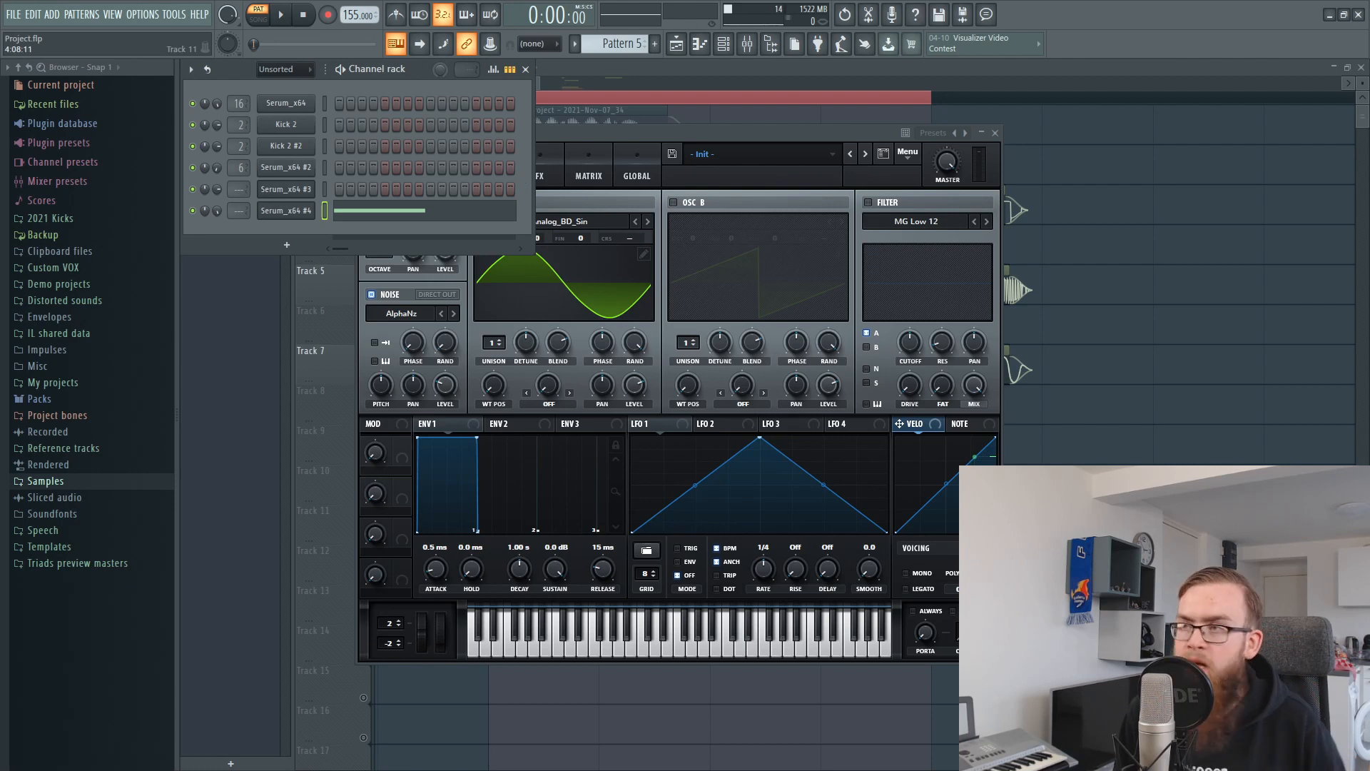
{"action": "right_click", "coordinate": [1113, 441]}
{"action": "left_click", "coordinate": [596, 100]}
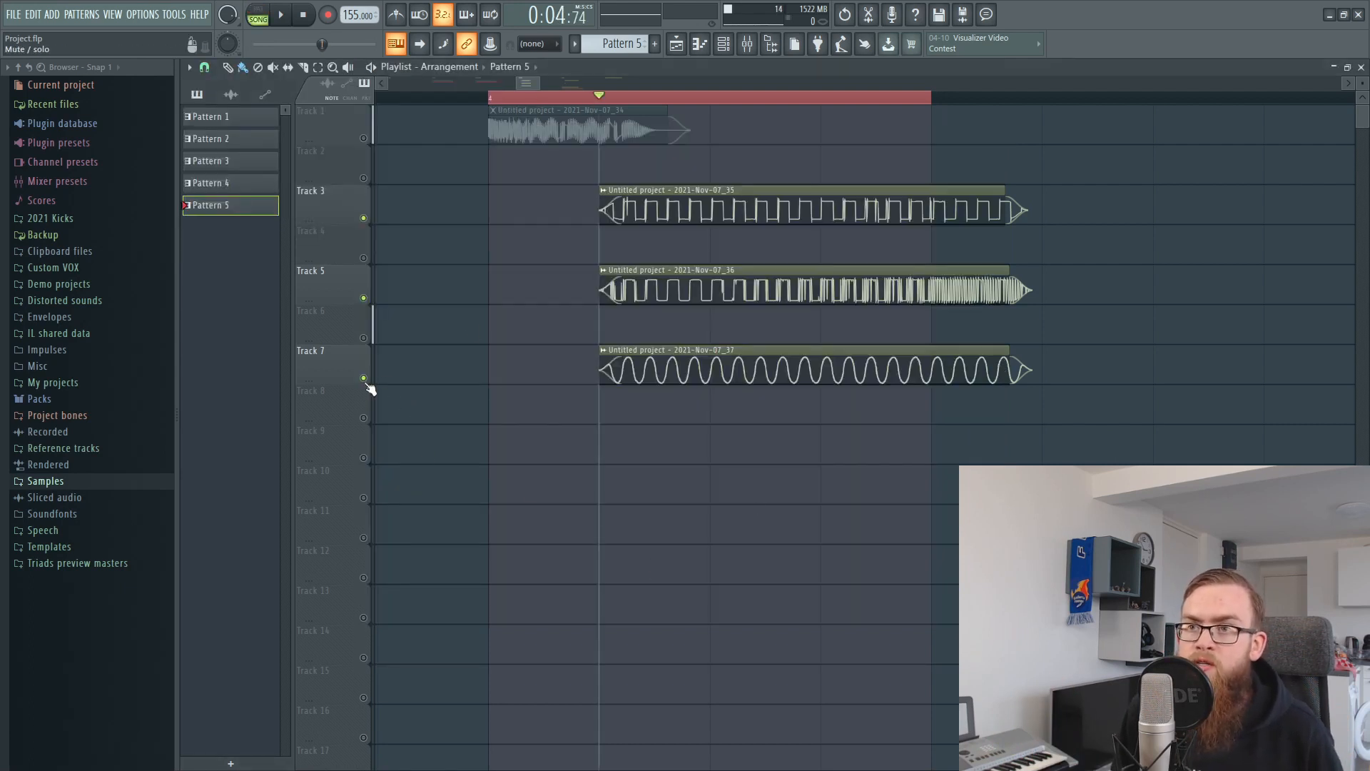
Step: Compare the tail layers on Tracks 3 and 5 with and without the sine-like layer by toggling Track 7's mute during playback
{"action": "left_click", "coordinate": [364, 378]}
{"action": "left_click_drag", "start_coordinate": [660, 314], "coordinate": [906, 161]}
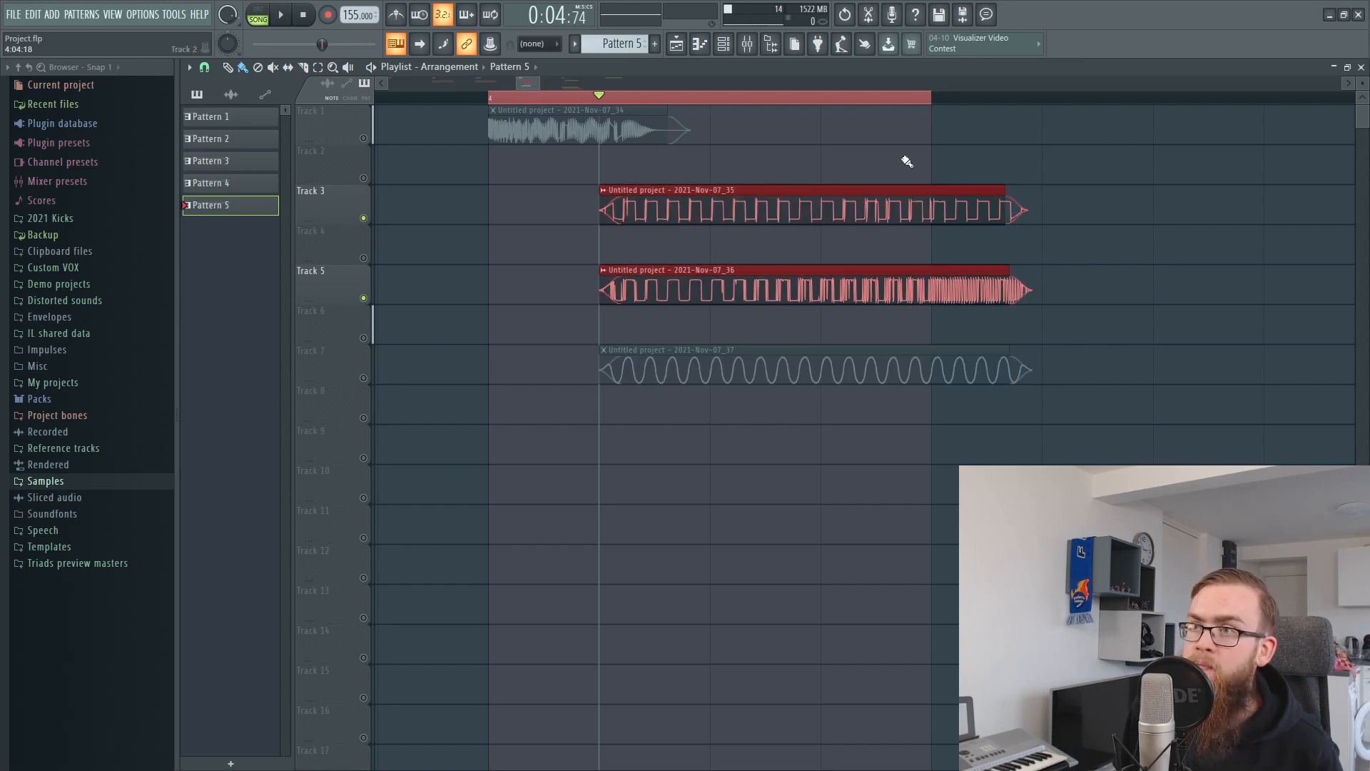
{"action": "left_click", "coordinate": [735, 461]}
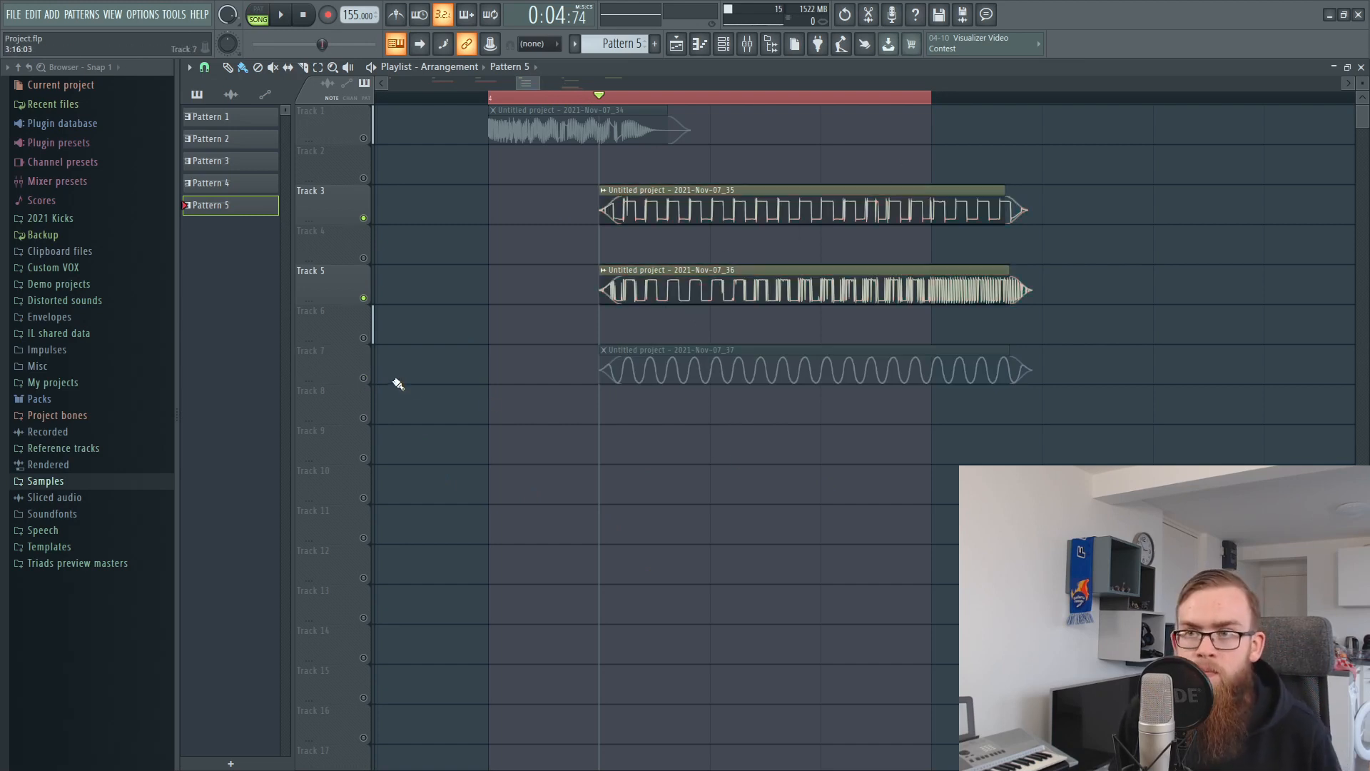
{"action": "key", "text": "space"}
{"action": "left_click", "coordinate": [364, 378]}
{"action": "left_click", "coordinate": [363, 378]}
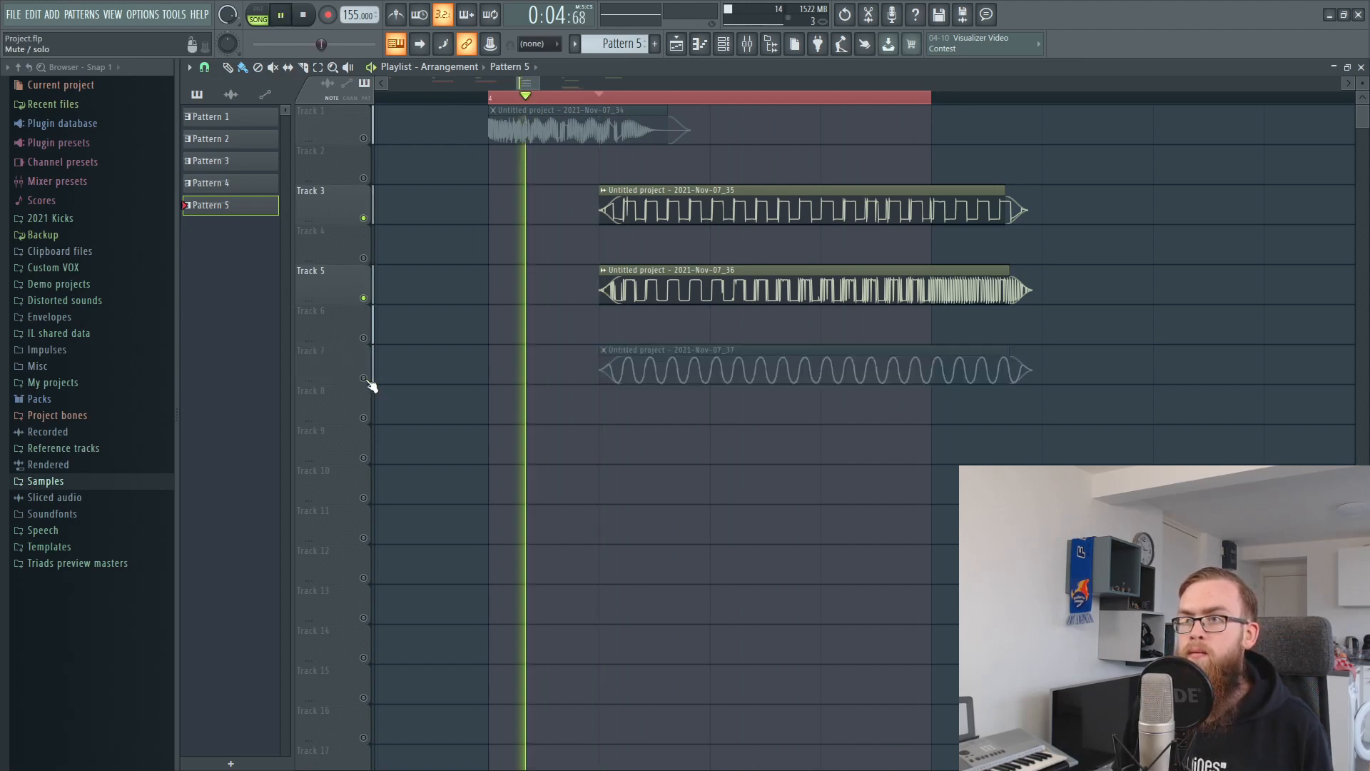
{"action": "left_click", "coordinate": [368, 380]}
{"action": "left_click", "coordinate": [368, 380]}
{"action": "left_click", "coordinate": [368, 381]}
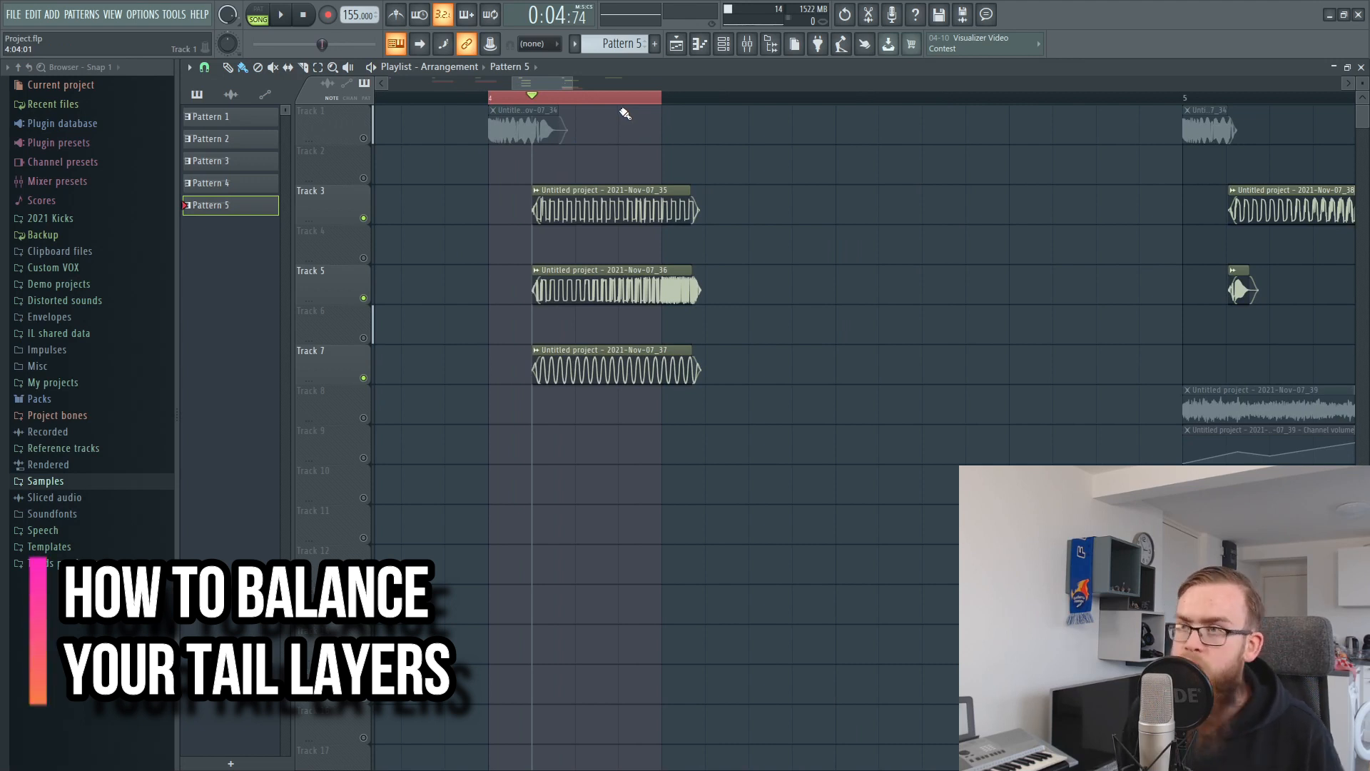
Step: Return the playhead to the loop start, and solo and audition the _36 tail layer on mixer insert 7
{"action": "left_click", "coordinate": [491, 98]}
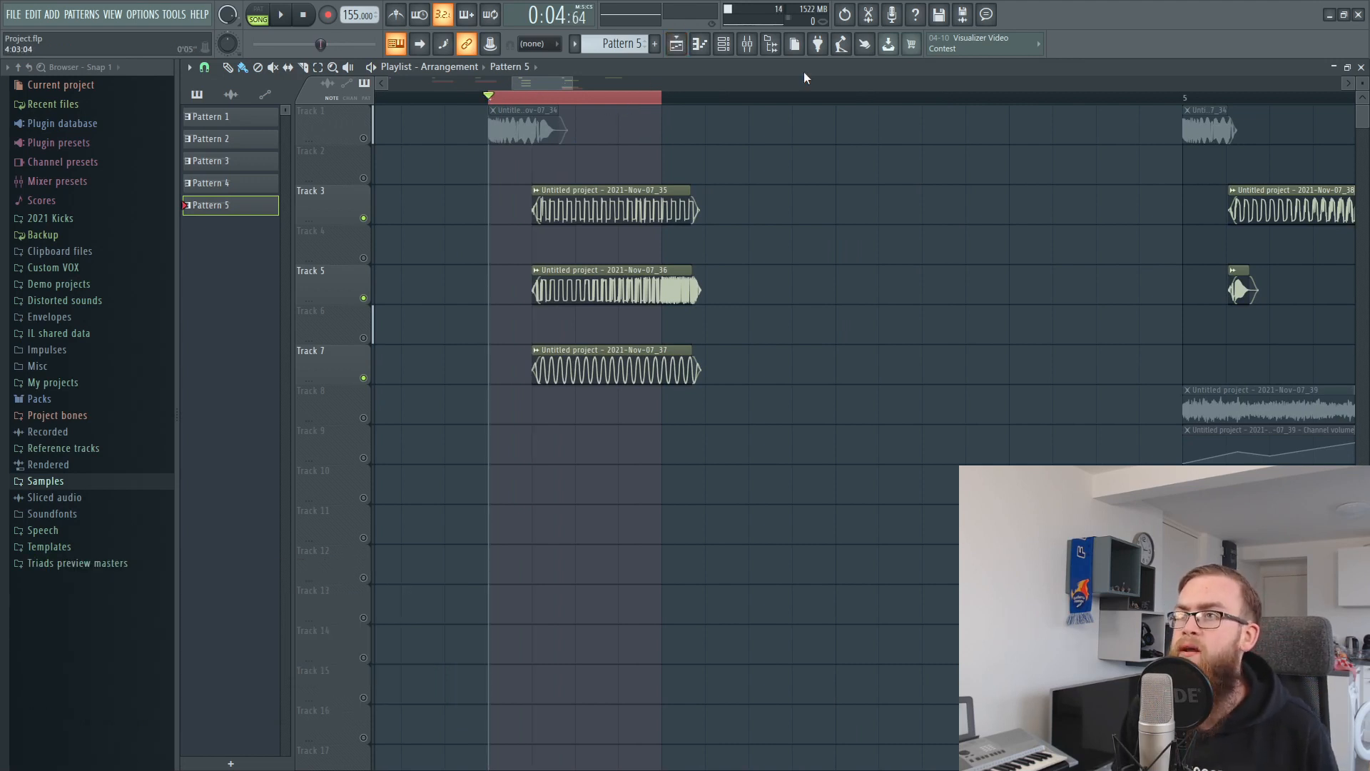
{"action": "left_click", "coordinate": [747, 44]}
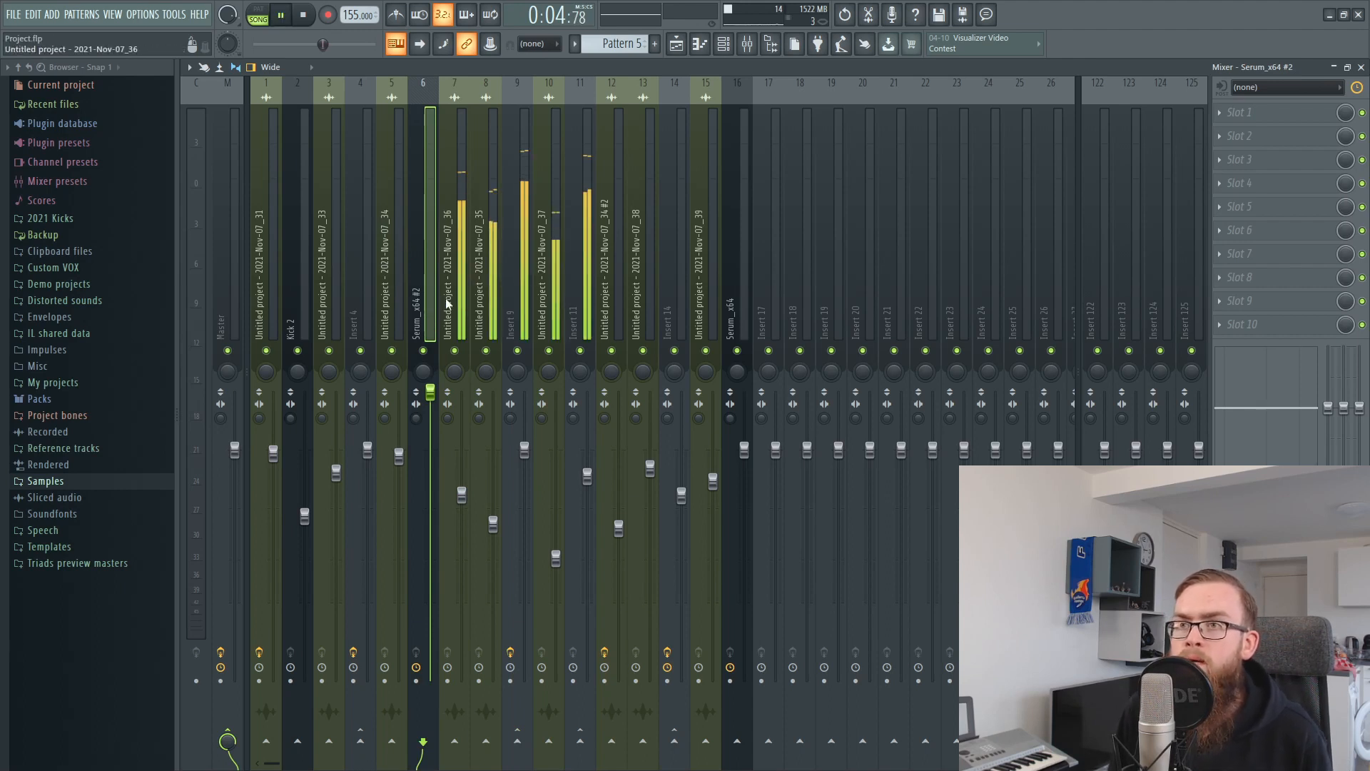
{"action": "right_click", "coordinate": [455, 351]}
{"action": "key", "text": "space"}
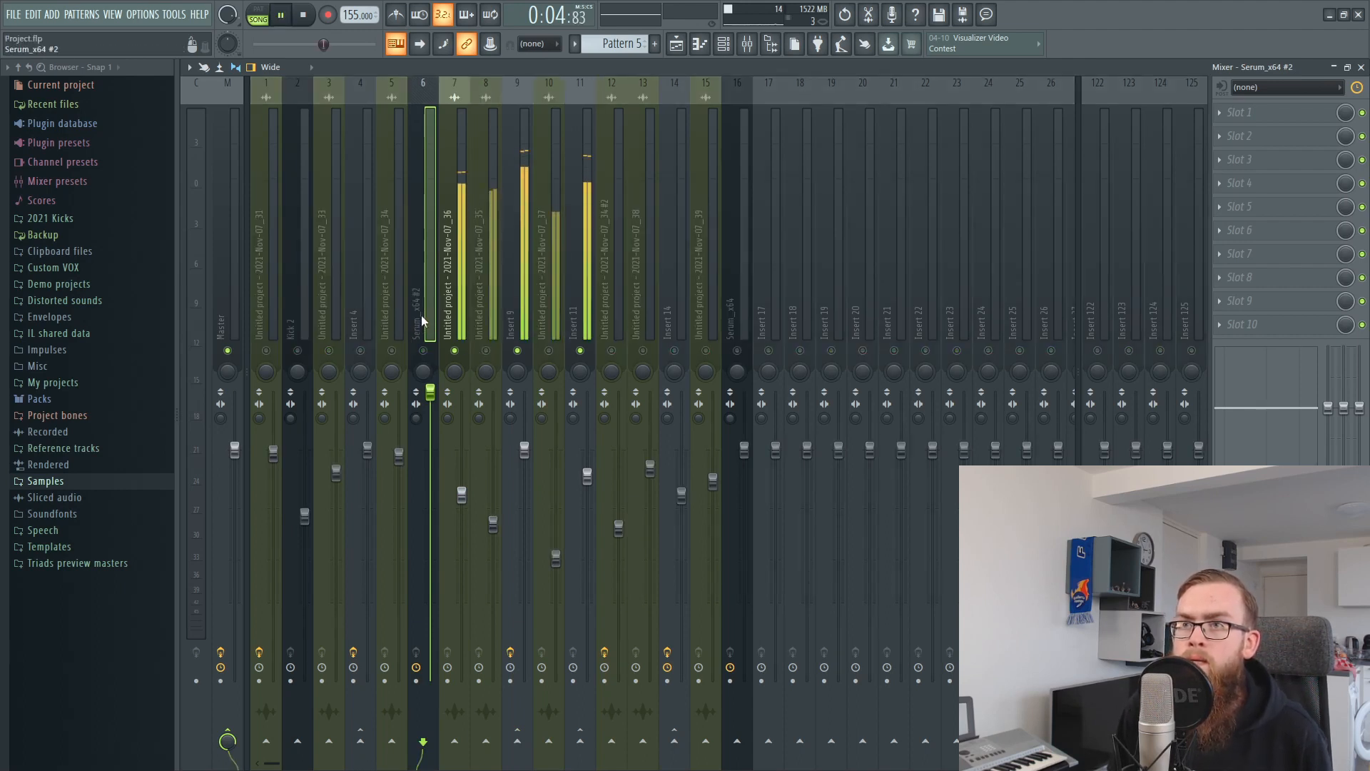
{"action": "key", "text": "space"}
{"action": "left_click", "coordinate": [457, 229]}
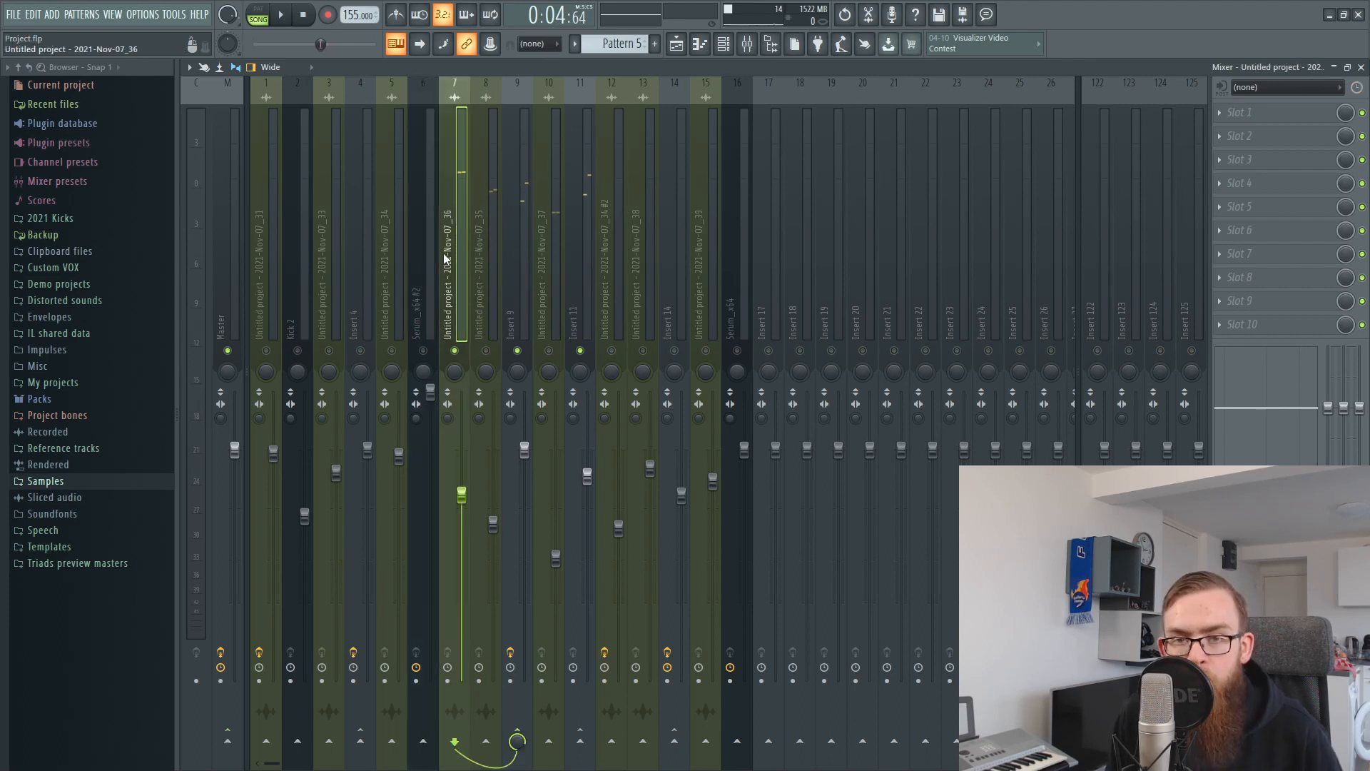
Step: Solo and audition the _35 tail layer on mixer insert 8
{"action": "right_click", "coordinate": [486, 351]}
{"action": "key", "text": "space"}
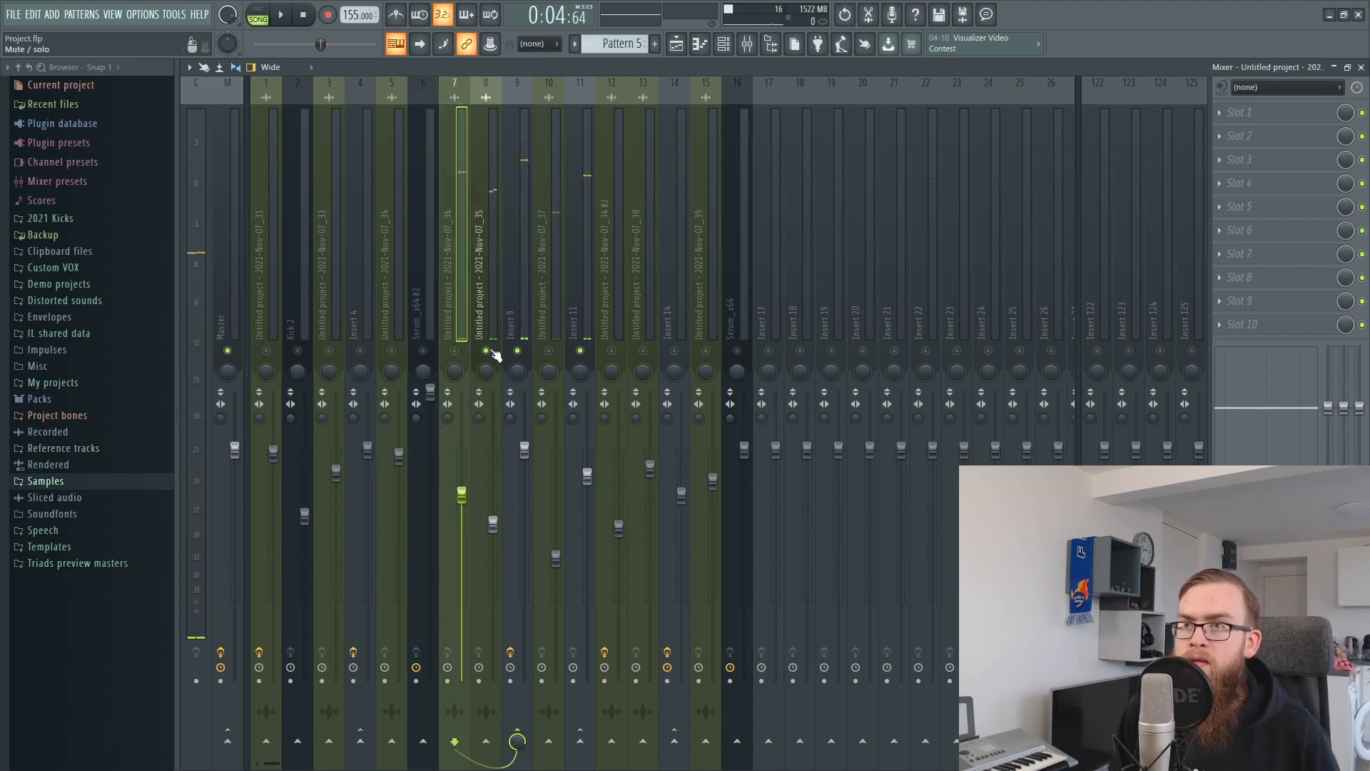
{"action": "left_click", "coordinate": [491, 254]}
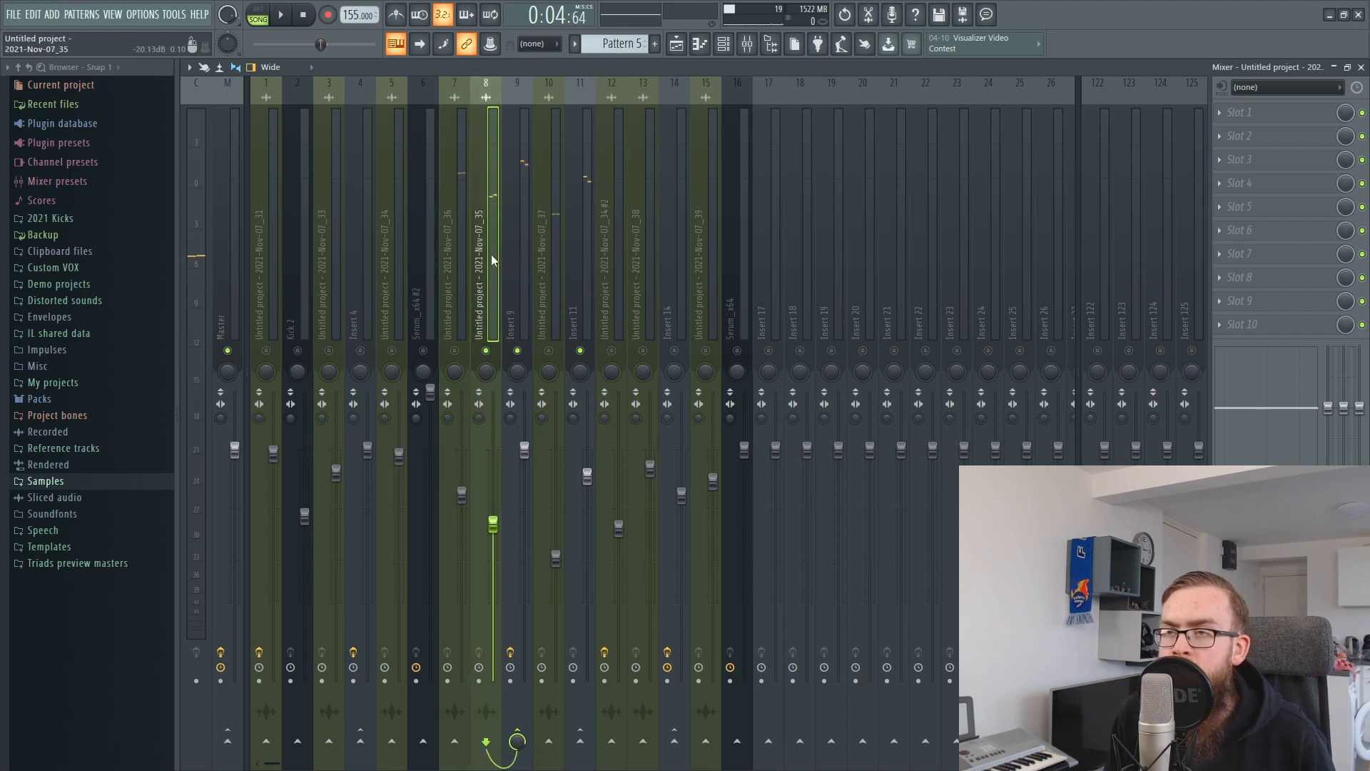
{"action": "key", "text": "space"}
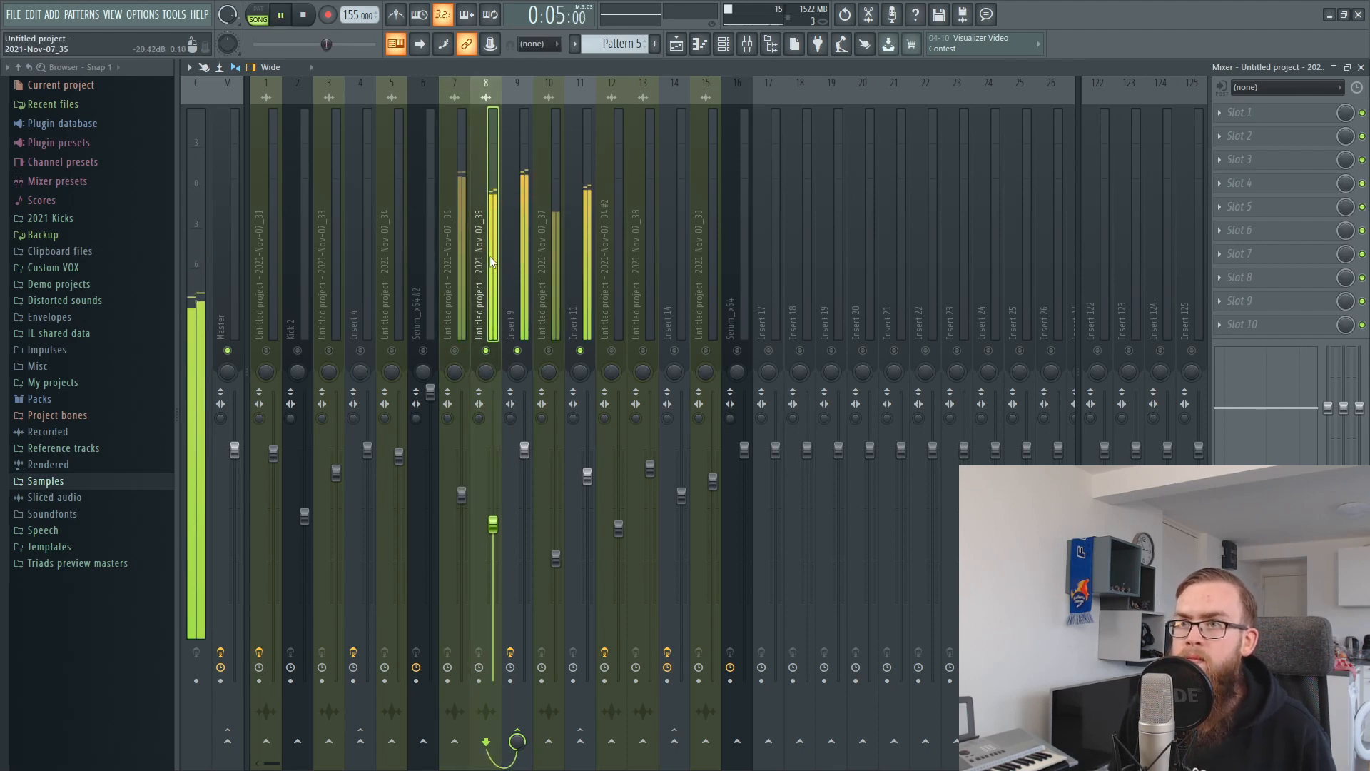
{"action": "key", "text": "space"}
Step: Audition the soloed _37 tail layer on mixer insert 10 and inspect the routing of Insert 9 and Insert 11
{"action": "left_click", "coordinate": [545, 264]}
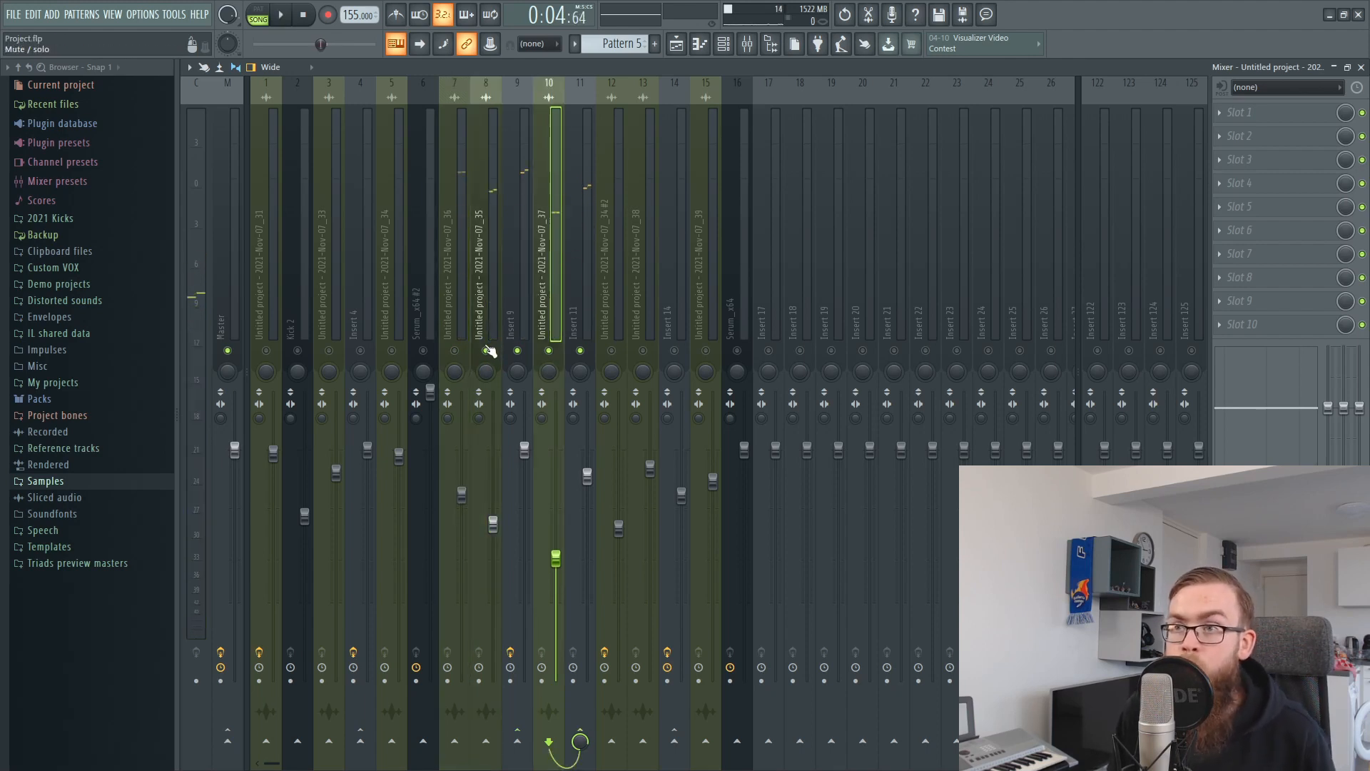
{"action": "key", "text": "space"}
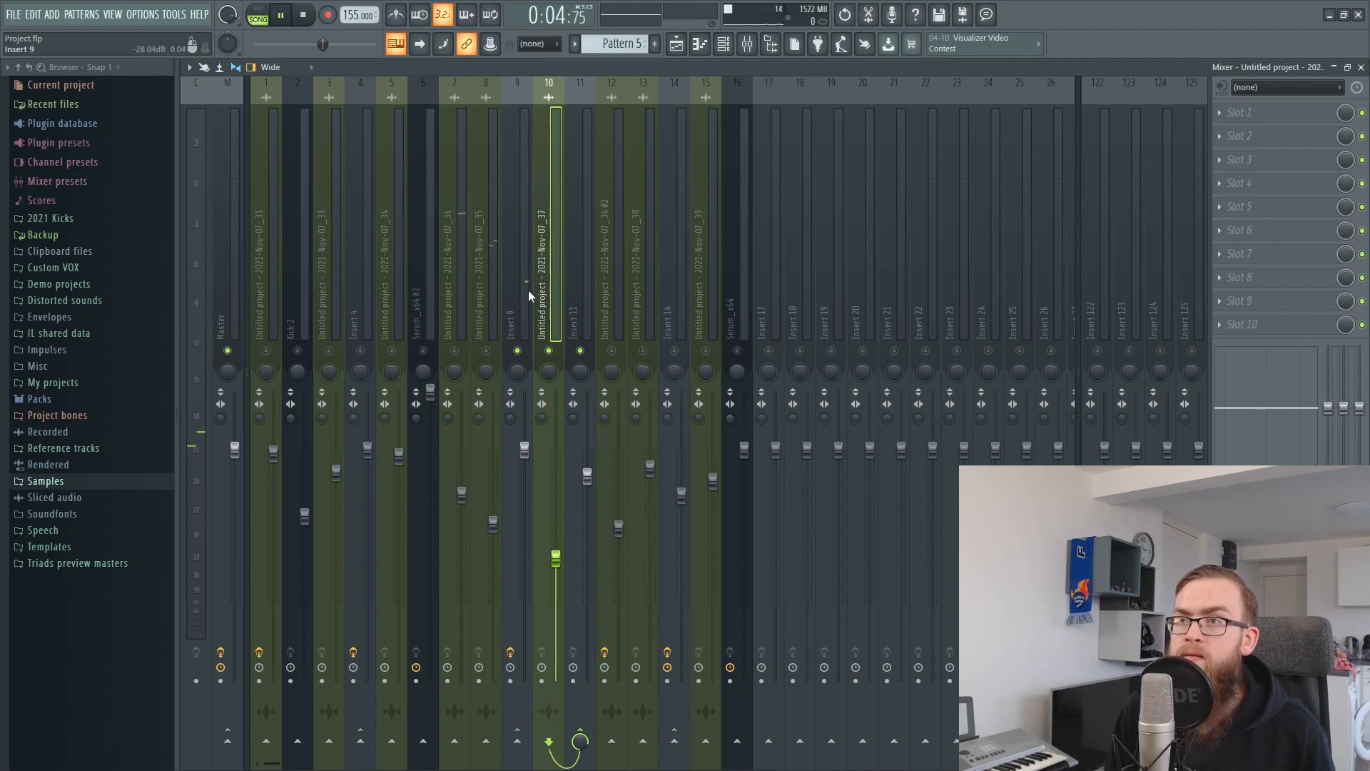
{"action": "key", "text": "space"}
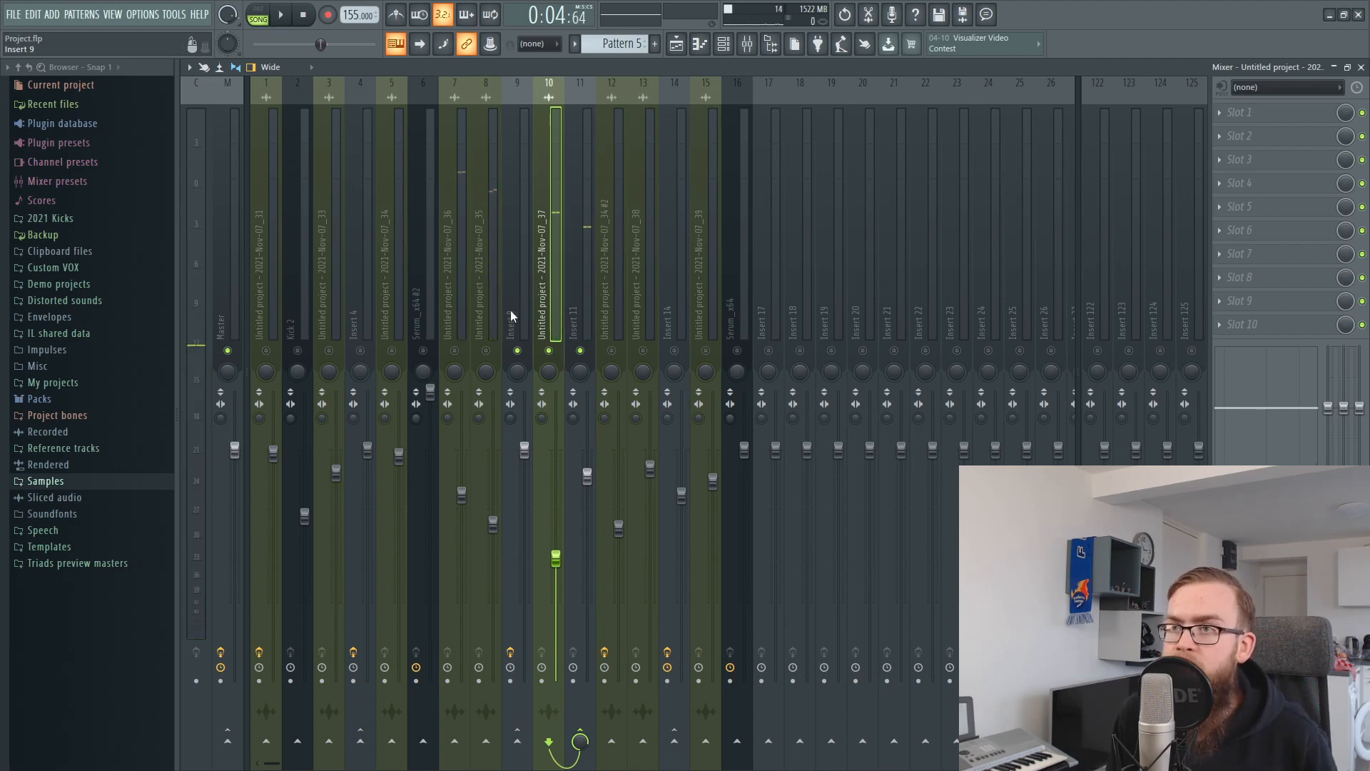
{"action": "left_click", "coordinate": [511, 311]}
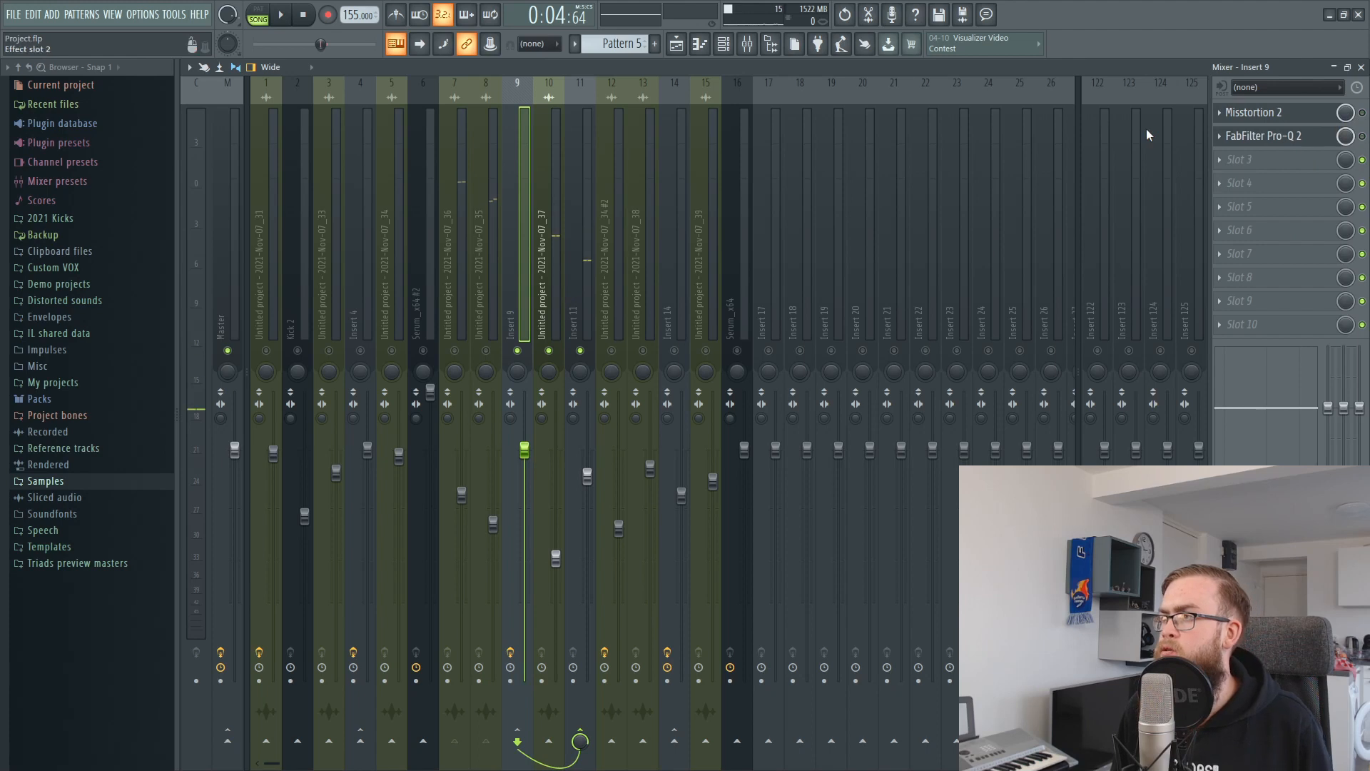
{"action": "left_click", "coordinate": [584, 252]}
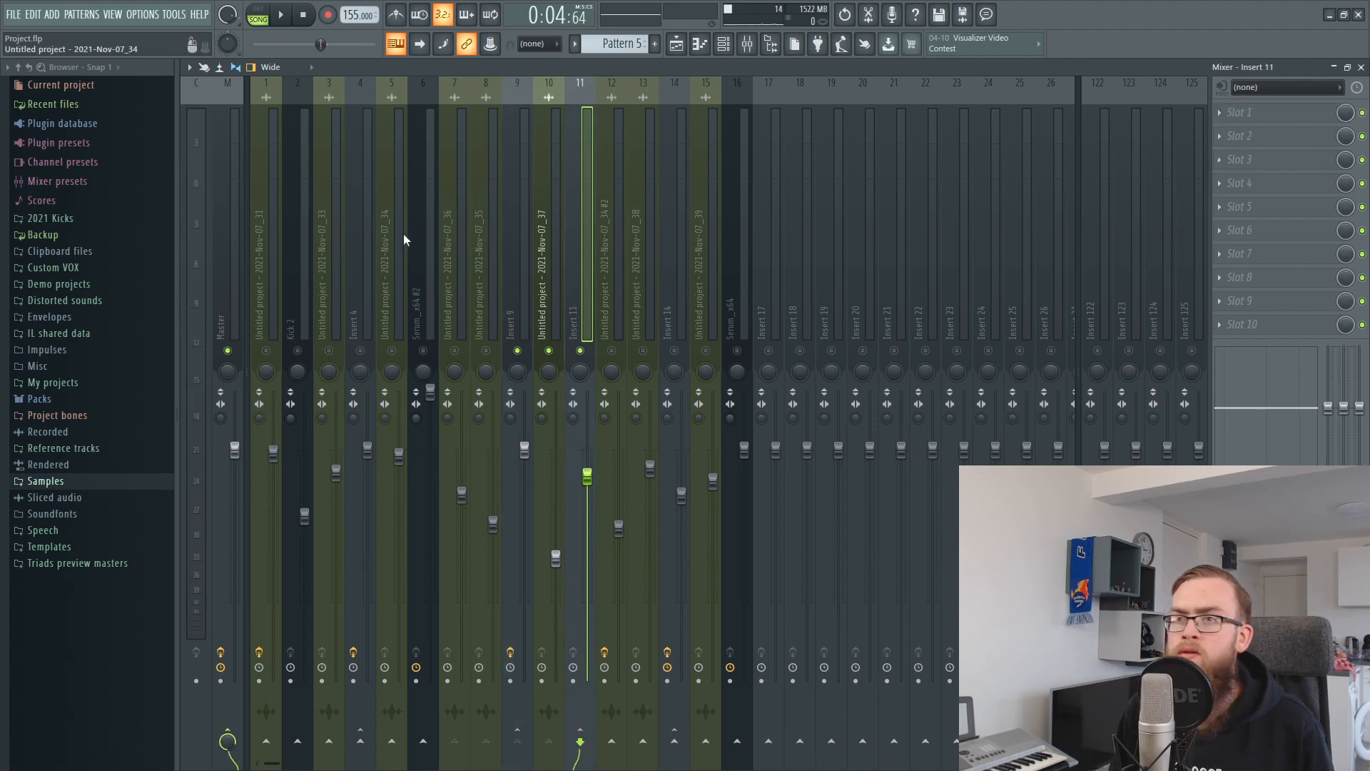
Step: Unmute mixer insert 7 with the _36 tail layer and mute inserts 8 and 10
{"action": "left_click", "coordinate": [491, 275]}
{"action": "left_click", "coordinate": [454, 350]}
{"action": "left_click", "coordinate": [485, 351]}
{"action": "left_click", "coordinate": [484, 350]}
{"action": "left_click", "coordinate": [548, 351]}
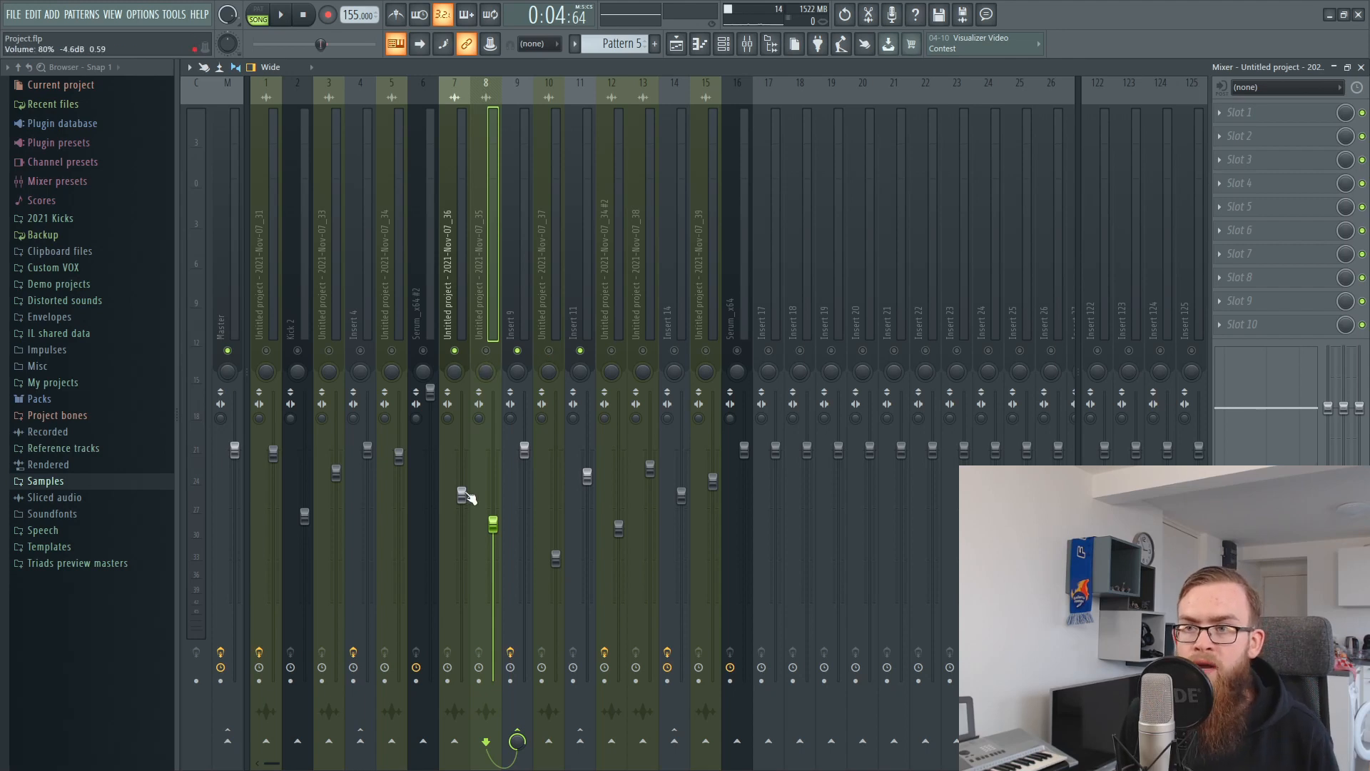
Step: Audition the _36 tail layer alone on insert 7 and unmute the _35 layer on insert 8
{"action": "left_click", "coordinate": [447, 263]}
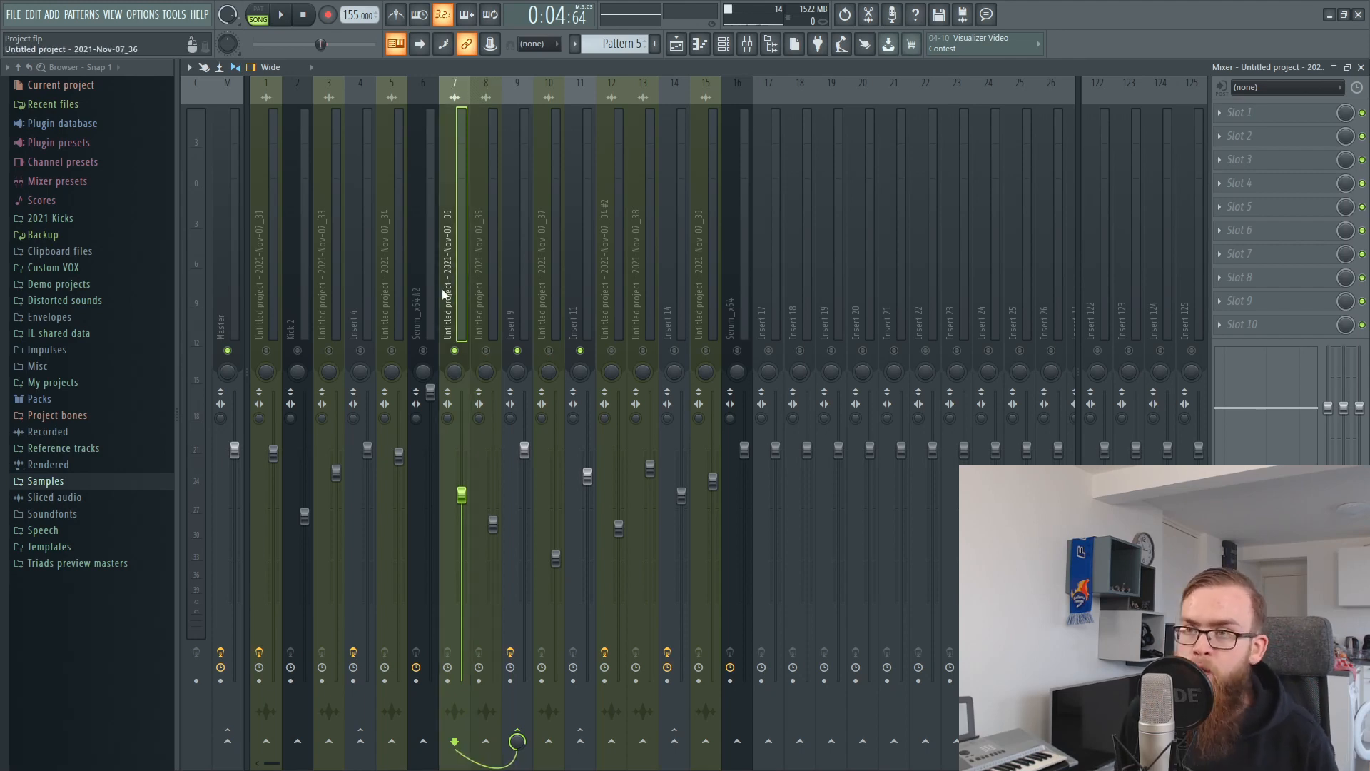
{"action": "key", "text": "space"}
{"action": "key", "text": "space"}
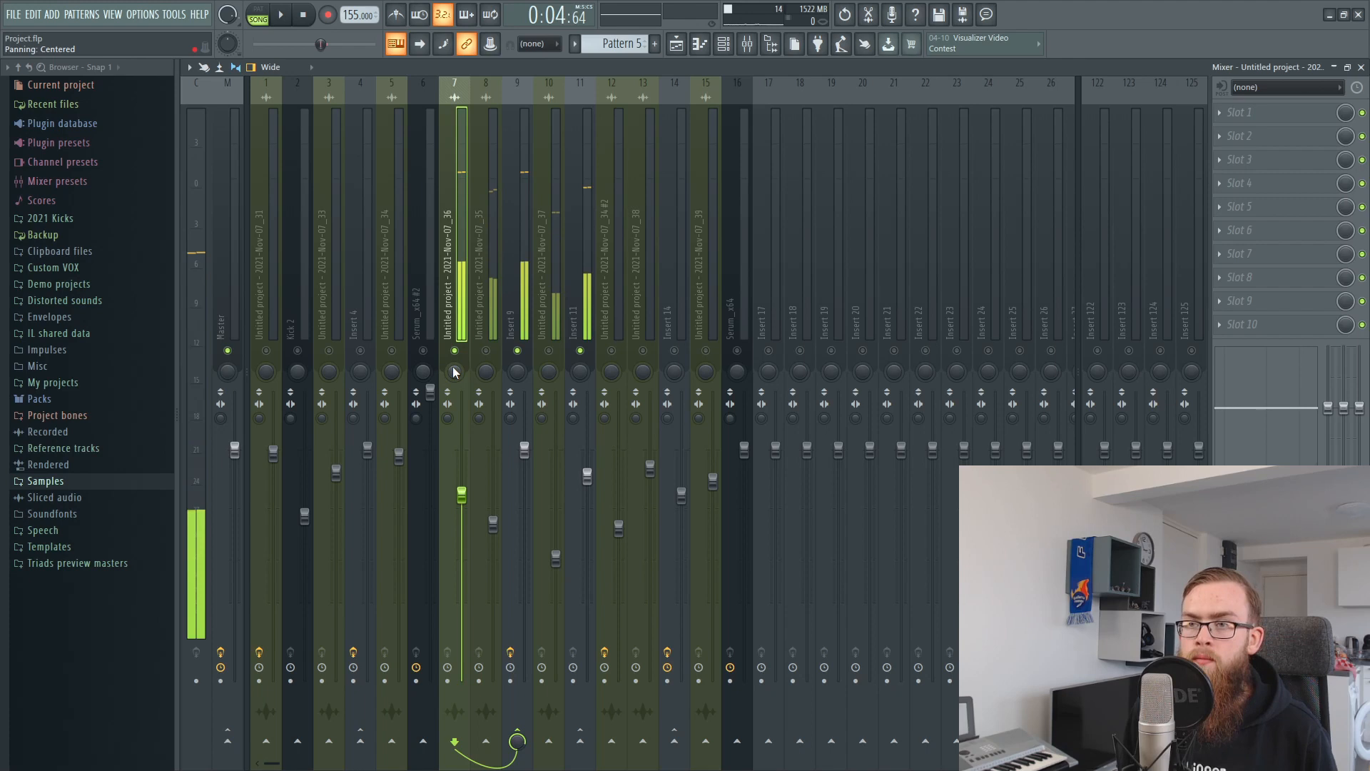
{"action": "left_click", "coordinate": [485, 350]}
Step: Copy insert 8's volume value, audition the _35 layer at a changed fader level, and paste the copied volume back
{"action": "right_click", "coordinate": [504, 525]}
{"action": "right_click", "coordinate": [496, 525]}
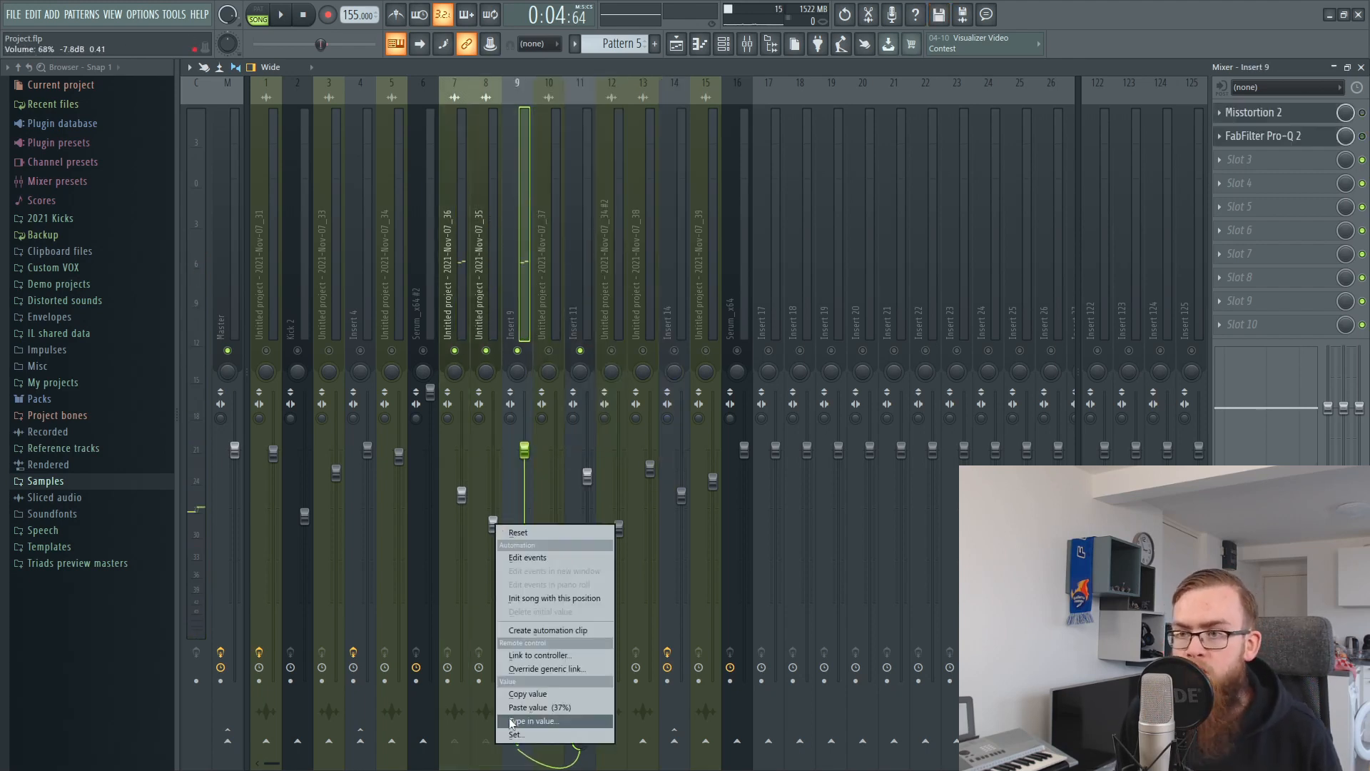
{"action": "left_click", "coordinate": [514, 693]}
{"action": "left_click_drag", "start_coordinate": [494, 528], "coordinate": [494, 567]}
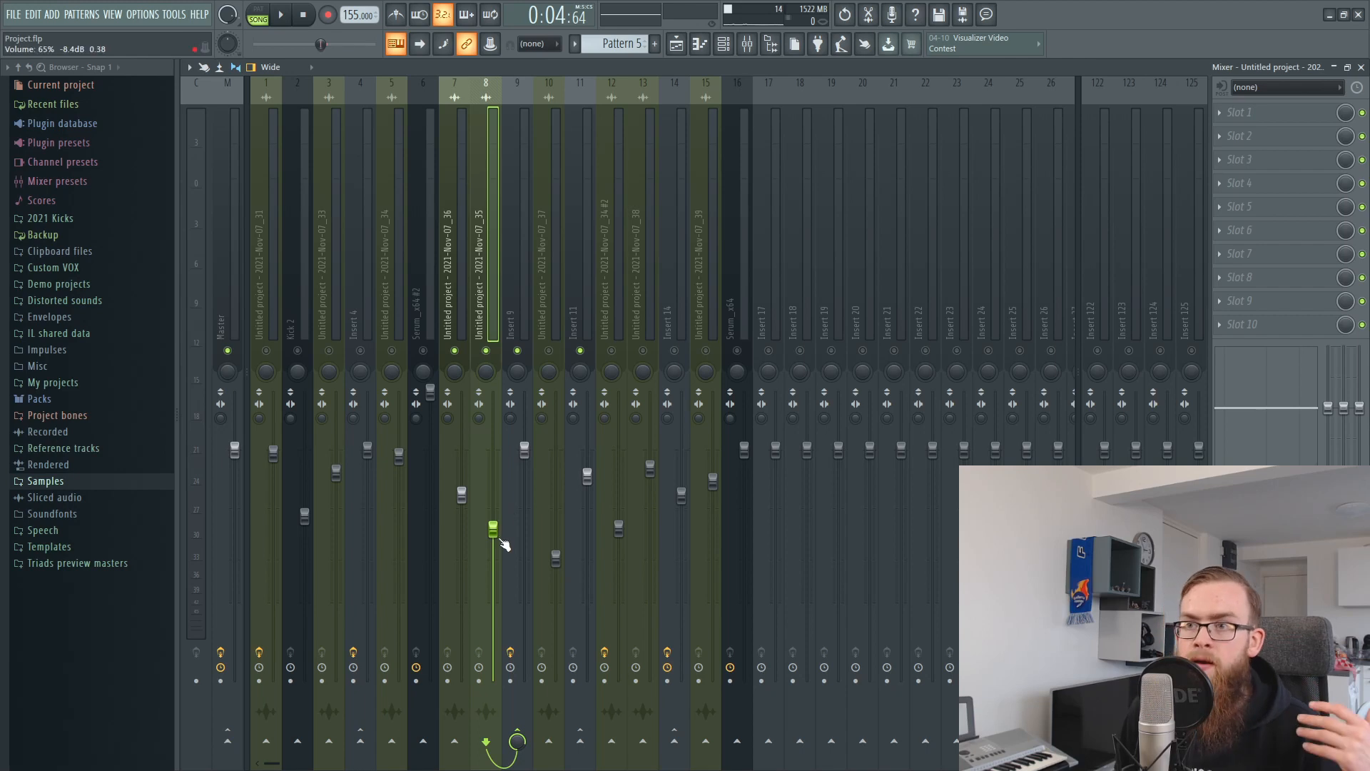
{"action": "mouse_move", "coordinate": [491, 529]}
{"action": "left_mouse_down"}
{"action": "mouse_move", "coordinate": [491, 587]}
{"action": "mouse_move", "coordinate": [492, 483]}
{"action": "mouse_move", "coordinate": [492, 515]}
{"action": "left_mouse_up"}
{"action": "key", "text": "space"}
{"action": "key", "text": "space"}
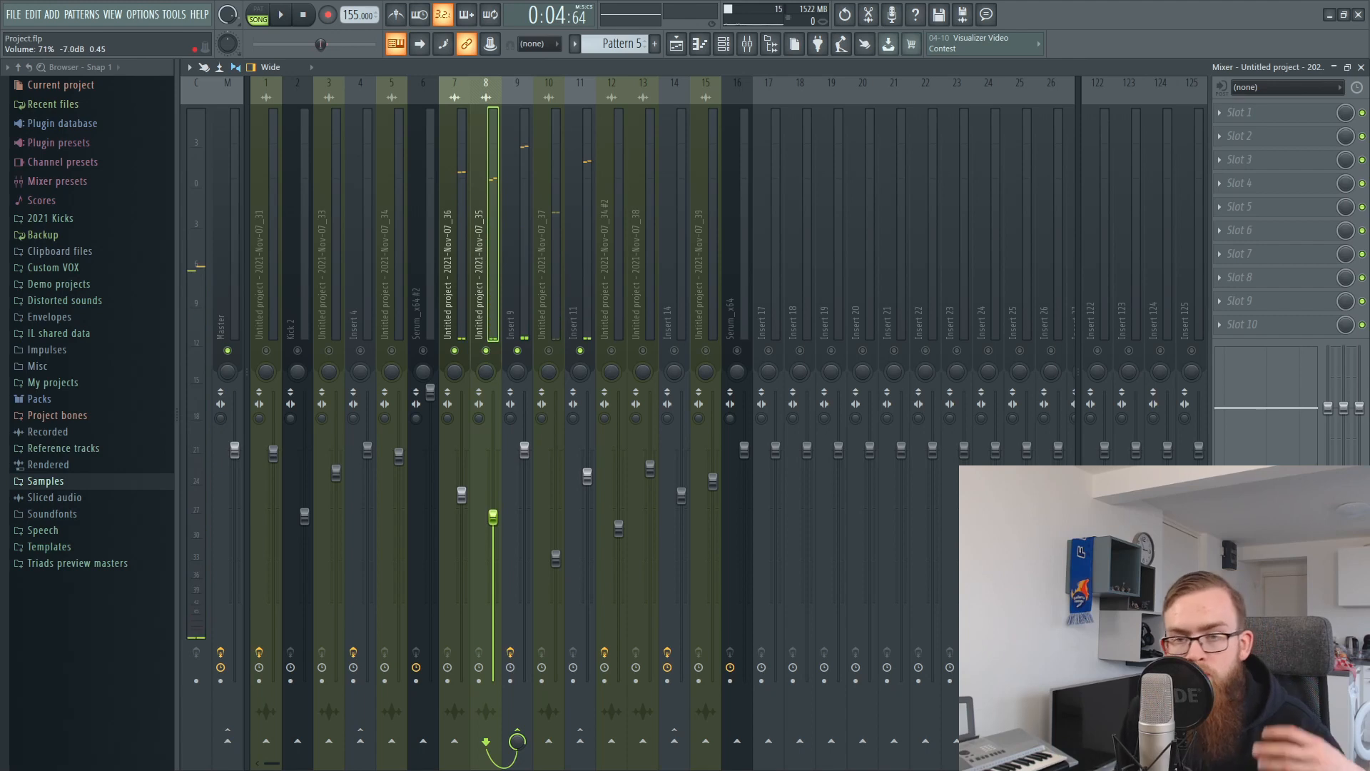
{"action": "right_click", "coordinate": [493, 511]}
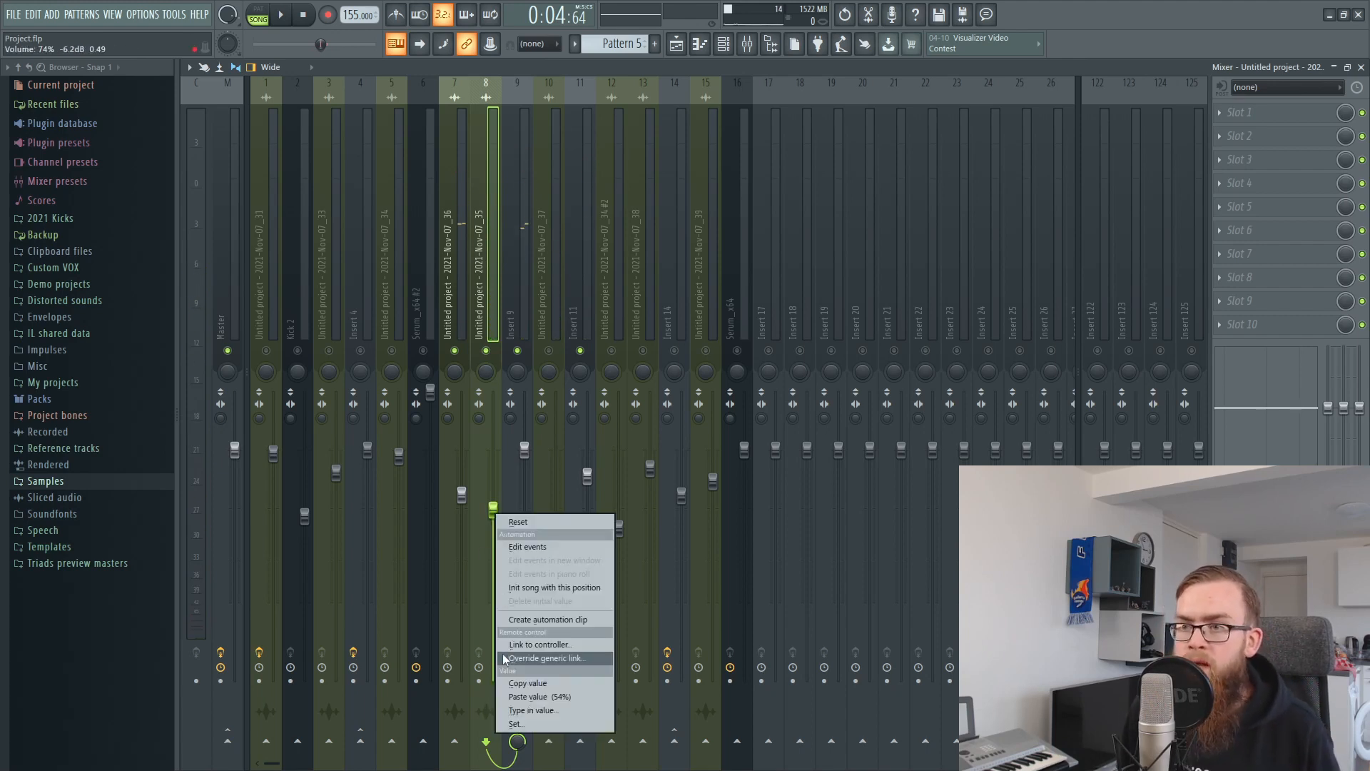
{"action": "left_click", "coordinate": [530, 697]}
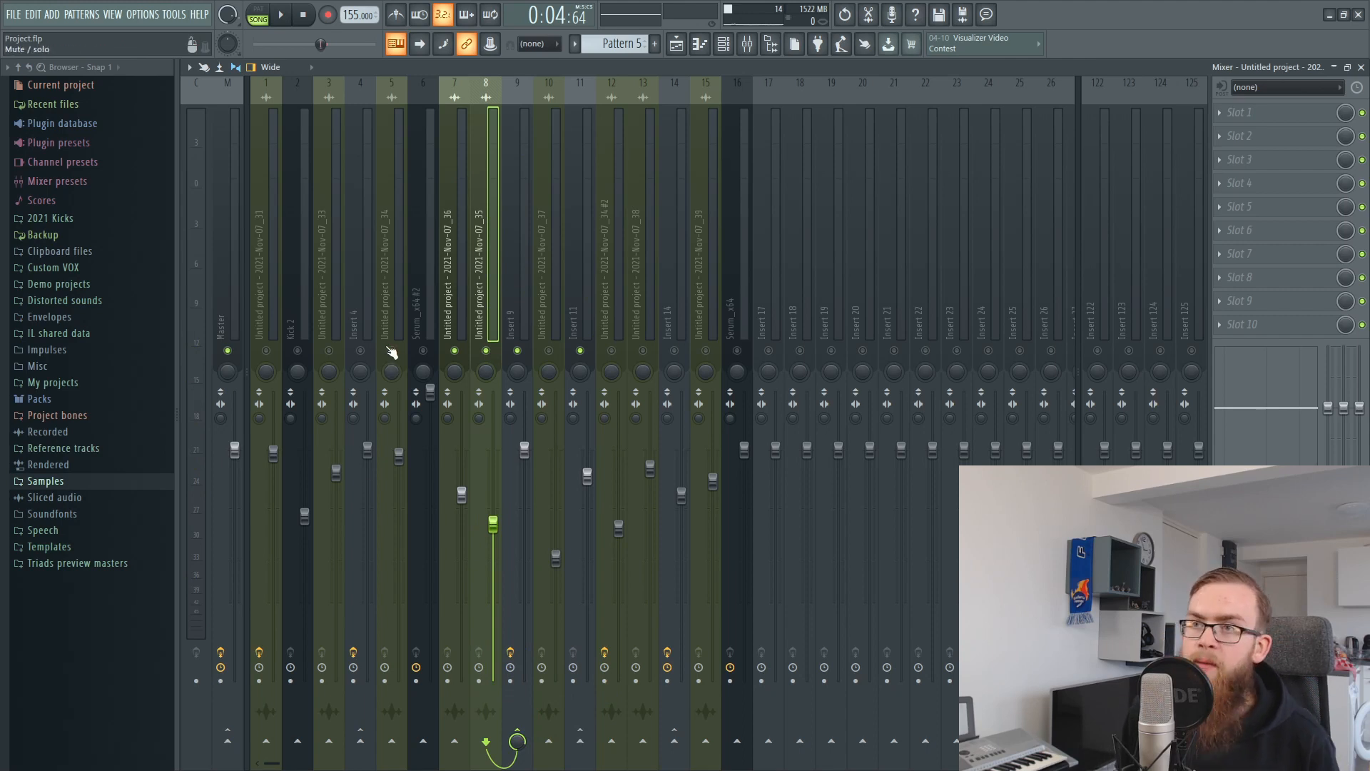
Step: Audition the layers on inserts 7 and 8 together and examine the routing of inserts 8, 9, 10 and 11
{"action": "key", "text": "space"}
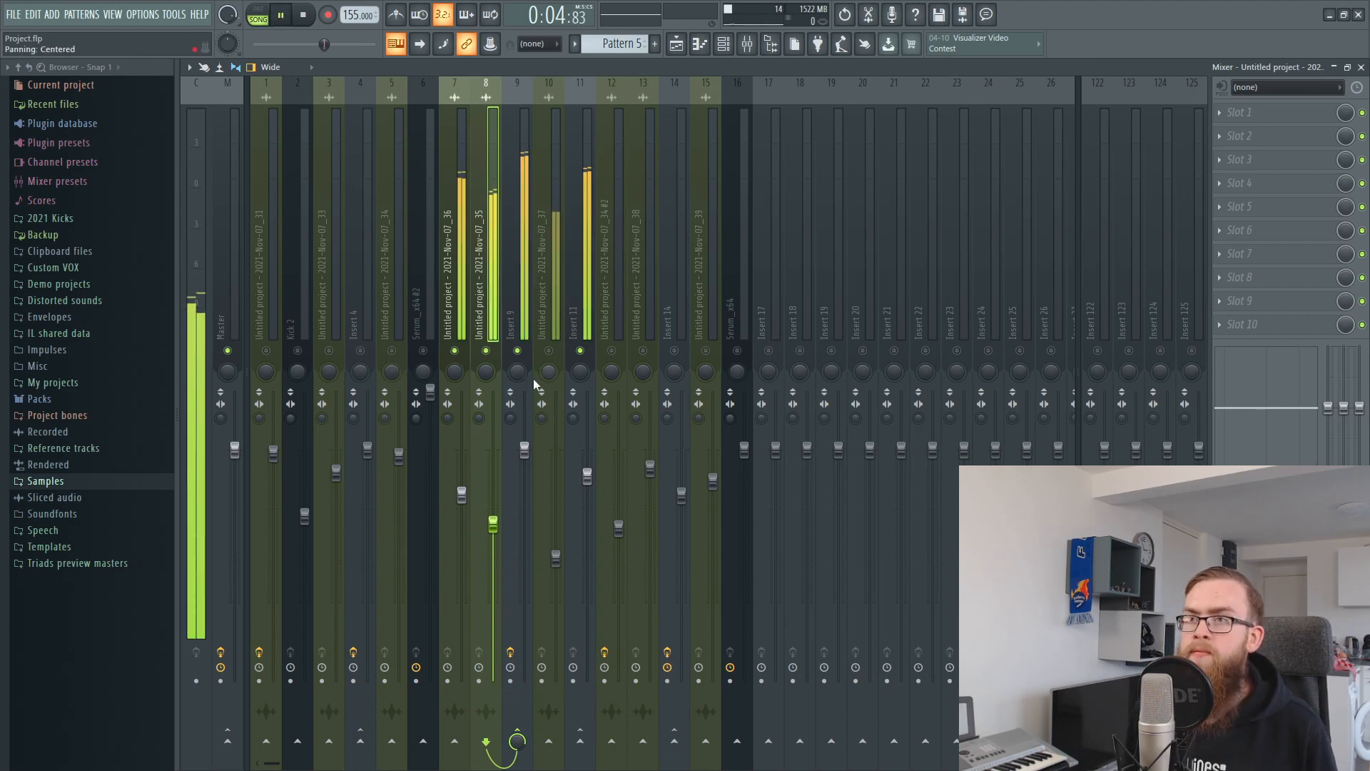
{"action": "key", "text": "space"}
{"action": "left_click", "coordinate": [534, 306]}
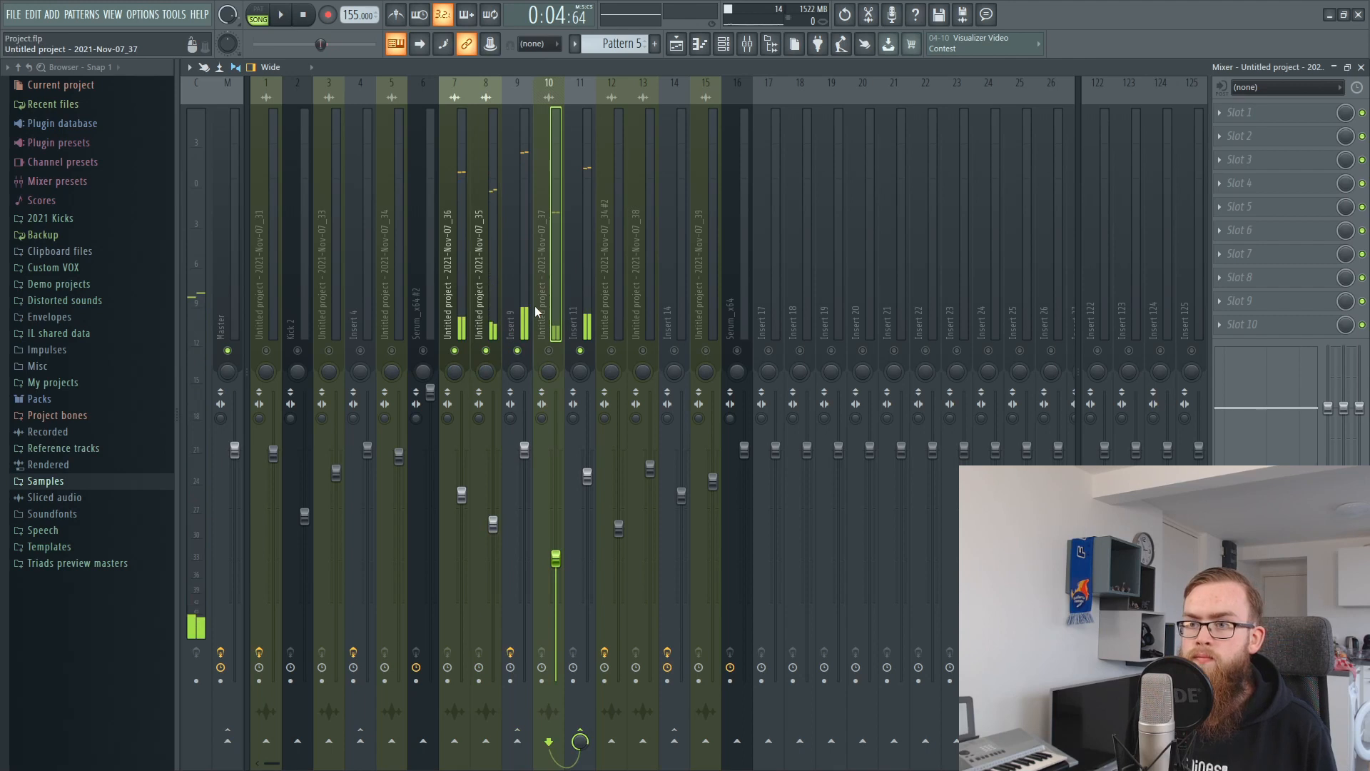
{"action": "left_click", "coordinate": [512, 238]}
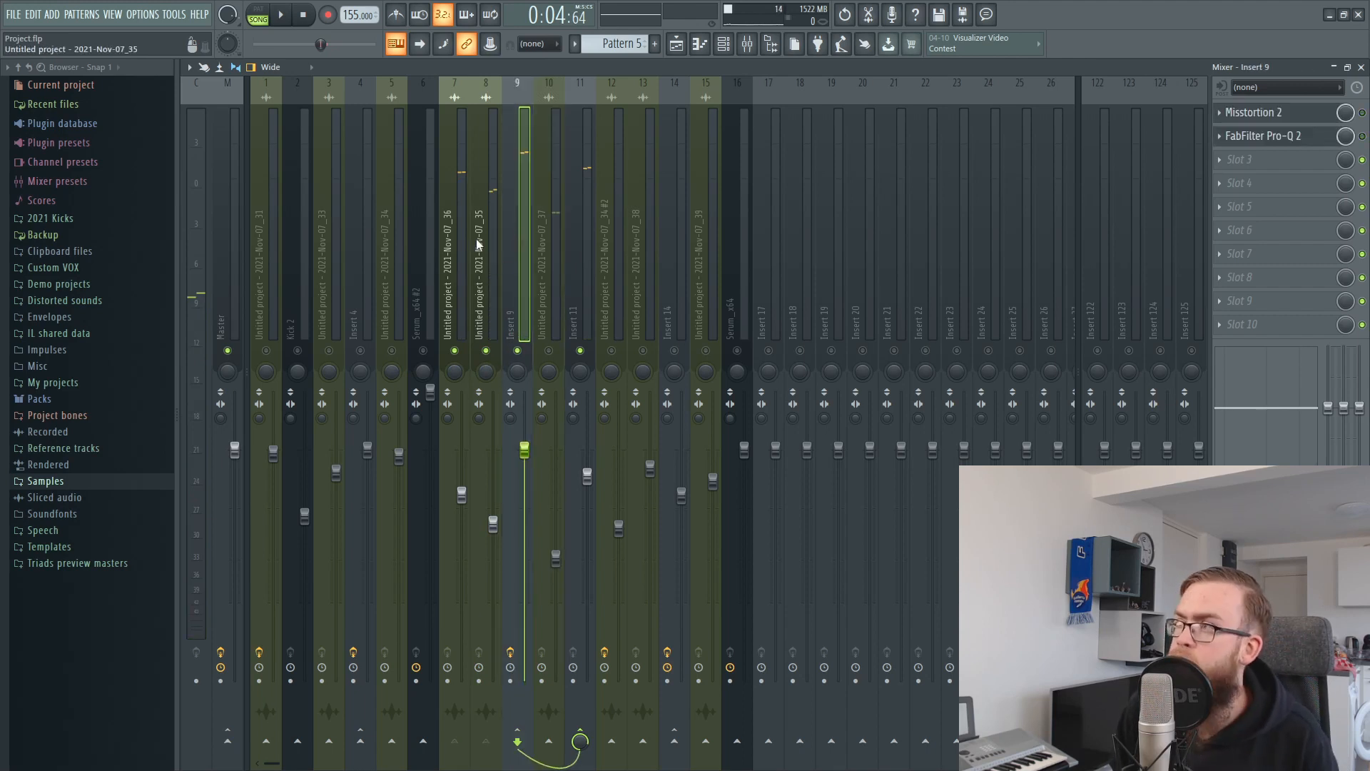
{"action": "left_click", "coordinate": [482, 284]}
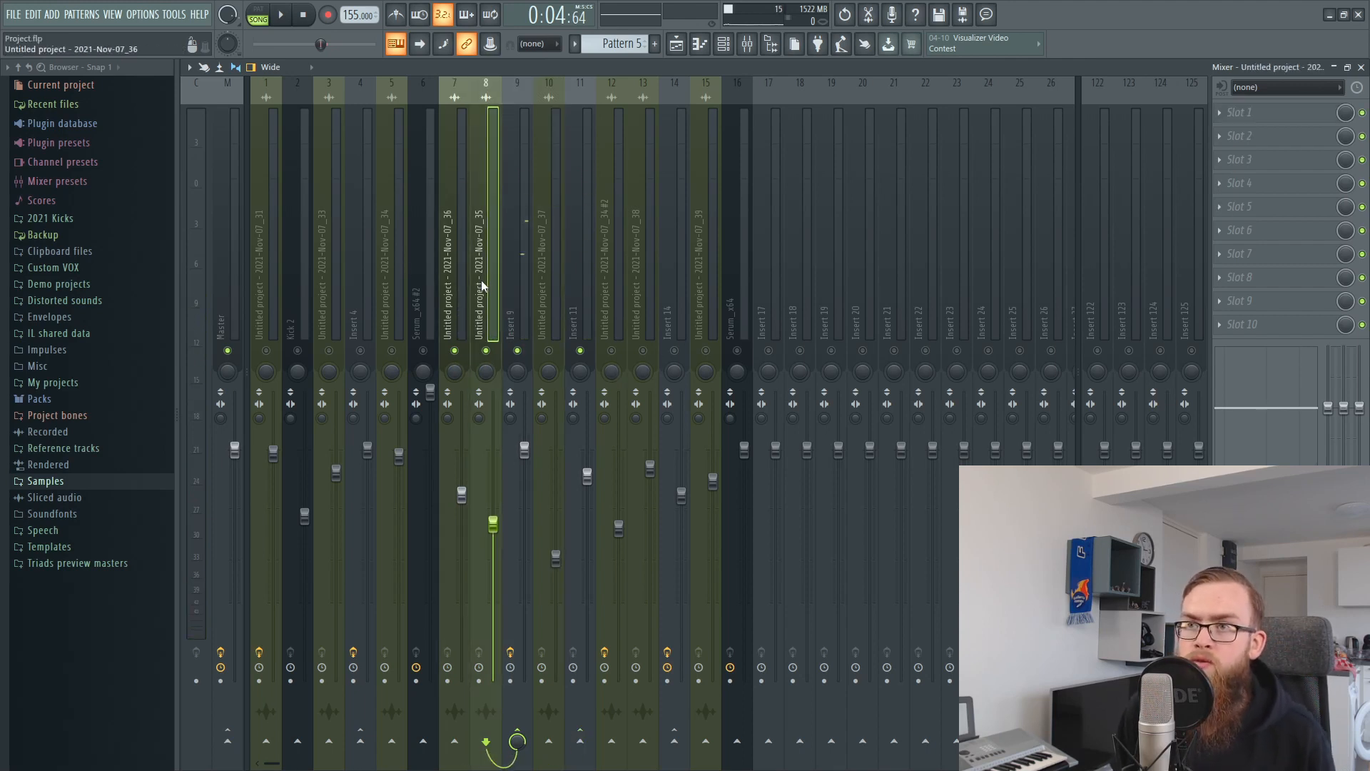
{"action": "left_click", "coordinate": [505, 305]}
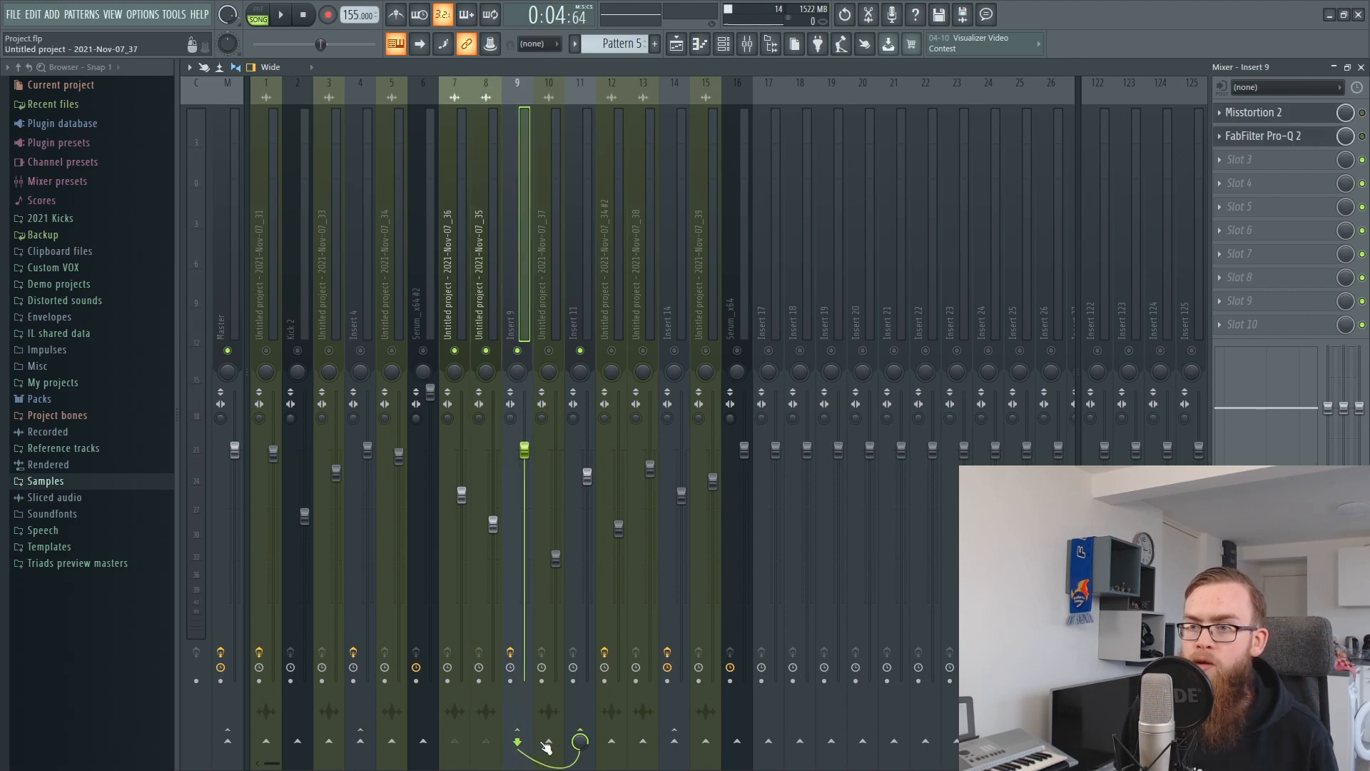
{"action": "left_click", "coordinate": [591, 298]}
{"action": "left_click", "coordinate": [553, 314]}
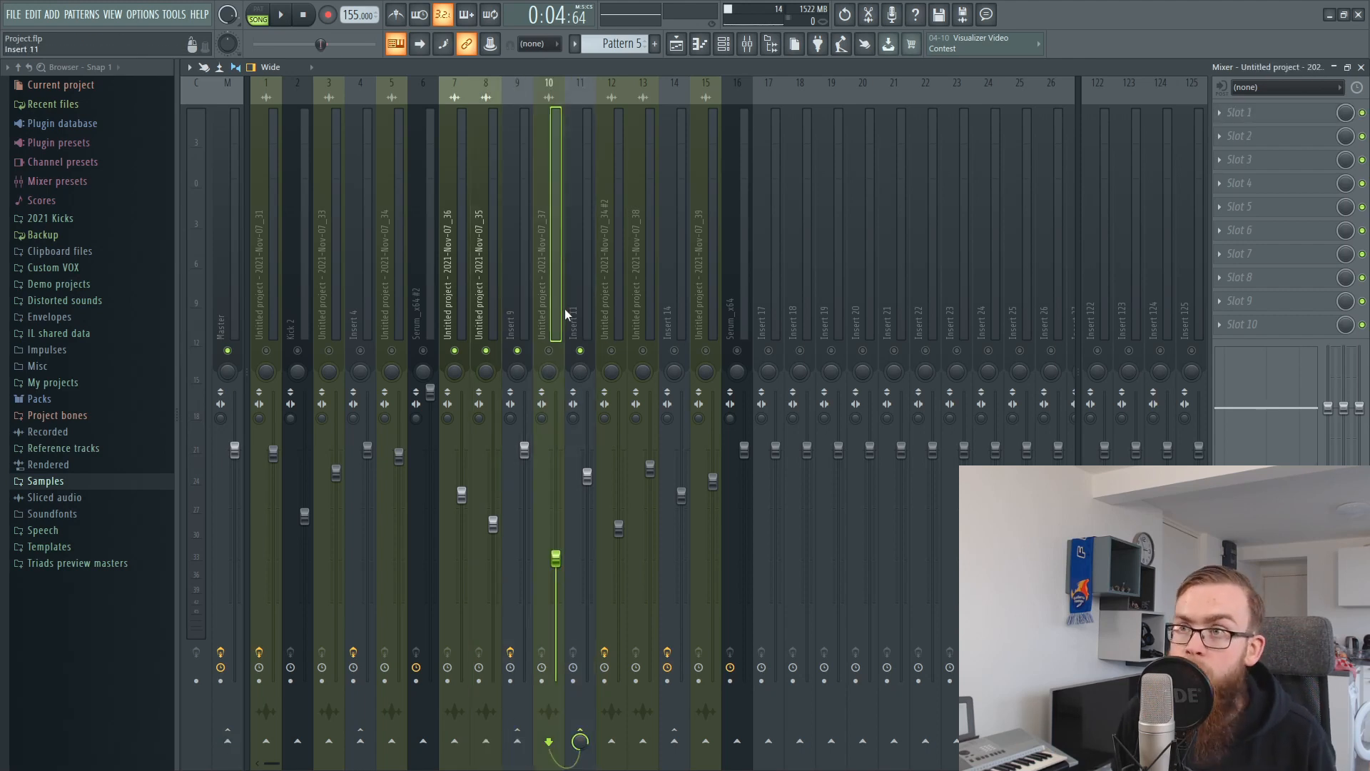
Step: Enable the Misstortion 2 effect on mixer Insert 9 and open its settings
{"action": "left_click", "coordinate": [507, 296]}
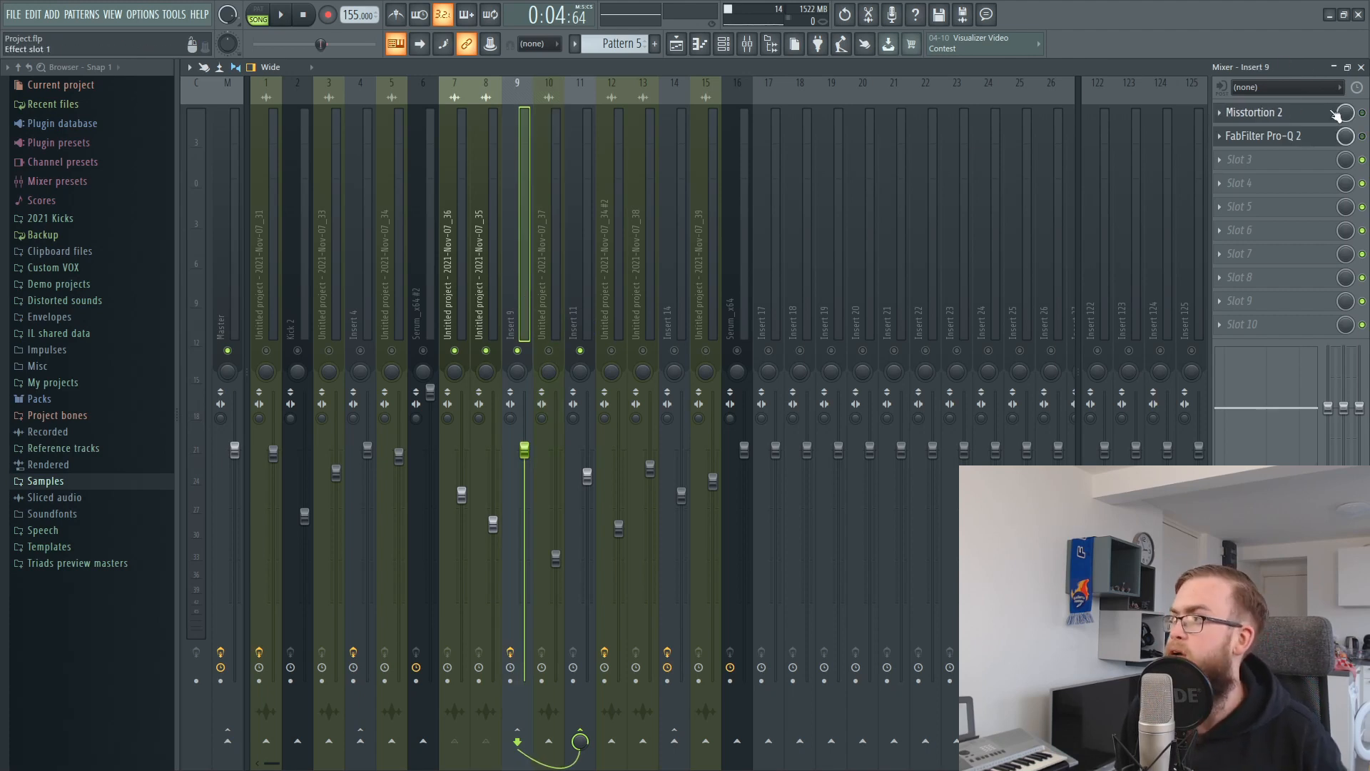
{"action": "left_click", "coordinate": [1305, 116]}
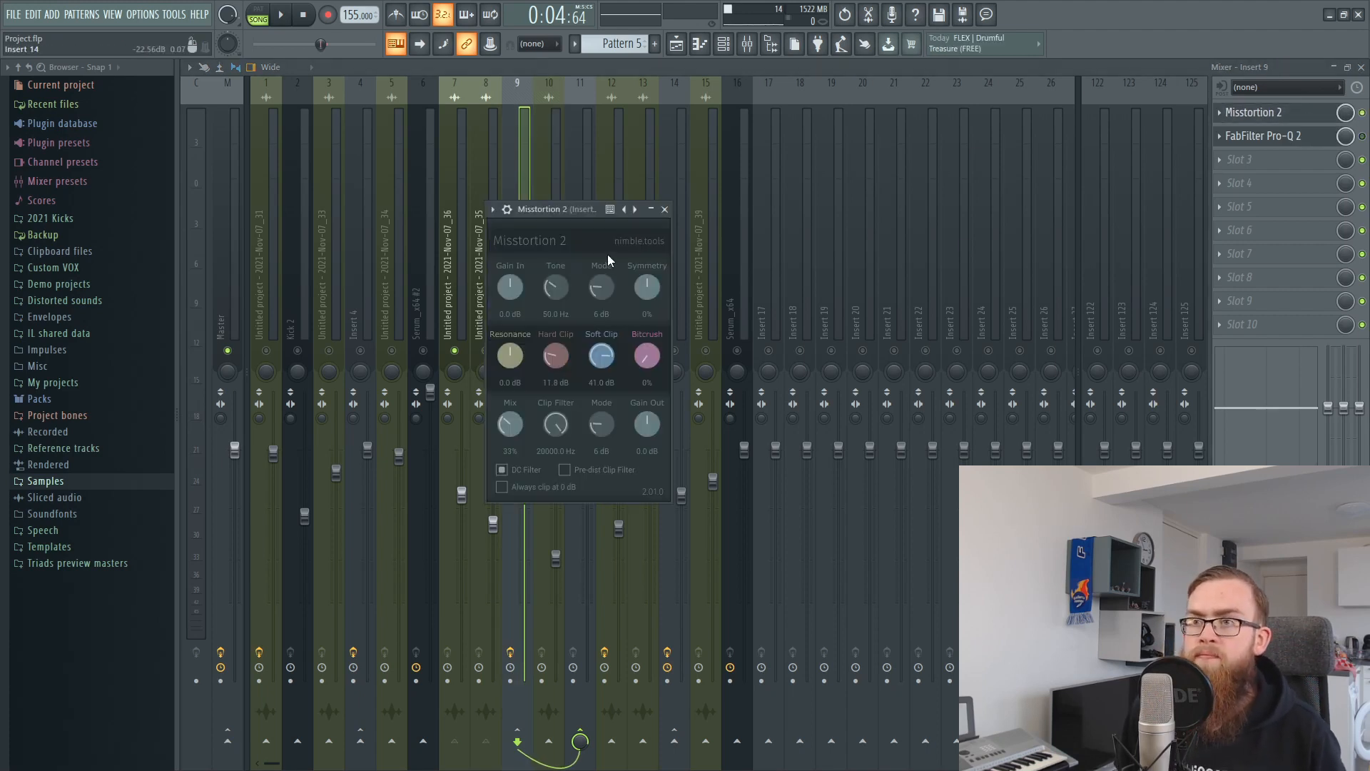
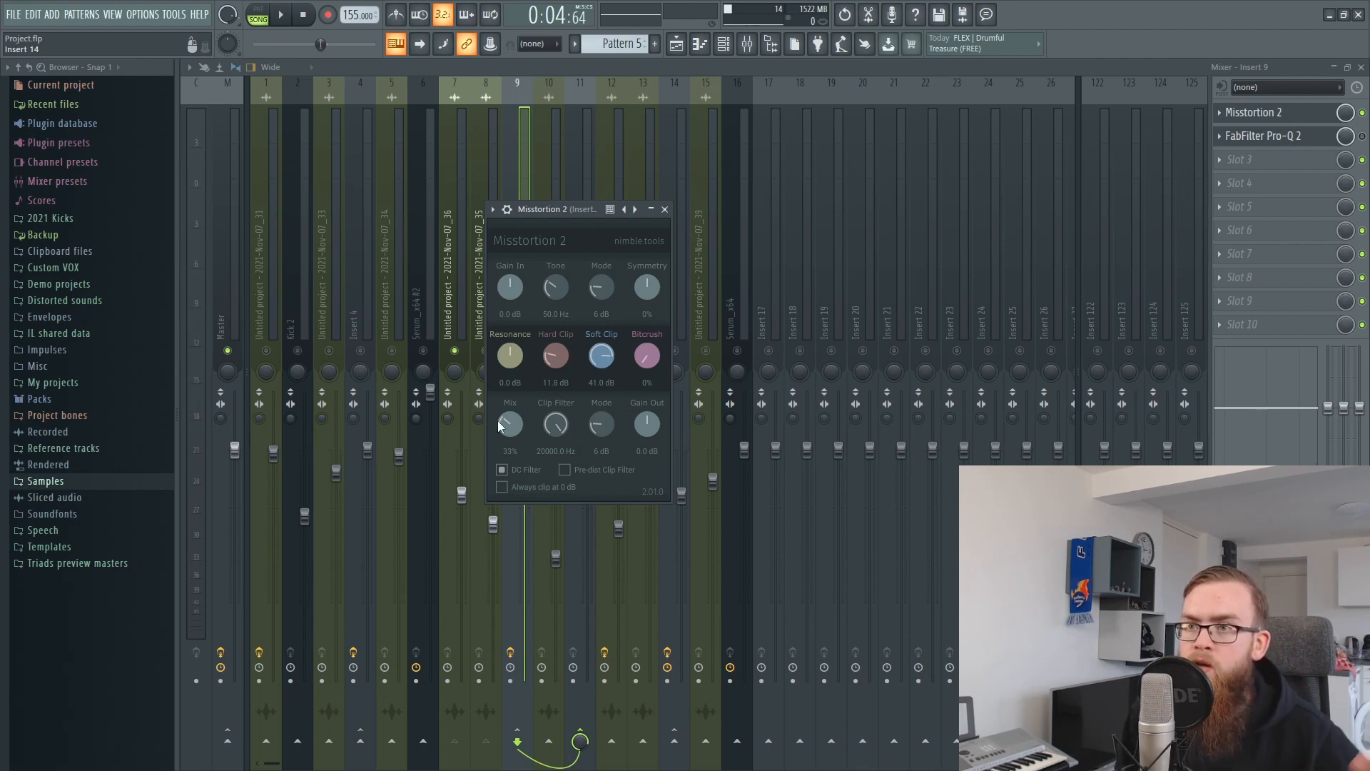
Step: Close the Misstortion 2 settings and compare insert 9's sound with Misstortion 2 bypassed and enabled
{"action": "left_click", "coordinate": [1253, 114]}
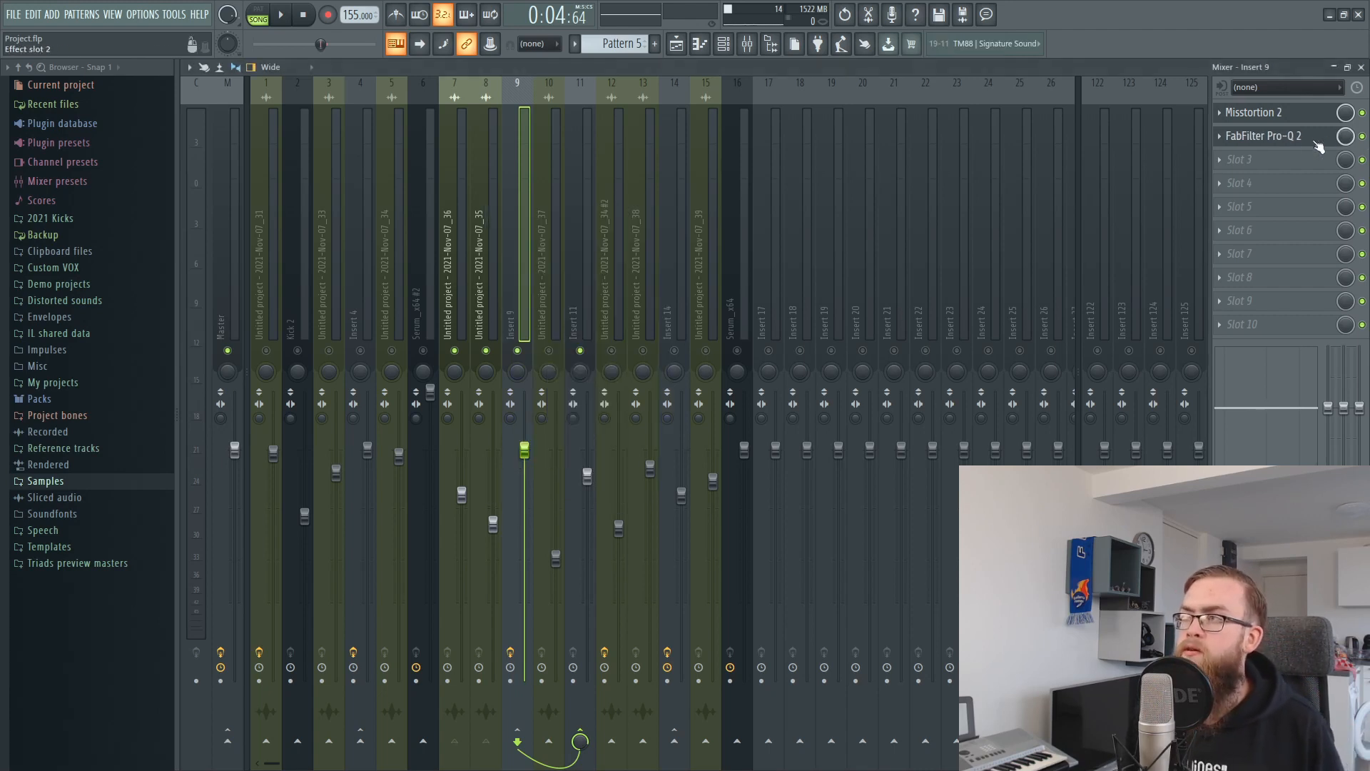
{"action": "left_click", "coordinate": [1255, 115]}
{"action": "left_click", "coordinate": [1255, 116]}
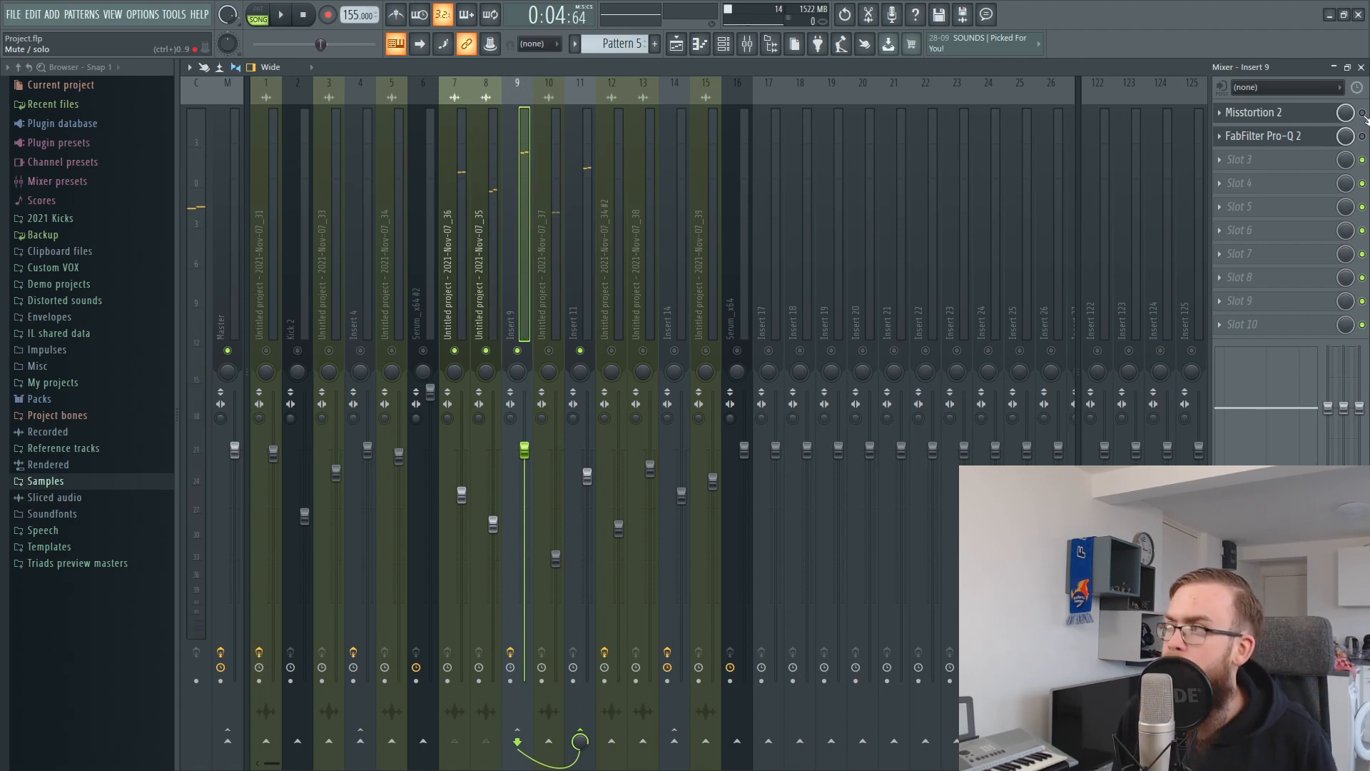
{"action": "left_click", "coordinate": [1363, 115]}
{"action": "key", "text": "space"}
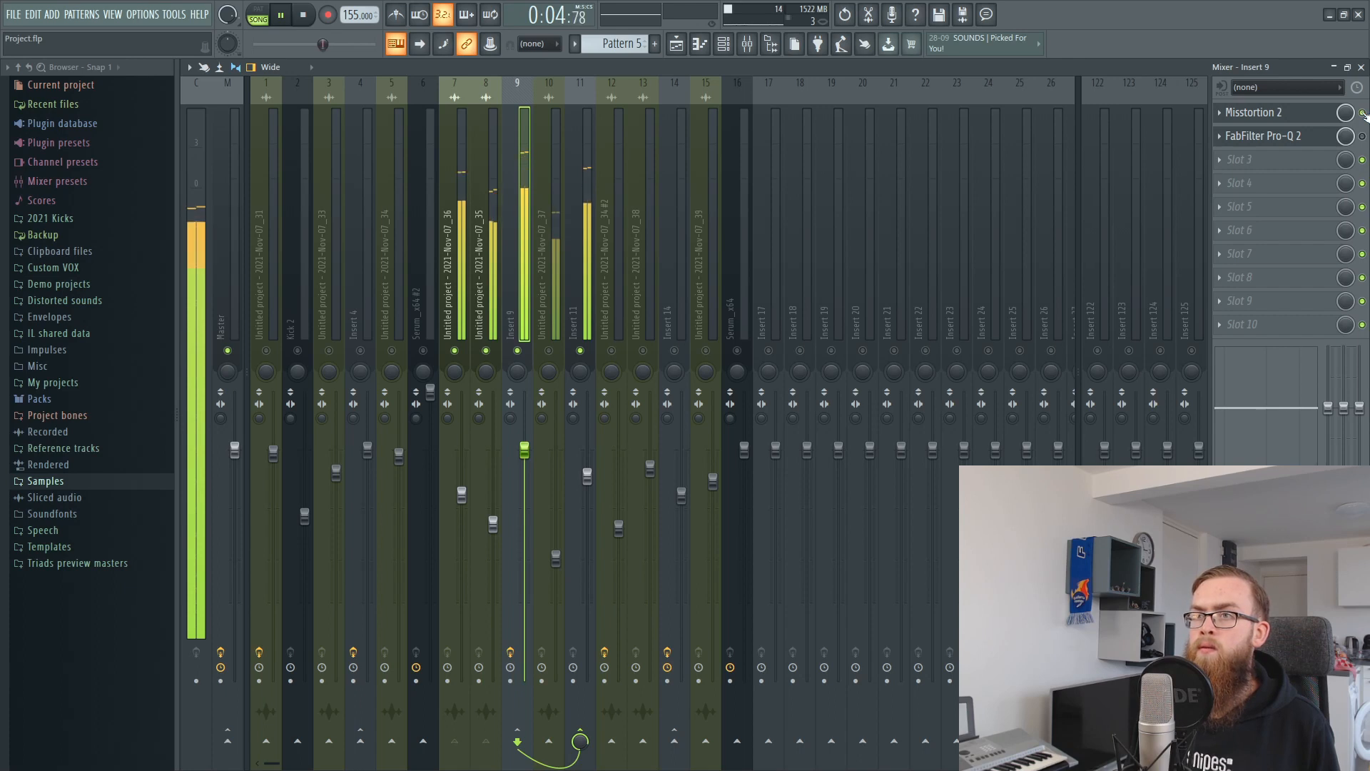
{"action": "key", "text": "space"}
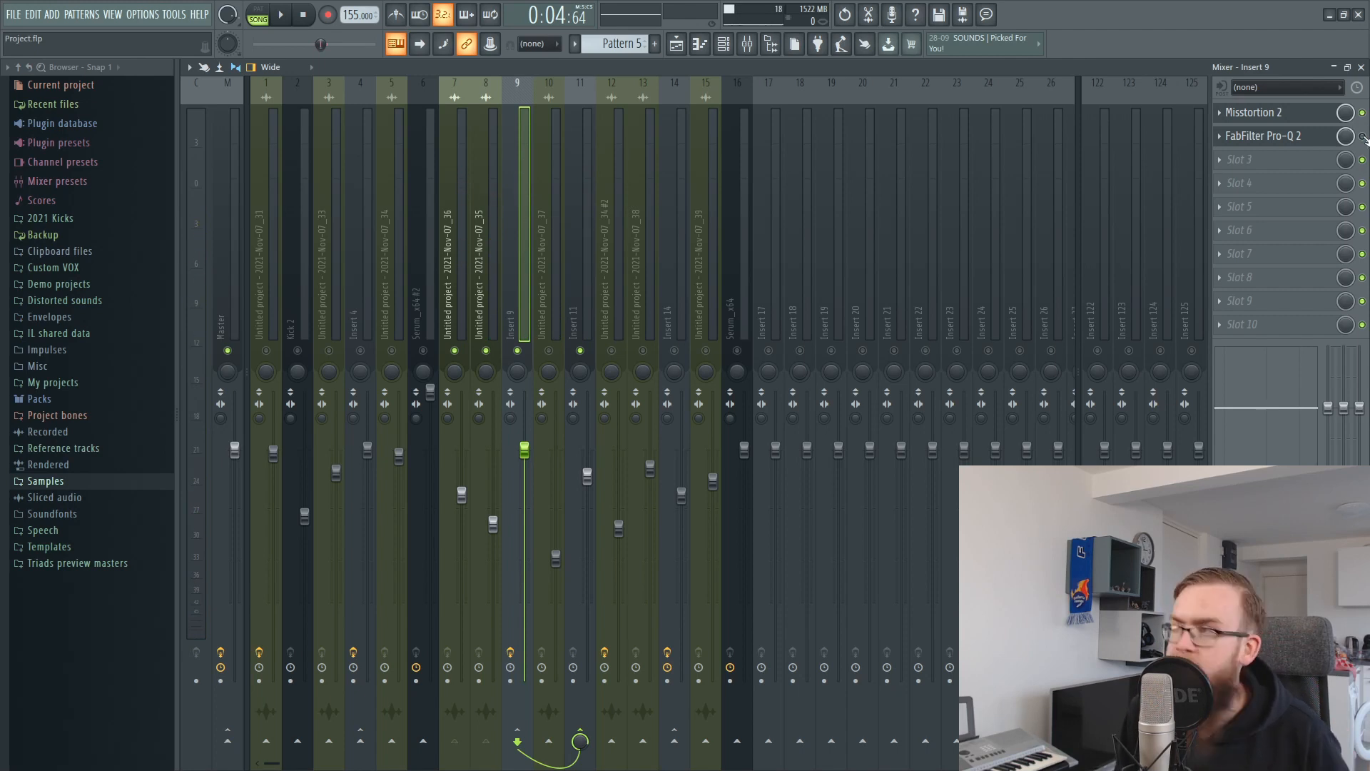
Step: Enable and inspect FabFilter Pro-Q 2 on insert 9, and audition the layers with insert 10's _37 layer unmuted
{"action": "left_click", "coordinate": [1263, 136]}
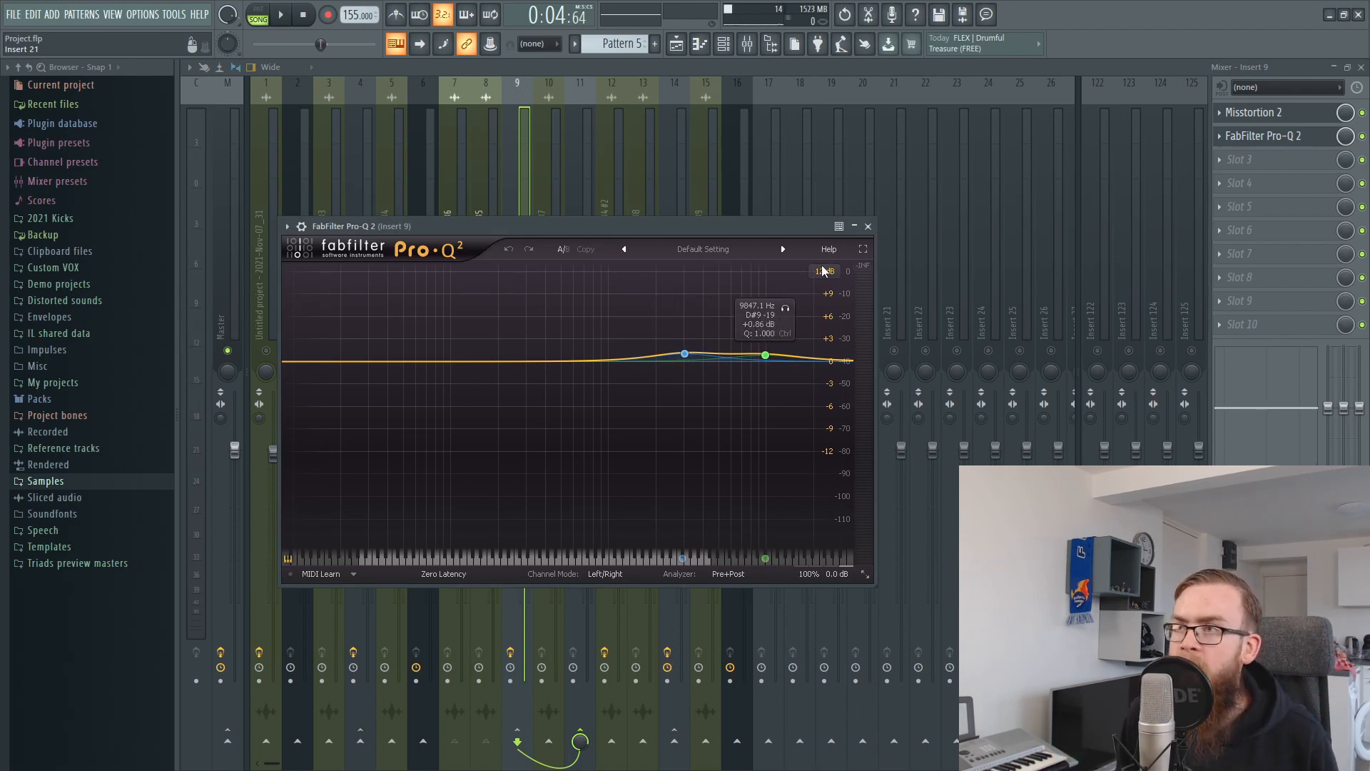
{"action": "left_click", "coordinate": [869, 228]}
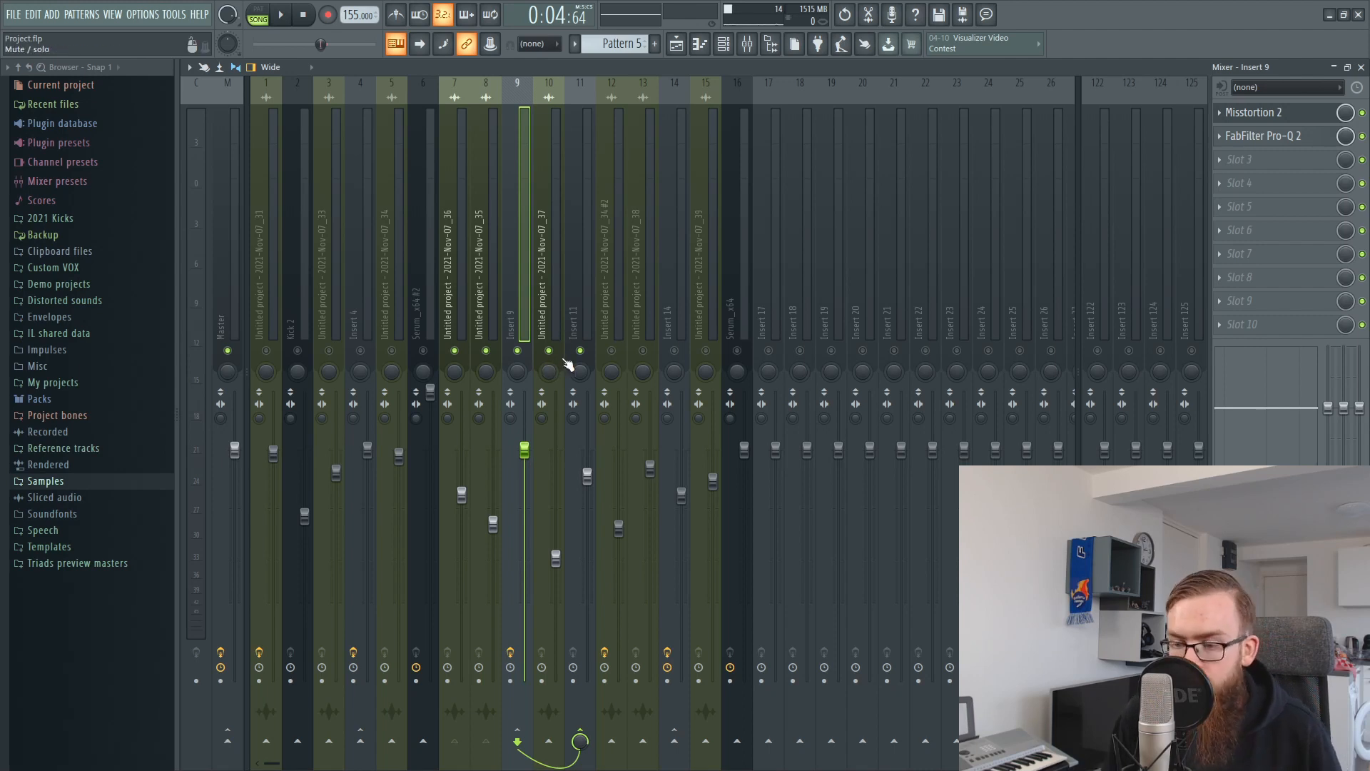
{"action": "key", "text": "space"}
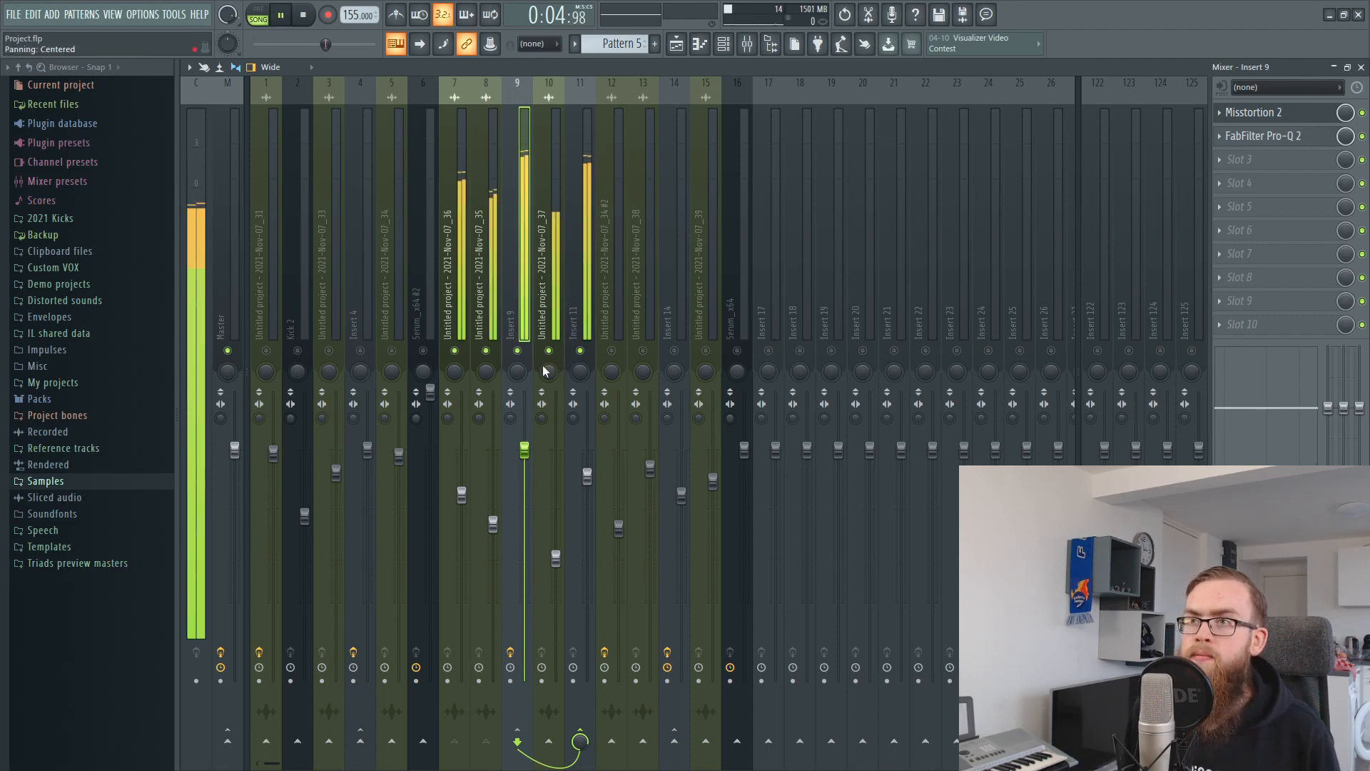
{"action": "left_click", "coordinate": [544, 556]}
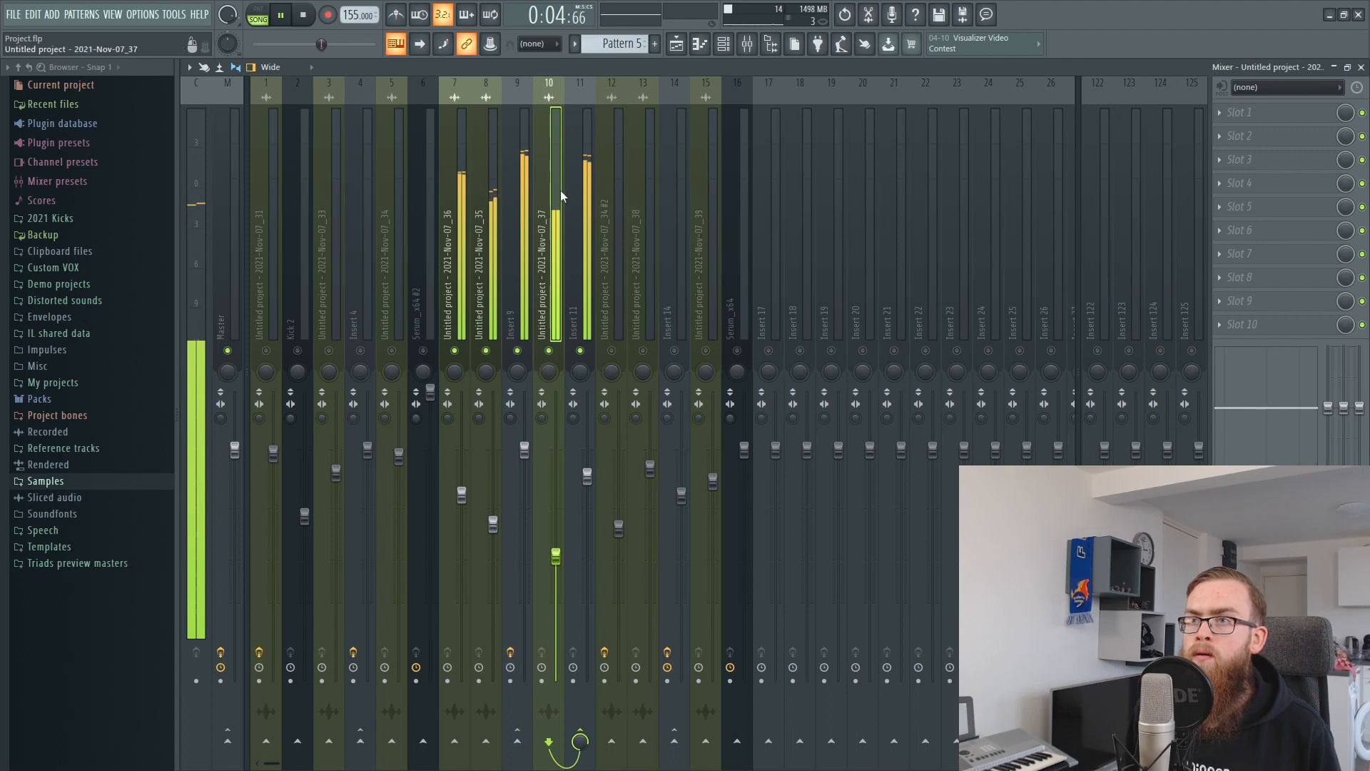
{"action": "key", "text": "space"}
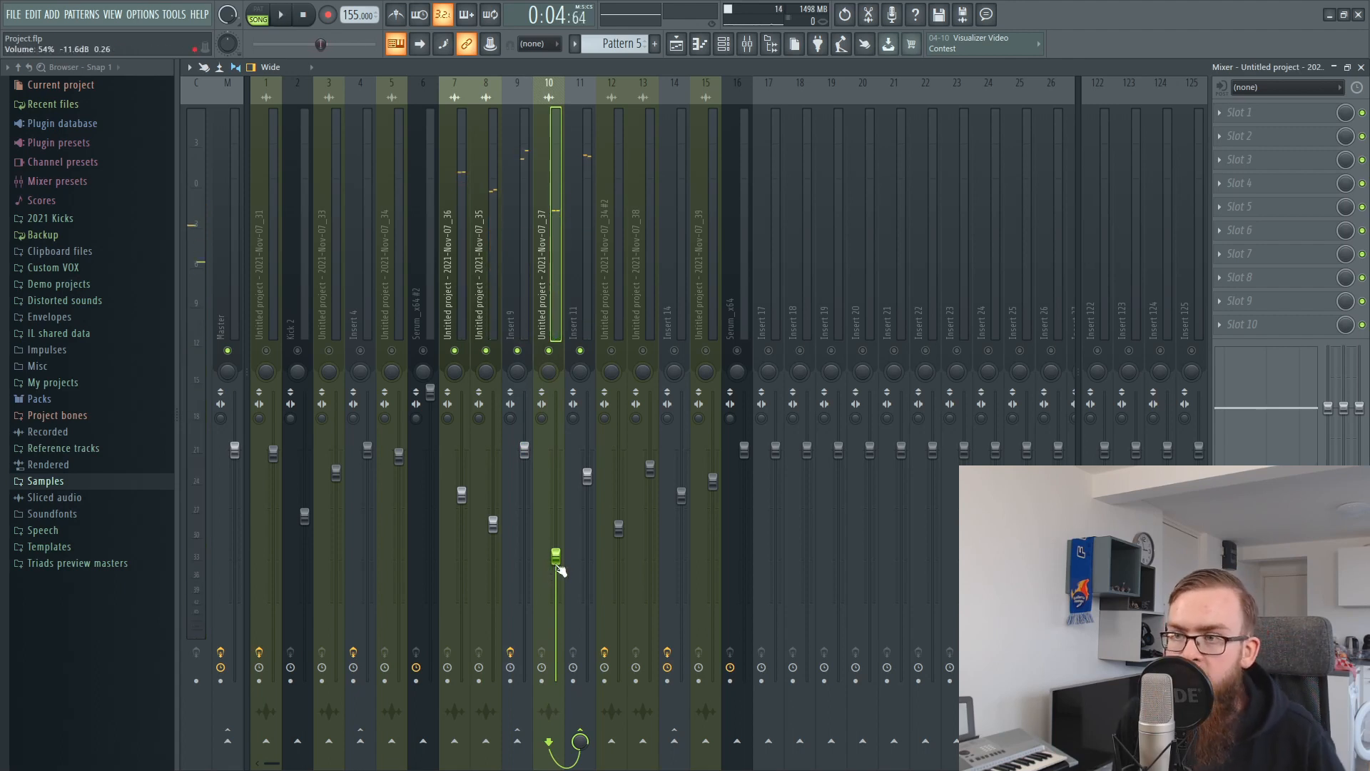
Step: Copy insert 10's volume value, try lower and higher levels for the _37 layer, and paste the copied value back
{"action": "left_click_drag", "start_coordinate": [556, 556], "coordinate": [556, 613]}
{"action": "right_click", "coordinate": [556, 558]}
{"action": "left_click", "coordinate": [592, 709]}
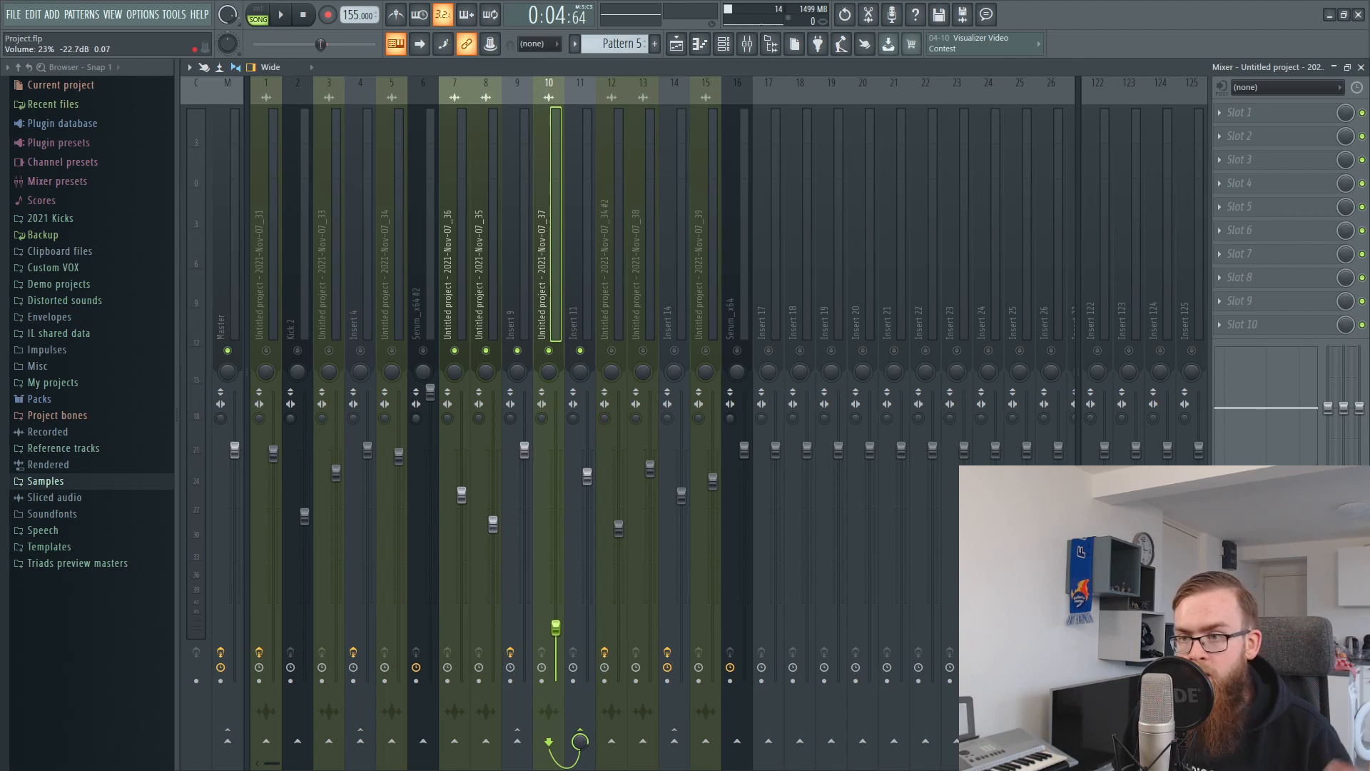
{"action": "left_click_drag", "start_coordinate": [556, 628], "coordinate": [556, 565]}
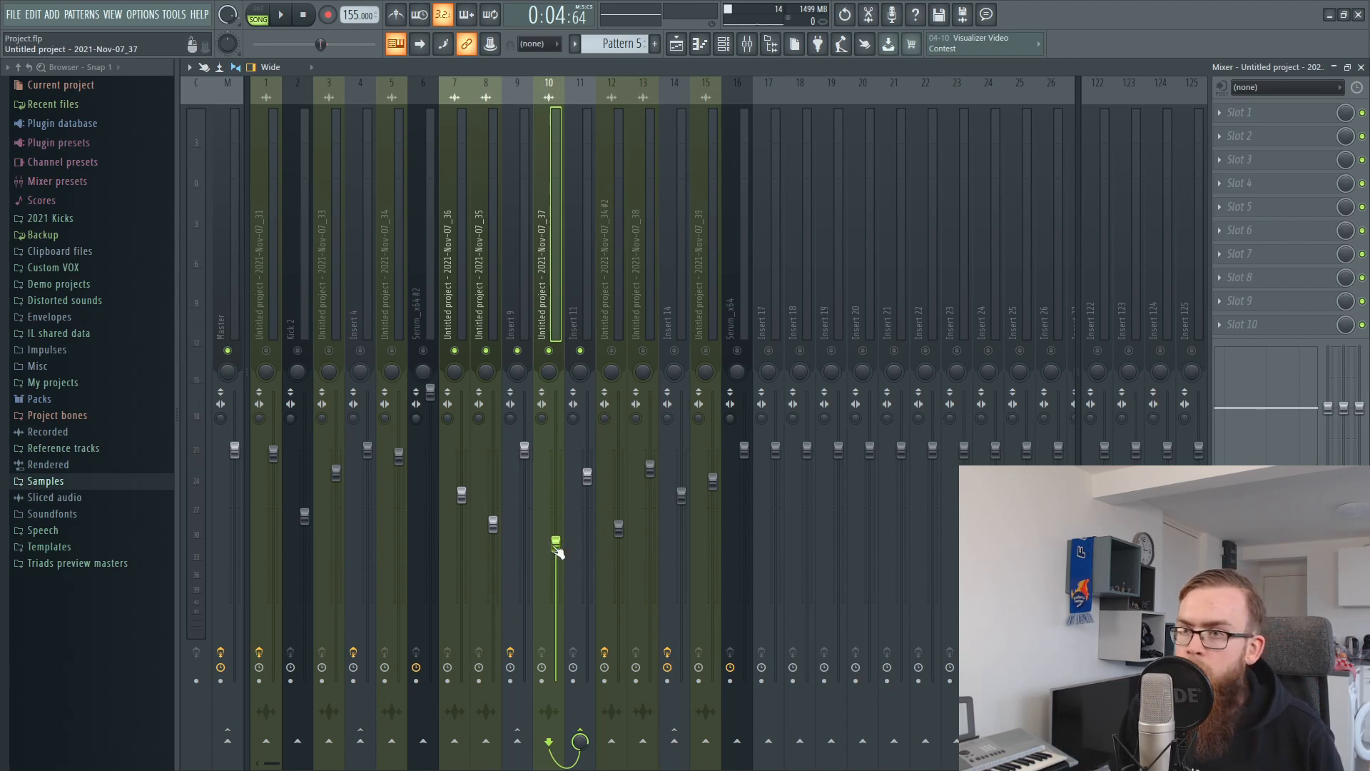
{"action": "left_click_drag", "start_coordinate": [561, 553], "coordinate": [561, 539]}
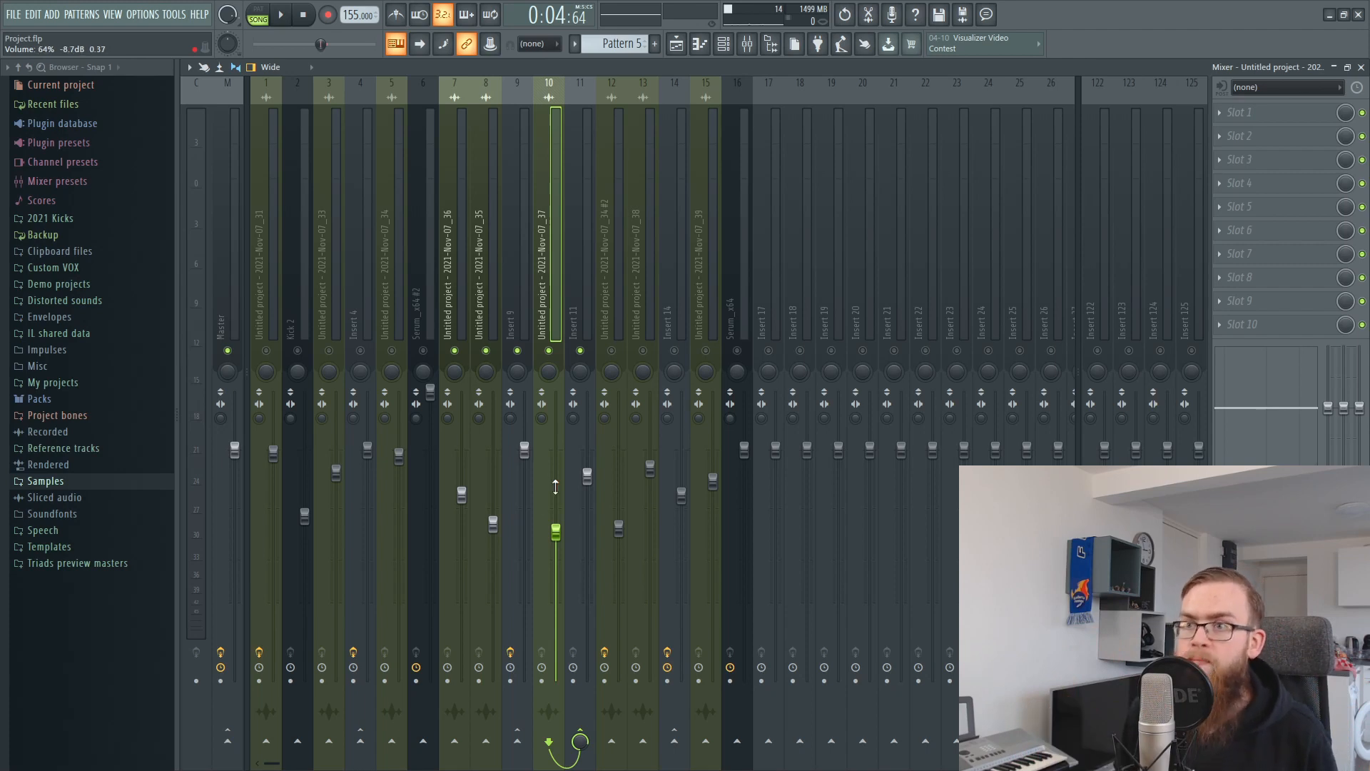
{"action": "key", "text": "space"}
{"action": "left_click_drag", "start_coordinate": [555, 486], "coordinate": [556, 573]}
{"action": "key", "text": "space"}
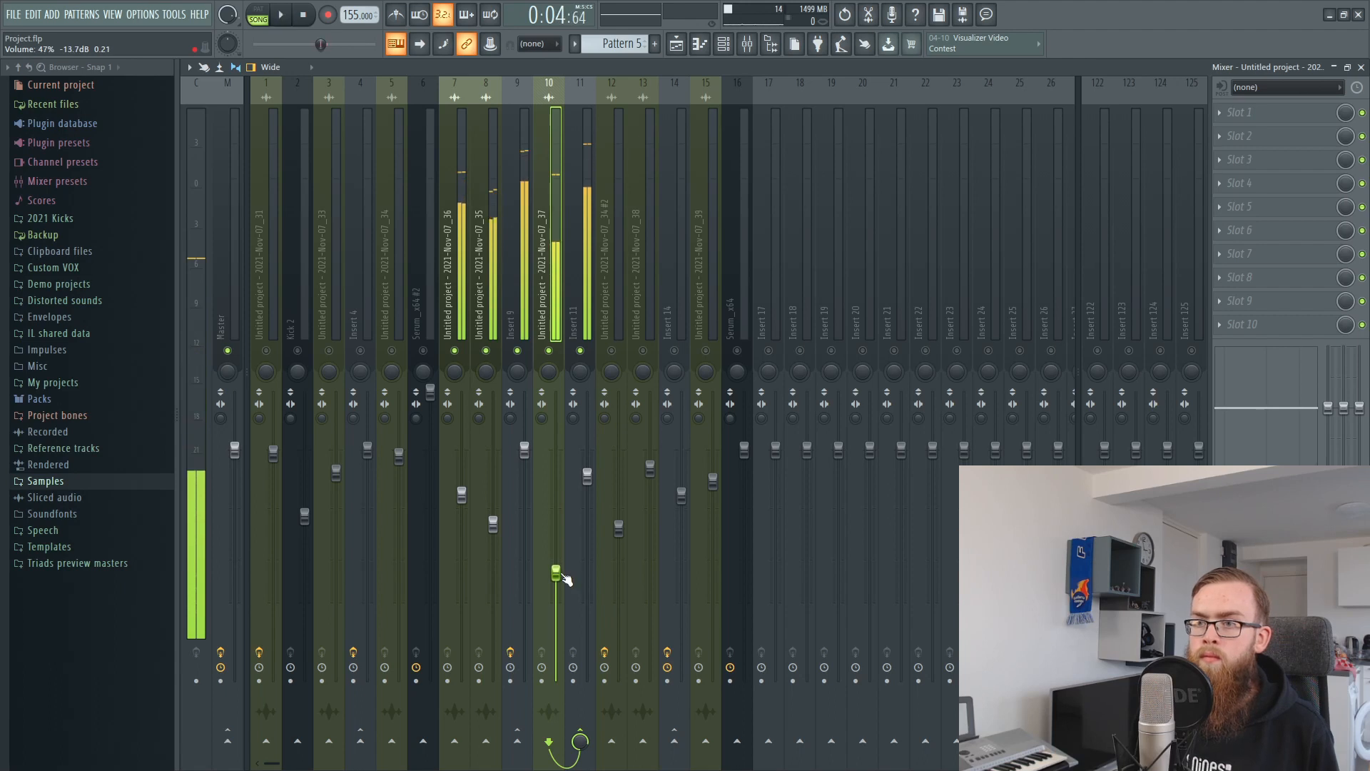
{"action": "right_click", "coordinate": [557, 573]}
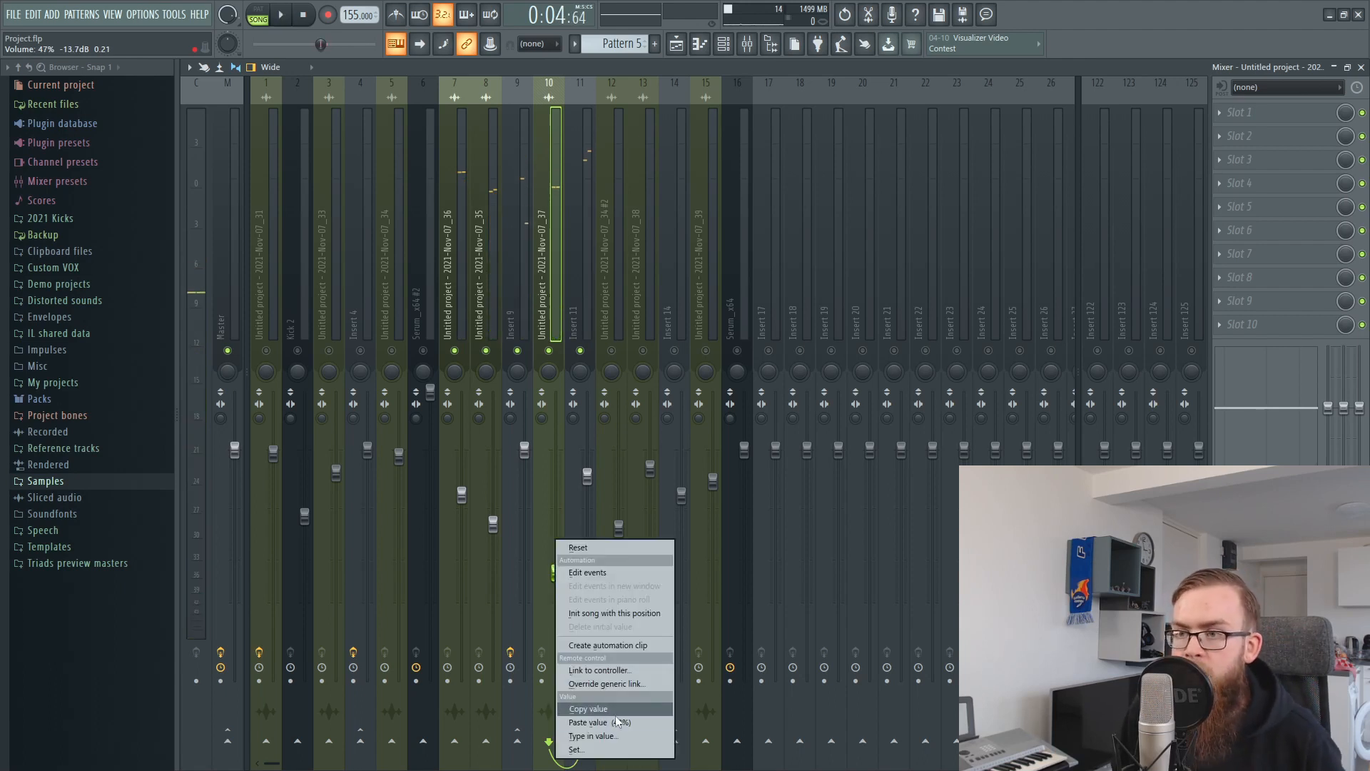
{"action": "left_click", "coordinate": [614, 722]}
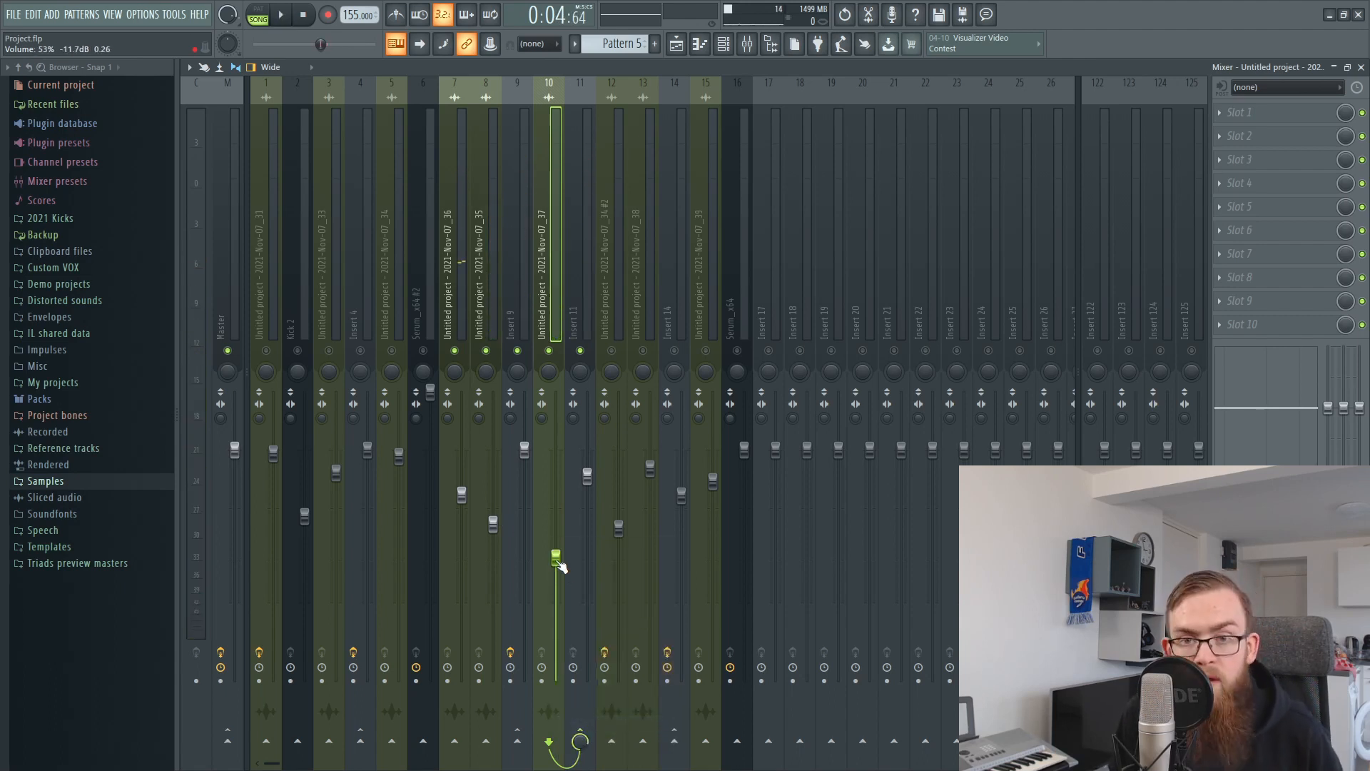
Step: Audition the combined layers with the _37 layer on insert 10 muted and unmuted
{"action": "key", "text": "space"}
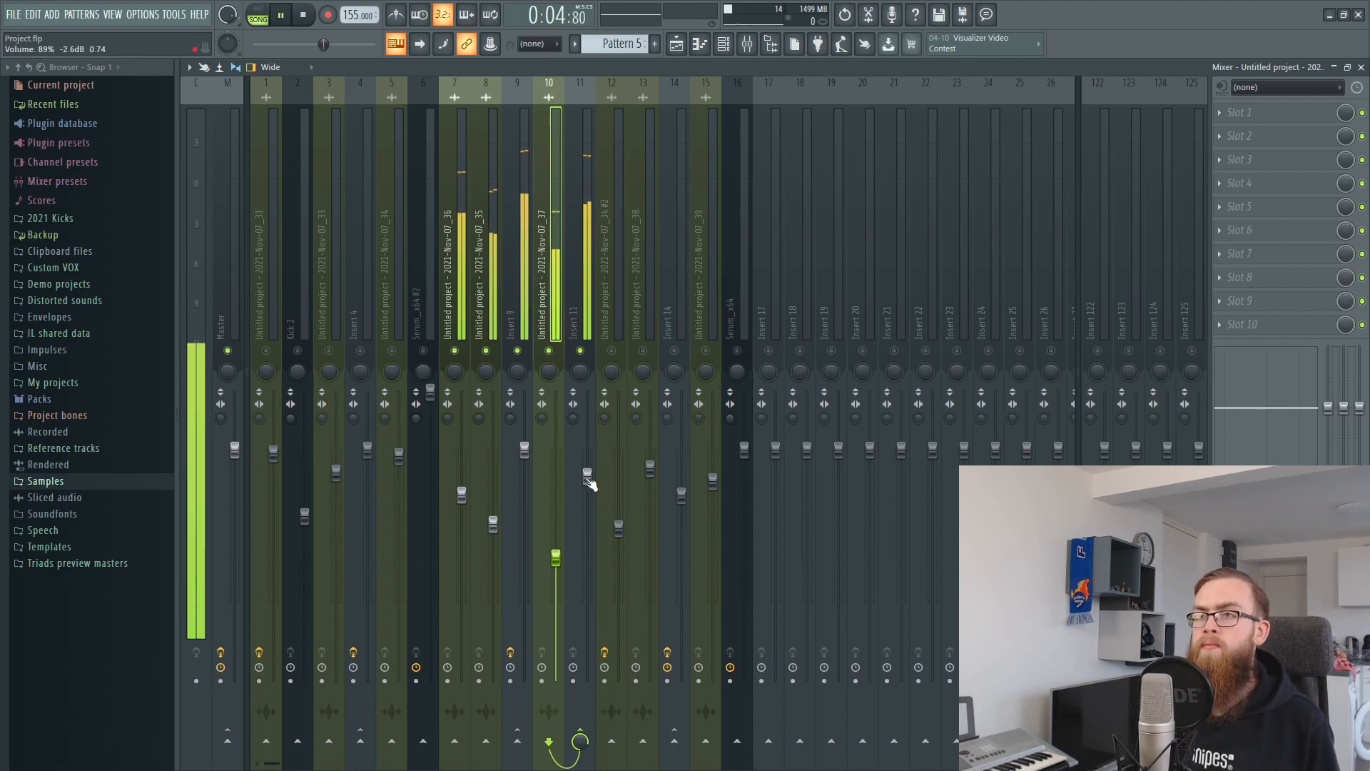
{"action": "left_click", "coordinate": [549, 351]}
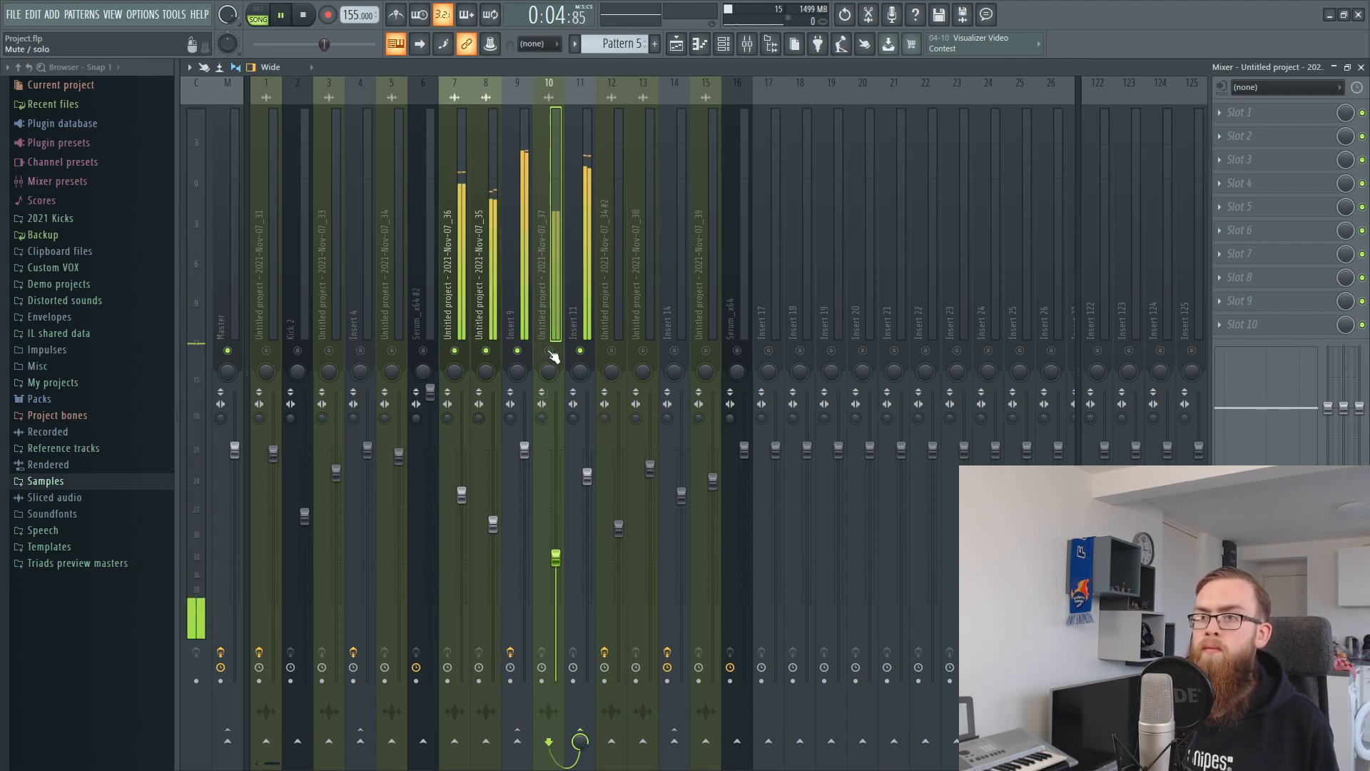
{"action": "left_click", "coordinate": [549, 350]}
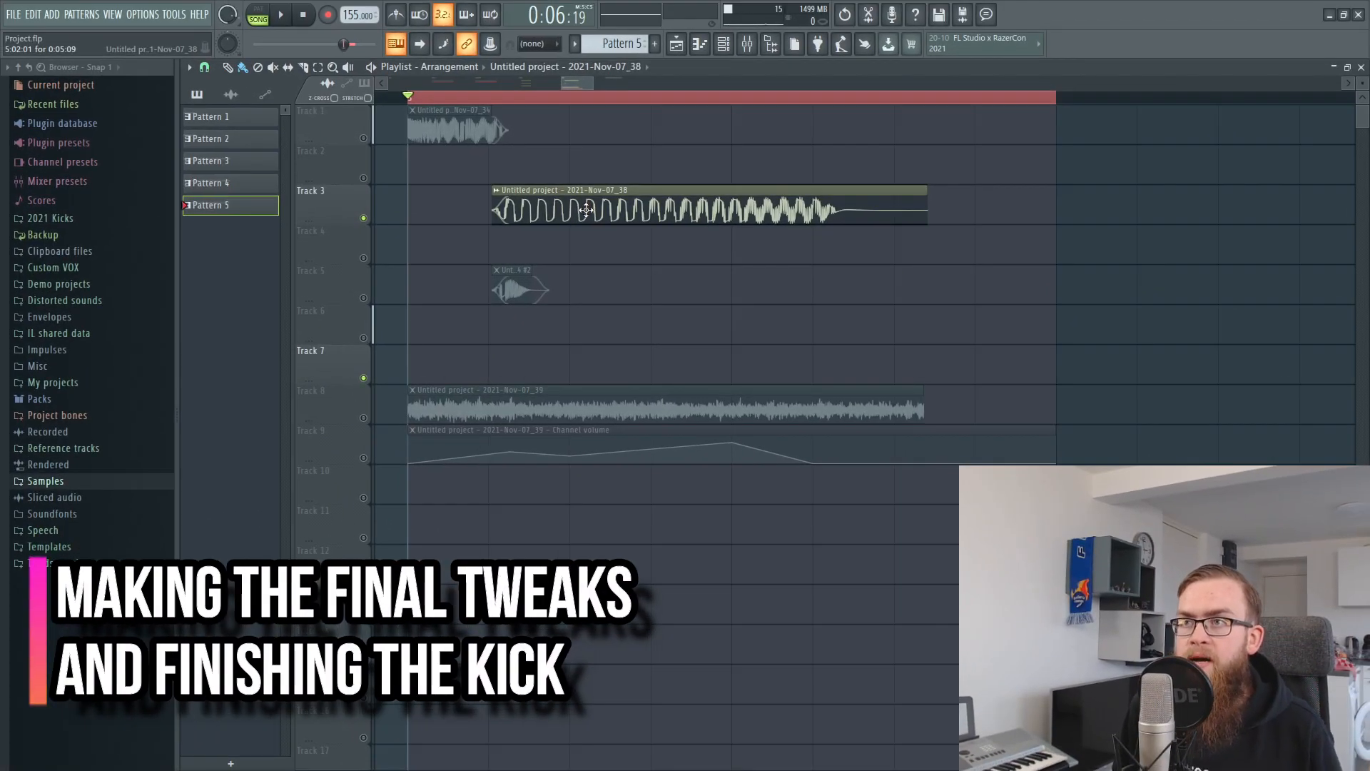
Step: Leave only Track 1's _34 clip and Track 3's _38 tail audible, and shorten the playlist time selection to four steps
{"action": "right_click", "coordinate": [363, 217]}
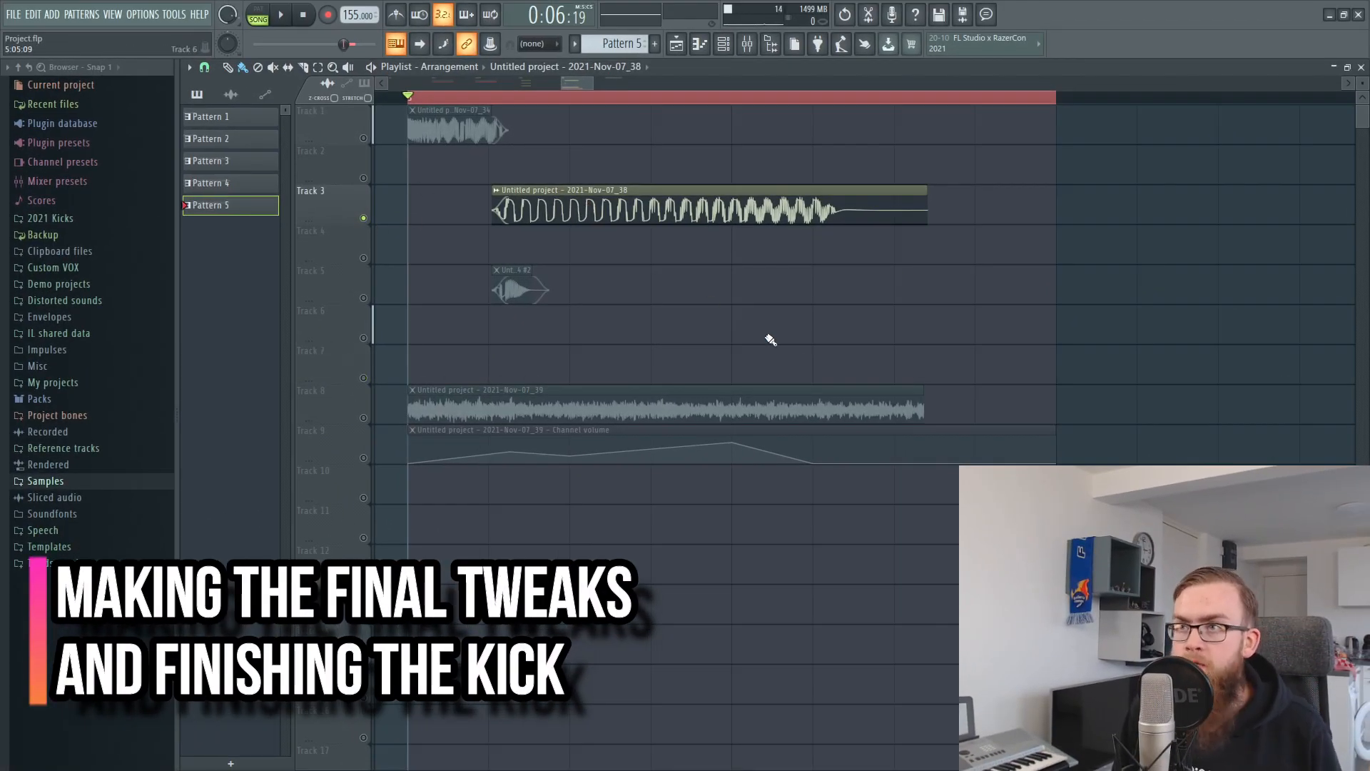
{"action": "left_click_drag", "start_coordinate": [1057, 98], "coordinate": [732, 109]}
{"action": "left_click", "coordinate": [363, 139]}
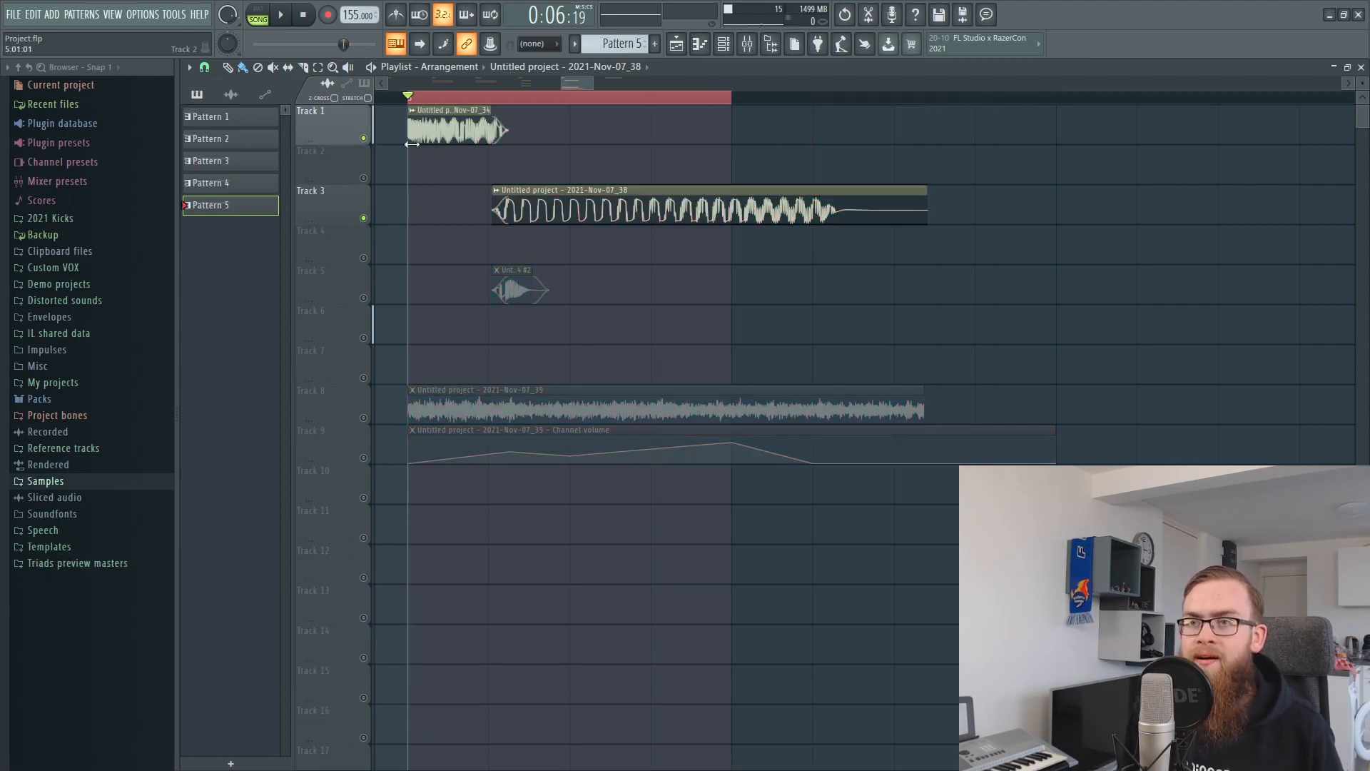
{"action": "left_click", "coordinate": [459, 141]}
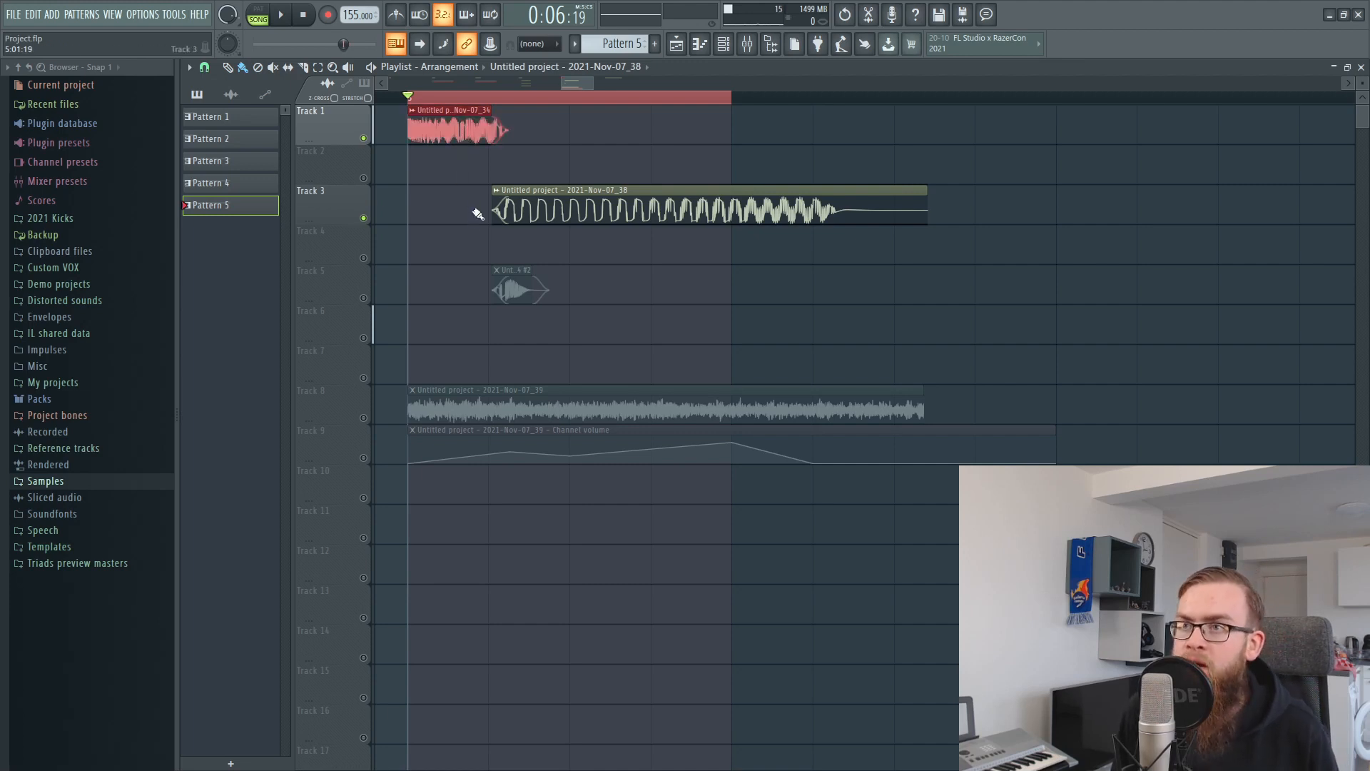
{"action": "mouse_move", "coordinate": [519, 207]}
{"action": "left_mouse_down"}
{"action": "mouse_move", "coordinate": [522, 170]}
{"action": "mouse_move", "coordinate": [503, 218]}
{"action": "mouse_move", "coordinate": [491, 211]}
{"action": "mouse_move", "coordinate": [526, 211]}
{"action": "mouse_move", "coordinate": [491, 211]}
{"action": "left_mouse_up"}
{"action": "scroll", "coordinate": [496, 100], "scroll_direction": "up", "scroll_amount": 2}
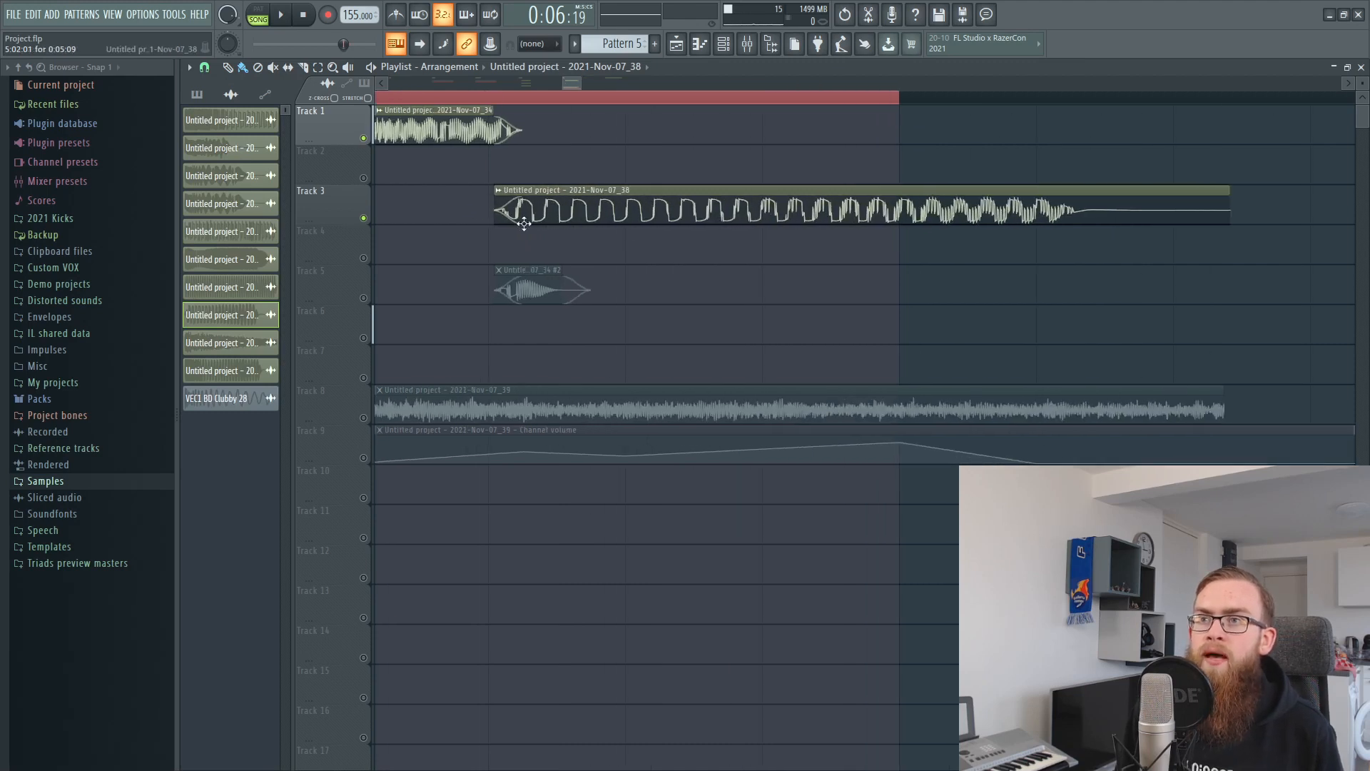
{"action": "scroll", "coordinate": [512, 100], "scroll_direction": "down", "scroll_amount": 1}
{"action": "scroll", "coordinate": [517, 99], "scroll_direction": "down", "scroll_amount": 2}
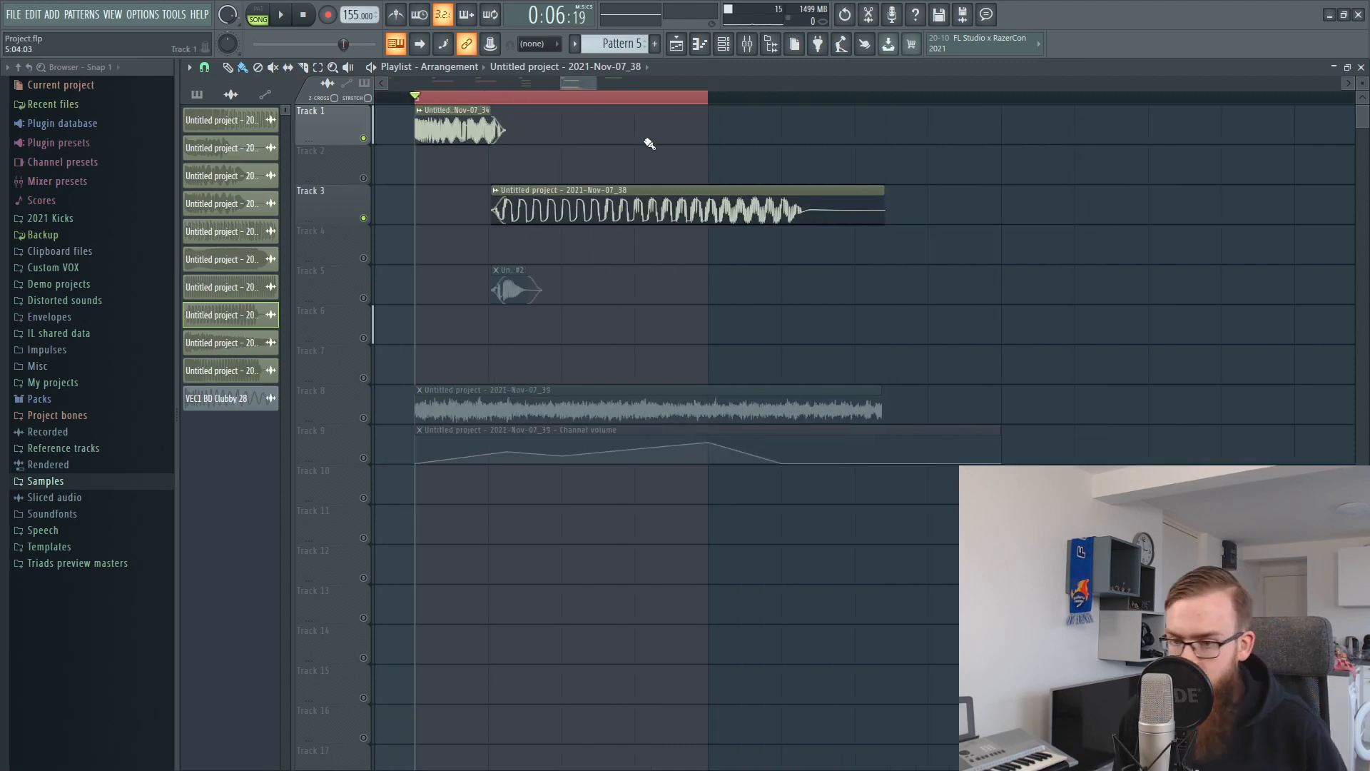
Step: Reset the time-stretch multiplier of the _38 tail clip to its default of 100%
{"action": "double_click", "coordinate": [621, 208]}
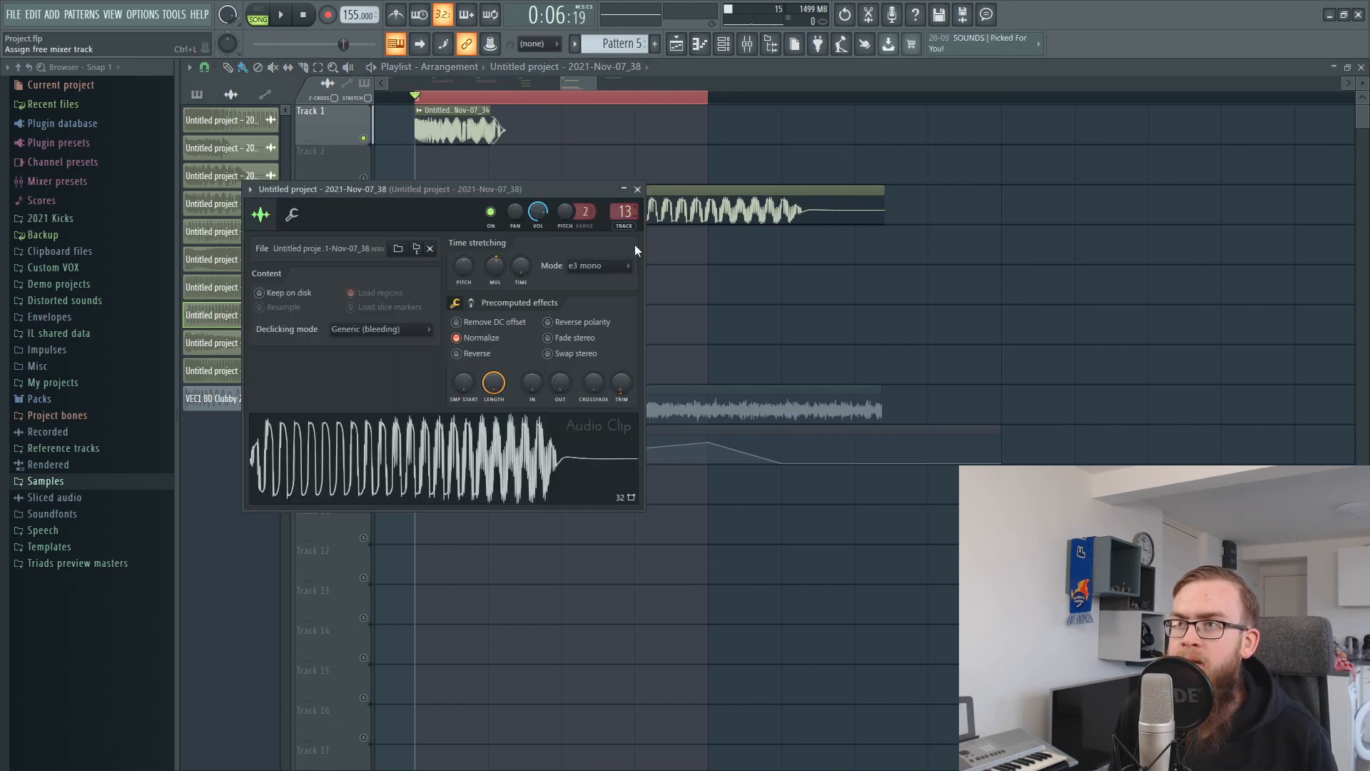
{"action": "right_click", "coordinate": [511, 272]}
{"action": "left_click", "coordinate": [525, 291]}
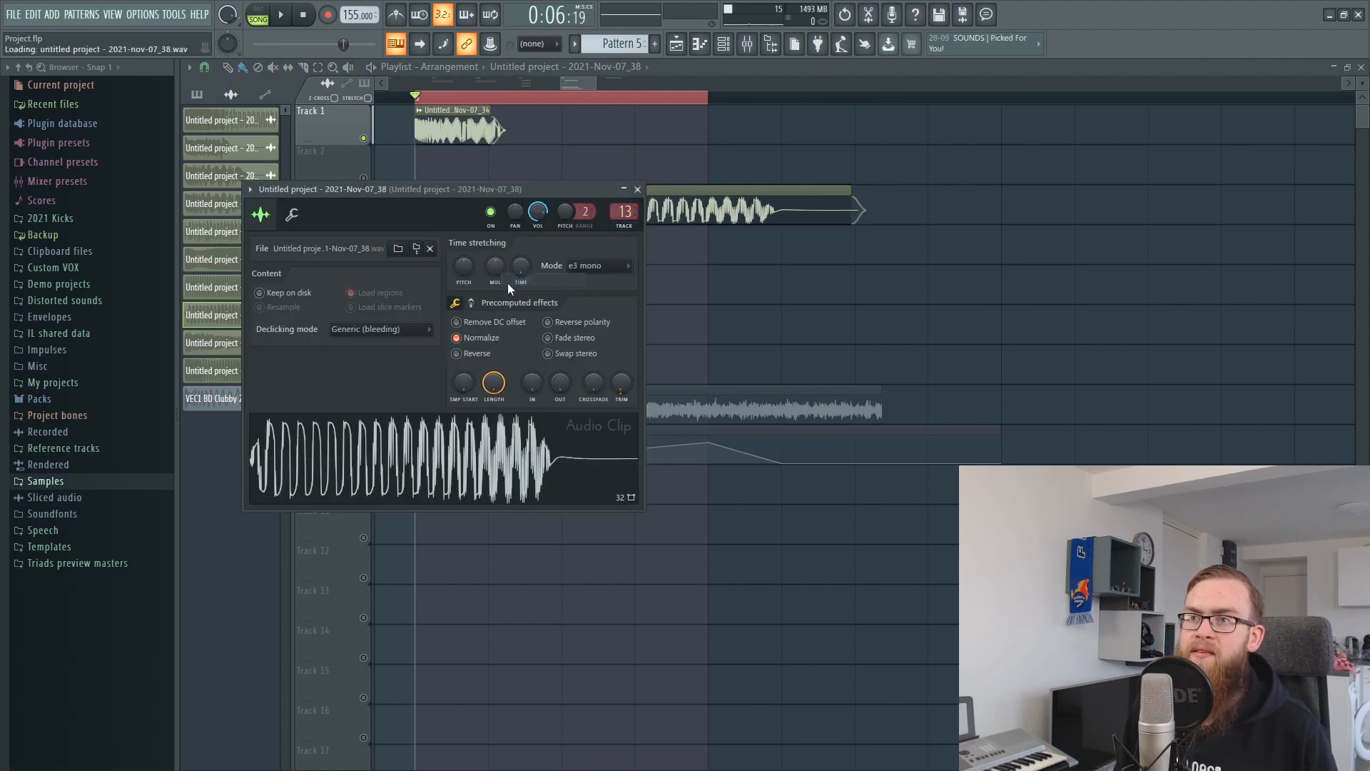
{"action": "right_click", "coordinate": [502, 278]}
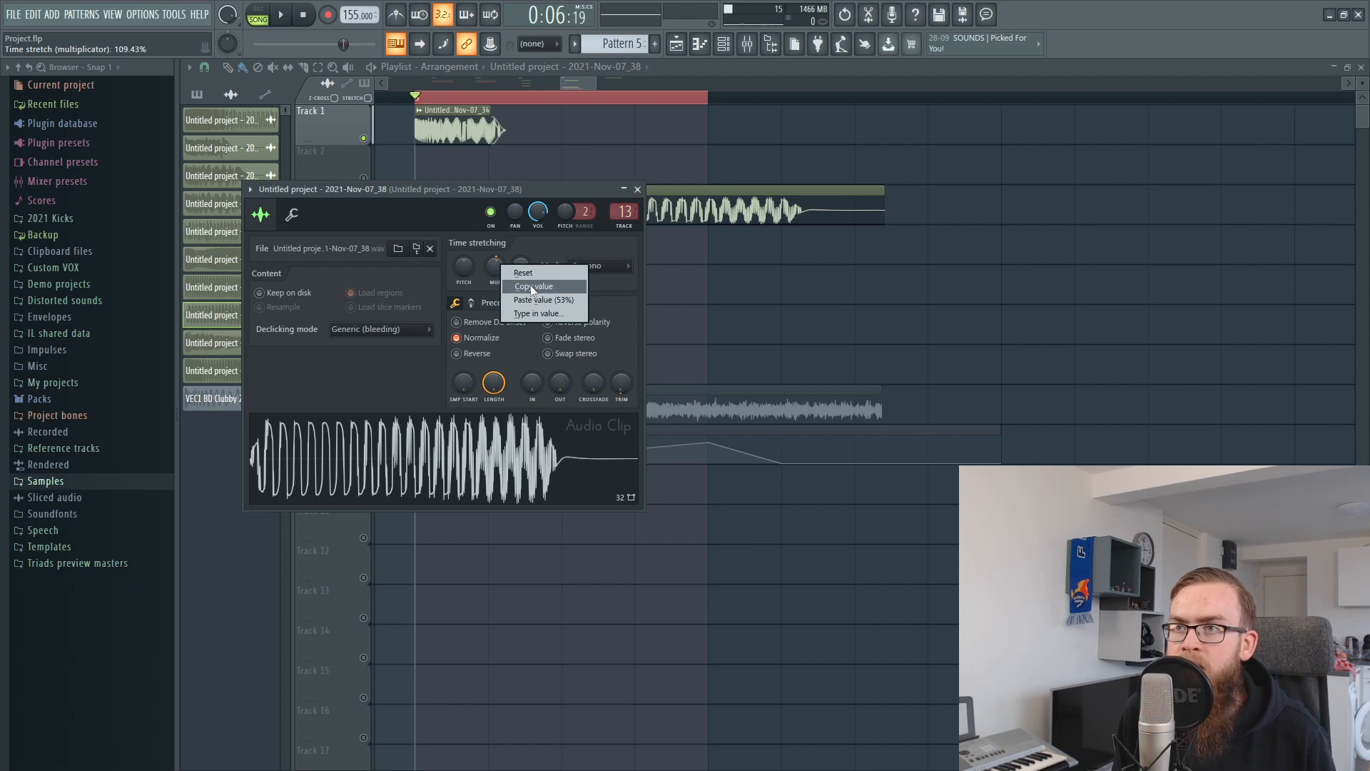
{"action": "left_click", "coordinate": [524, 273]}
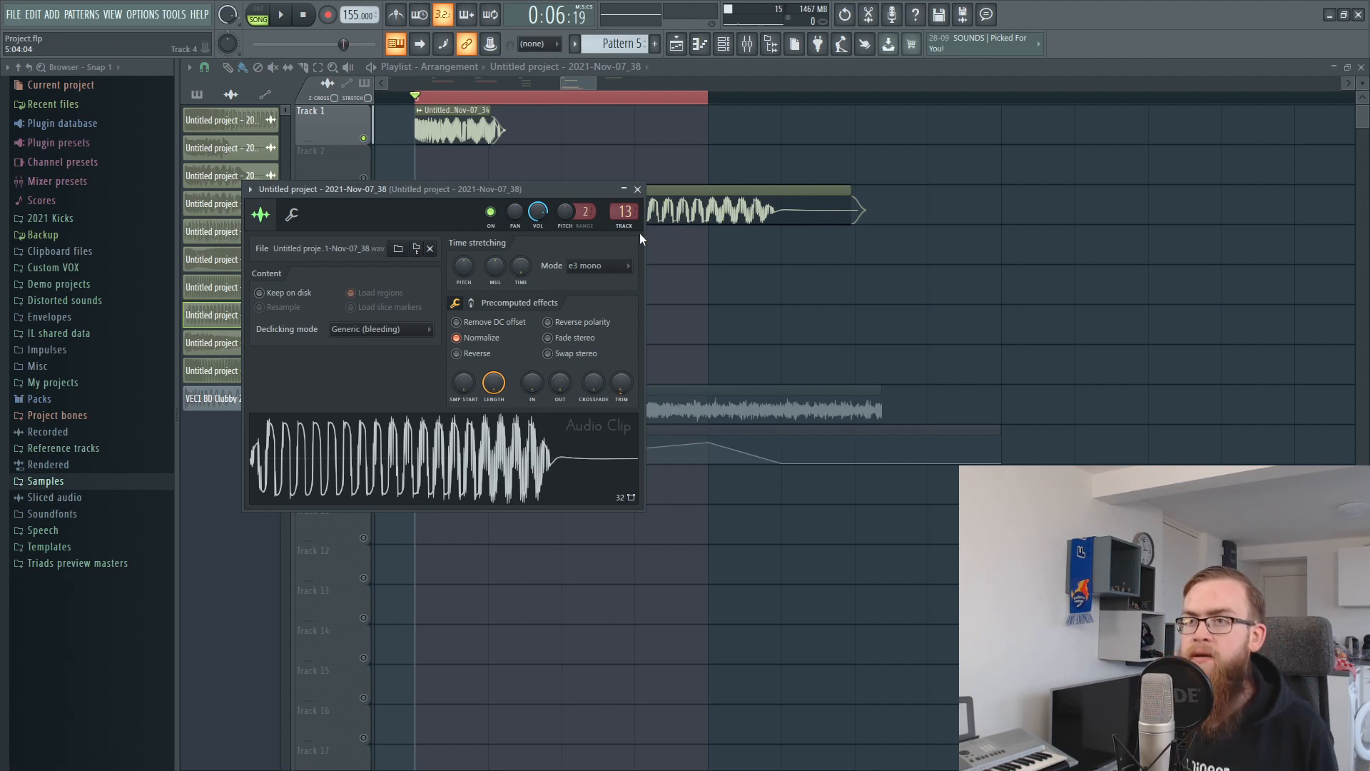
Step: Audition the _34 clip with the unstretched _38 tail, checking insert 14 in the mixer
{"action": "key", "text": "space"}
{"action": "key", "text": "F9"}
{"action": "left_click", "coordinate": [662, 508]}
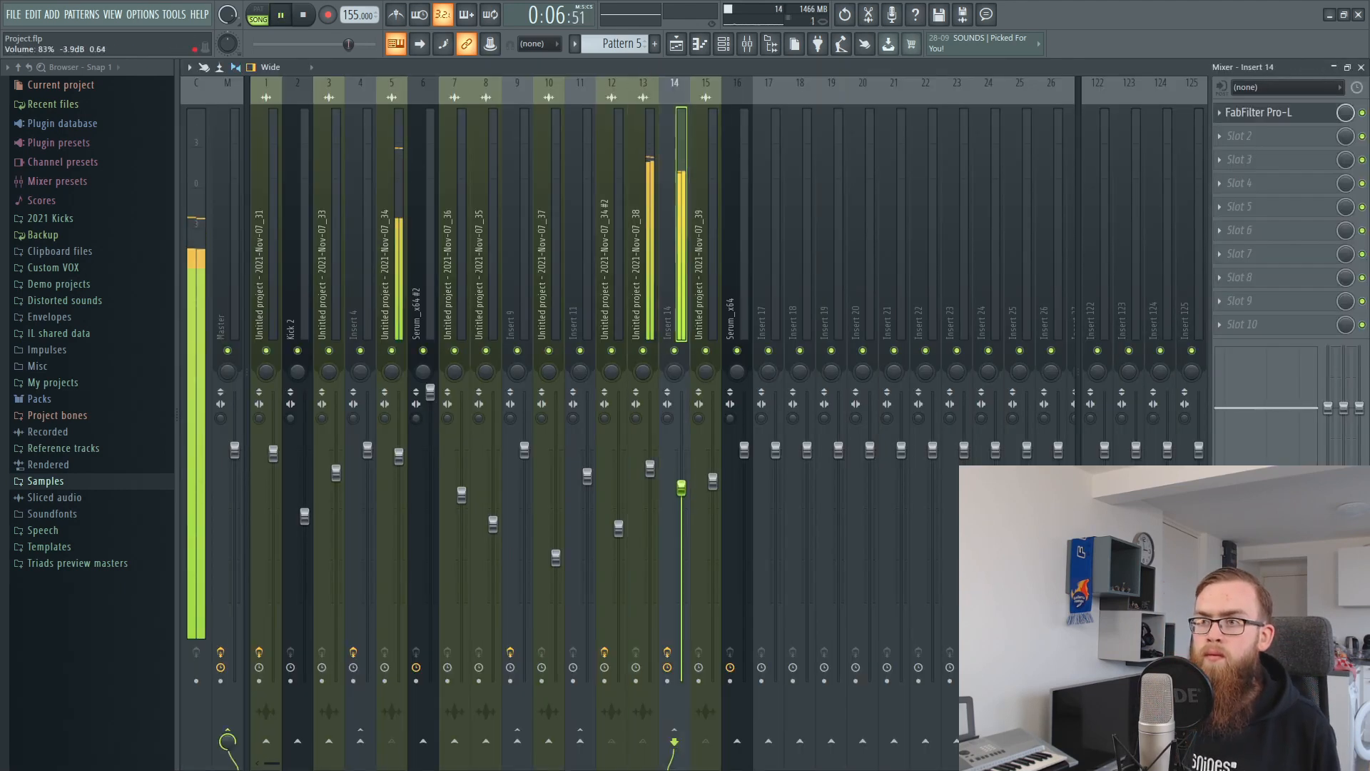
{"action": "left_click", "coordinate": [676, 44]}
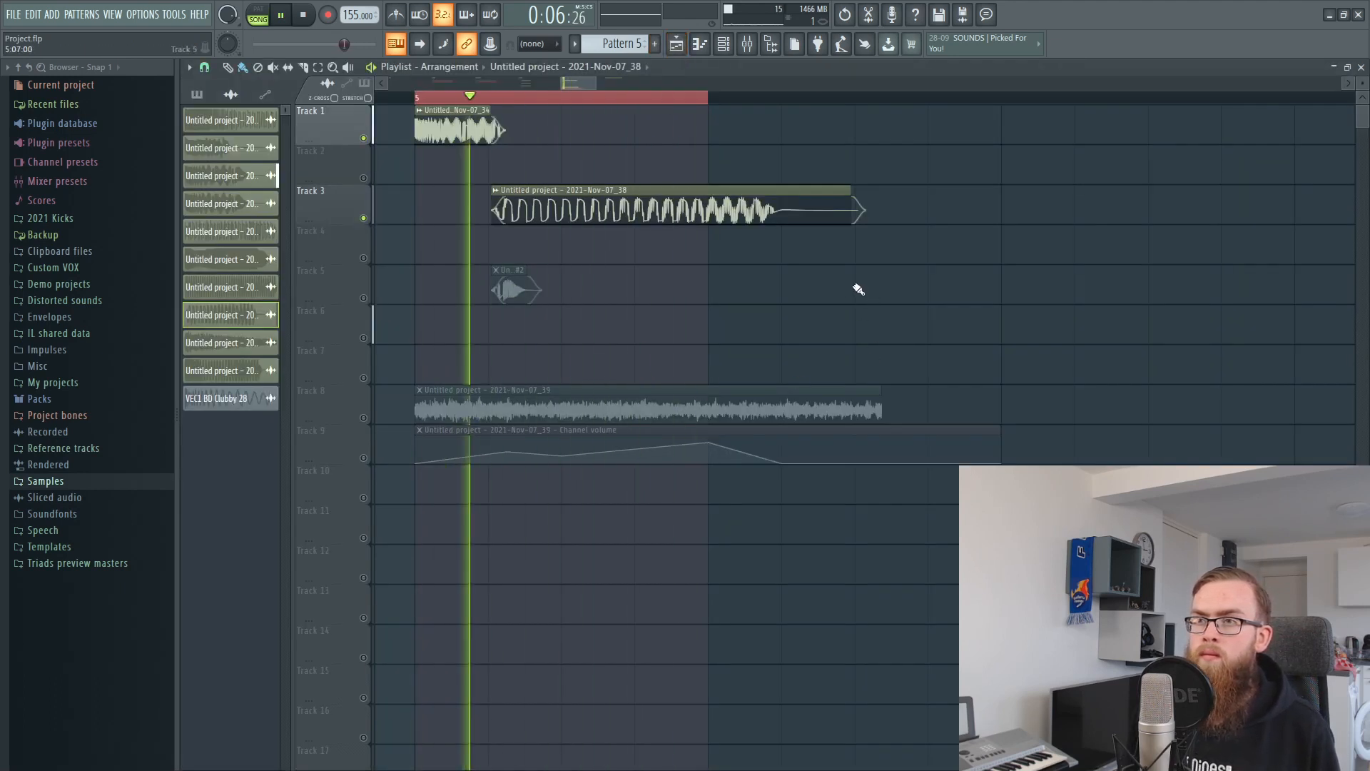
{"action": "key", "text": "space"}
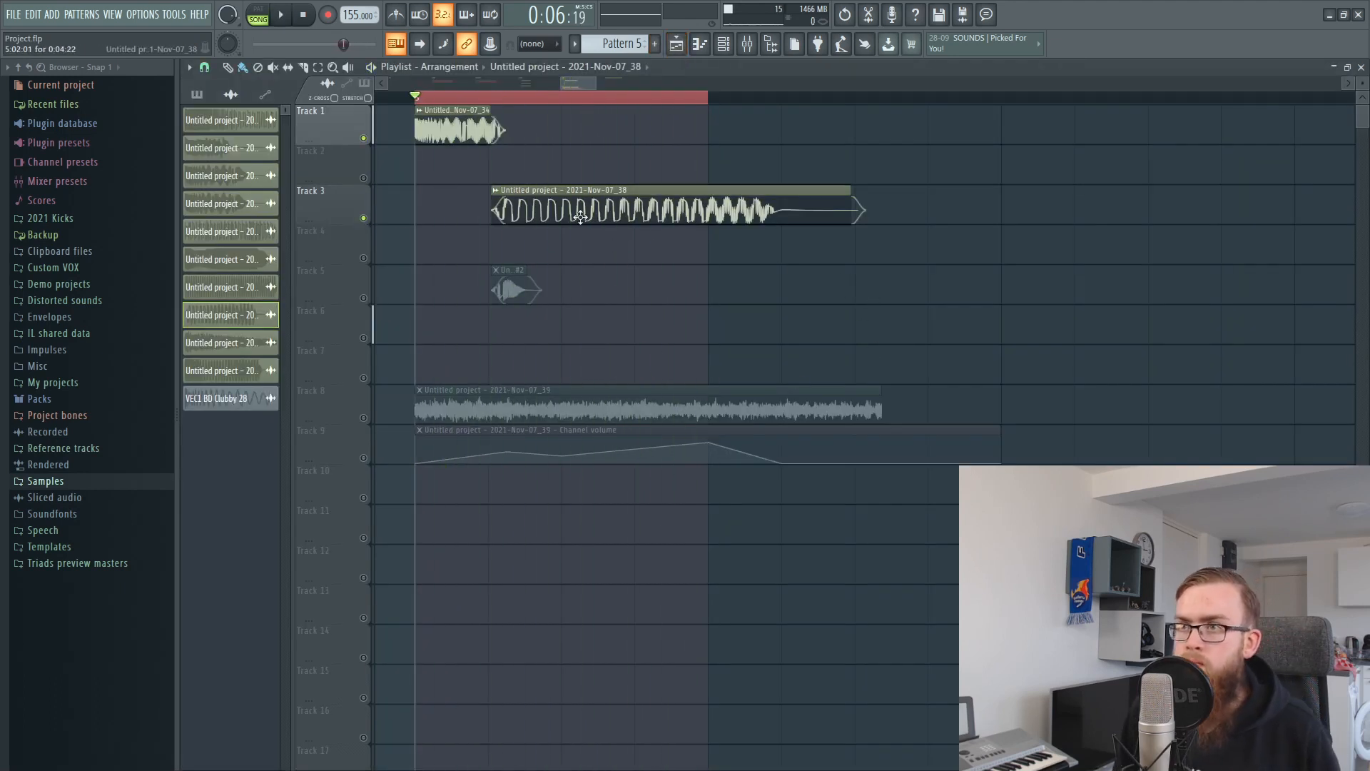
Step: Audition the _38 tail with different time-stretch multiplier values and restore its earlier, longer length
{"action": "double_click", "coordinate": [580, 216]}
{"action": "right_click", "coordinate": [494, 267]}
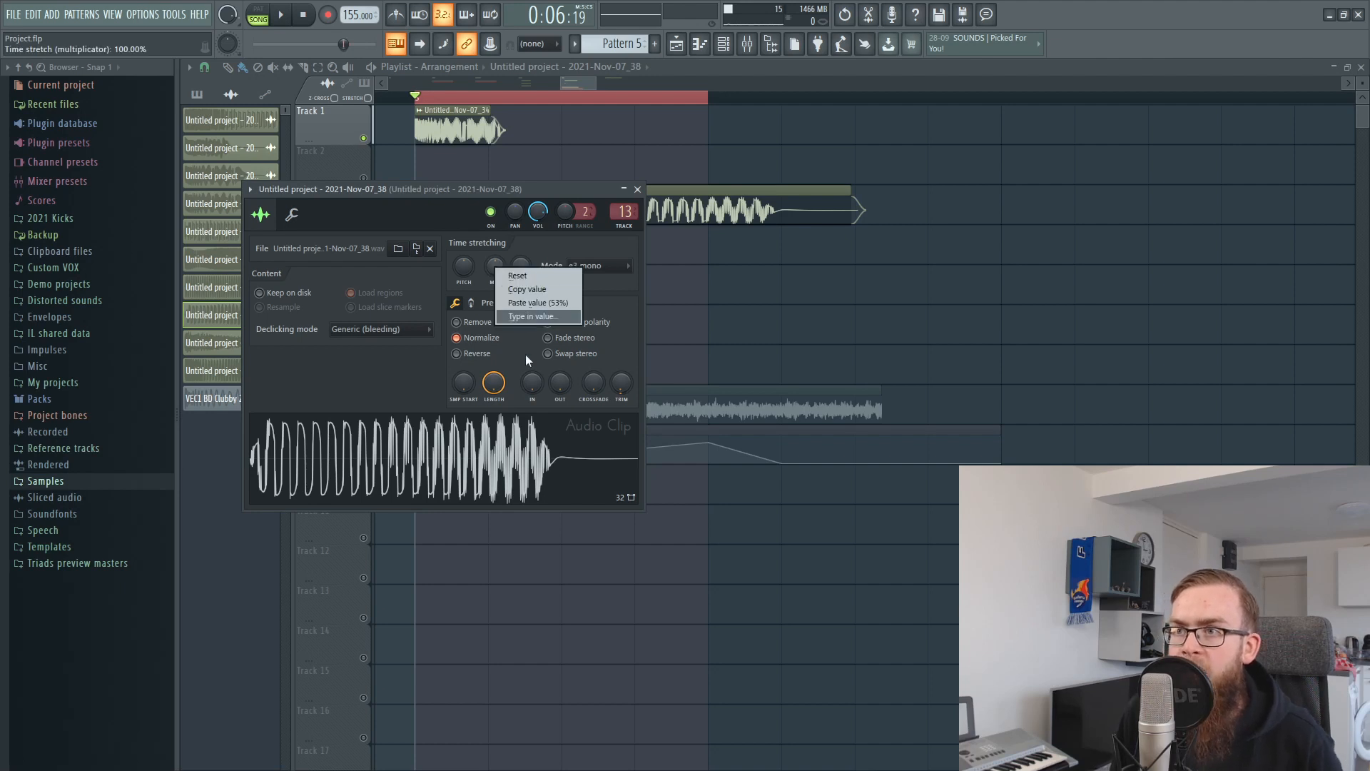
{"action": "left_click", "coordinate": [536, 303]}
{"action": "key", "text": "space"}
{"action": "right_click", "coordinate": [501, 268]}
{"action": "left_click", "coordinate": [503, 275]}
{"action": "right_click", "coordinate": [494, 267]}
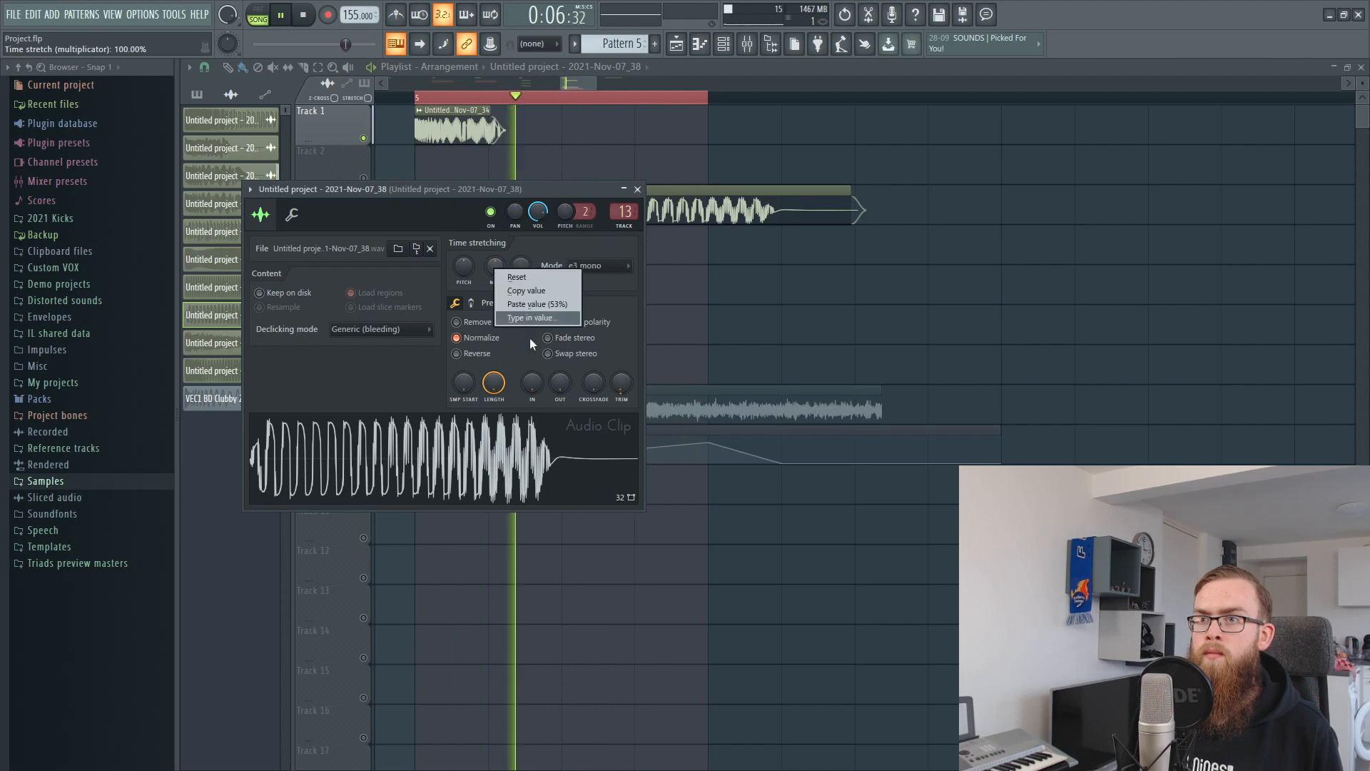
{"action": "left_click", "coordinate": [528, 302]}
{"action": "key", "text": "space"}
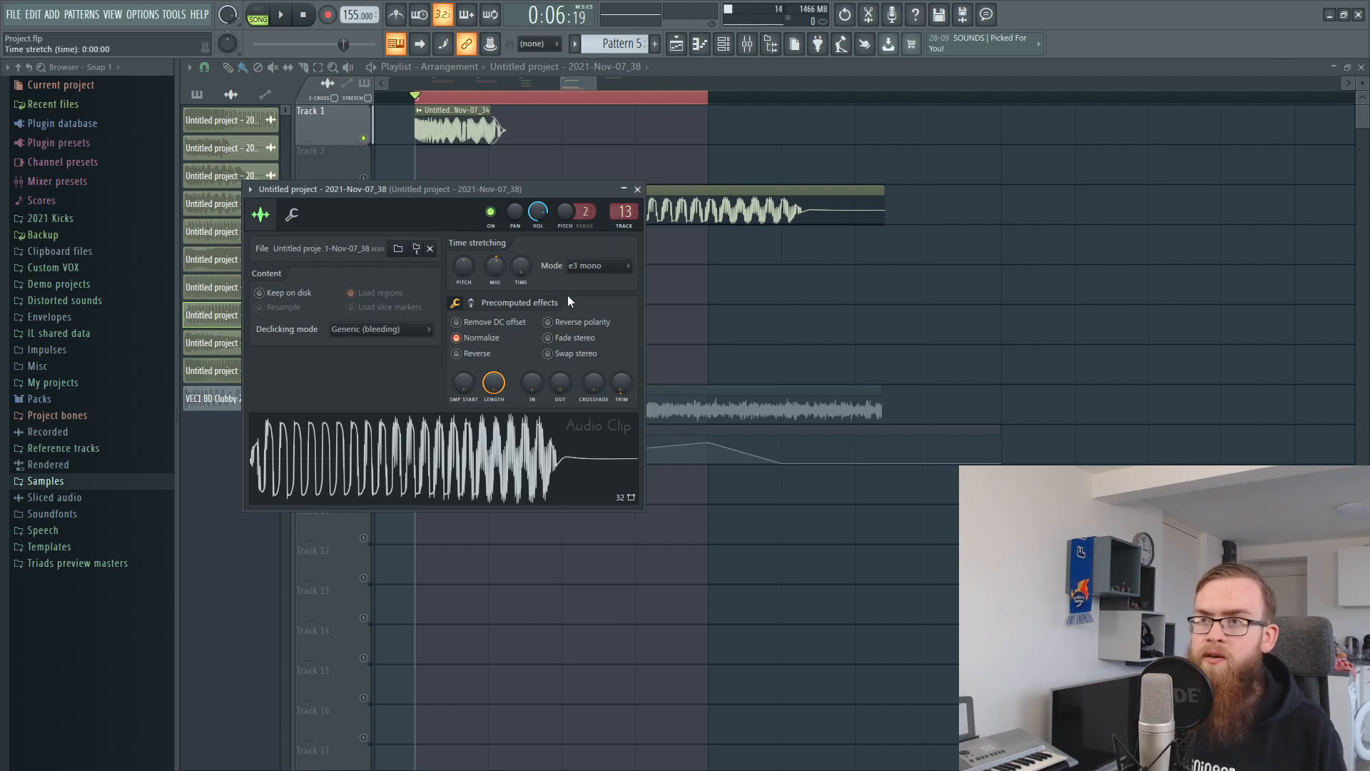
Step: Try the _38 tail clip's time-stretch multiplier at 400%, paste the copied value back, and close the clip's settings
{"action": "left_click_drag", "start_coordinate": [498, 270], "coordinate": [500, 218]}
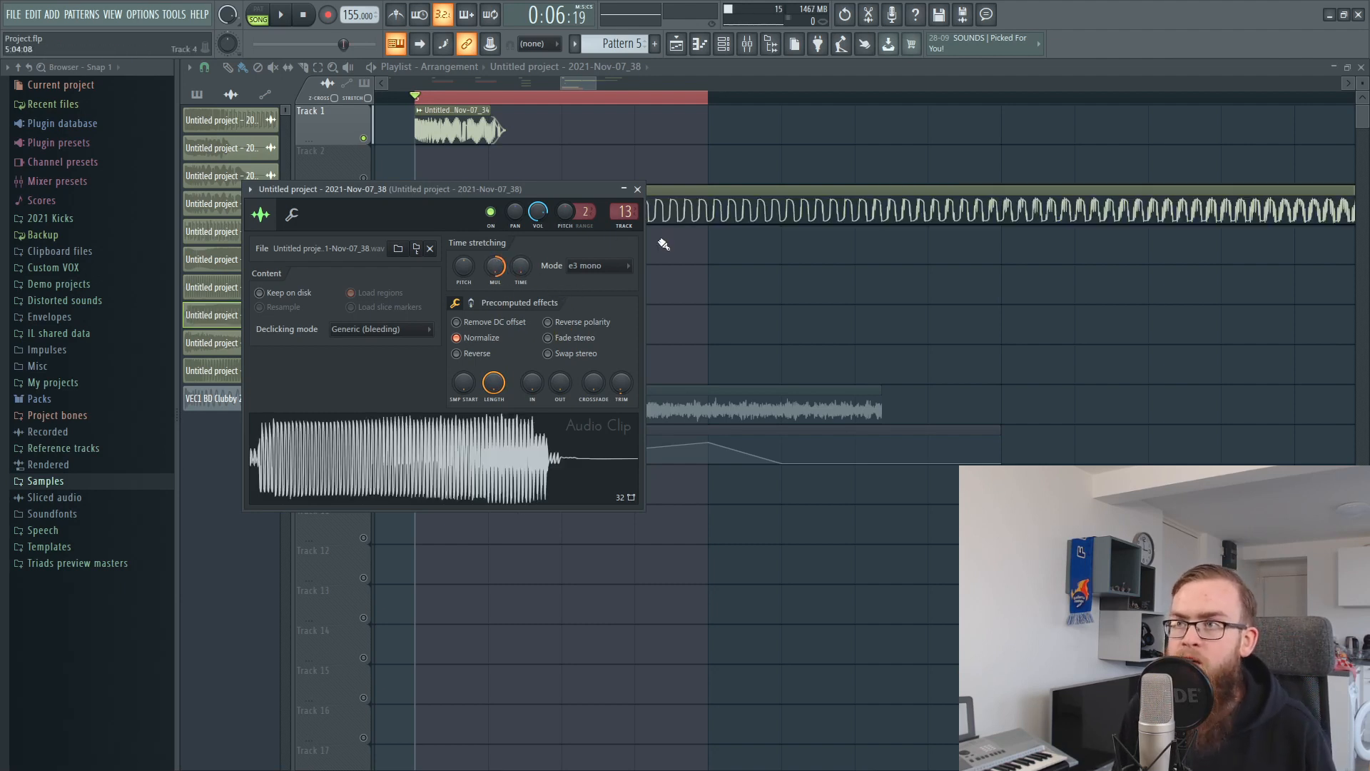
{"action": "right_click", "coordinate": [500, 266]}
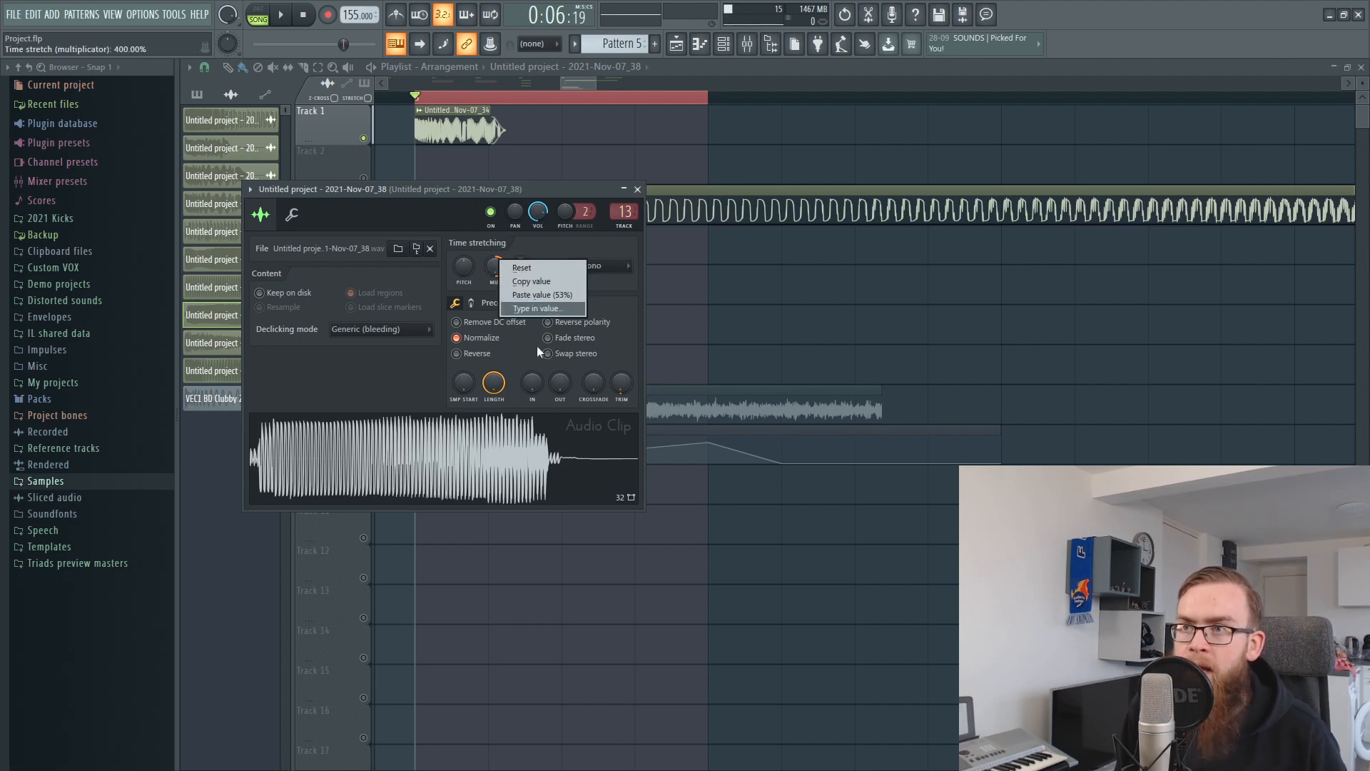
{"action": "left_click", "coordinate": [543, 295]}
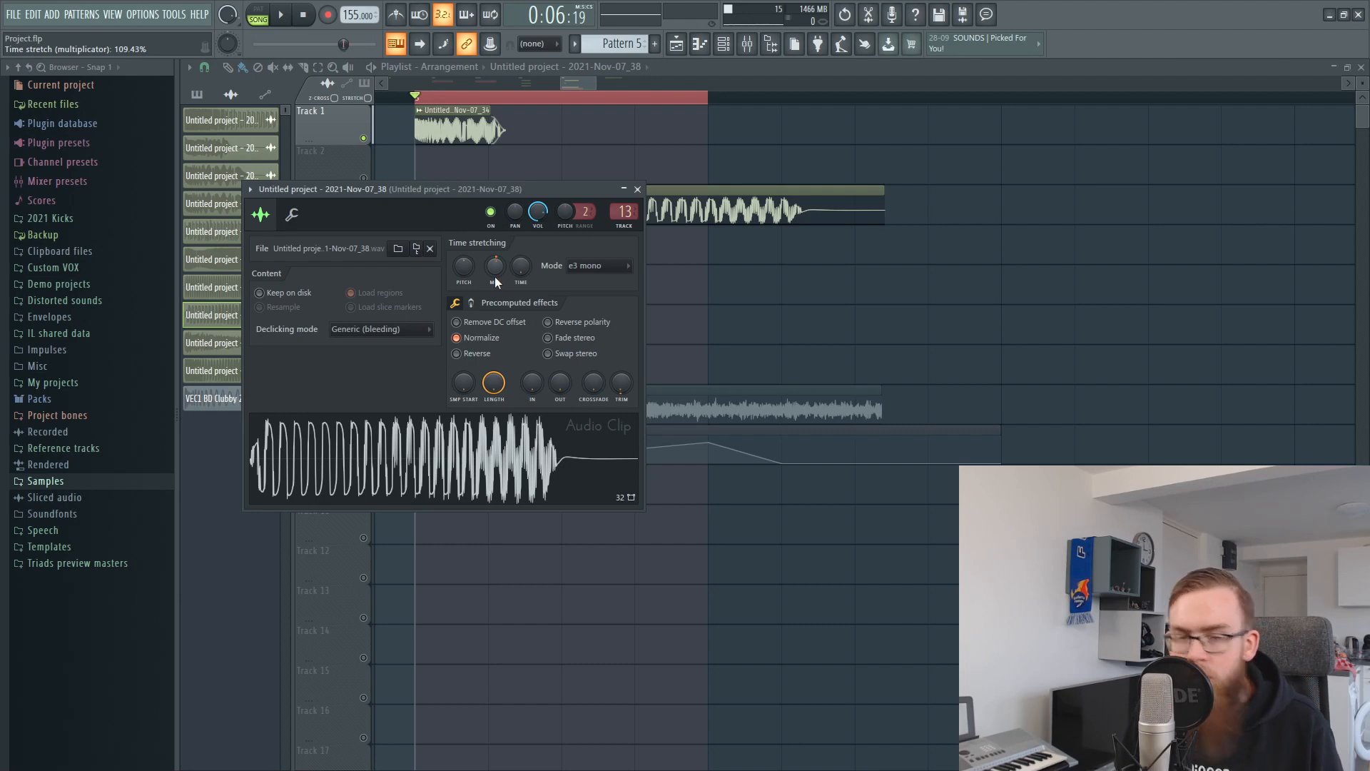
{"action": "key", "text": "Escape"}
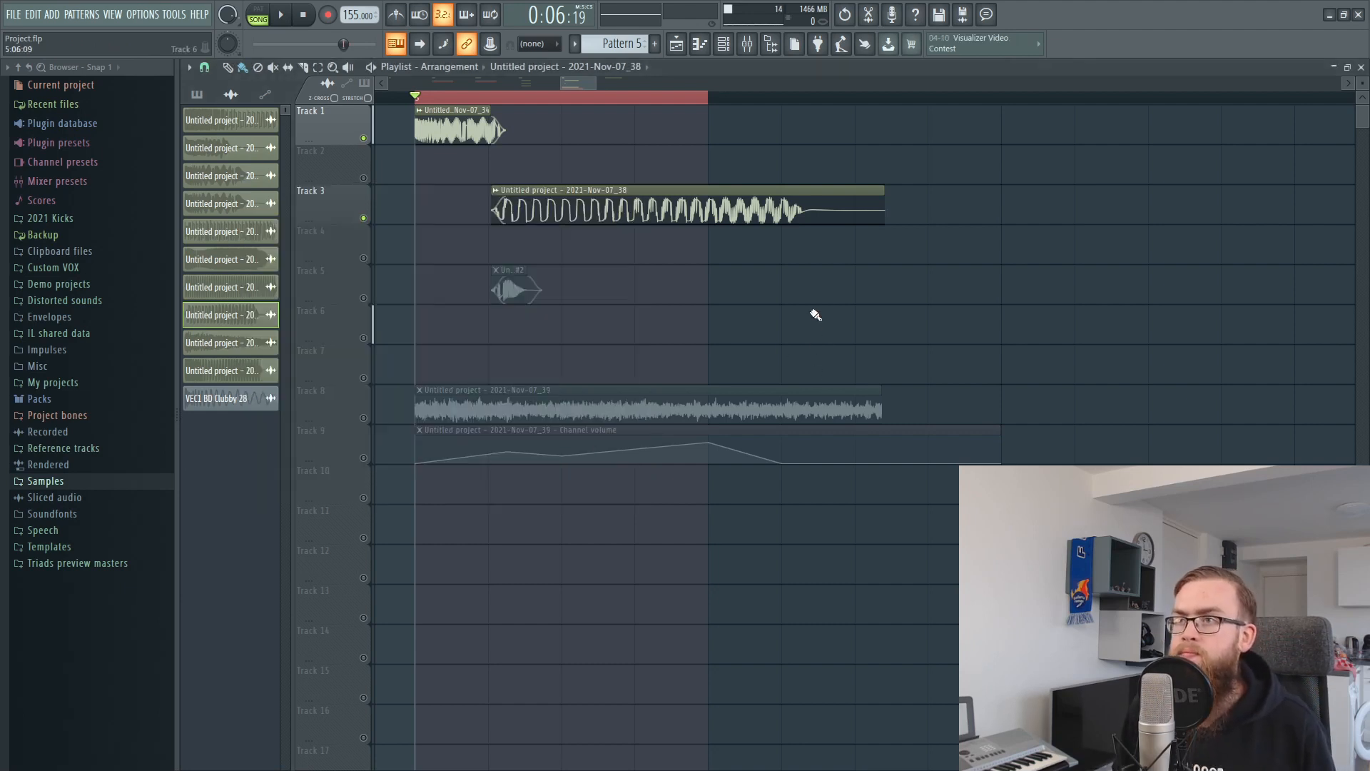
Step: Unmute Track 5's layer and, after trying a longer playlist time selection, set it back to four steps
{"action": "double_click", "coordinate": [999, 99]}
{"action": "left_click", "coordinate": [1061, 281]}
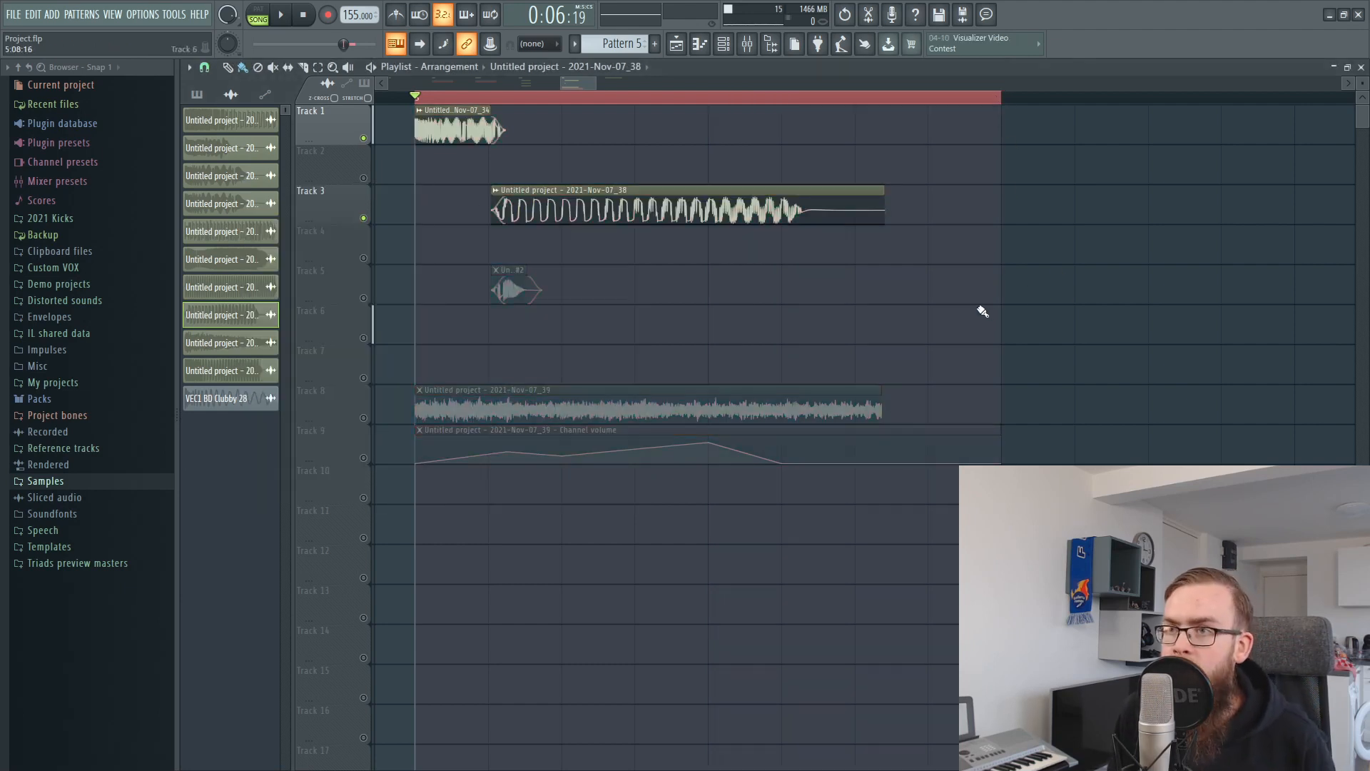
{"action": "left_click", "coordinate": [364, 299]}
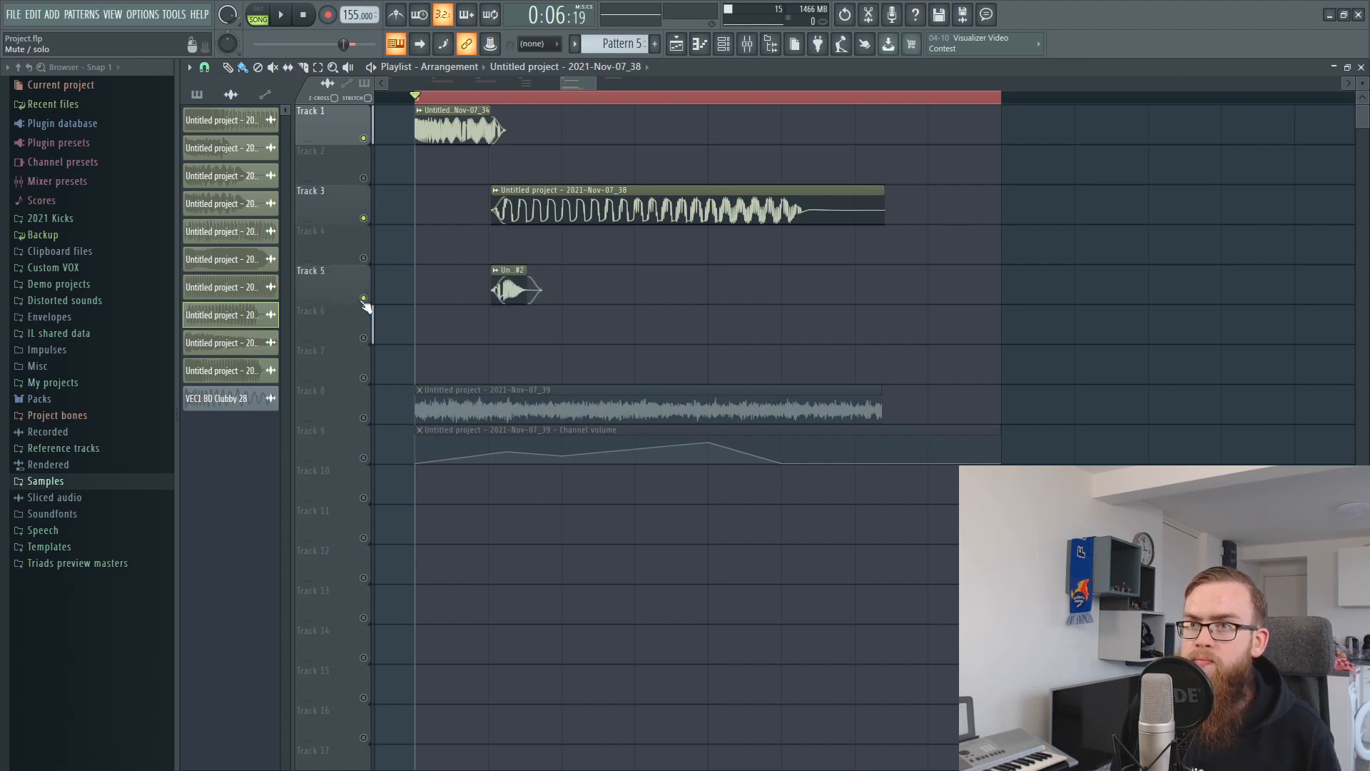
{"action": "left_click_drag", "start_coordinate": [773, 113], "coordinate": [762, 145]}
{"action": "left_click", "coordinate": [748, 46]}
Step: Select the clips on Tracks 3, 1 and 5 in turn to point out the kick's layers, undoing any accidental clip change
{"action": "left_click_drag", "start_coordinate": [456, 145], "coordinate": [550, 223]}
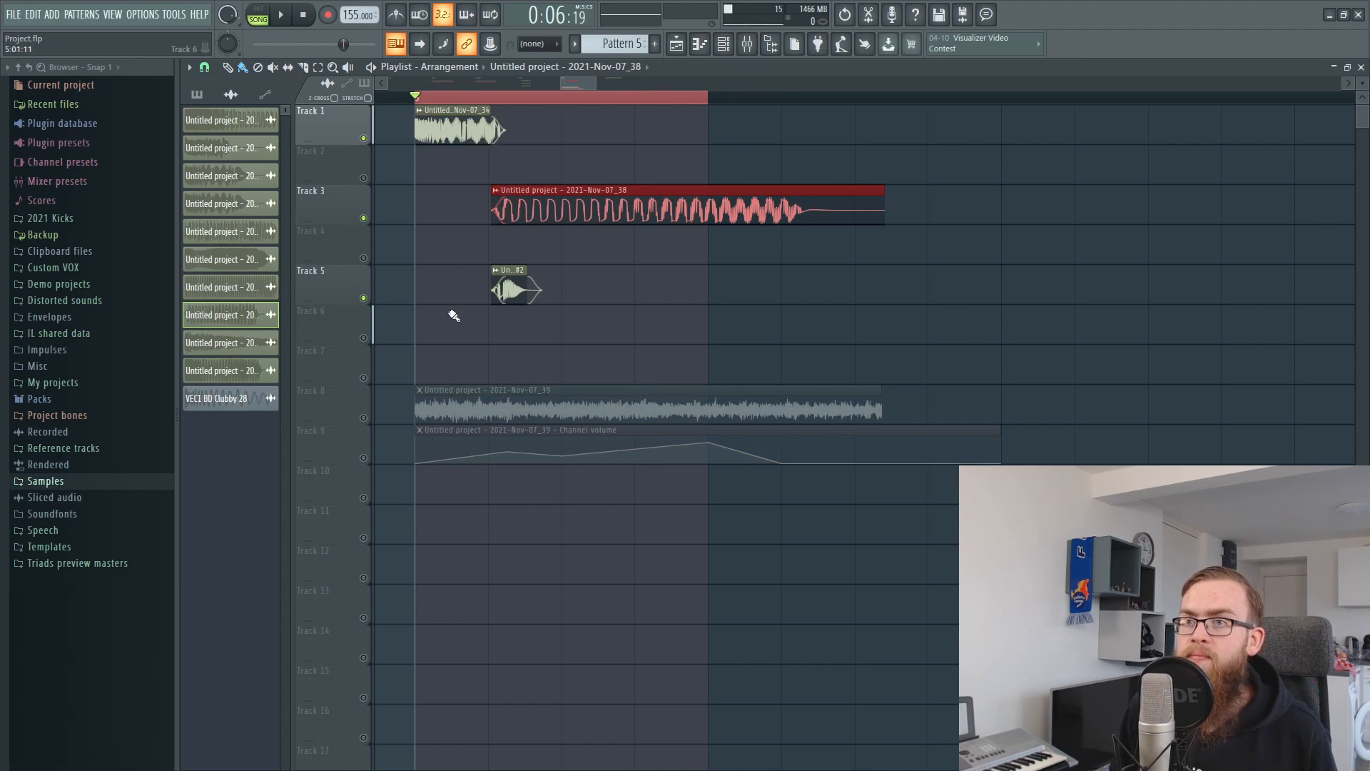
{"action": "left_click", "coordinate": [450, 311], "text": "ctrl"}
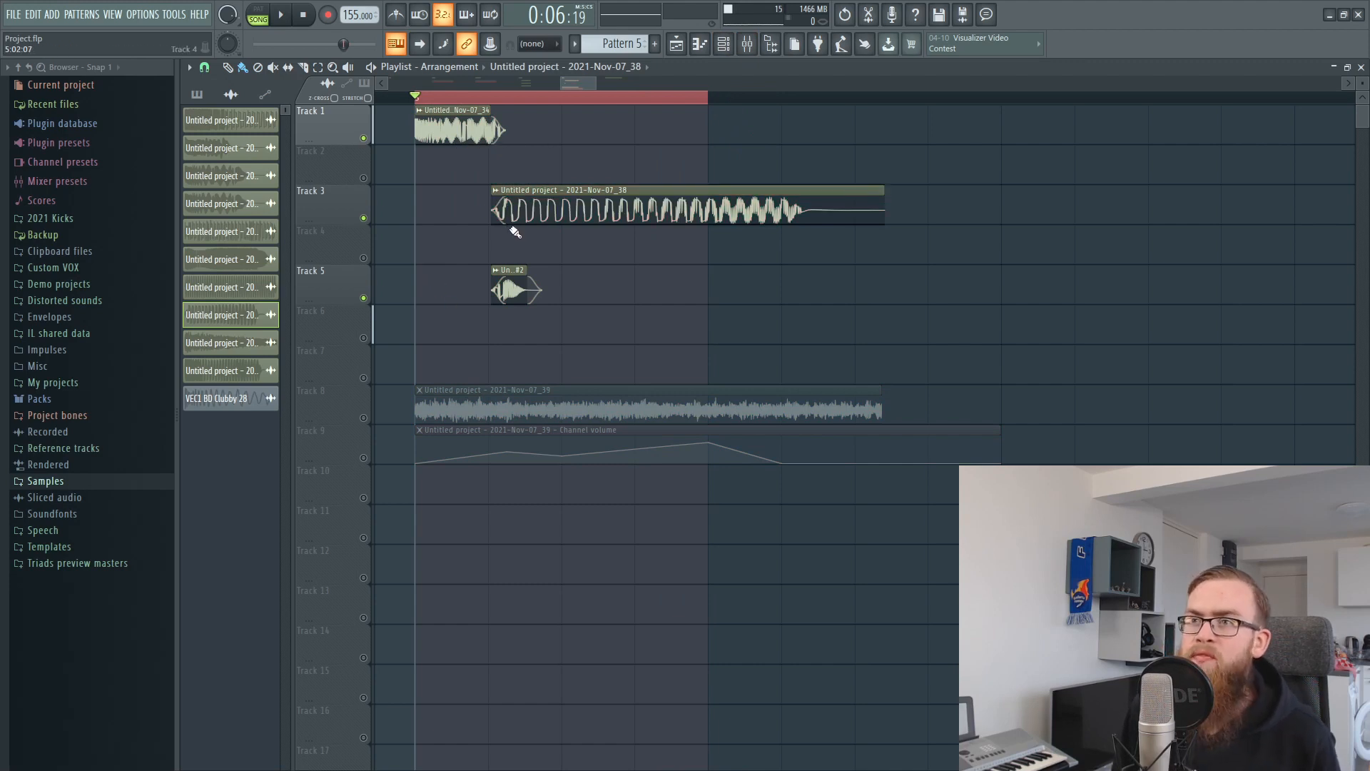
{"action": "left_click", "coordinate": [457, 135], "text": "ctrl"}
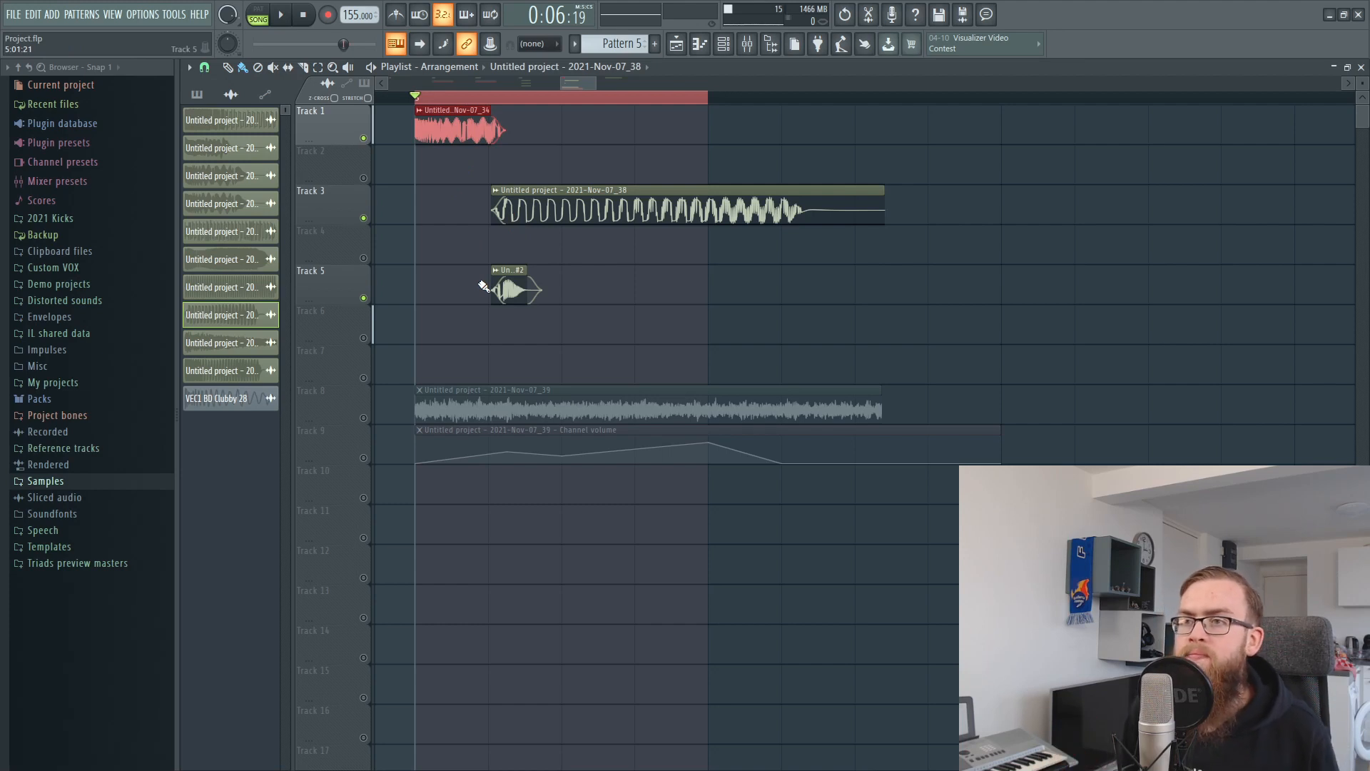
{"action": "left_click", "coordinate": [520, 293]}
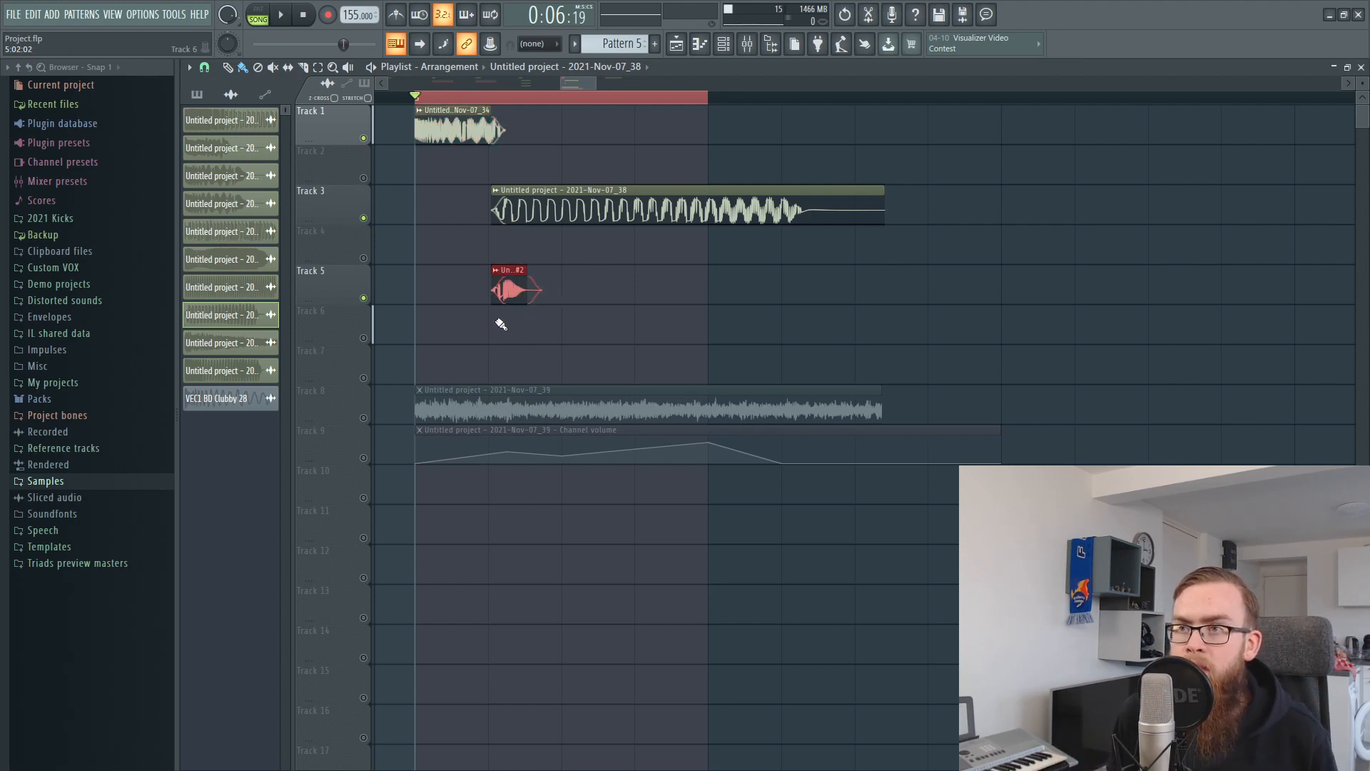
{"action": "mouse_move", "coordinate": [507, 294]}
{"action": "left_mouse_down"}
{"action": "mouse_move", "coordinate": [507, 110]}
{"action": "mouse_move", "coordinate": [512, 322]}
{"action": "left_mouse_up"}
{"action": "left_click_drag", "start_coordinate": [487, 127], "coordinate": [559, 130]}
{"action": "key", "text": "ctrl+z"}
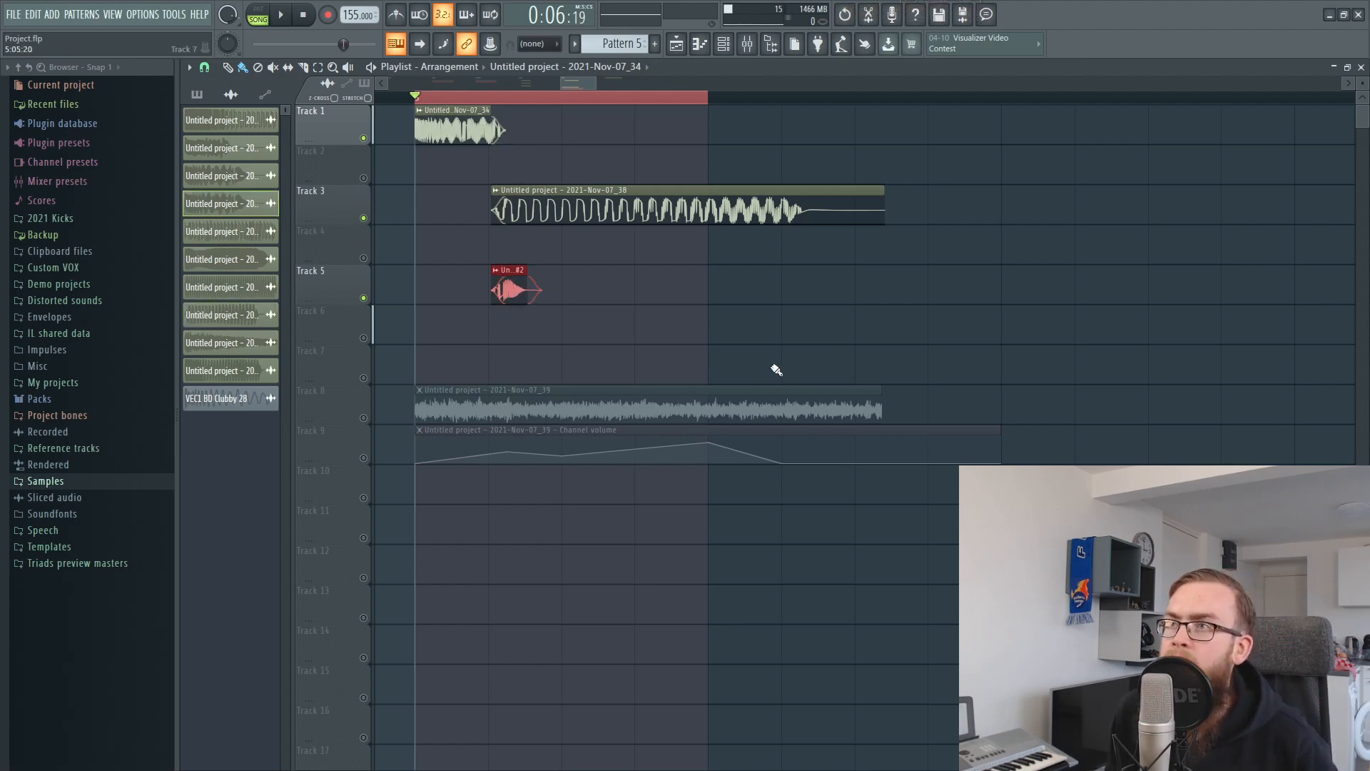
Step: Examine the FabFilter Pro-Q 2 low cut on the _34 #2 mixer insert and return to the playlist
{"action": "left_click", "coordinate": [747, 44]}
{"action": "left_click", "coordinate": [556, 283]}
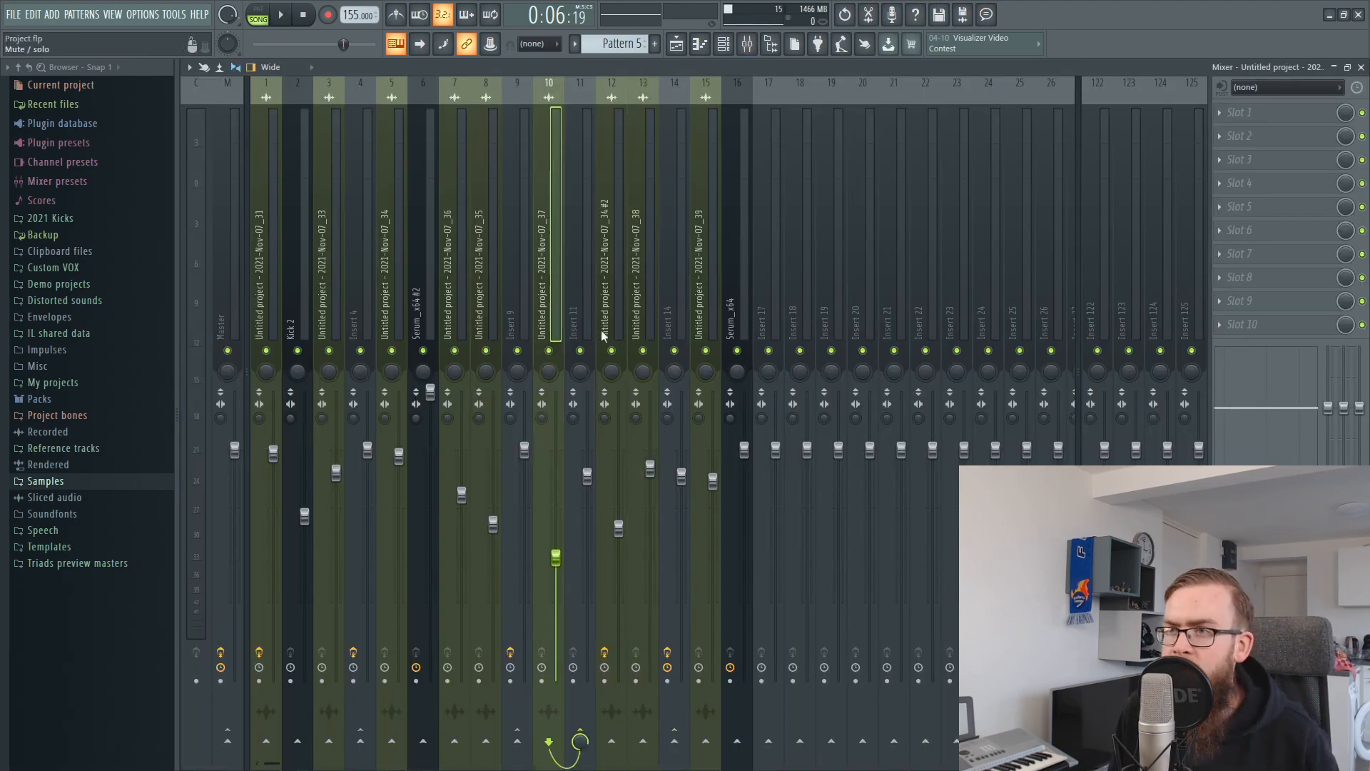
{"action": "left_click", "coordinate": [601, 336]}
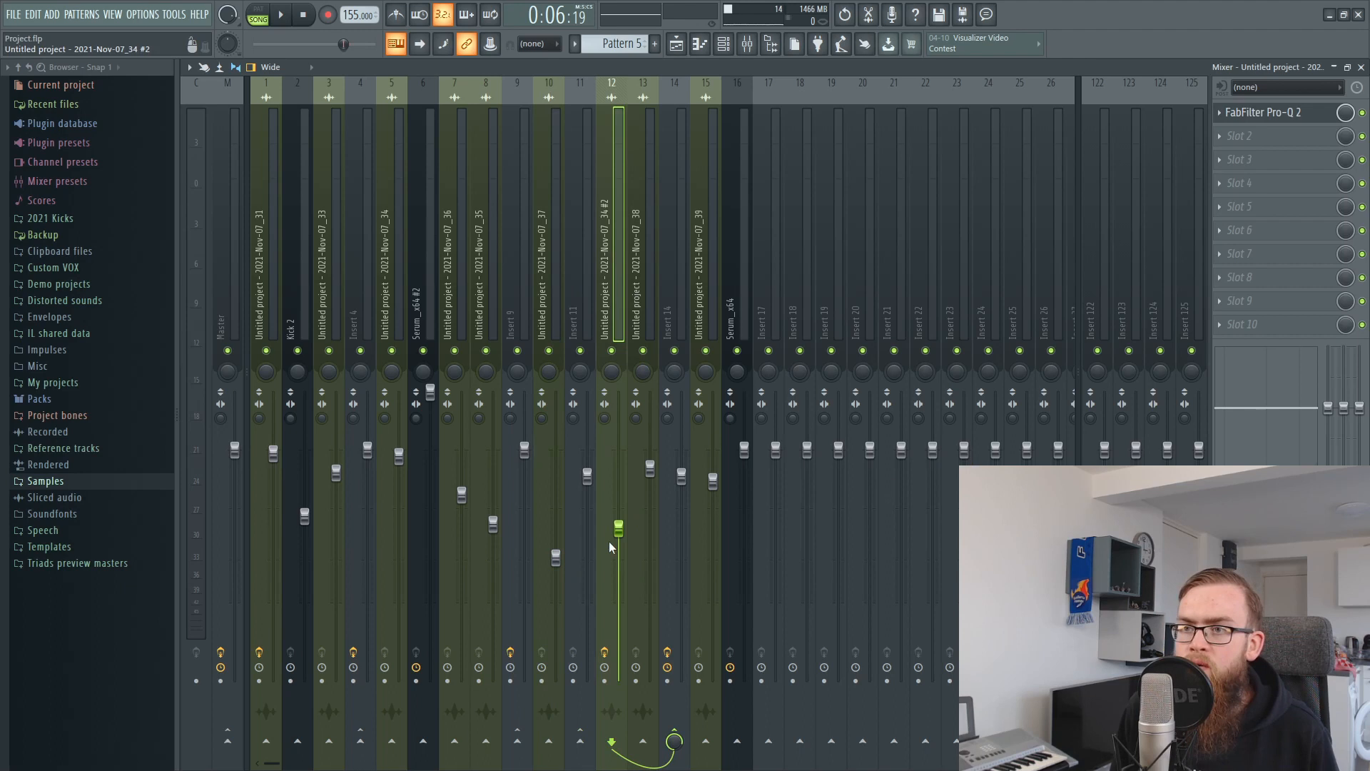
{"action": "left_click", "coordinate": [1262, 121]}
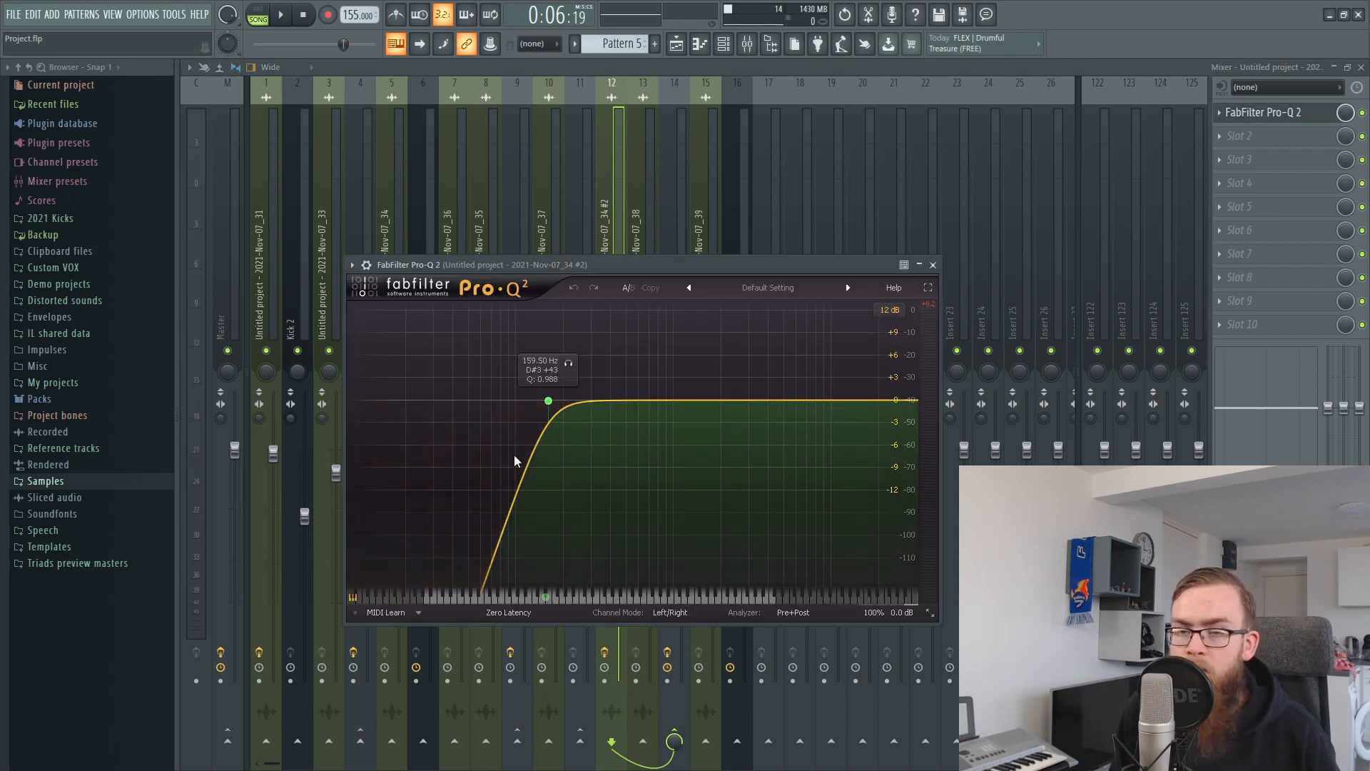
{"action": "left_click", "coordinate": [675, 43]}
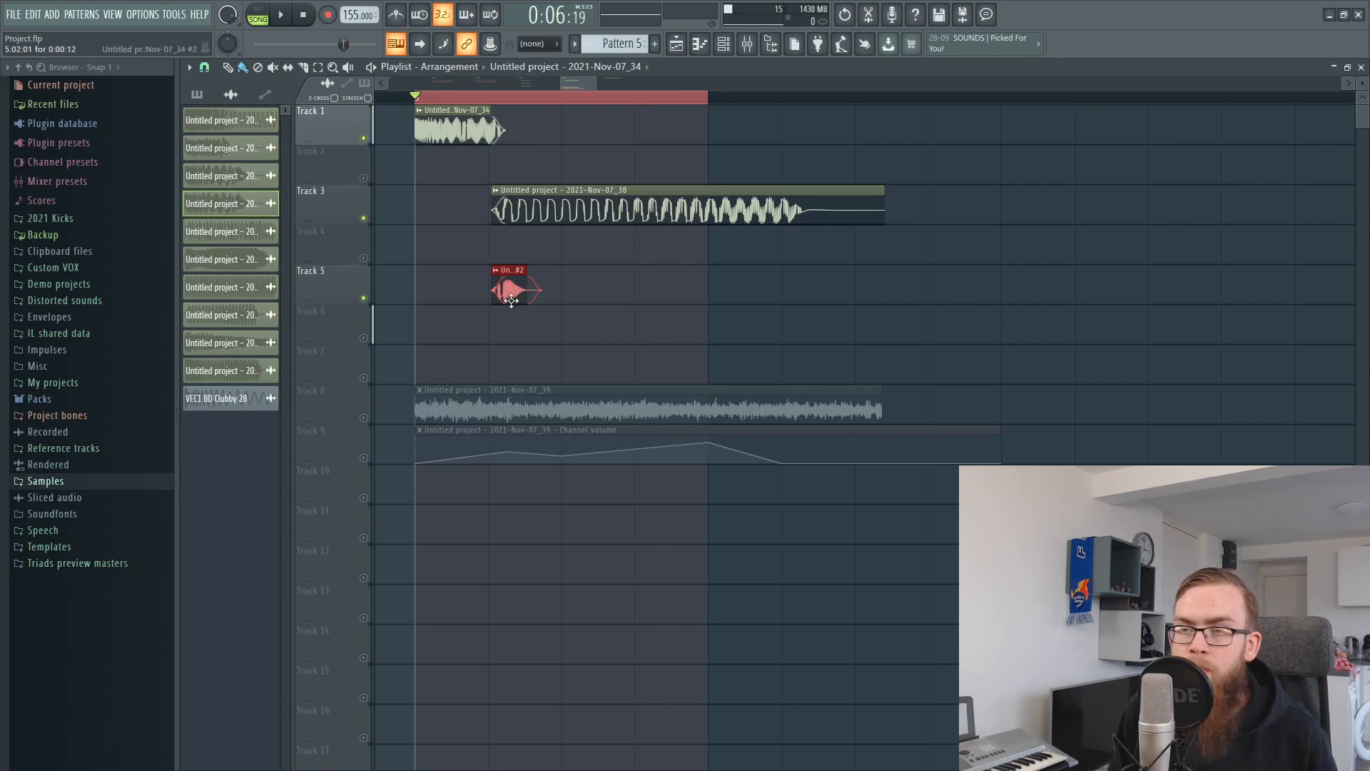
Step: Play the kick with Track 5's layer muted and unmuted for comparison, leaving the layer audible
{"action": "left_click", "coordinate": [521, 212]}
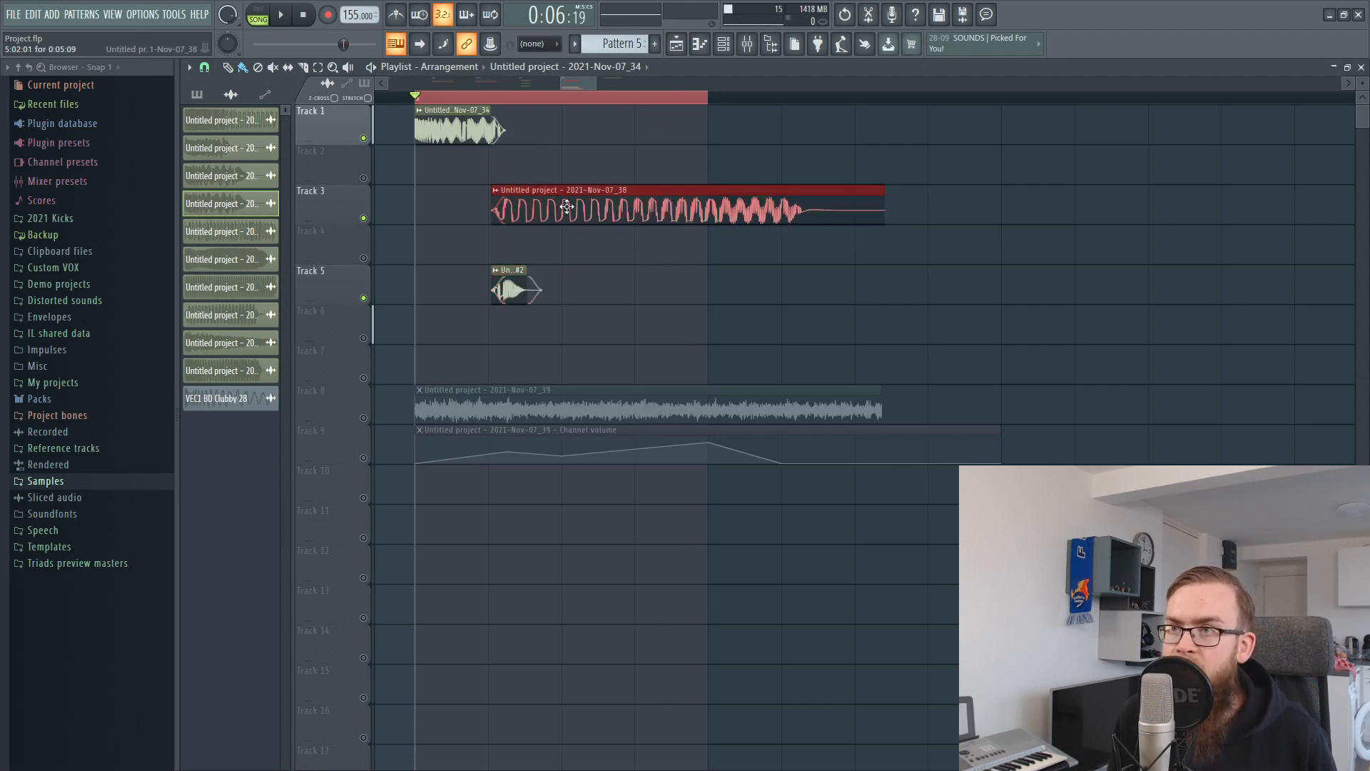
{"action": "left_click", "coordinate": [363, 297]}
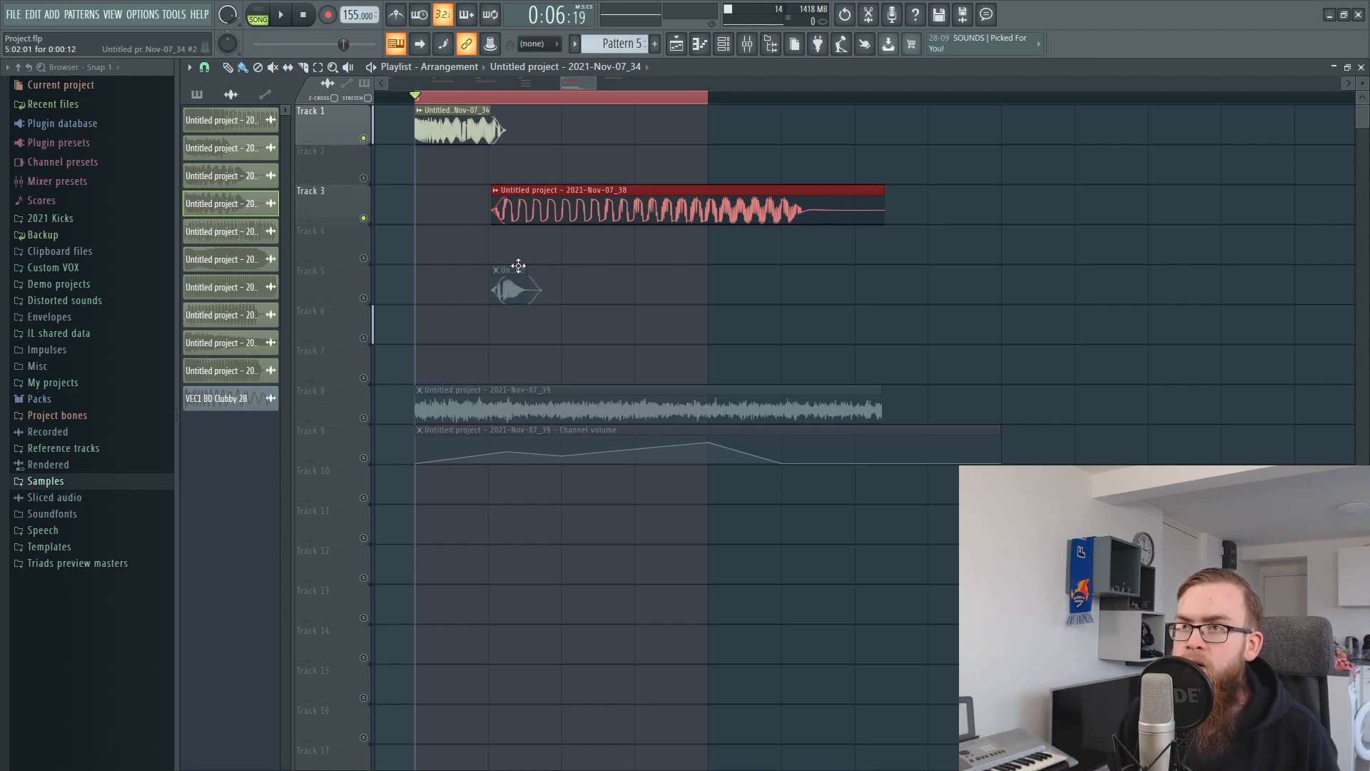
{"action": "key", "text": "space"}
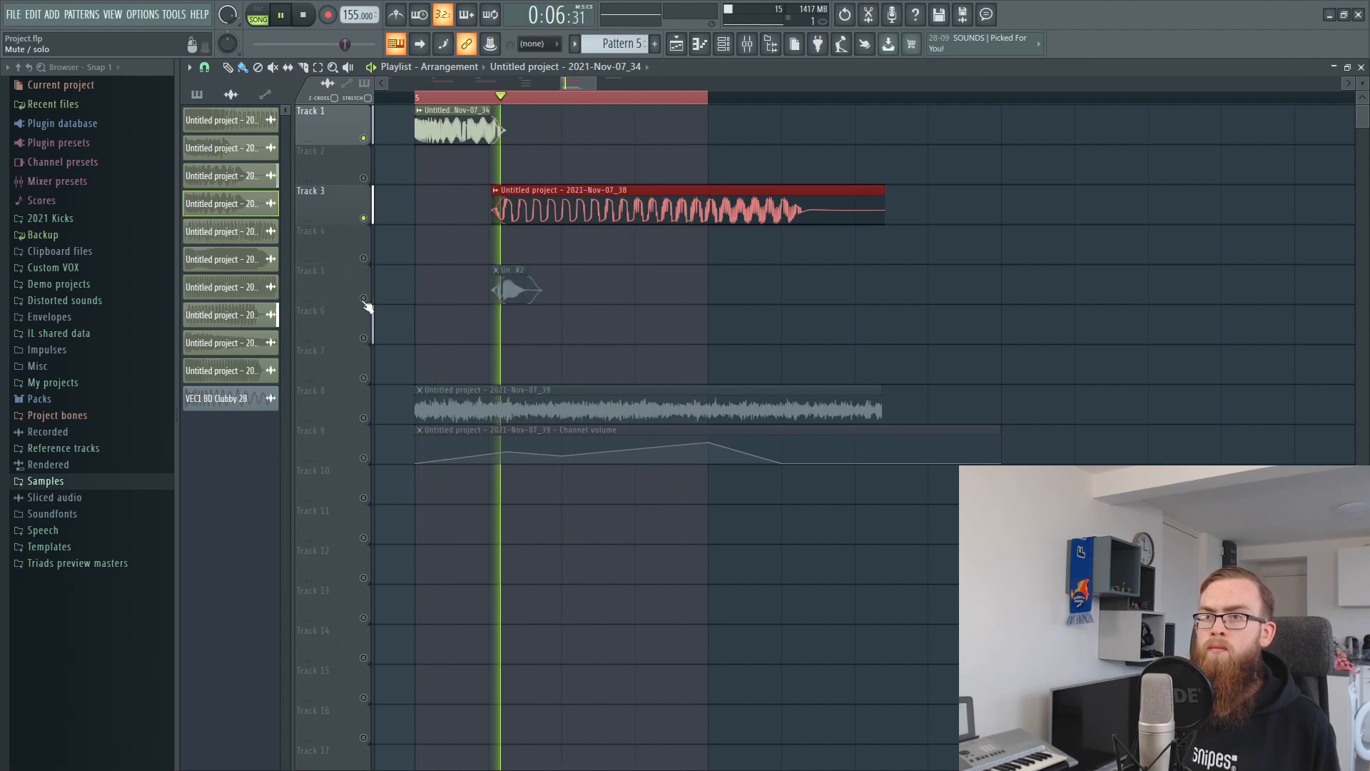
{"action": "left_click", "coordinate": [363, 299]}
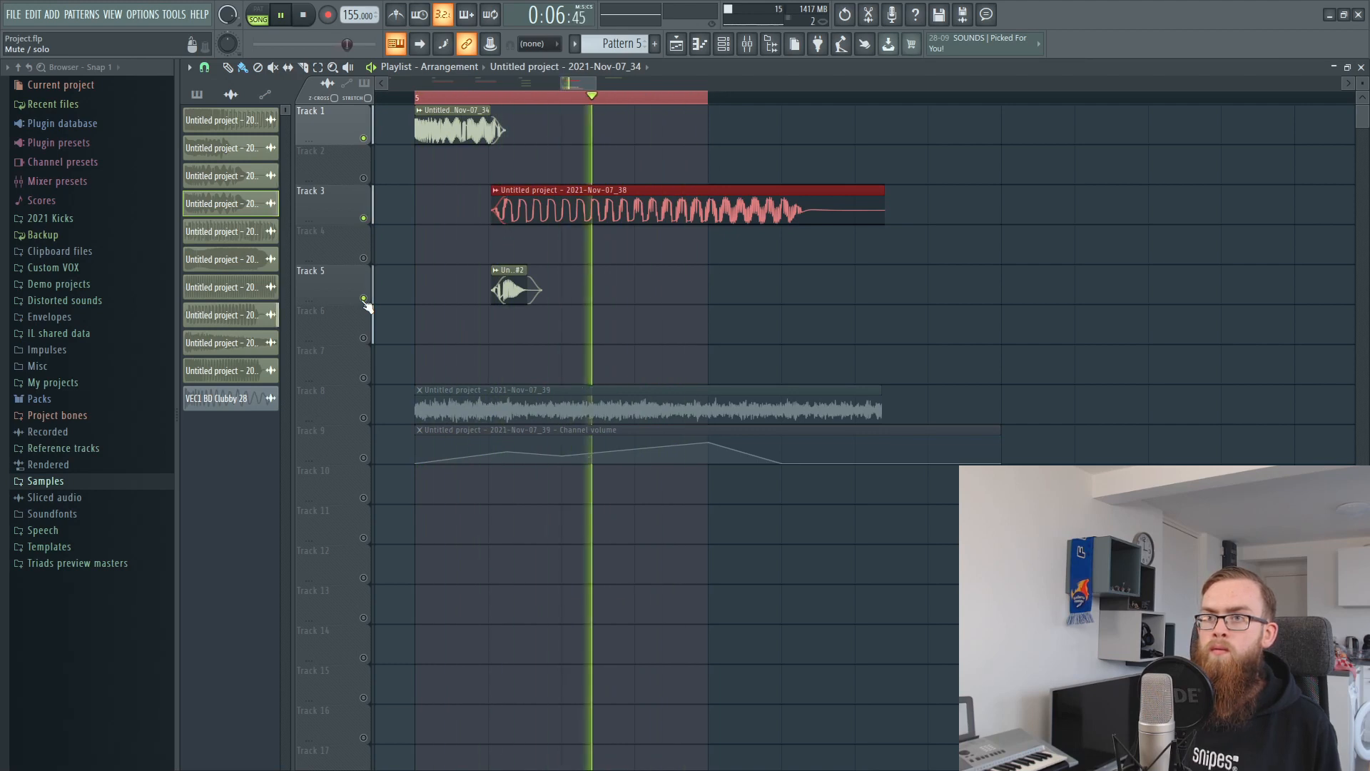
{"action": "left_click", "coordinate": [364, 298]}
{"action": "left_click", "coordinate": [364, 298]}
{"action": "key", "text": "space"}
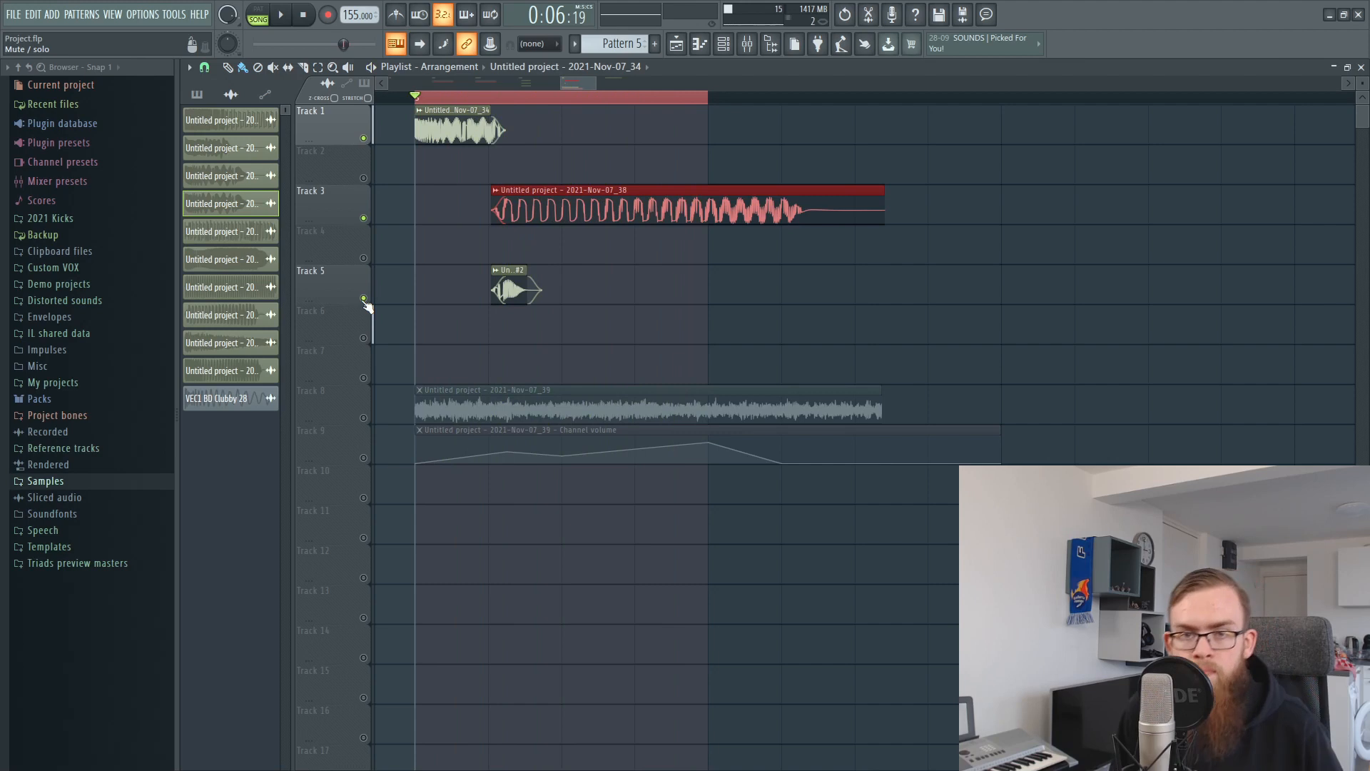
{"action": "right_click", "coordinate": [769, 331]}
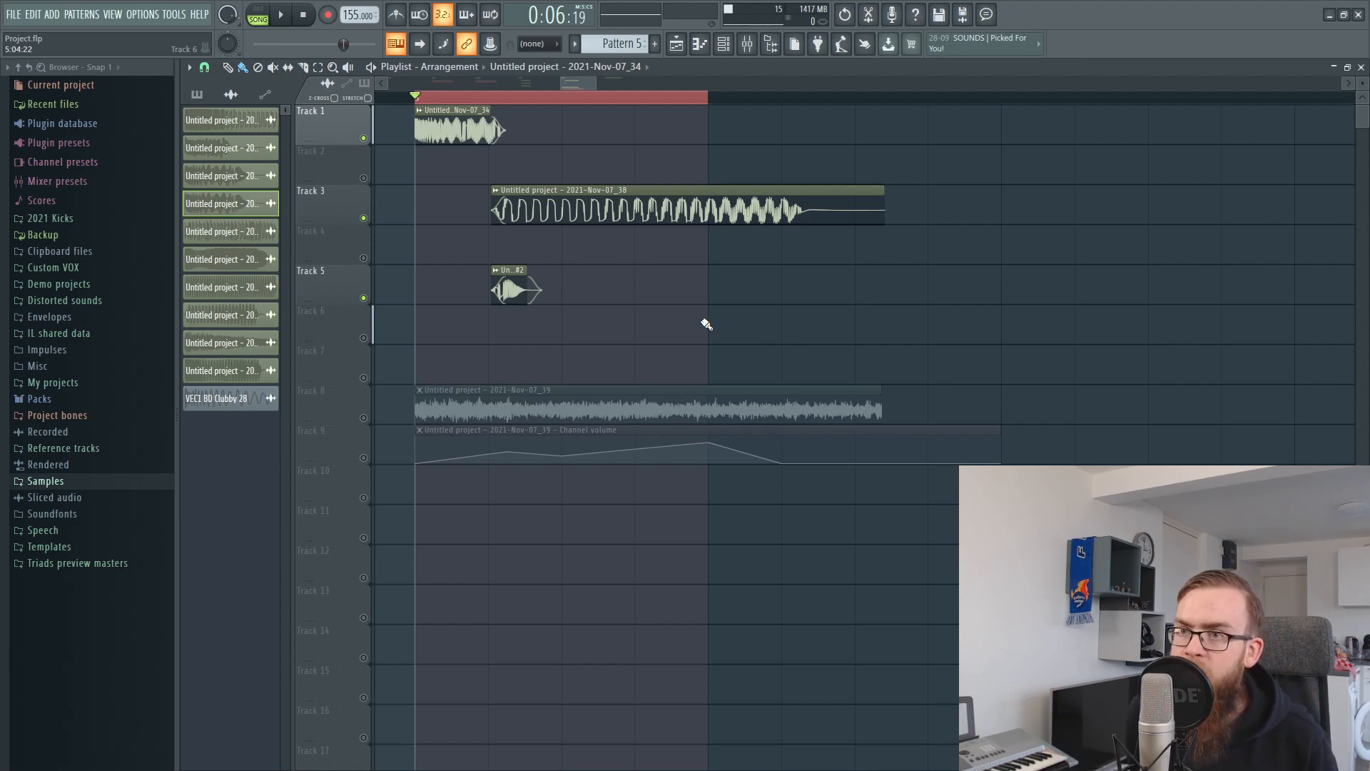
Step: Isolate Track 8's _39 clip together with its channel volume automation on Track 9 and audition them
{"action": "left_click", "coordinate": [363, 417]}
{"action": "left_click", "coordinate": [363, 458]}
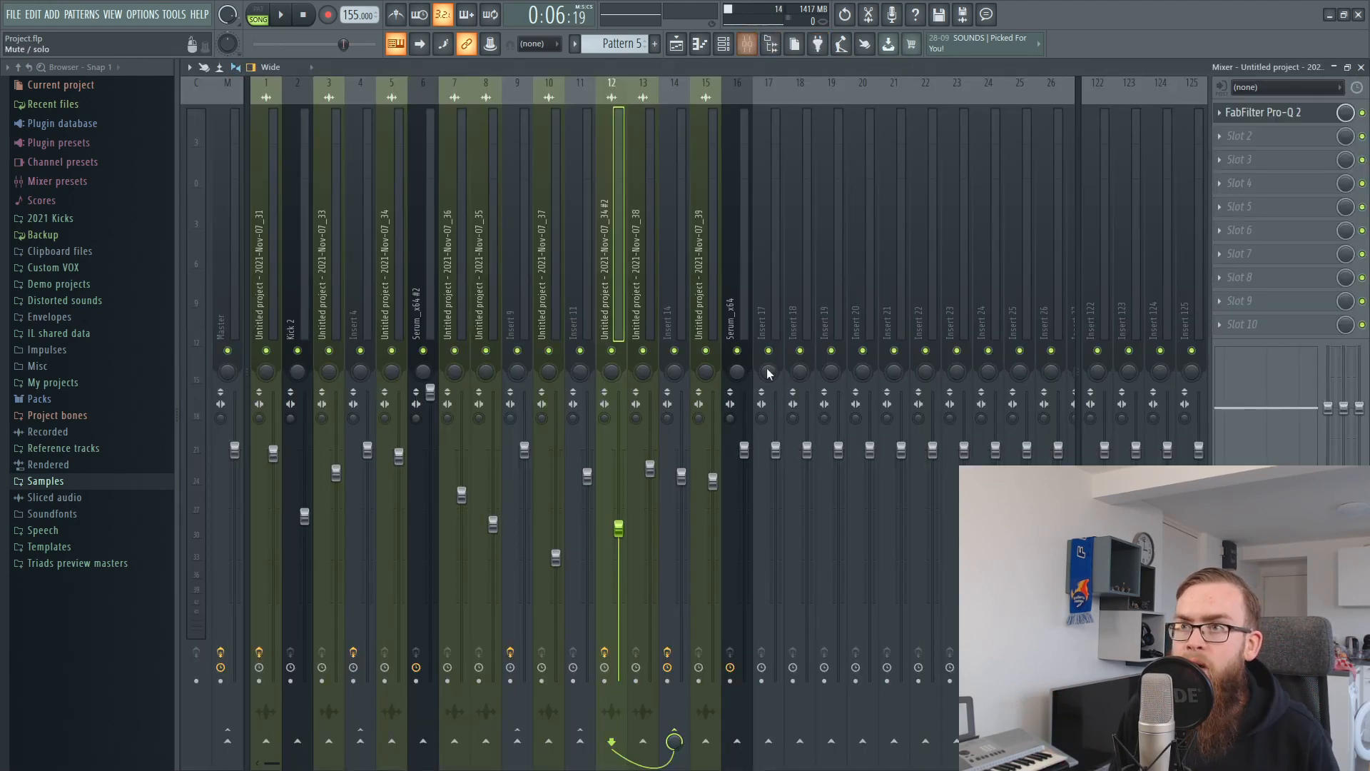
{"action": "left_click", "coordinate": [747, 43]}
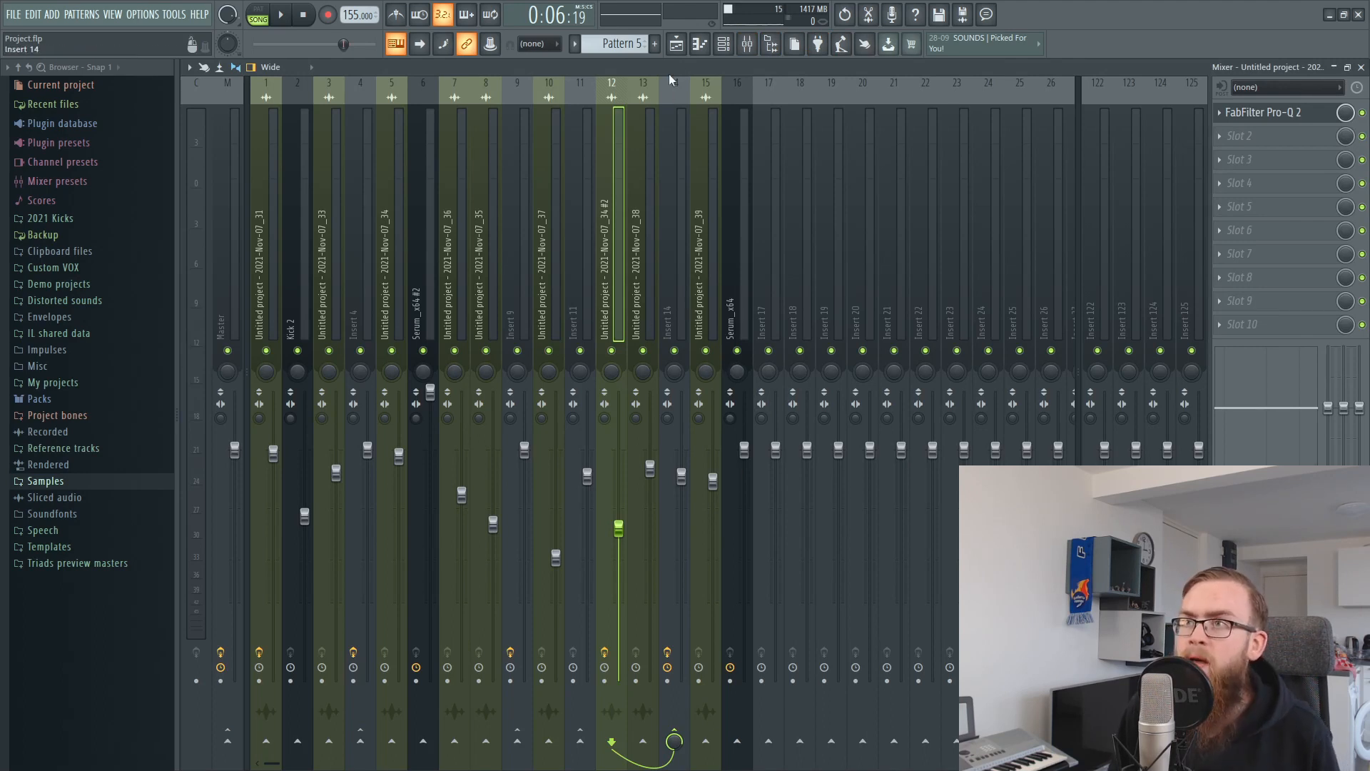
{"action": "left_click", "coordinate": [675, 43]}
{"action": "left_click", "coordinate": [359, 417]}
{"action": "right_click", "coordinate": [363, 418]}
{"action": "left_click", "coordinate": [364, 458]}
{"action": "left_click", "coordinate": [585, 650], "text": "ctrl"}
{"action": "left_click", "coordinate": [474, 111]}
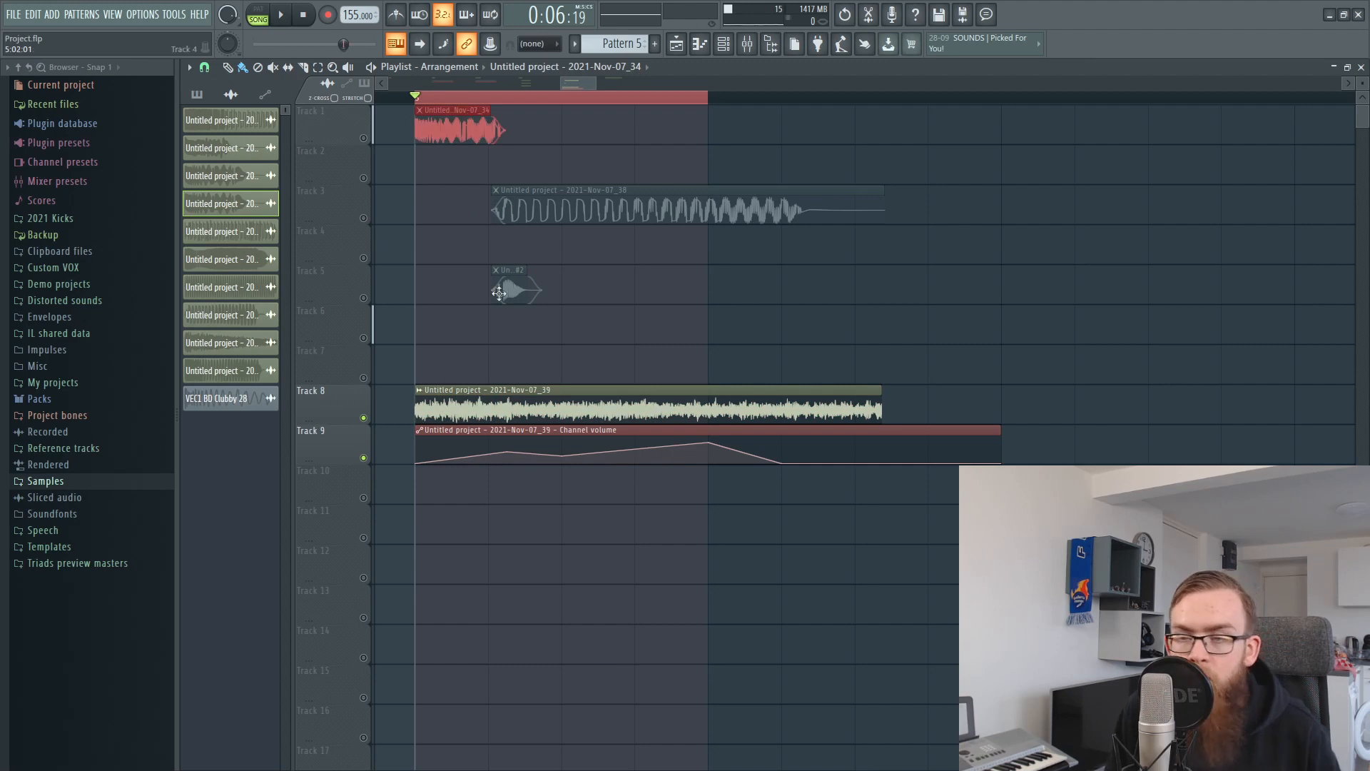
{"action": "left_click", "coordinate": [732, 362], "text": "ctrl"}
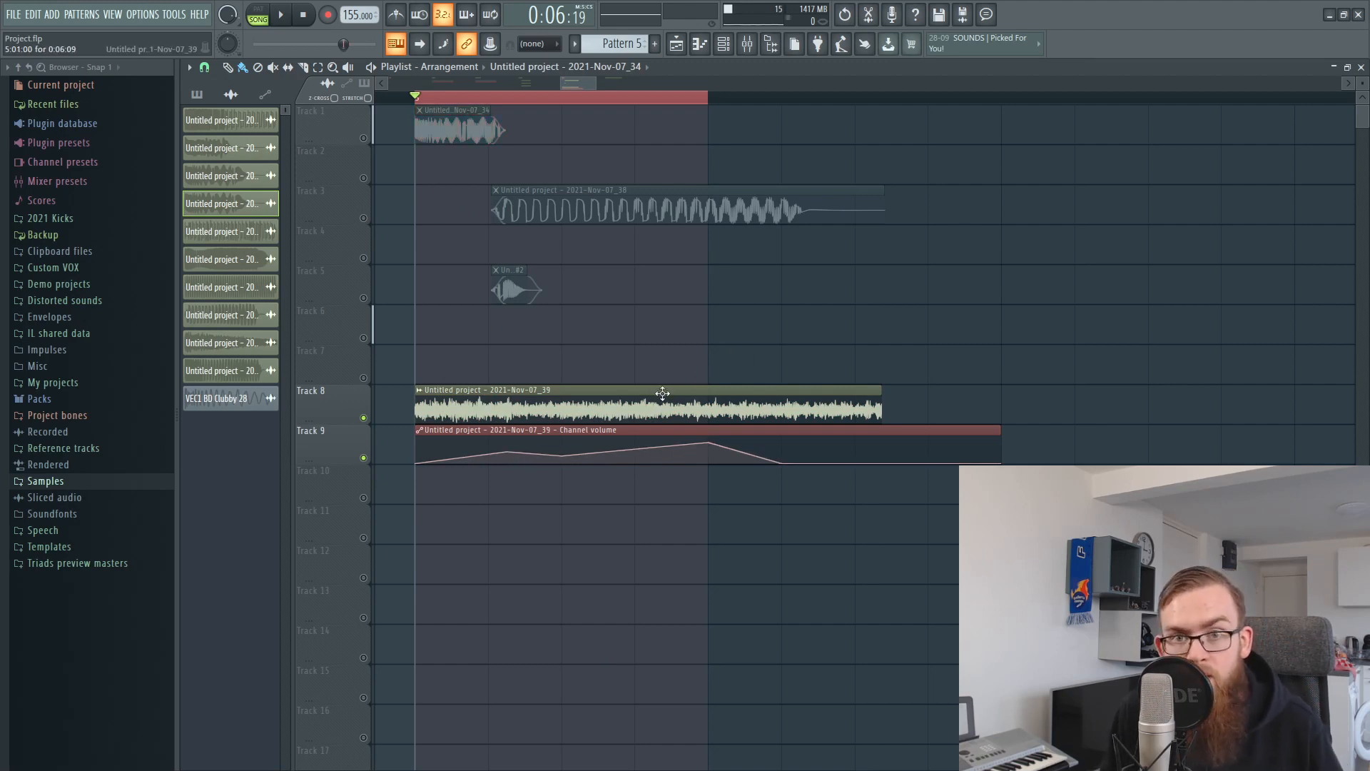
{"action": "key", "text": "space"}
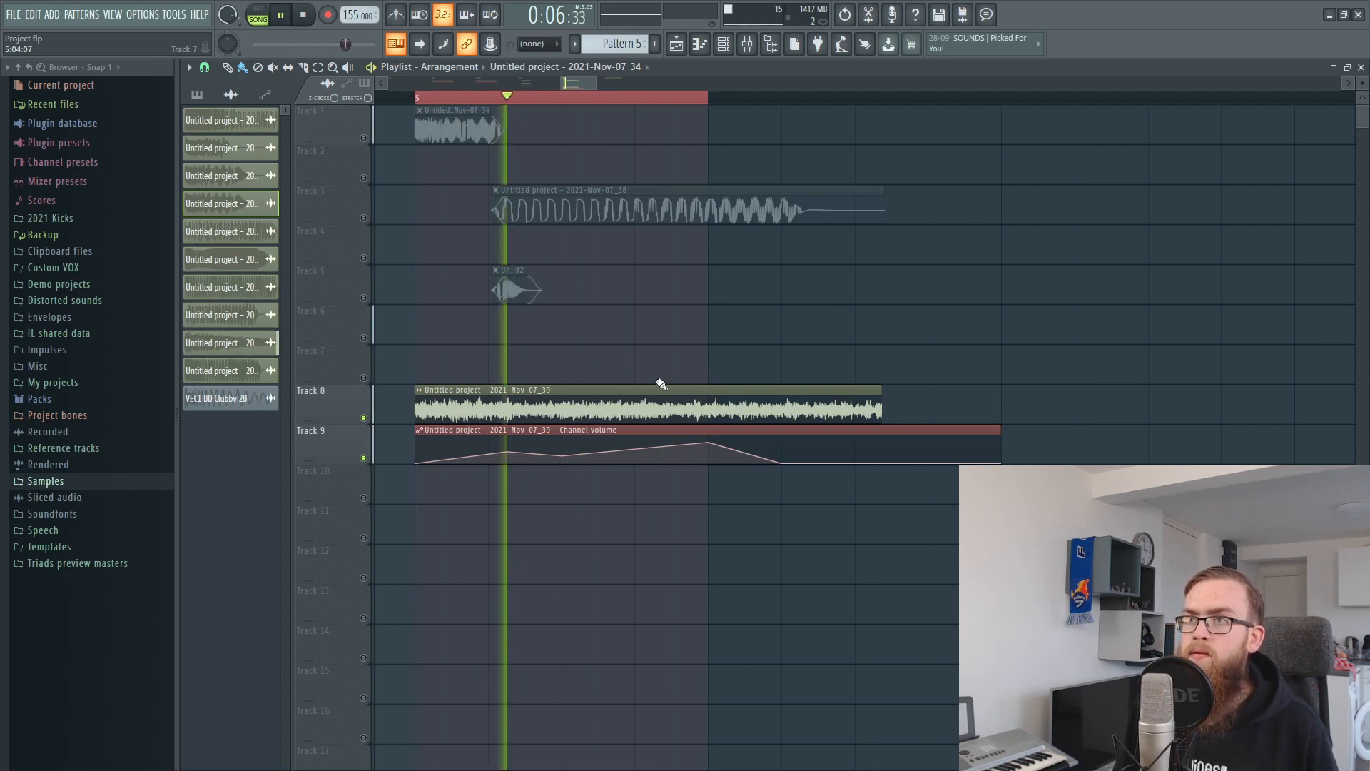
{"action": "key", "text": "space"}
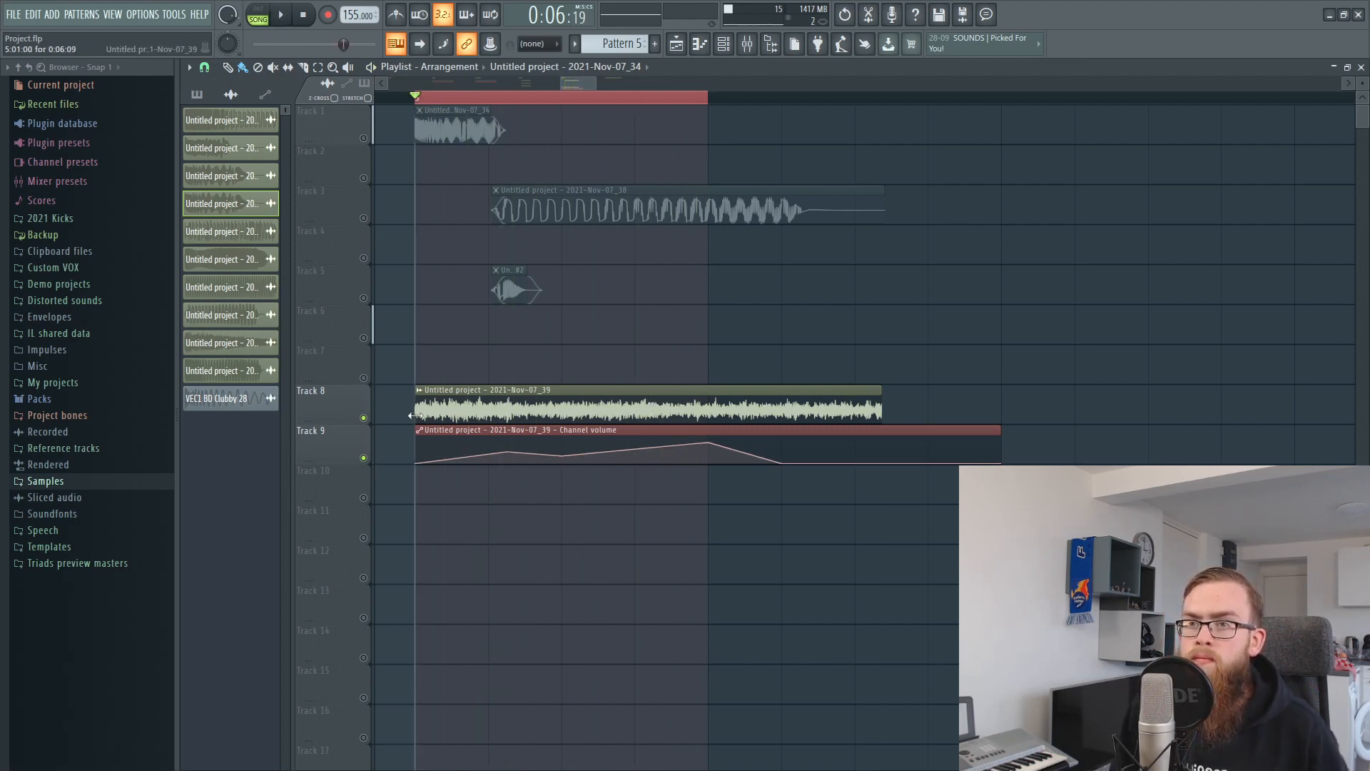
Step: Make all playlist tracks audible again and open FabFilter Pro-L on mixer insert 14
{"action": "right_click", "coordinate": [366, 379]}
{"action": "right_click", "coordinate": [366, 379]}
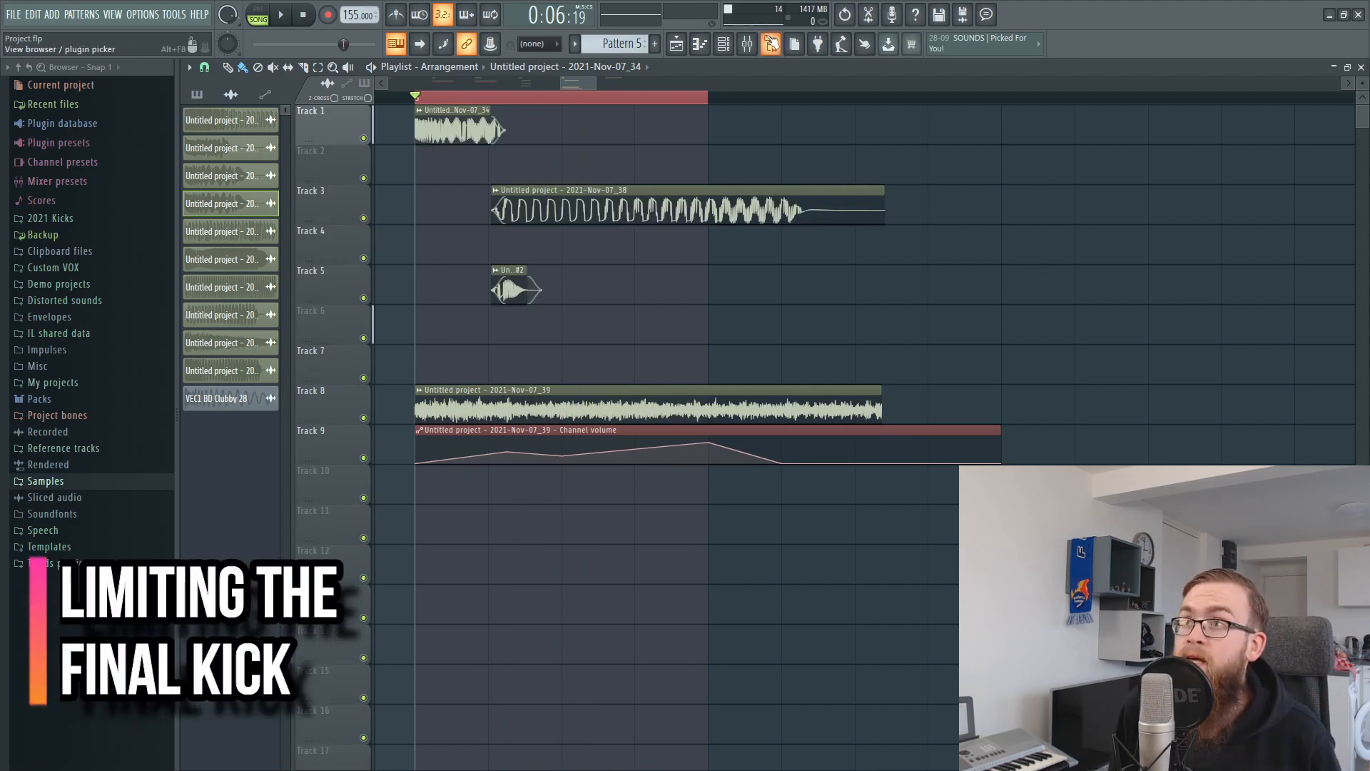
{"action": "left_click", "coordinate": [747, 44]}
{"action": "left_click", "coordinate": [674, 217]}
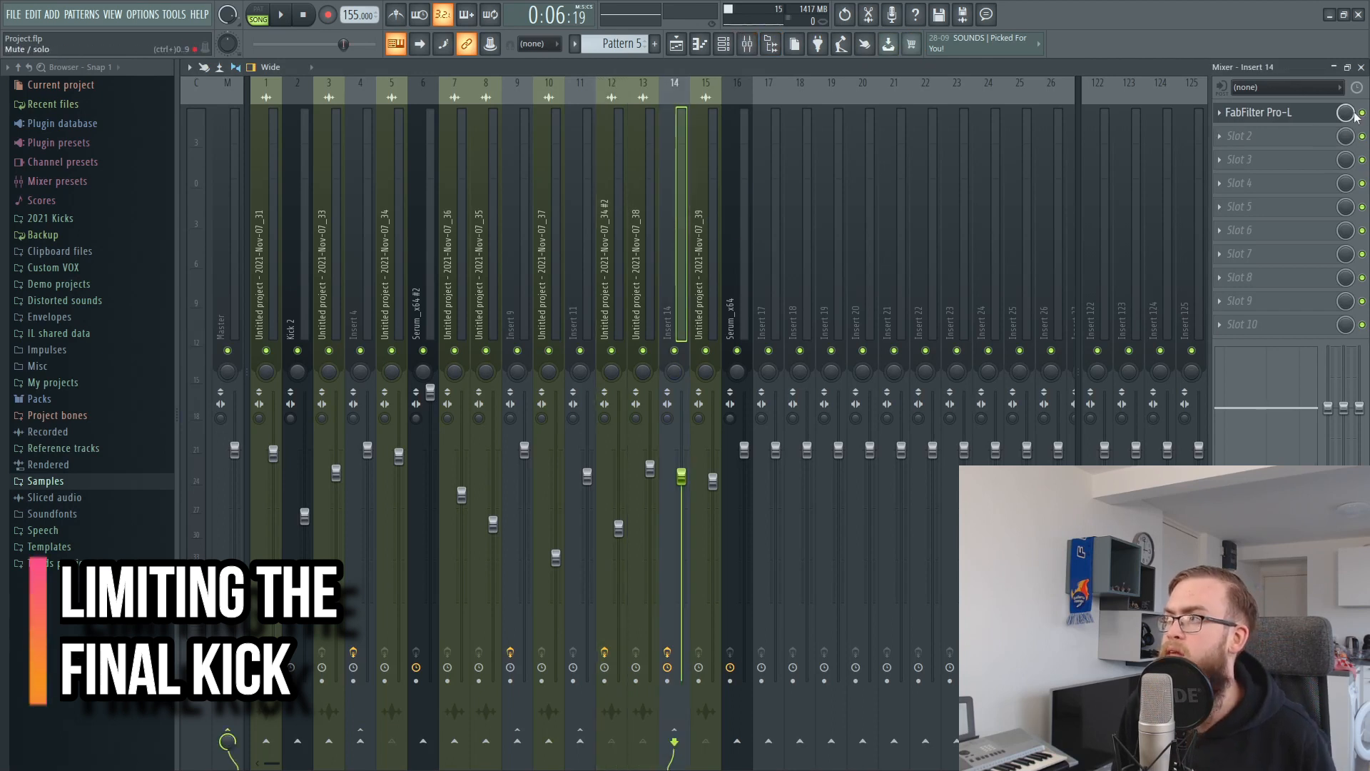
{"action": "left_click", "coordinate": [1274, 112]}
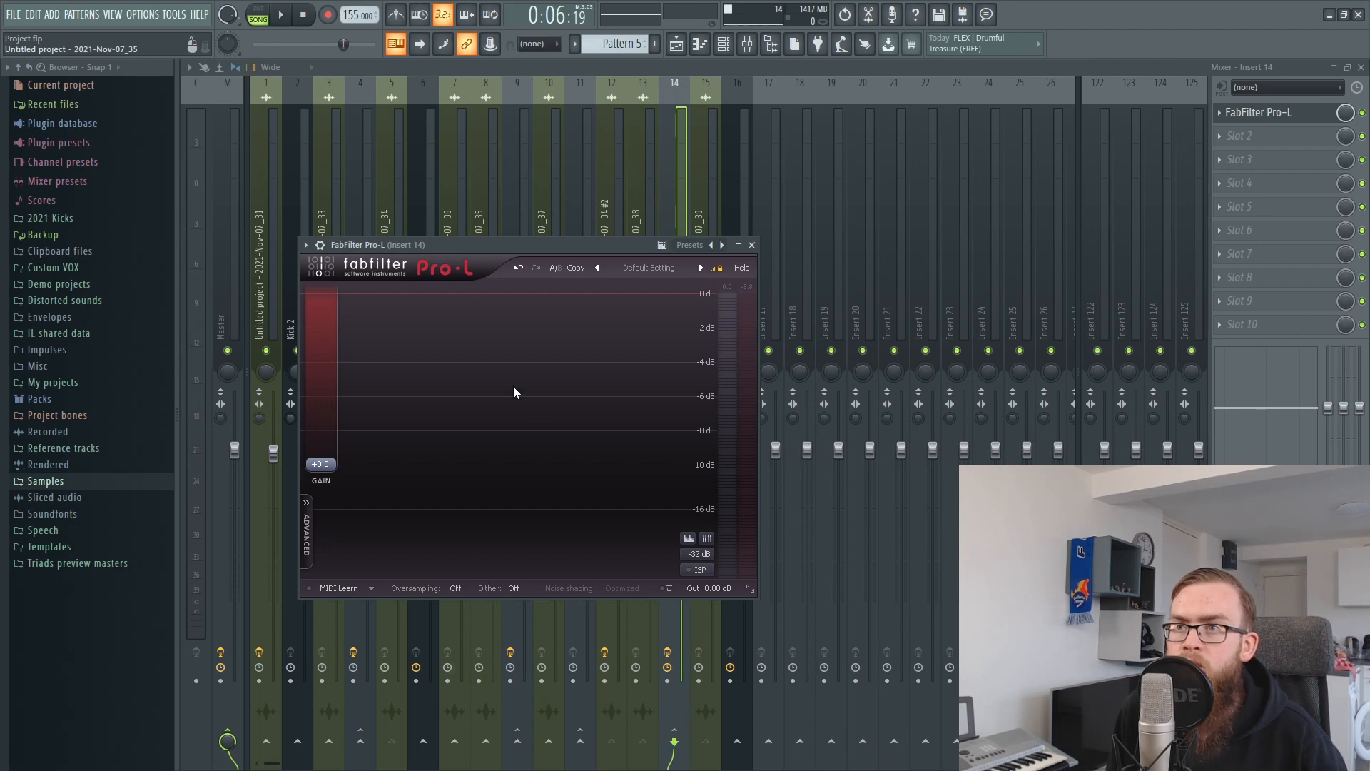
{"action": "left_click_drag", "start_coordinate": [465, 246], "coordinate": [531, 257]}
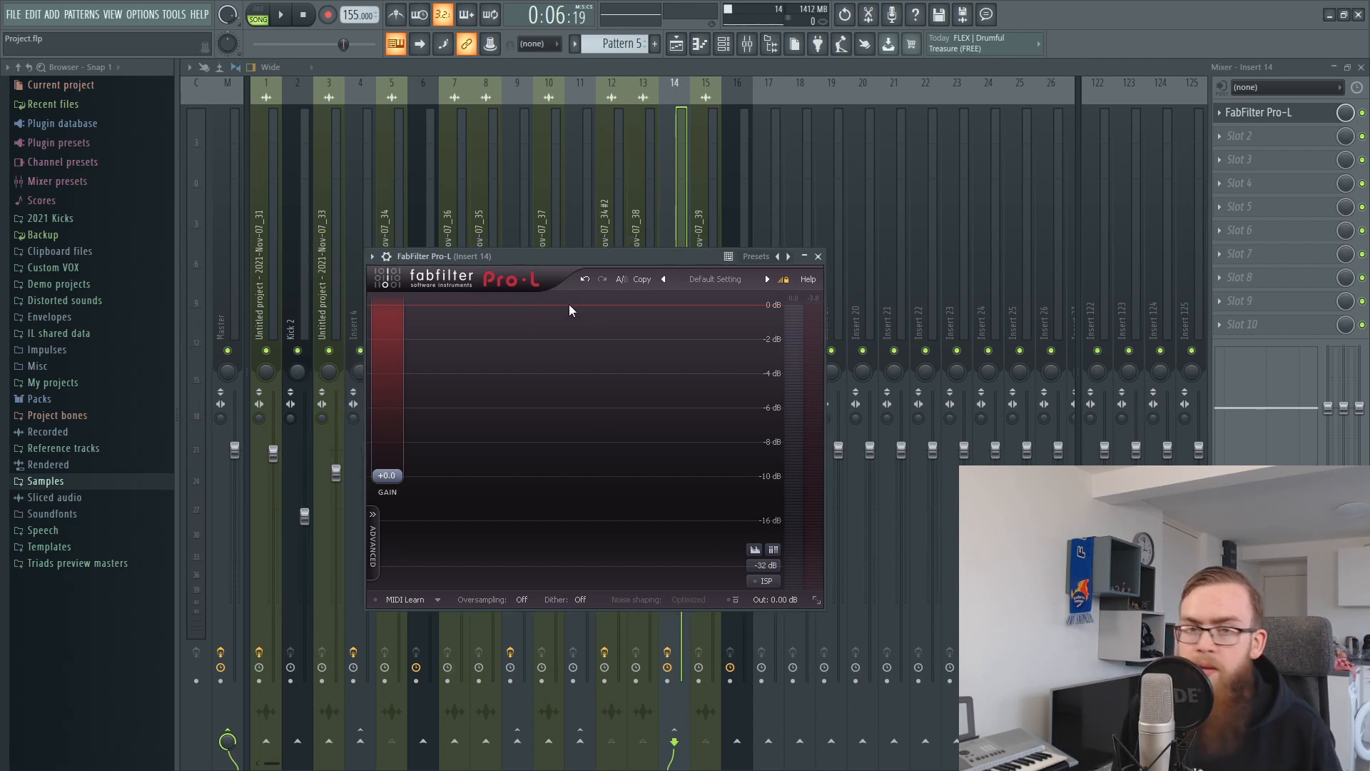
{"action": "left_click_drag", "start_coordinate": [569, 260], "coordinate": [581, 261]}
Step: Audition the full kick through Pro-L on insert 14 before and after setting the limiter's gain to +2.9
{"action": "key", "text": "space"}
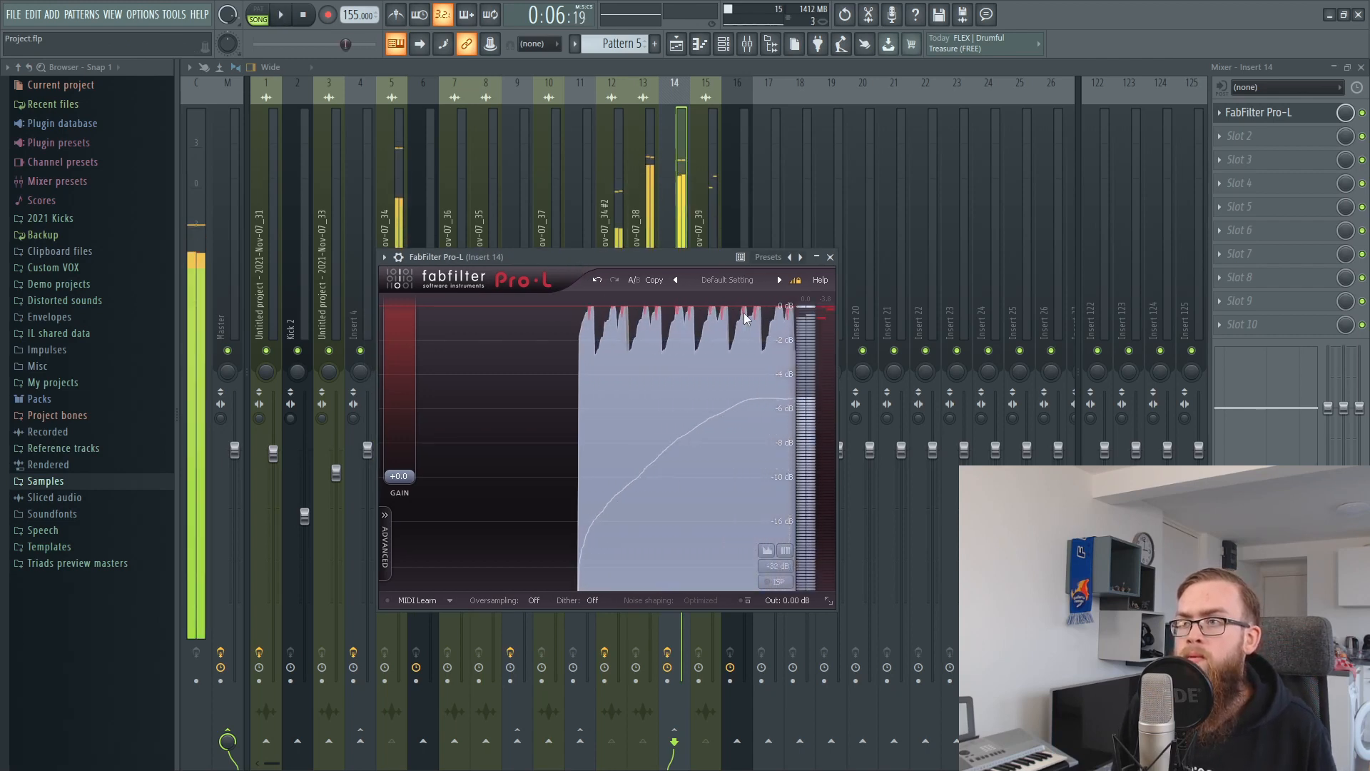
{"action": "key", "text": "space"}
{"action": "left_click_drag", "start_coordinate": [410, 480], "coordinate": [408, 458]}
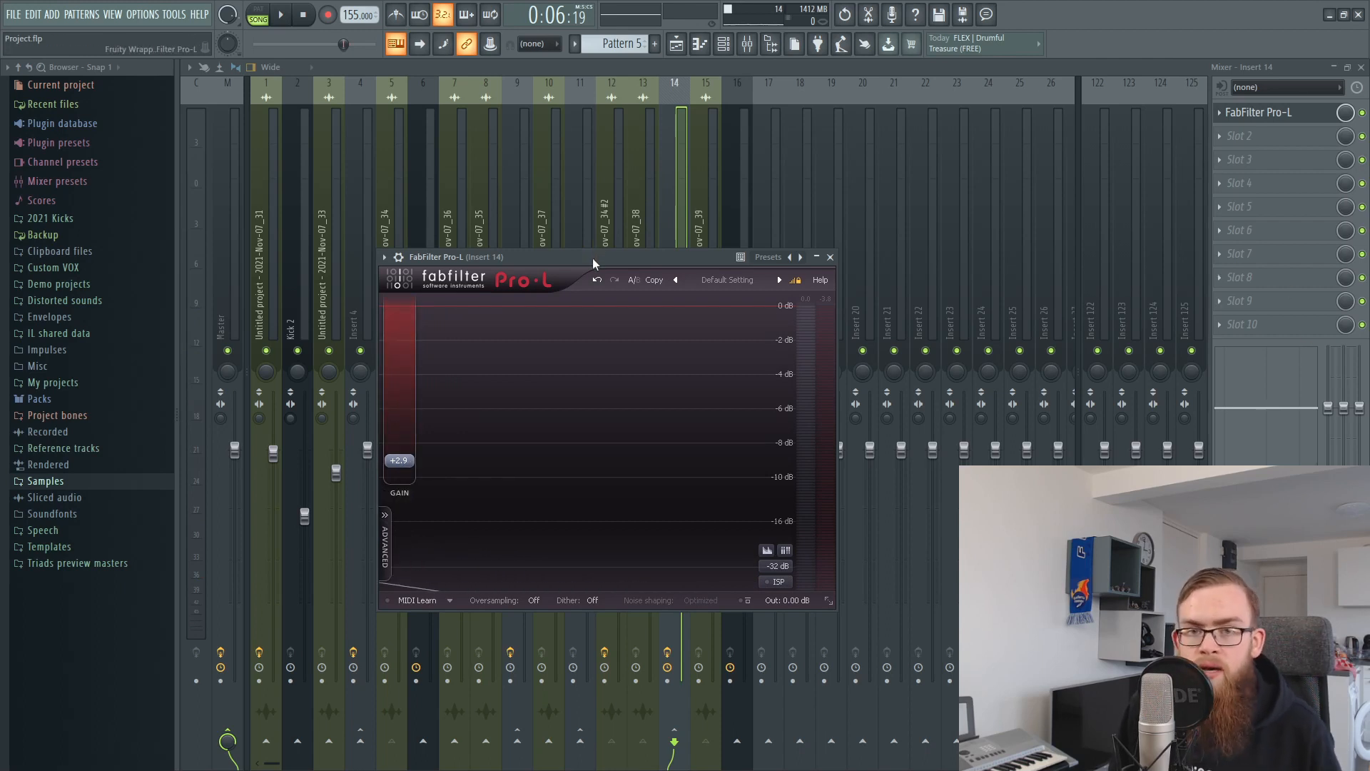
{"action": "left_click_drag", "start_coordinate": [592, 258], "coordinate": [597, 258]}
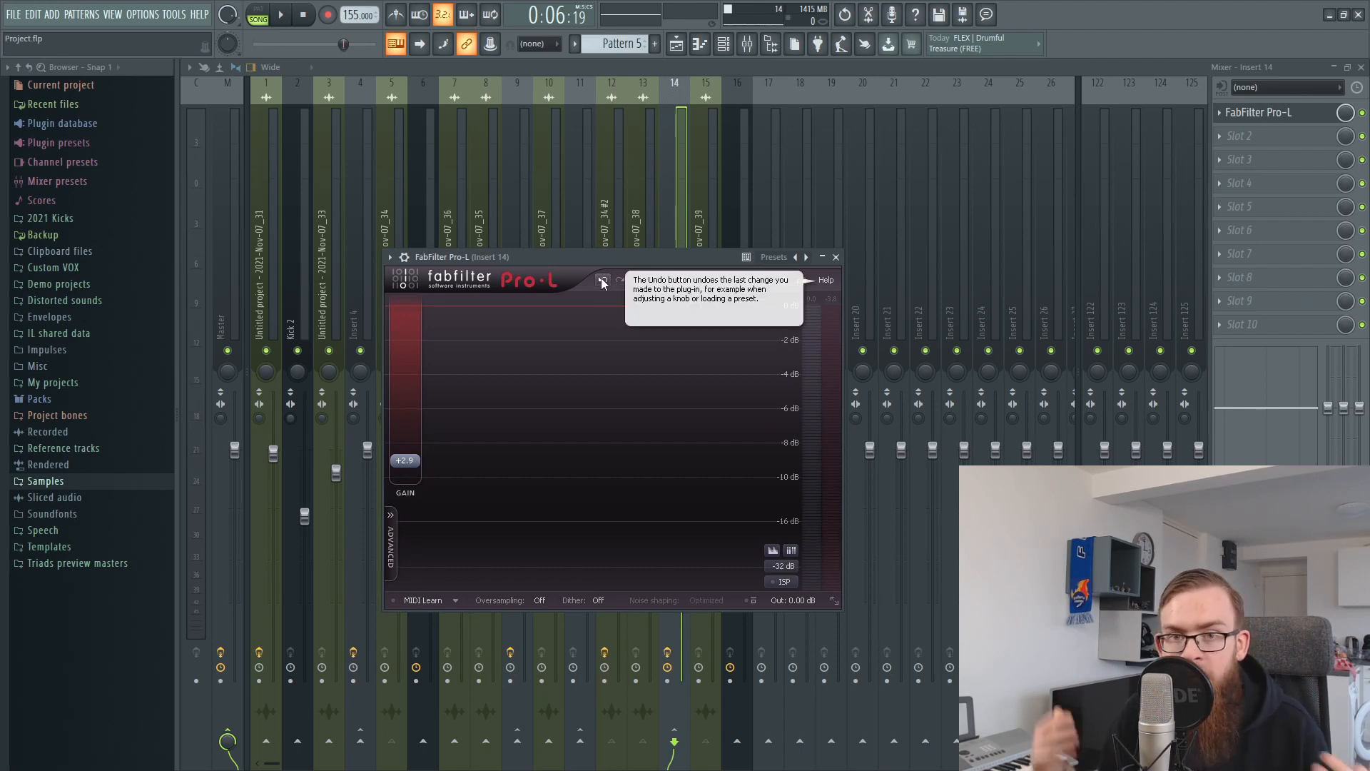
{"action": "key", "text": "space"}
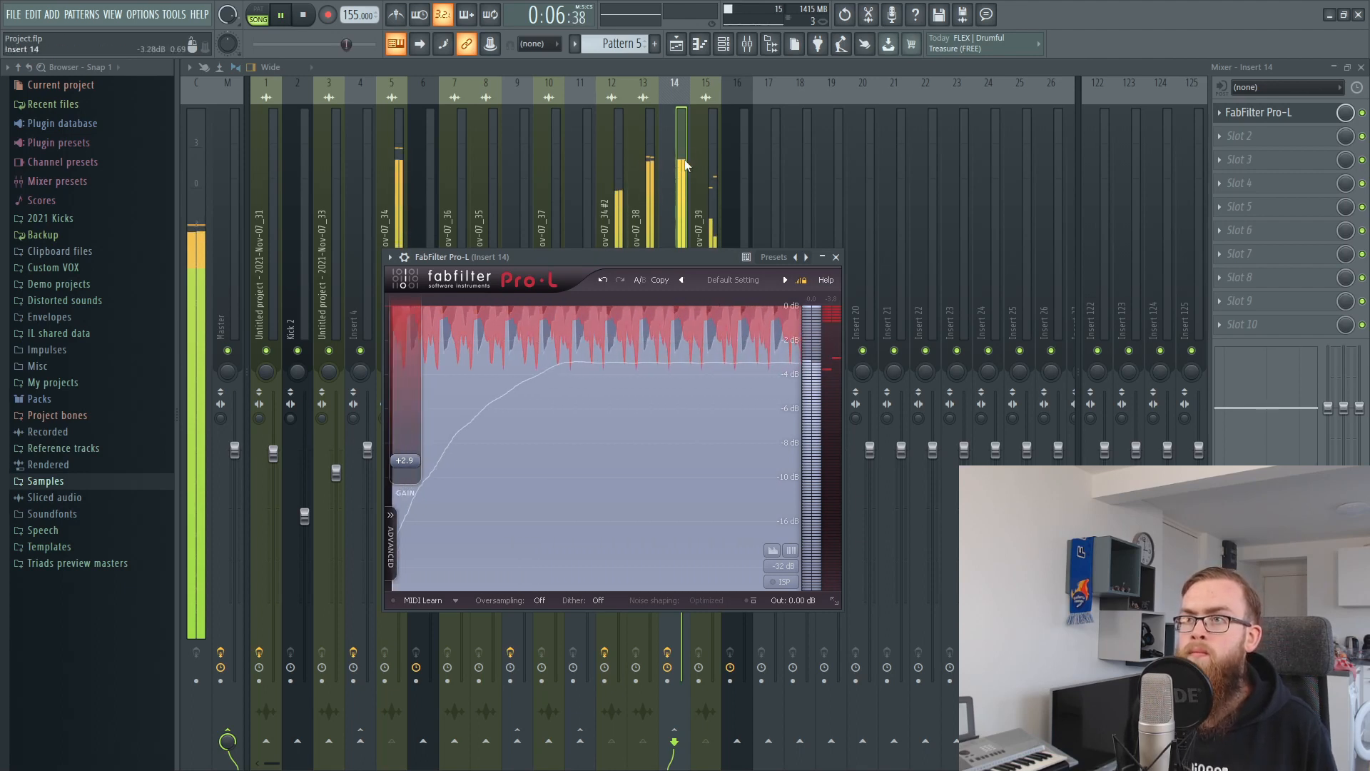
Step: Stop playback, open Edison on the master channel and clear the audio it already holds
{"action": "key", "text": "space"}
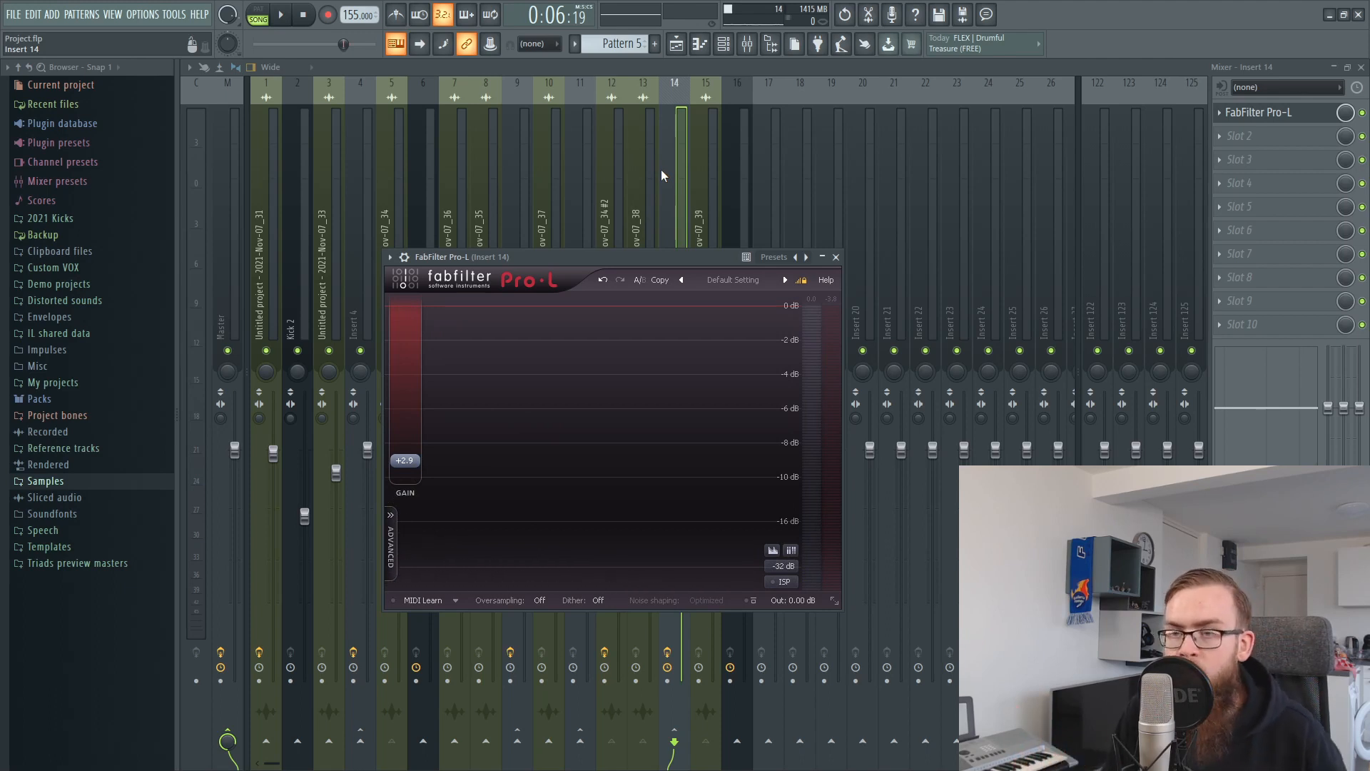
{"action": "left_click", "coordinate": [676, 44]}
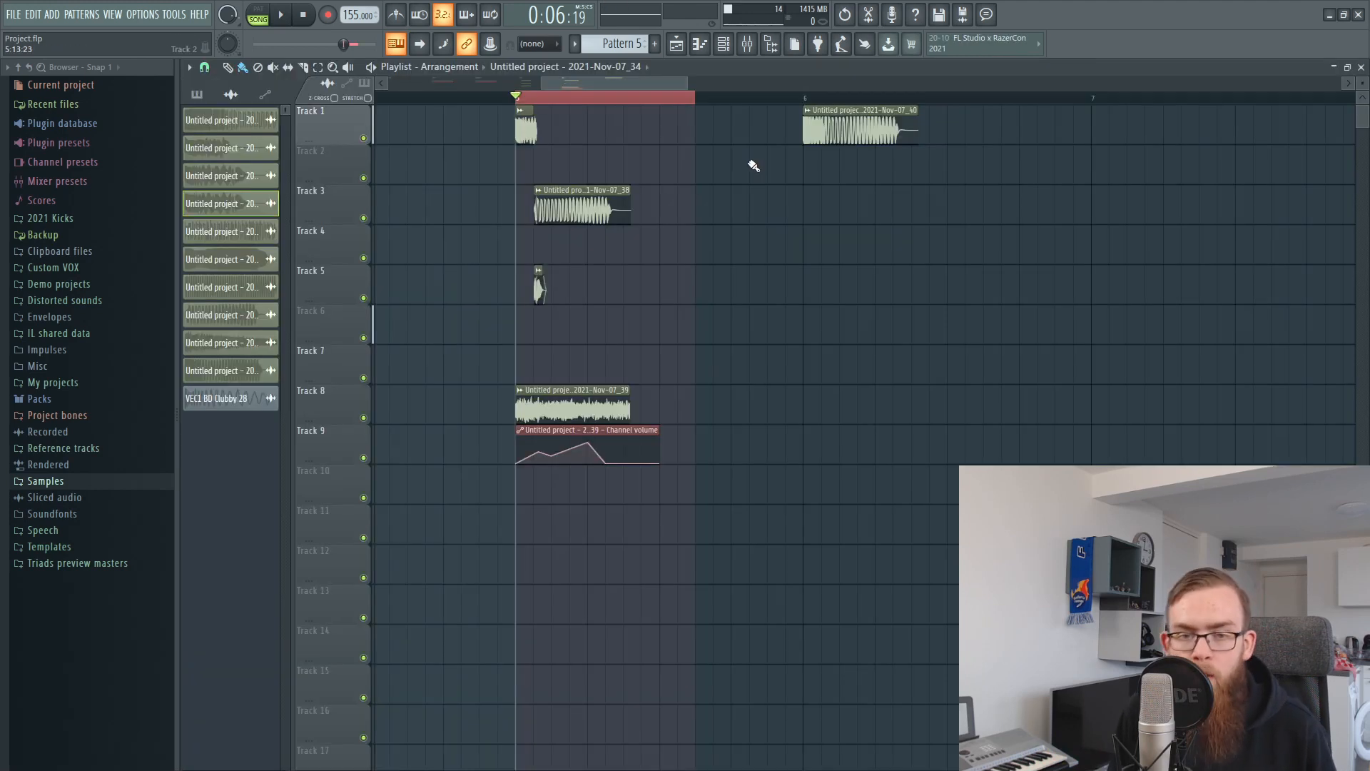
{"action": "left_click", "coordinate": [748, 44]}
{"action": "left_click", "coordinate": [868, 16]}
{"action": "key", "text": "ctrl+a"}
{"action": "key", "text": "Delete"}
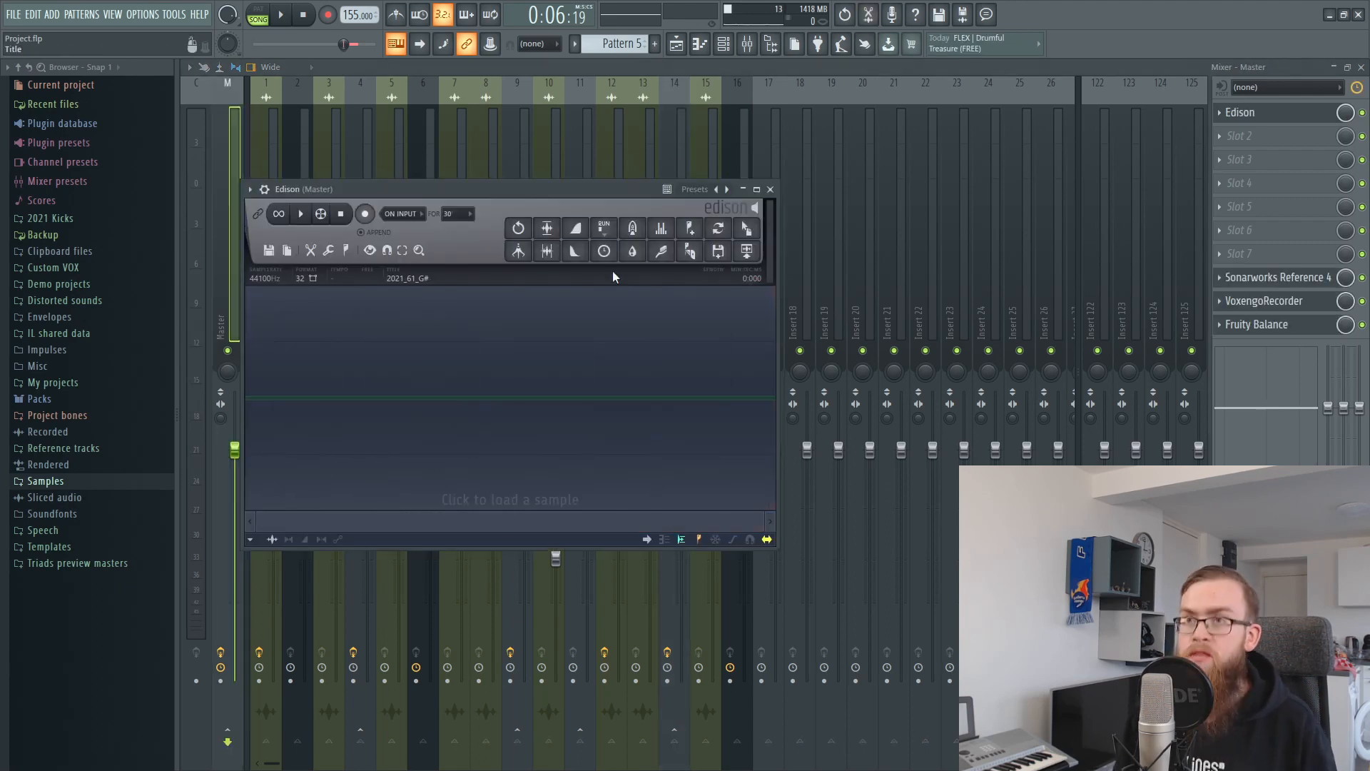
Step: Record the limited kick into Edison on the master and place the recording at bar 7 of playlist Track 1
{"action": "left_click", "coordinate": [669, 70]}
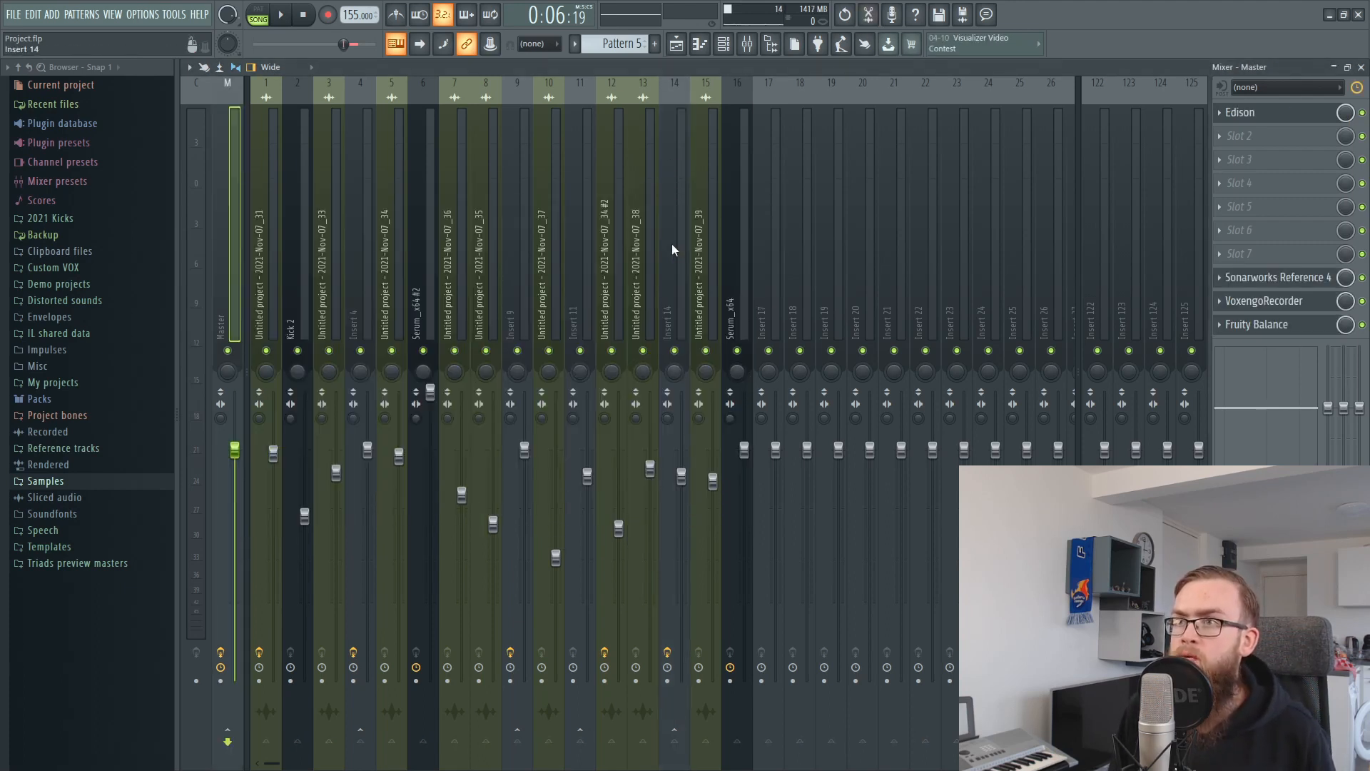
{"action": "left_click", "coordinate": [868, 15]}
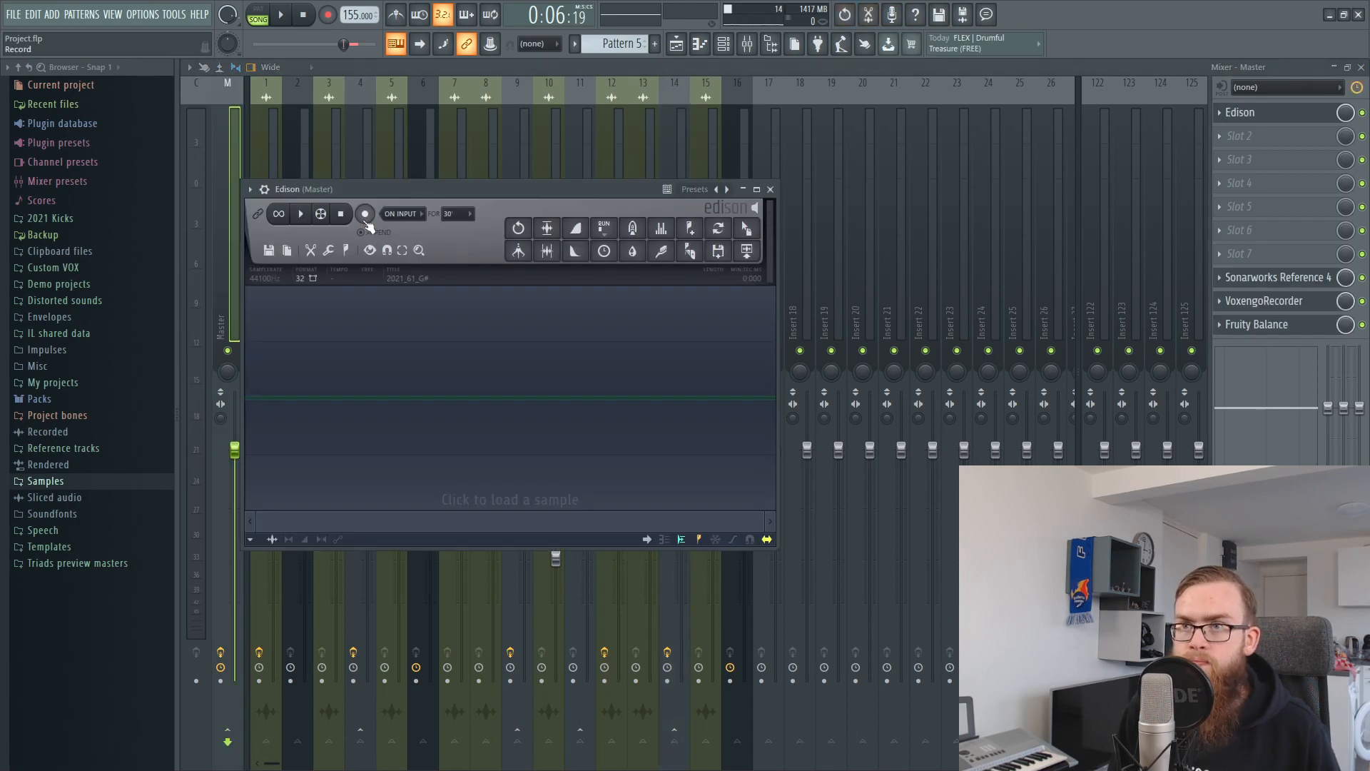
{"action": "left_click", "coordinate": [288, 16]}
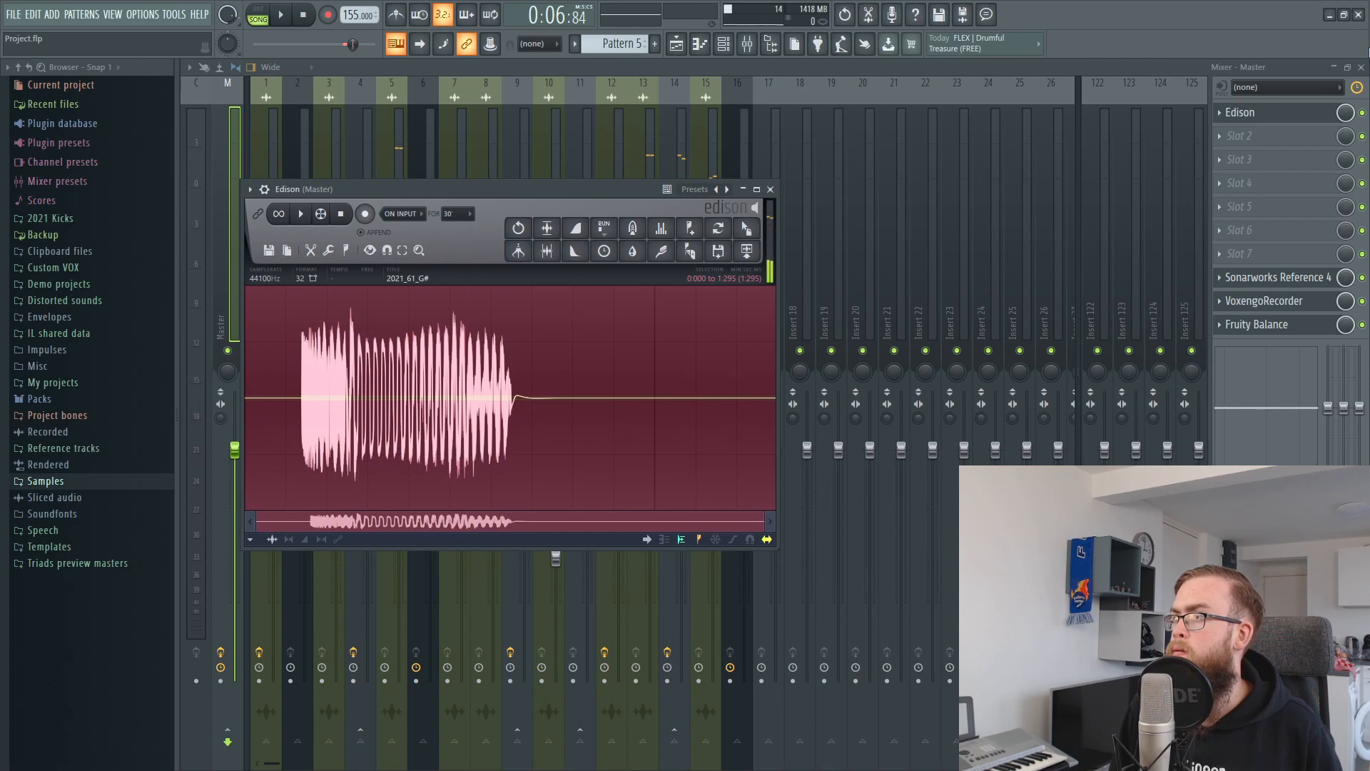
{"action": "left_click", "coordinate": [1361, 67]}
{"action": "left_click_drag", "start_coordinate": [772, 238], "coordinate": [1109, 130]}
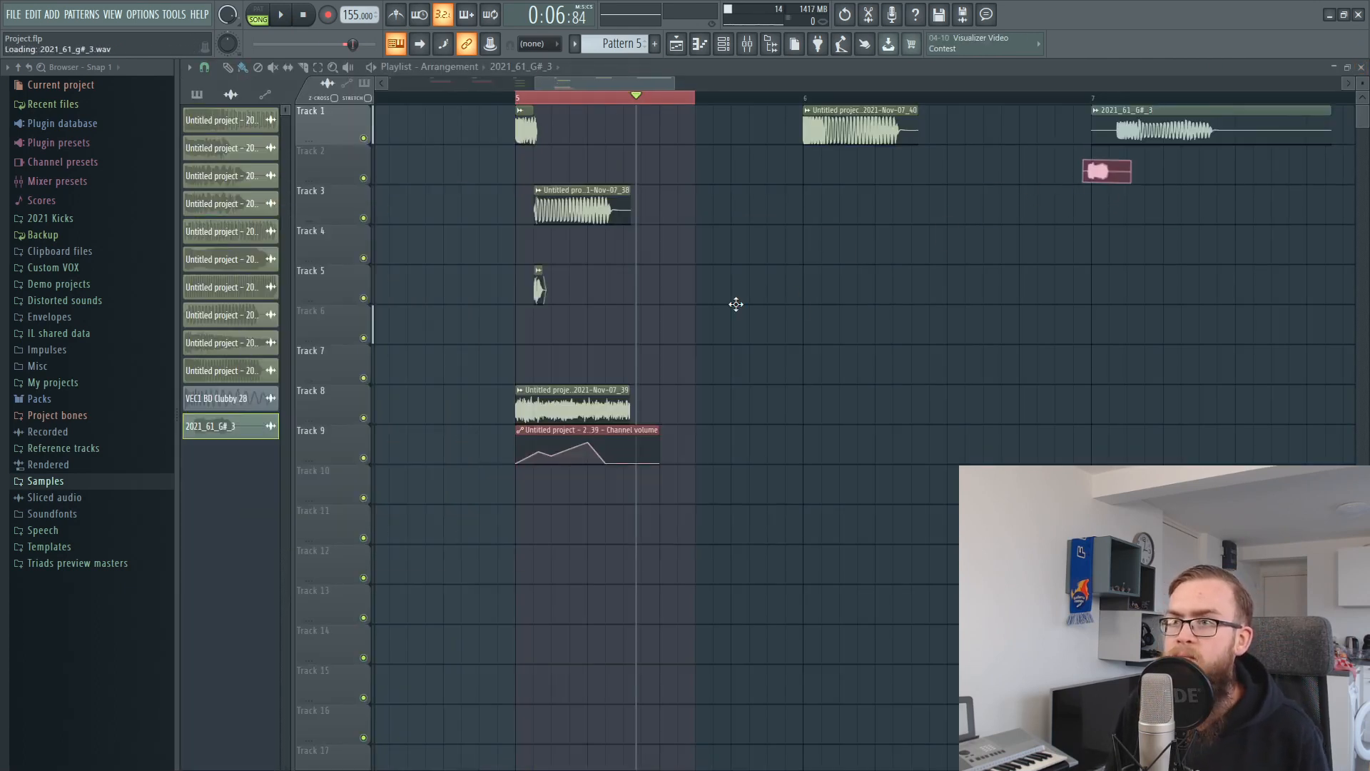
Step: Trim the silence around the kick in the 2021_61_G#_3 clip and boost its gain by 5% with clipping enabled
{"action": "left_click", "coordinate": [527, 358]}
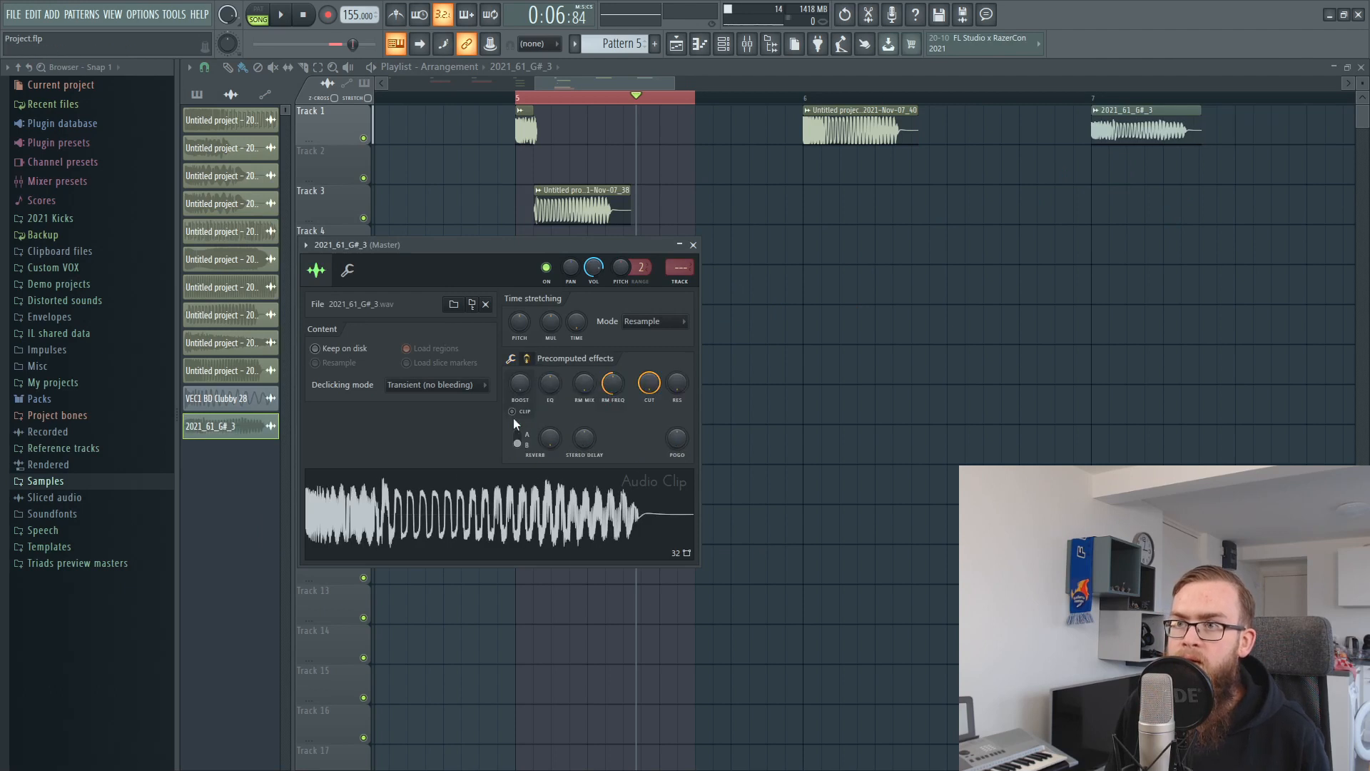
{"action": "left_click_drag", "start_coordinate": [520, 396], "coordinate": [519, 386]}
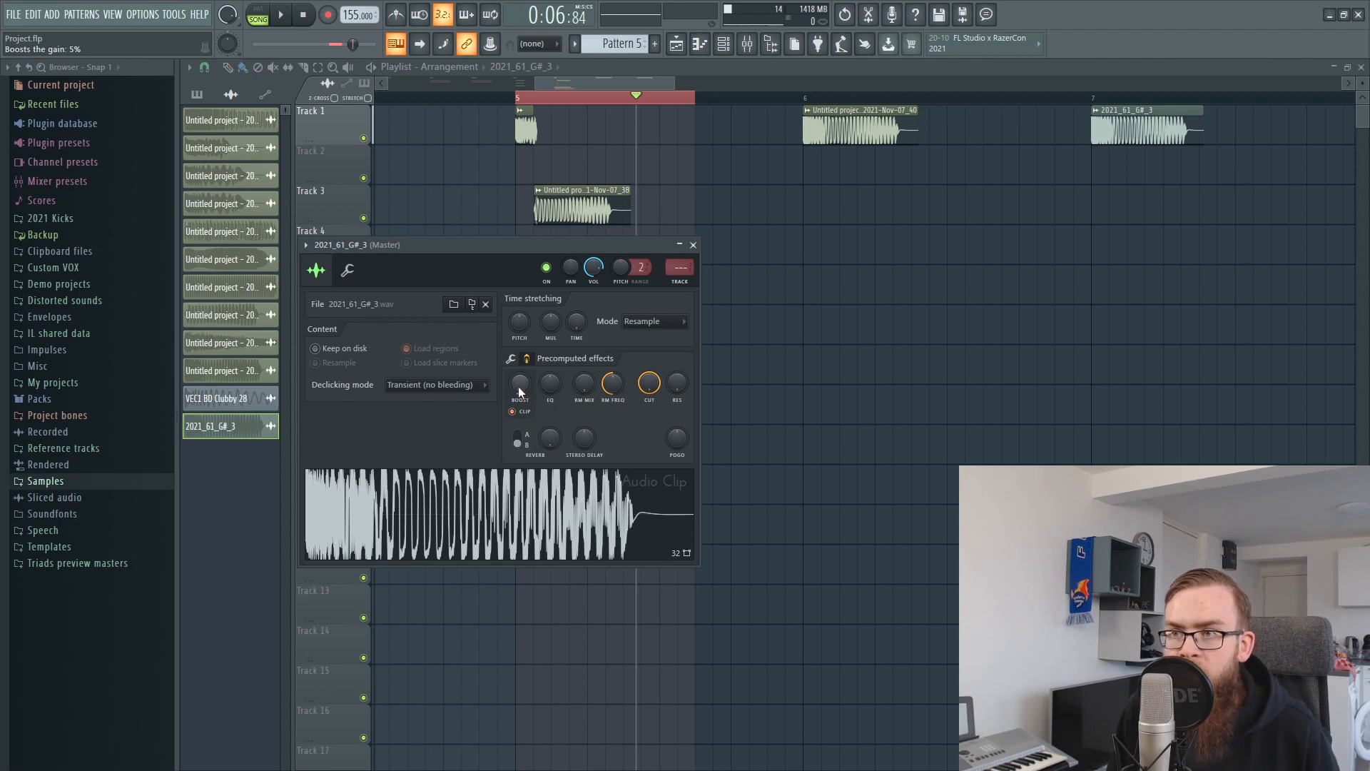
{"action": "left_click", "coordinate": [693, 245]}
Step: Set the playback region from 7:01:00 to 7:05:00 over the 2021_61_G#_3 clip and review its 5% boost setting
{"action": "left_click_drag", "start_coordinate": [1105, 94], "coordinate": [1175, 96]}
{"action": "scroll", "coordinate": [1174, 99], "scroll_direction": "up", "scroll_amount": 3}
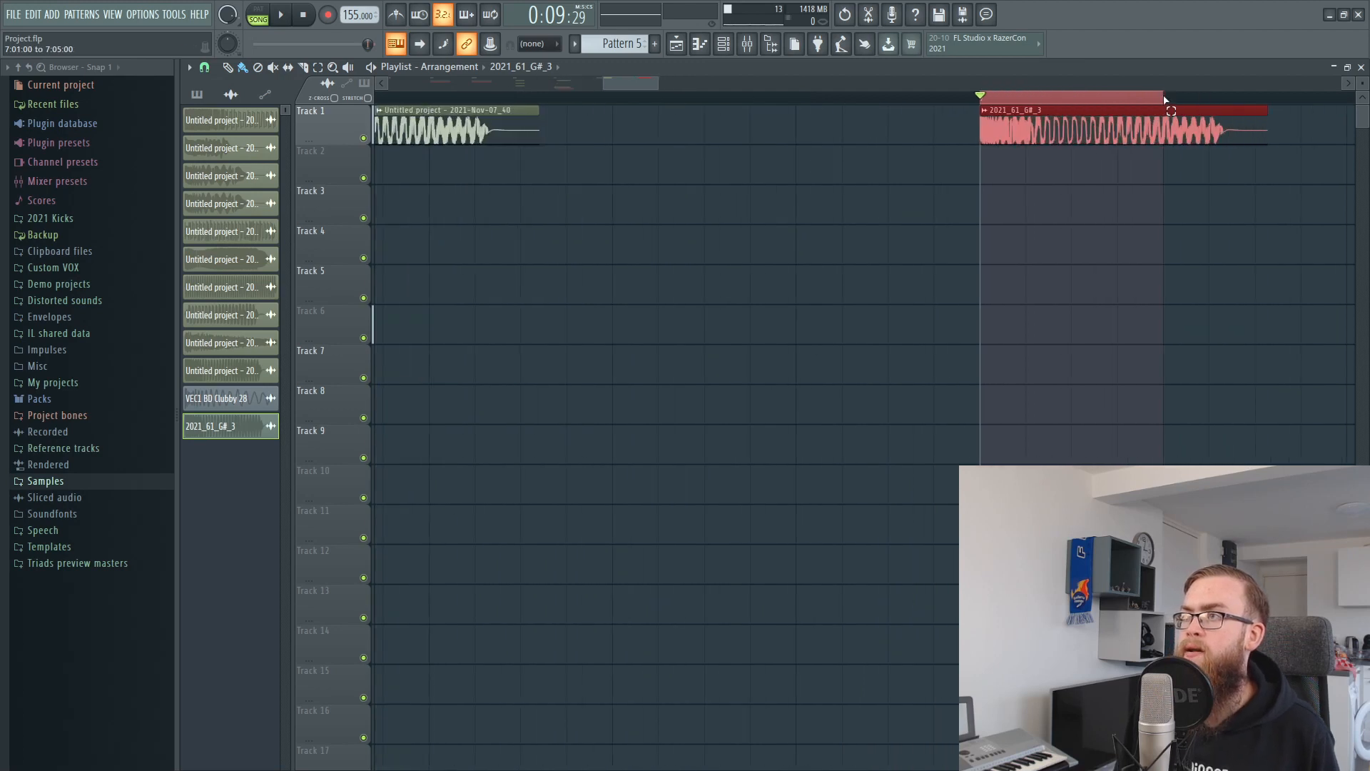
{"action": "double_click", "coordinate": [1124, 116]}
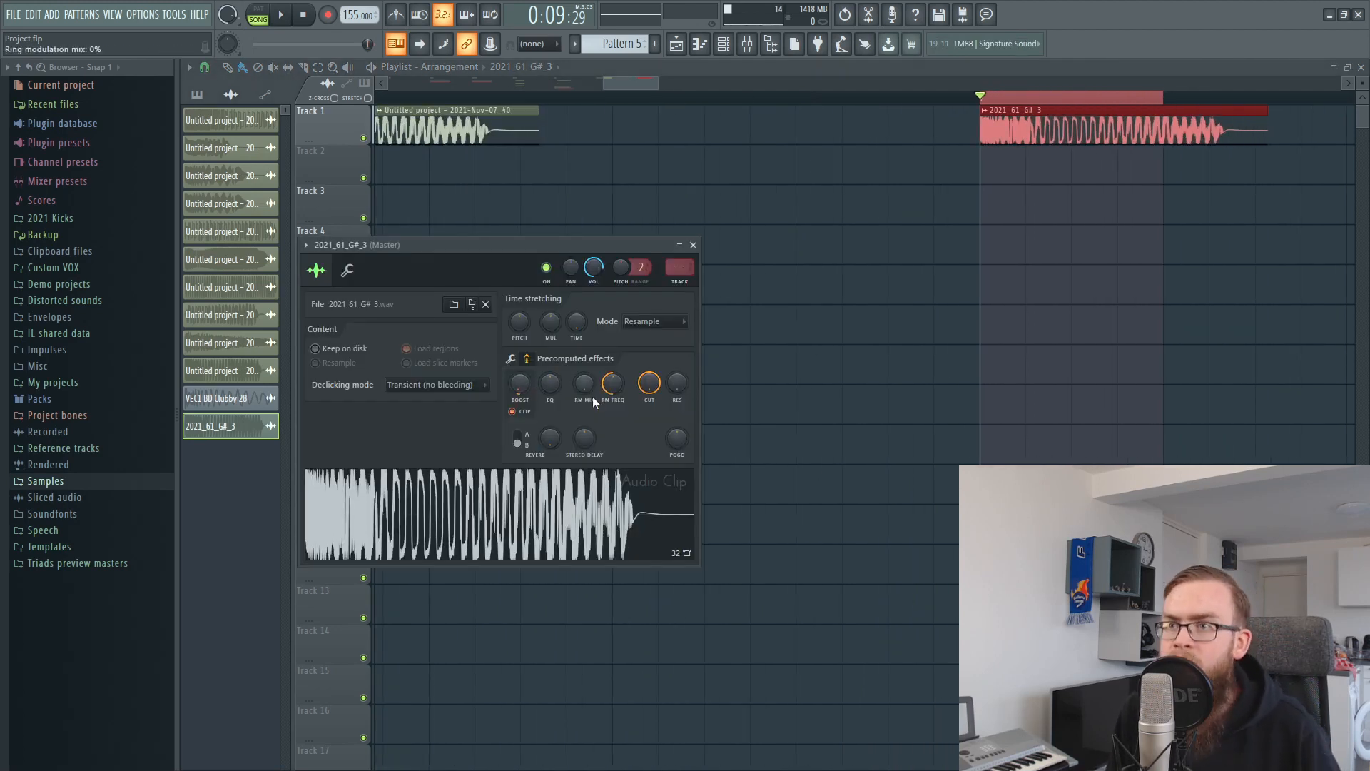
{"action": "left_click_drag", "start_coordinate": [515, 394], "coordinate": [522, 394]}
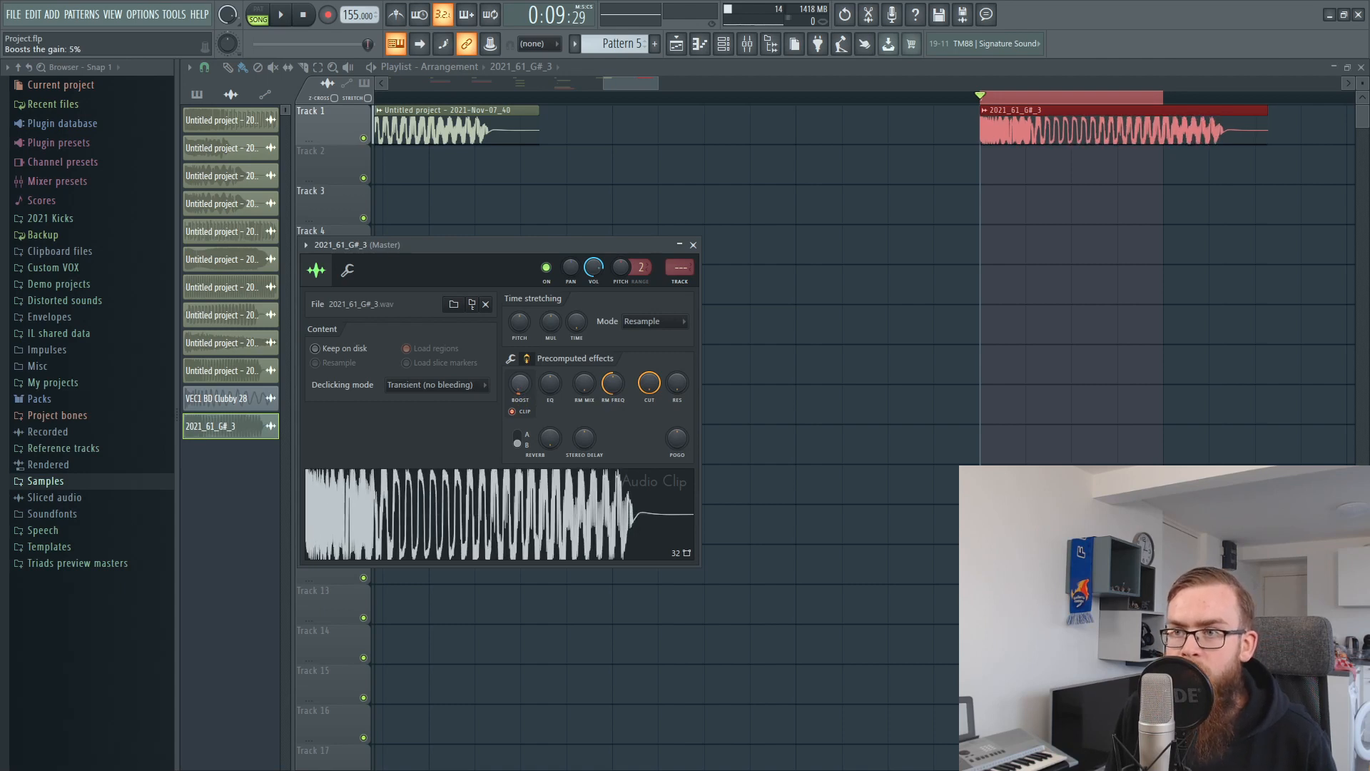
{"action": "left_click", "coordinate": [1182, 408]}
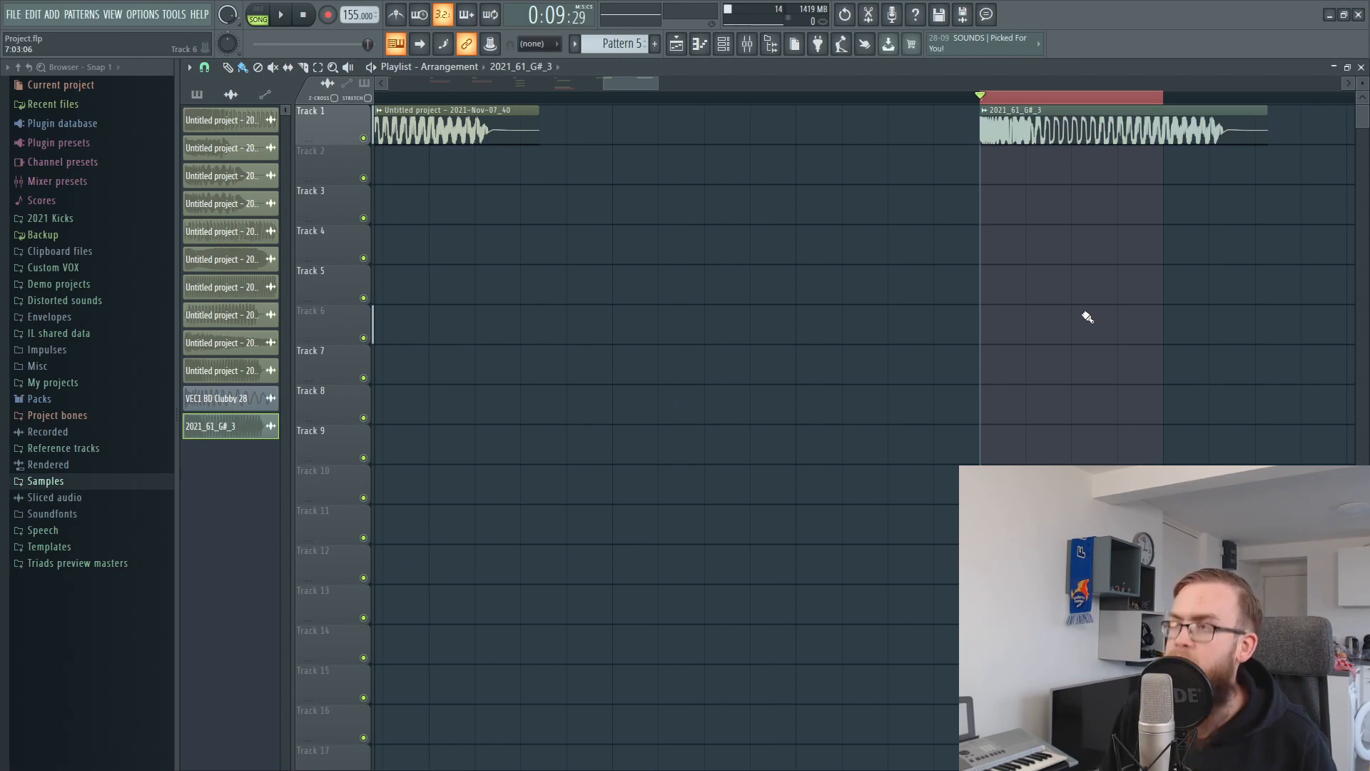
Step: Play the resampled 2021_61_G#_3 kick at bar 7 for comparison with the earlier _40 clip at bar 6
{"action": "key", "text": "space"}
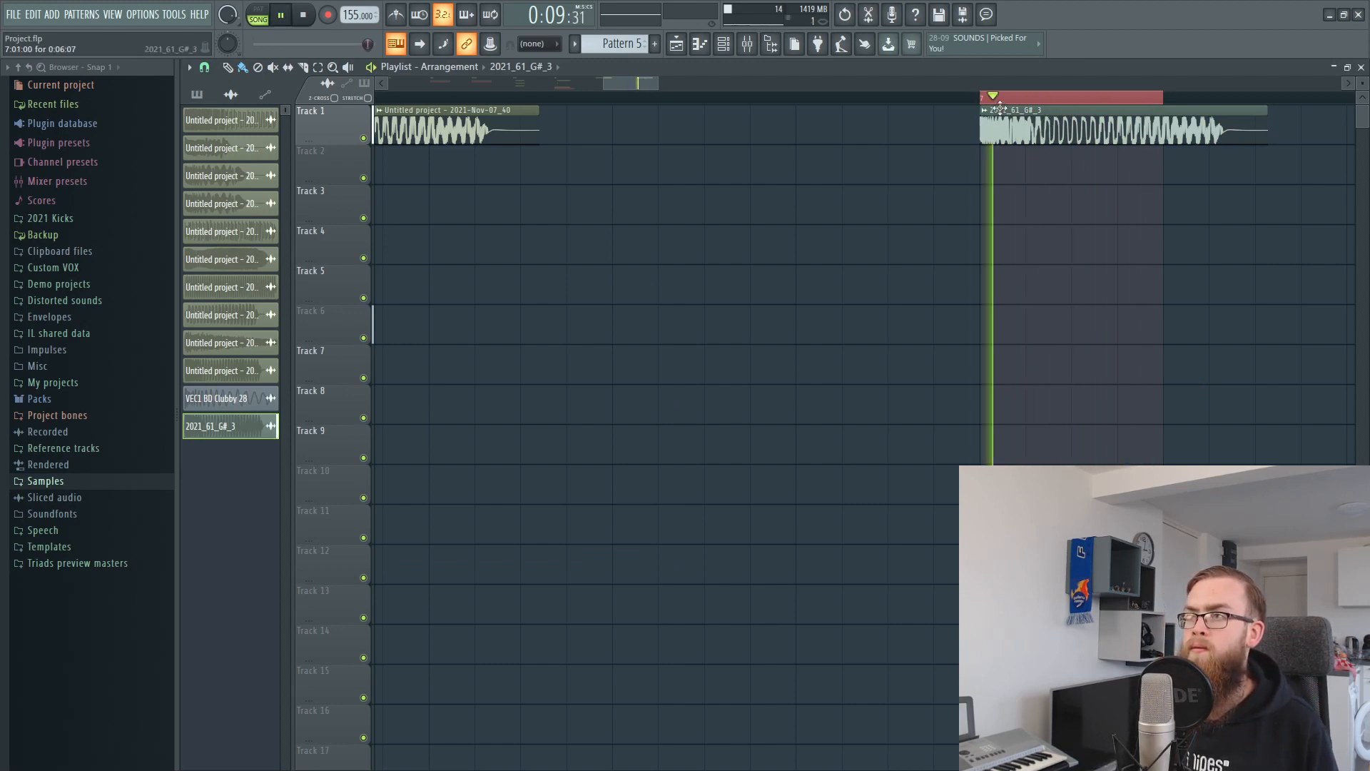
{"action": "scroll", "coordinate": [999, 107], "scroll_direction": "down", "scroll_amount": 3}
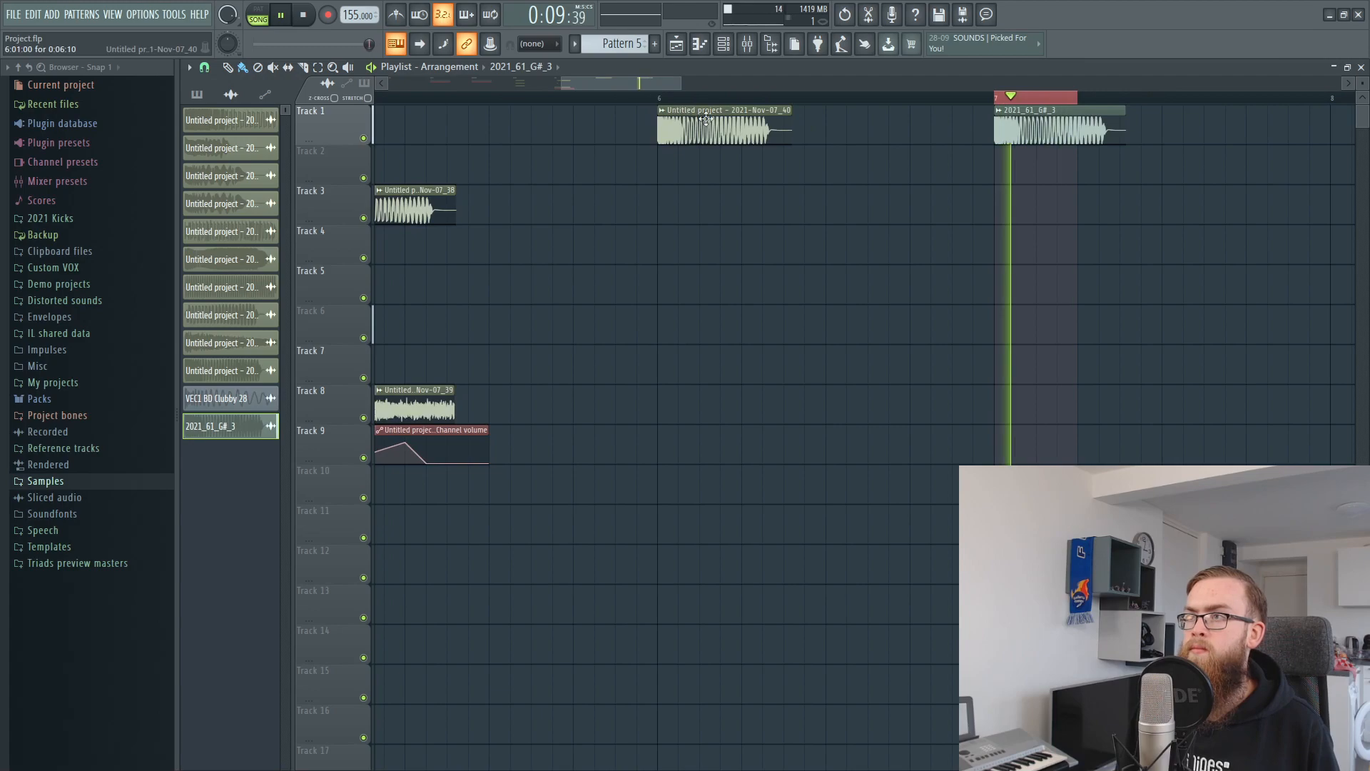